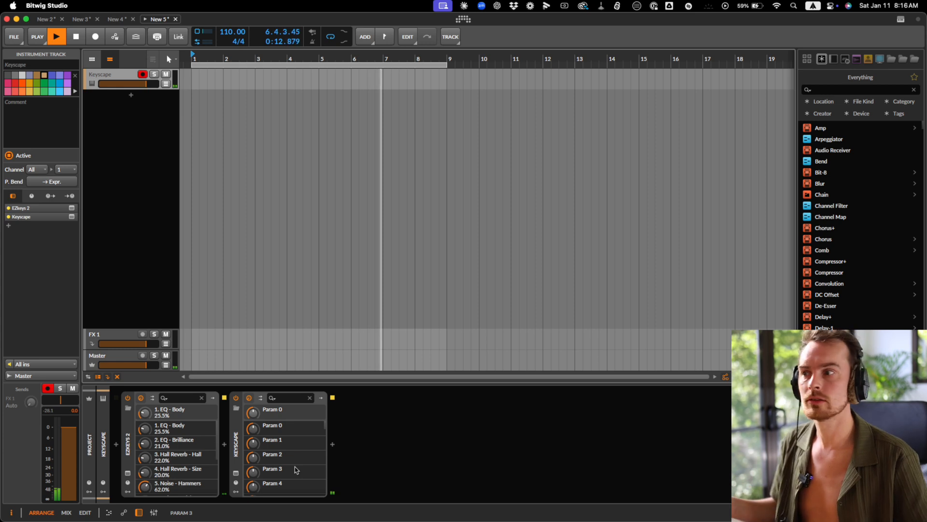
- Stop playback, add an FX Grid device after Keyscape, and open its patch editor
key(space)
click(333, 444)
text(fx)
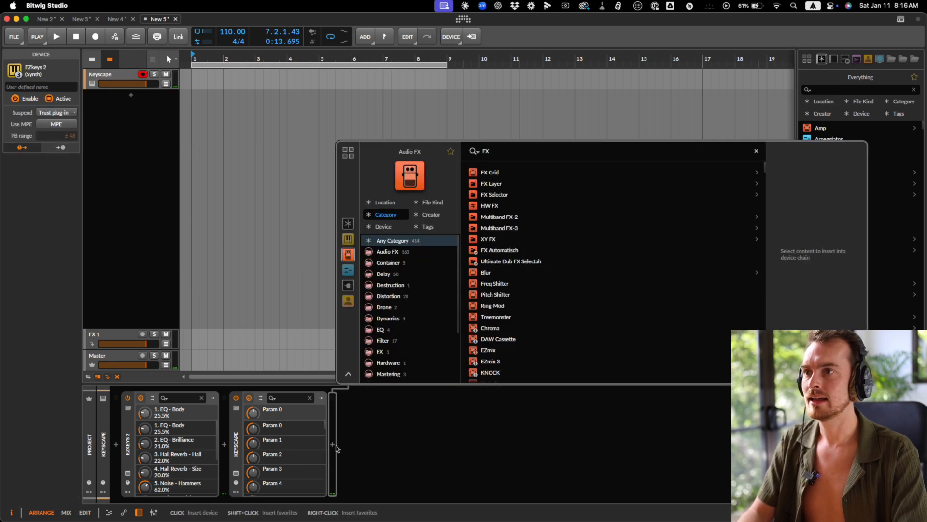
key(Return)
click(393, 439)
- Delete the default modules in the middle, spread Audio In and Audio Out to opposite ends of the patch, and audition it
drag(291, 233, 477, 186)
key(Delete)
drag(296, 308, 139, 295)
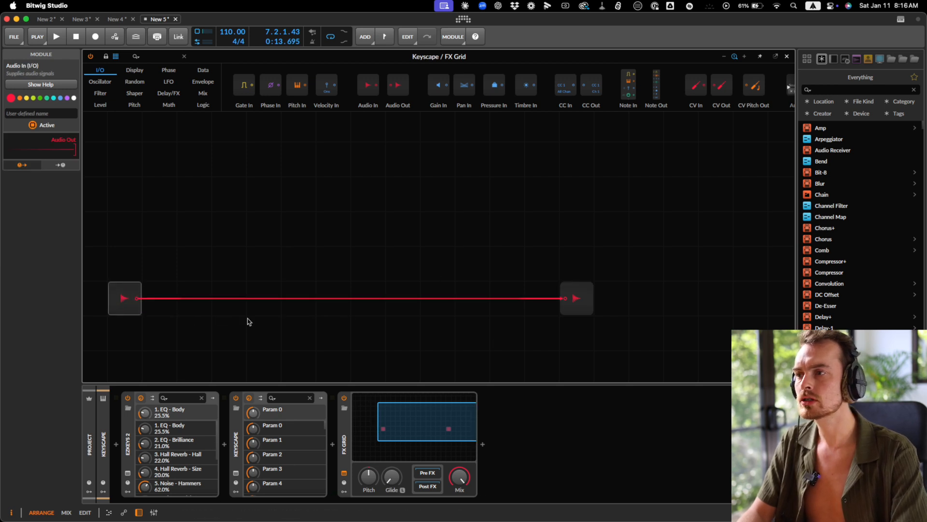
drag(570, 297, 742, 296)
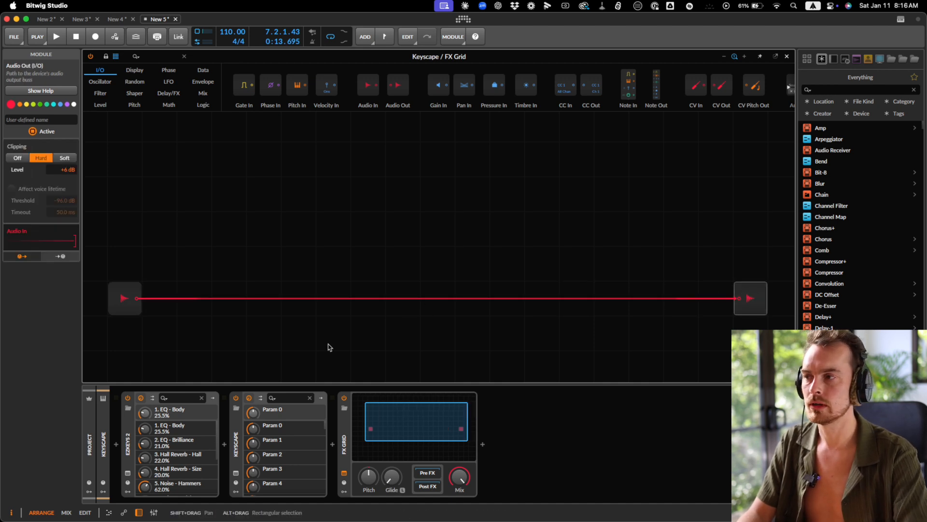
key(space)
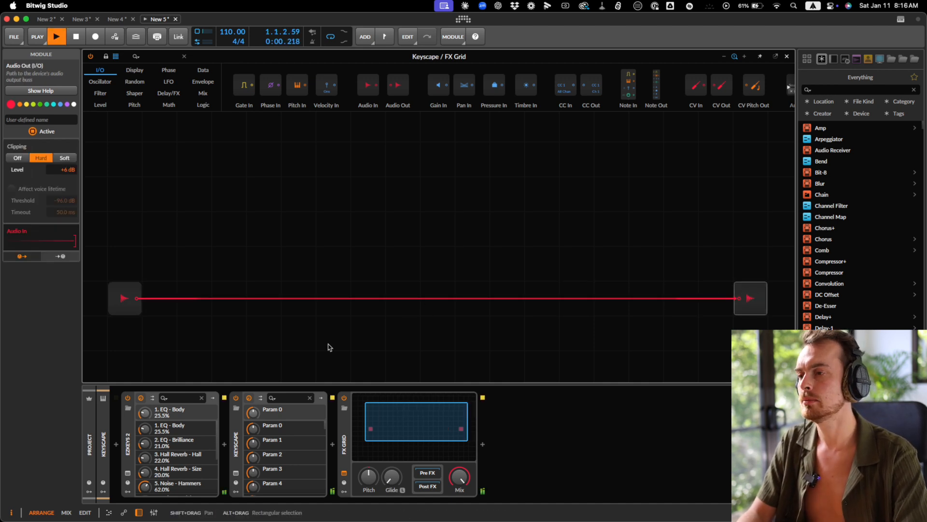
key(space)
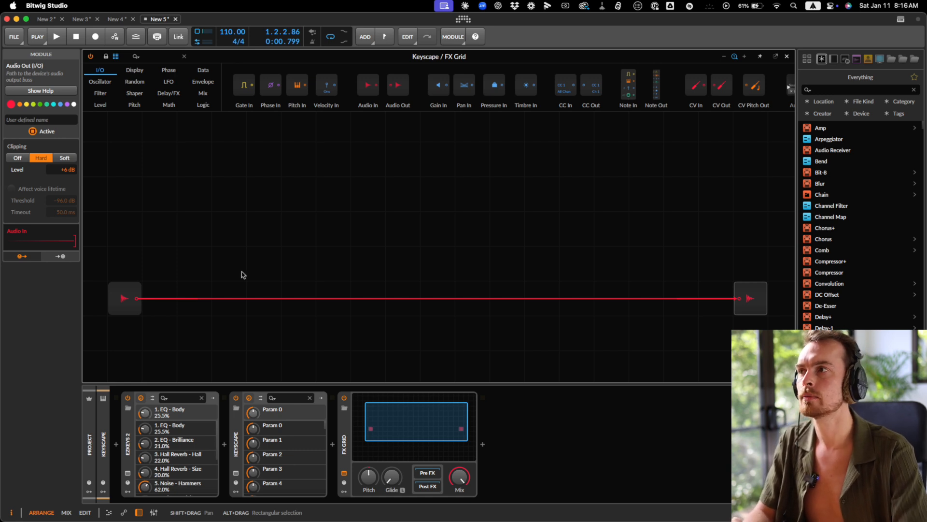
- Find the Delay module by searching for DEL and insert it on the cable between Audio In and Audio Out
click(162, 60)
text(DEL)
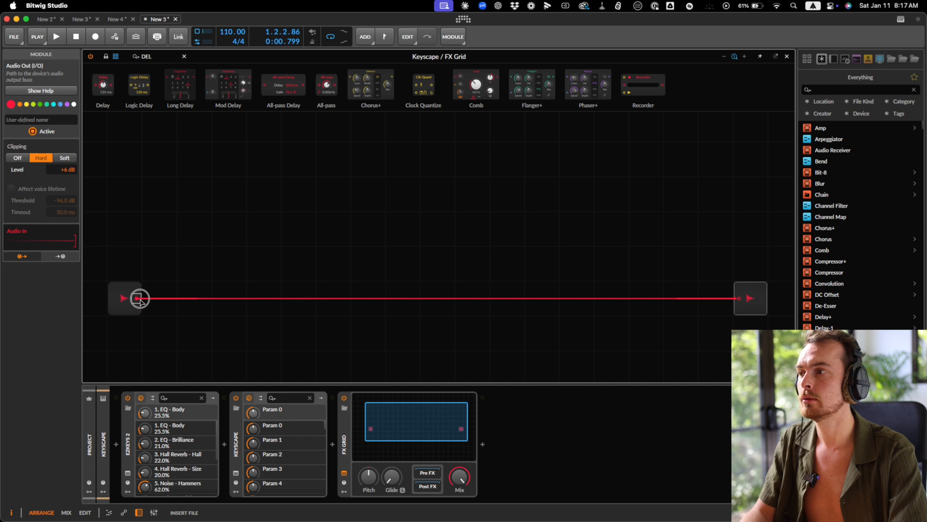
drag(140, 299, 414, 289)
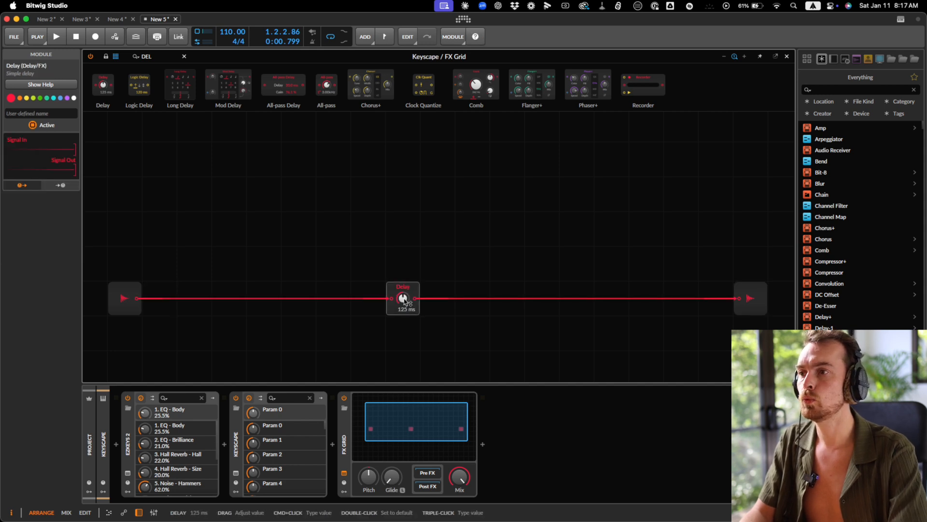
- Audition the Delay module while trying shorter delay times of 76.8 ms and 6.13 ms
key(space)
click(403, 299)
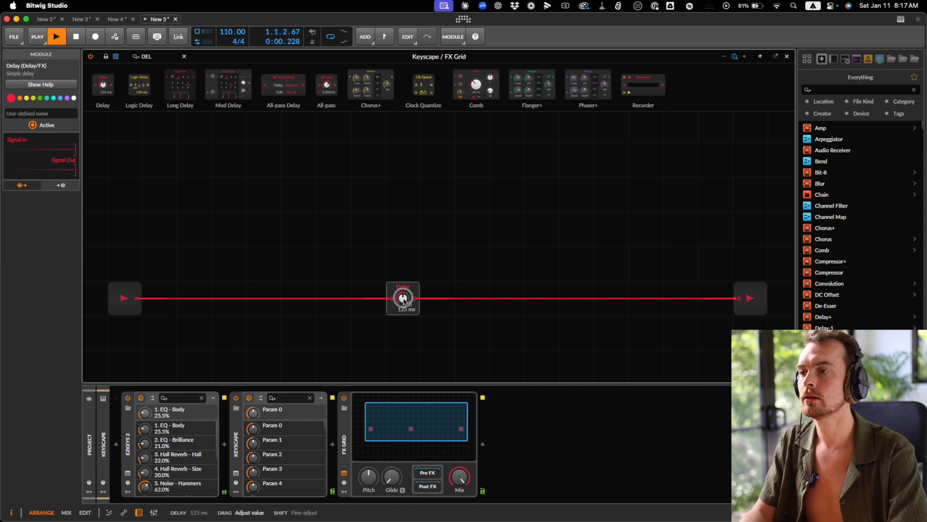
drag(404, 298, 407, 297)
key(space)
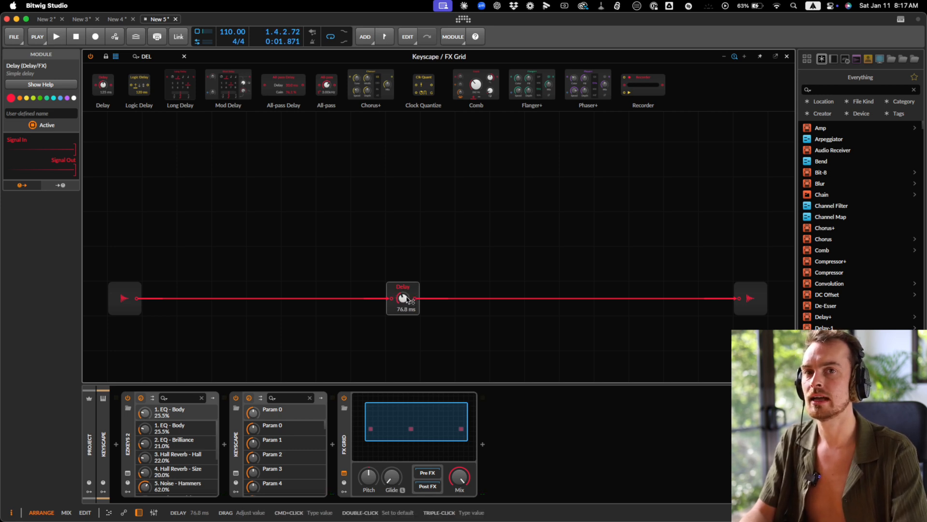
drag(407, 298, 407, 299)
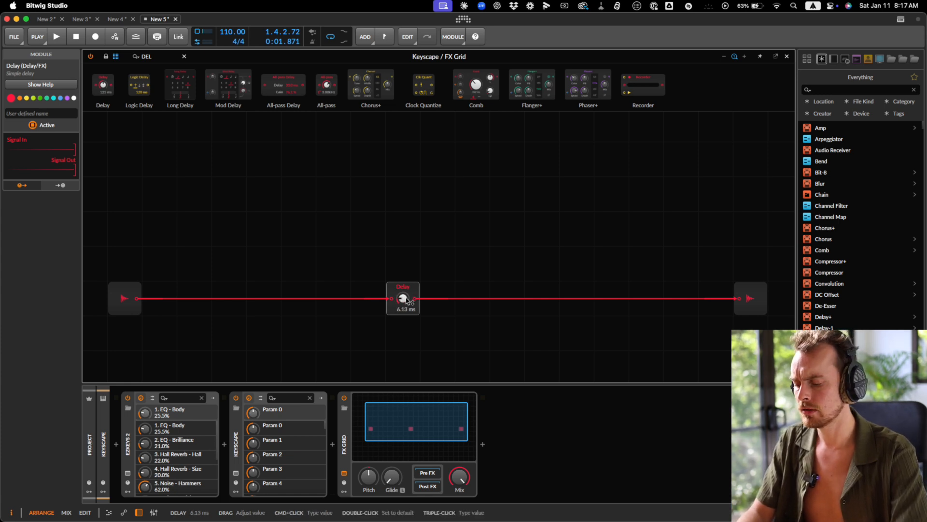
- Set the Delay module's time to 20 ms and audition it briefly
double_click(404, 298)
key(space)
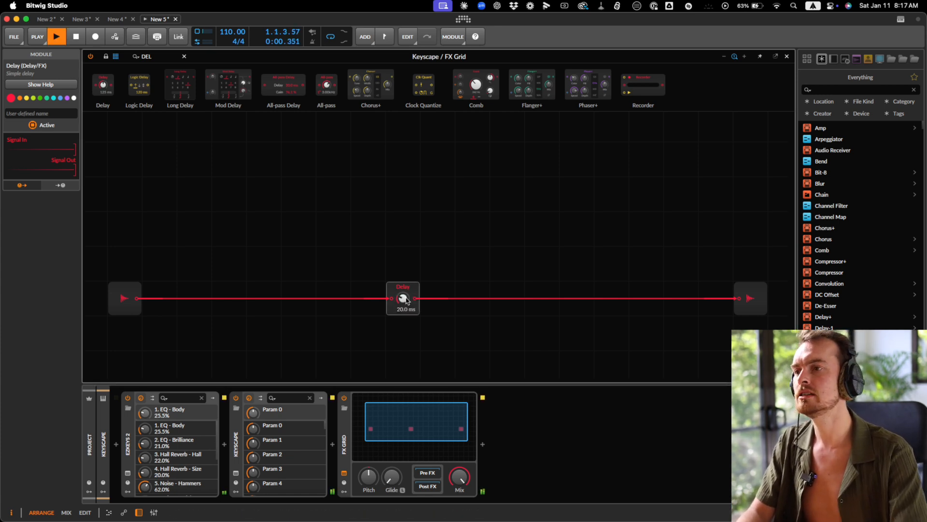
key(space)
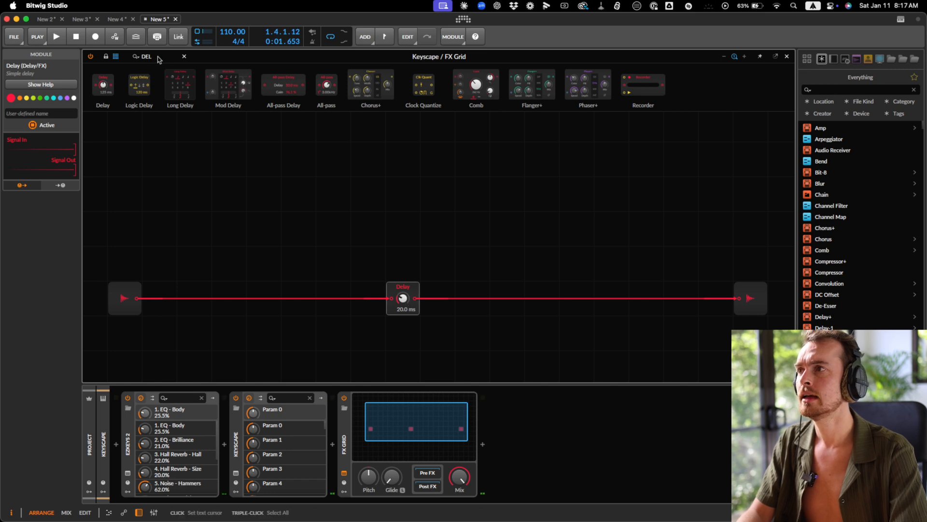
- Clear the module search and reveal the FX Grid's modulator slots
triple_click(157, 56)
key(BackSpace)
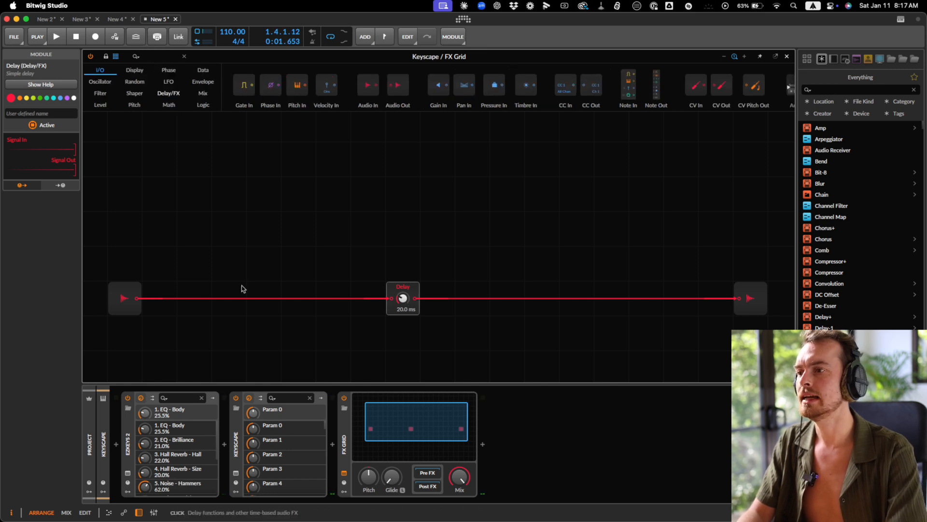
click(345, 492)
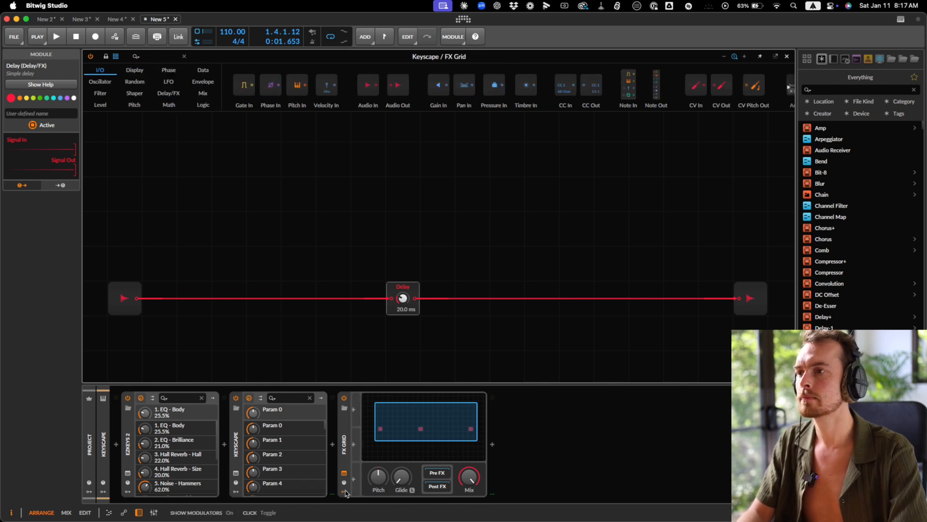
click(358, 411)
text(lfo)
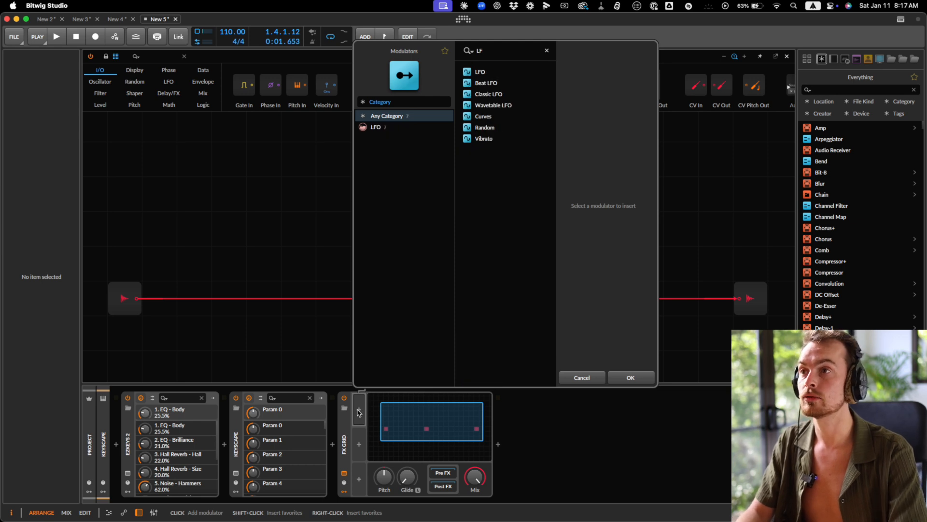
key(Return)
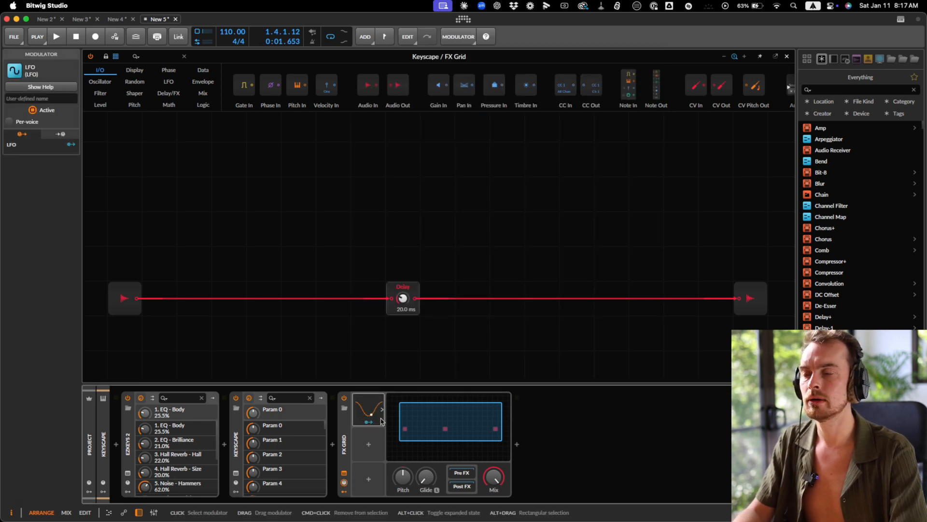
key(Delete)
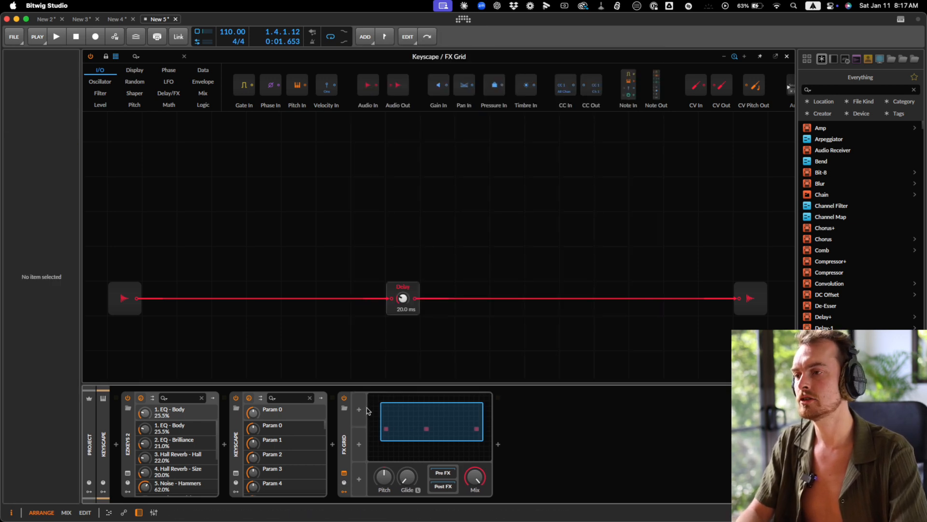
- Add a Random modulator to the FX Grid's first modulator slot and expand its settings
click(360, 411)
text(random)
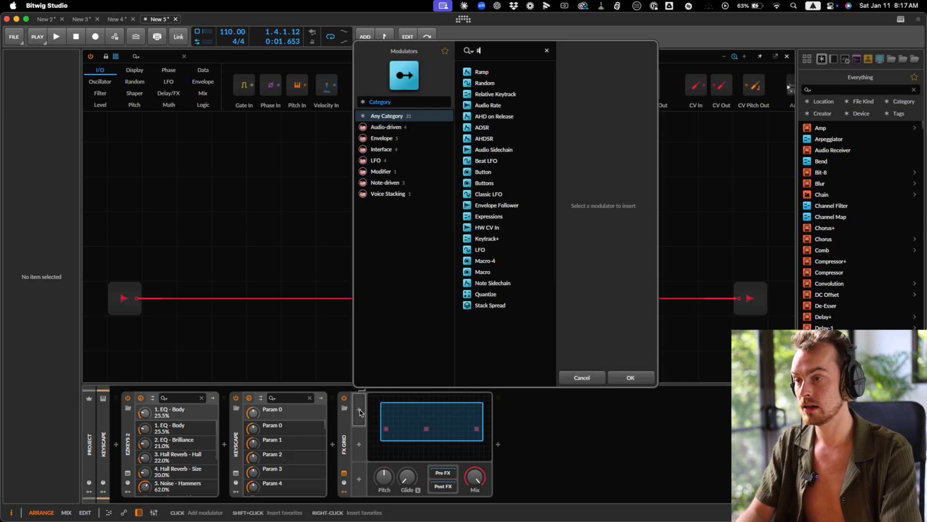
key(Return)
click(382, 409)
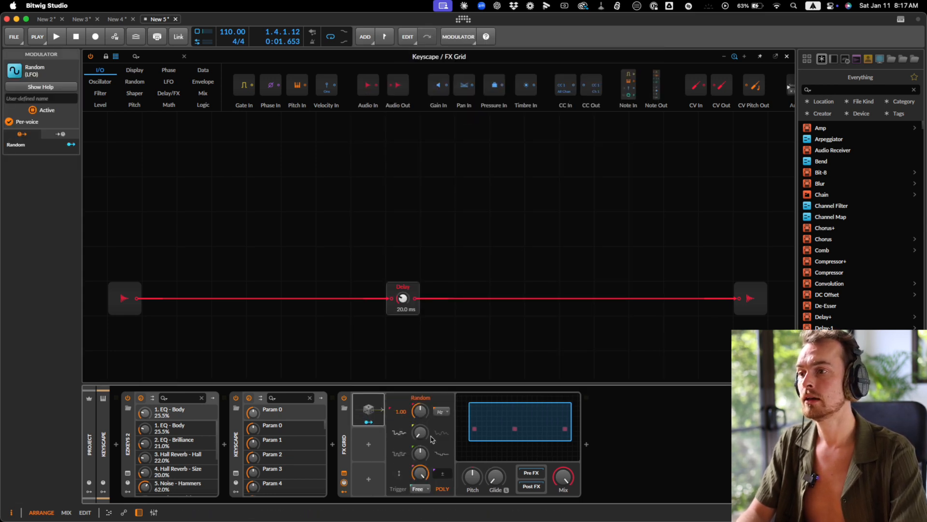
- Set the Random modulator's smoothing to 100 % and its rate to 0.5 Hz
drag(423, 437, 423, 436)
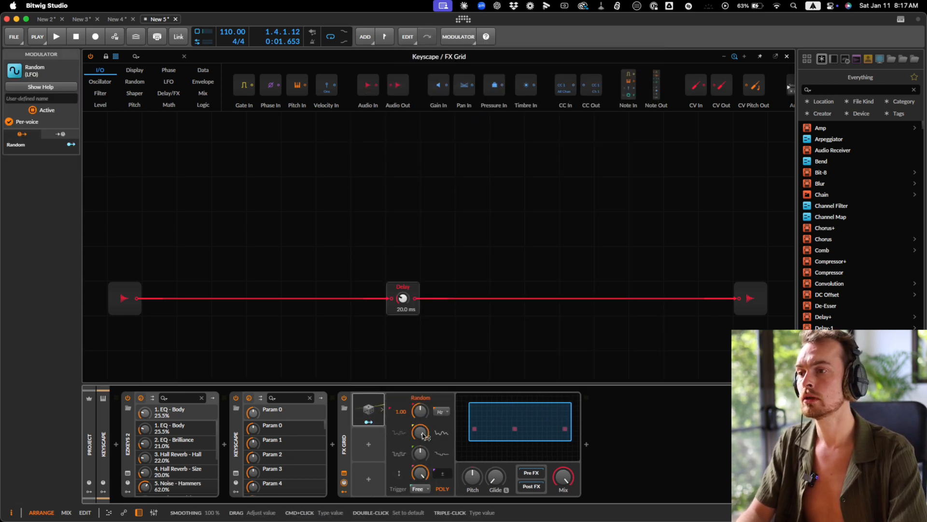
triple_click(420, 411)
text(0.5)
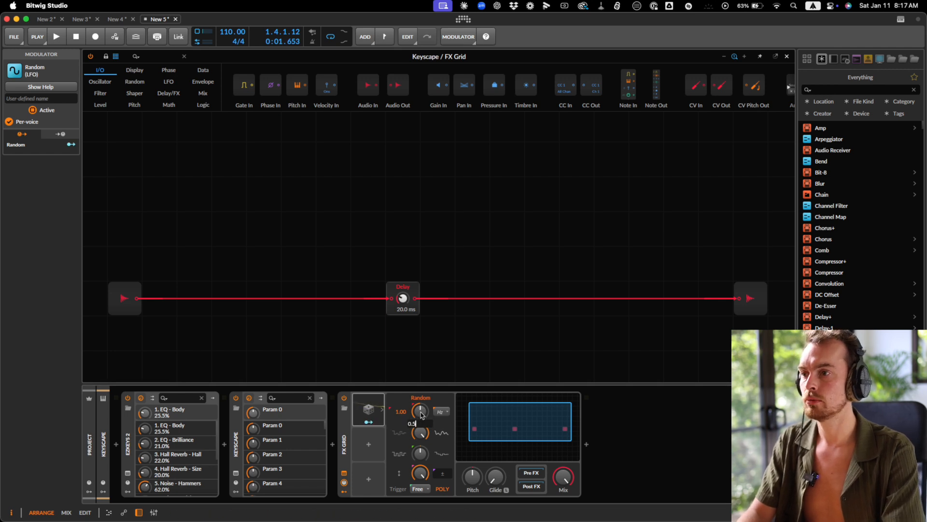
key(Return)
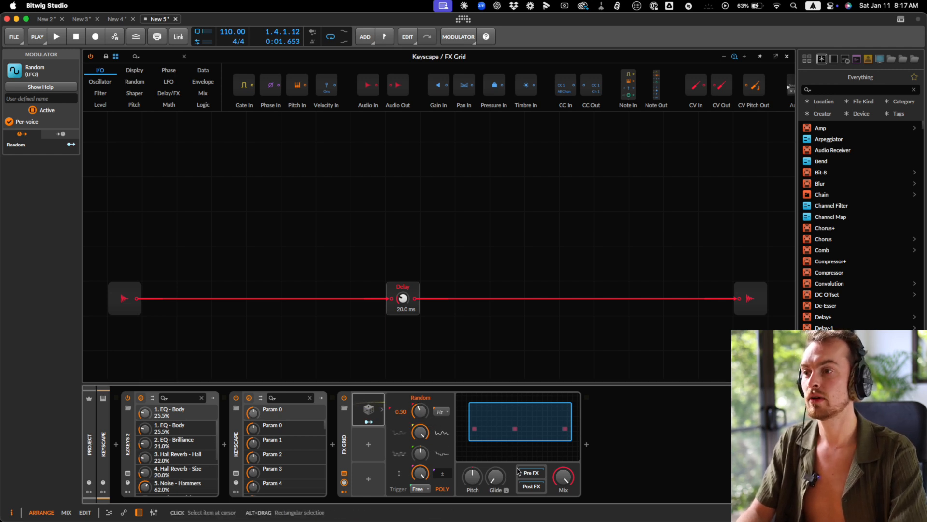
- Map the Random modulator to the Delay module's time with an amount of 0.122 and audition the modulation
click(375, 422)
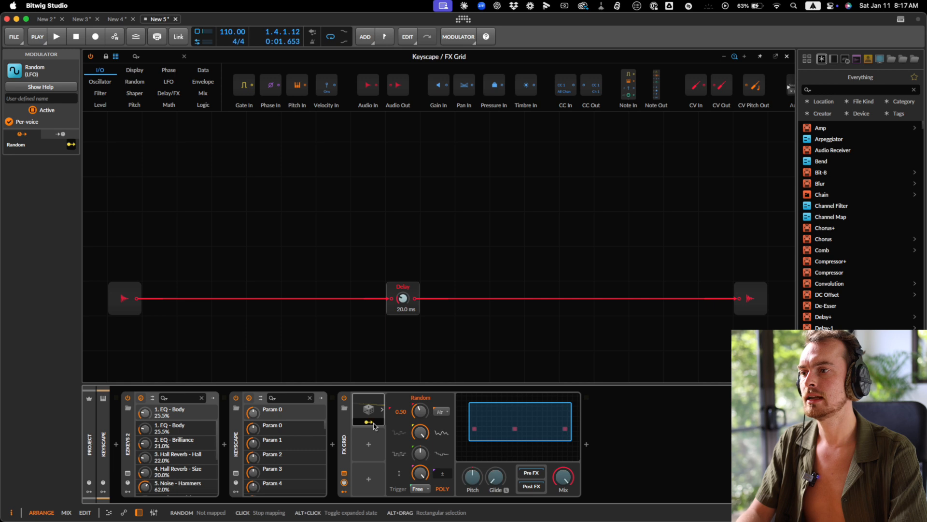
click(403, 301)
drag(404, 303, 403, 298)
key(space)
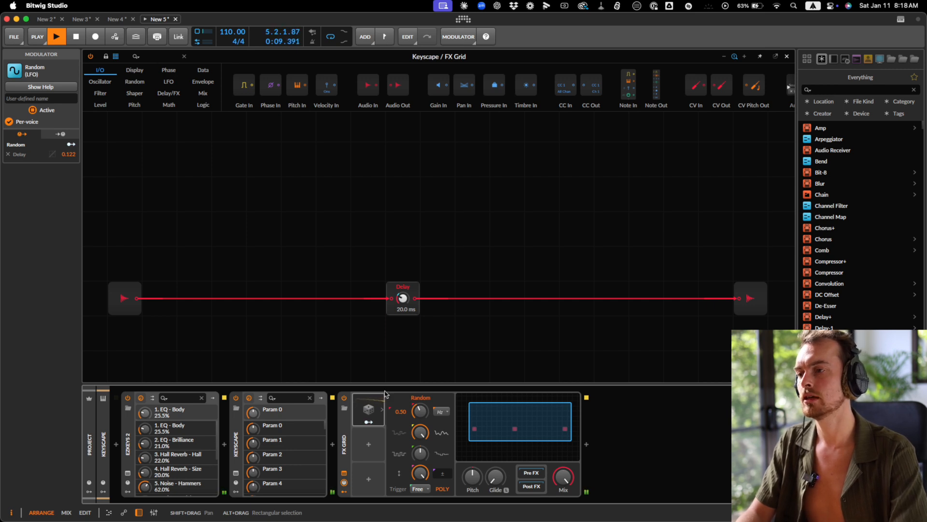
key(space)
- Raise the Random modulator's amount on the Delay time to 0.222 and play the track to check it
click(370, 421)
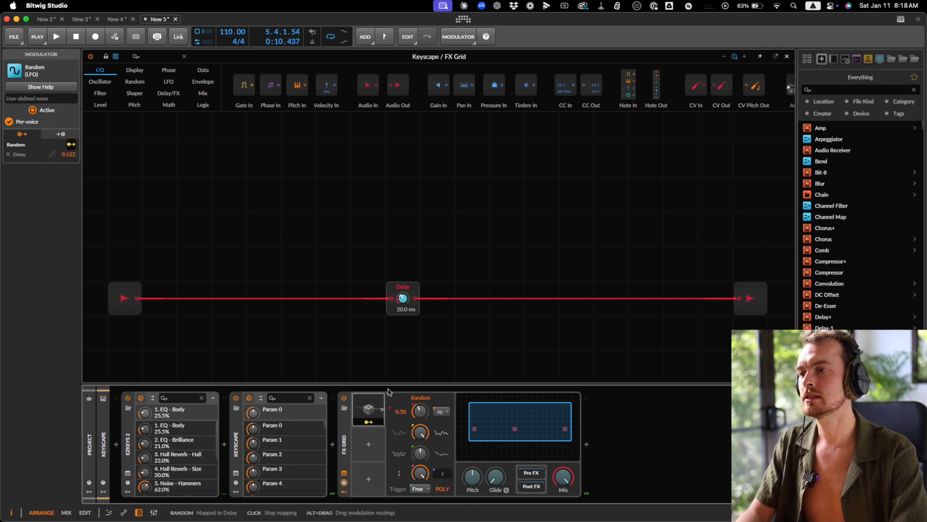
drag(405, 304, 406, 305)
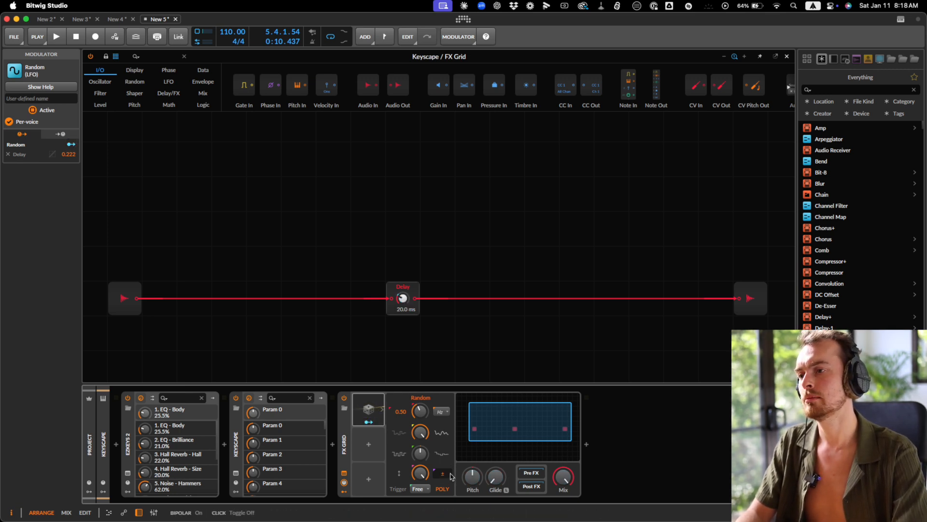
key(space)
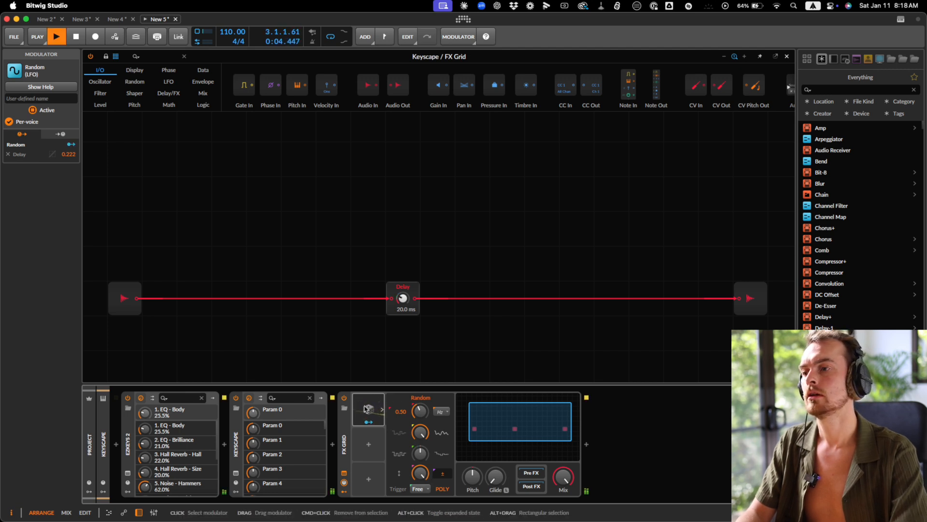
key(space)
- Rename the Random modulator as Wow
click(61, 99)
text(wow)
key(Return)
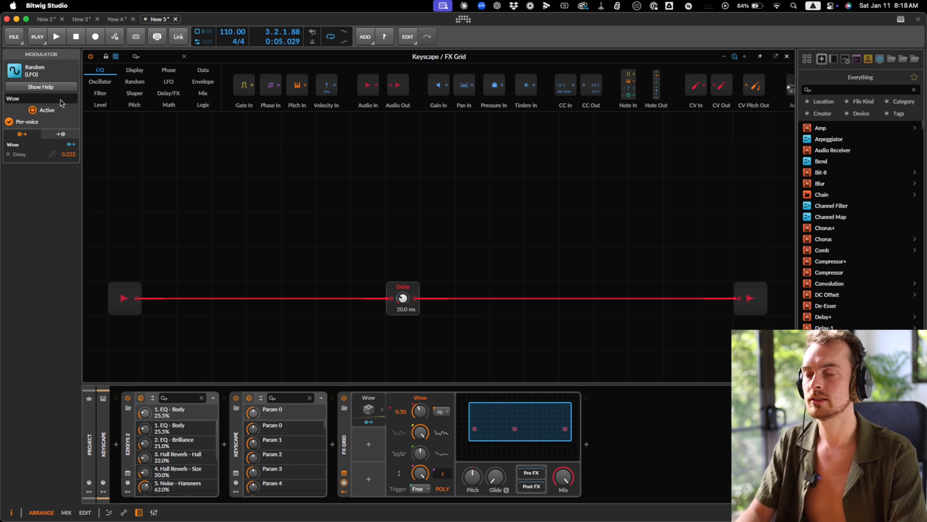
- Duplicate the Wow modulator, place the copy in the slot below the original, and set its rate to 10 Hz
click(366, 410)
key(super+d)
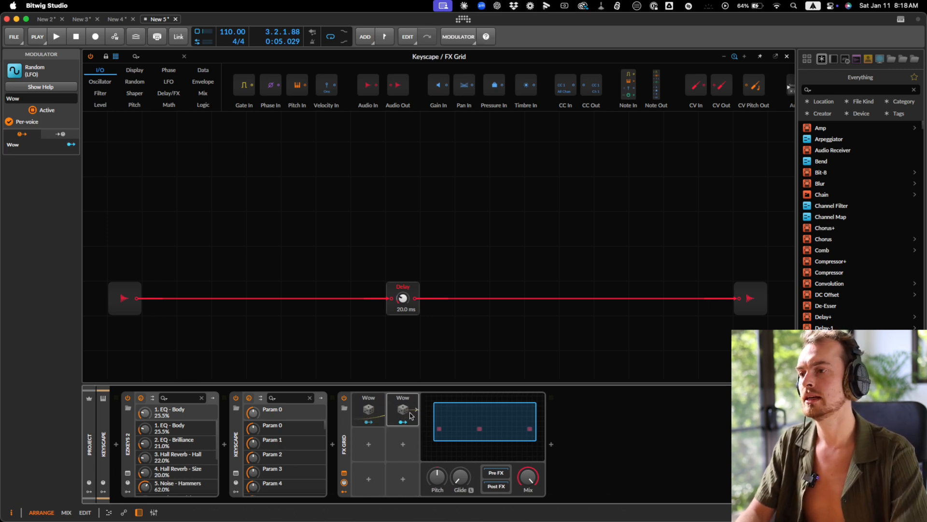
drag(410, 415, 367, 437)
click(367, 437)
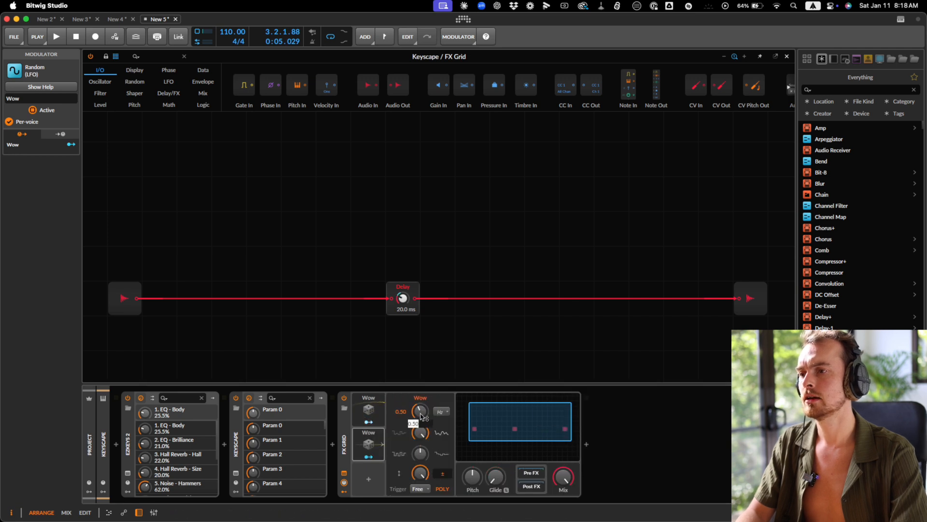
- Map the duplicated modulator to the Delay time with an amount of 0.222, audition it, and collapse its settings
click(369, 456)
click(403, 299)
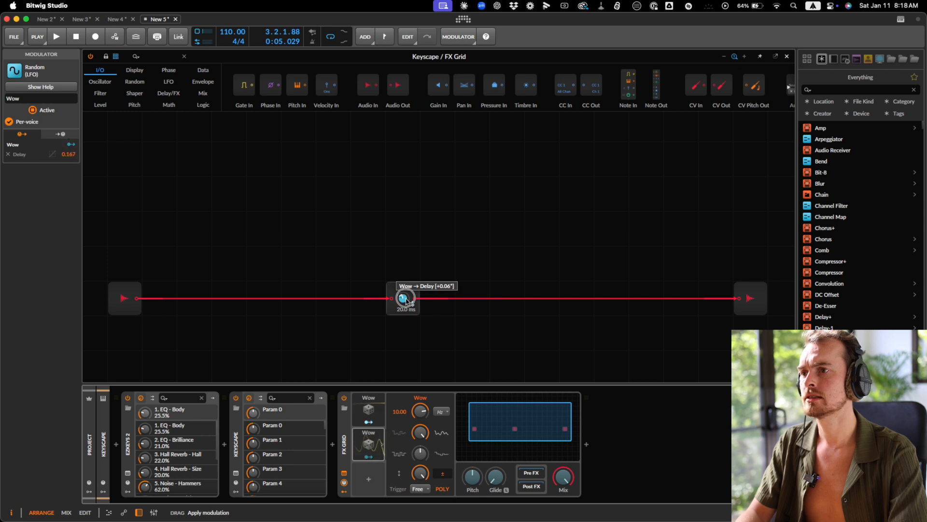
drag(406, 300, 406, 301)
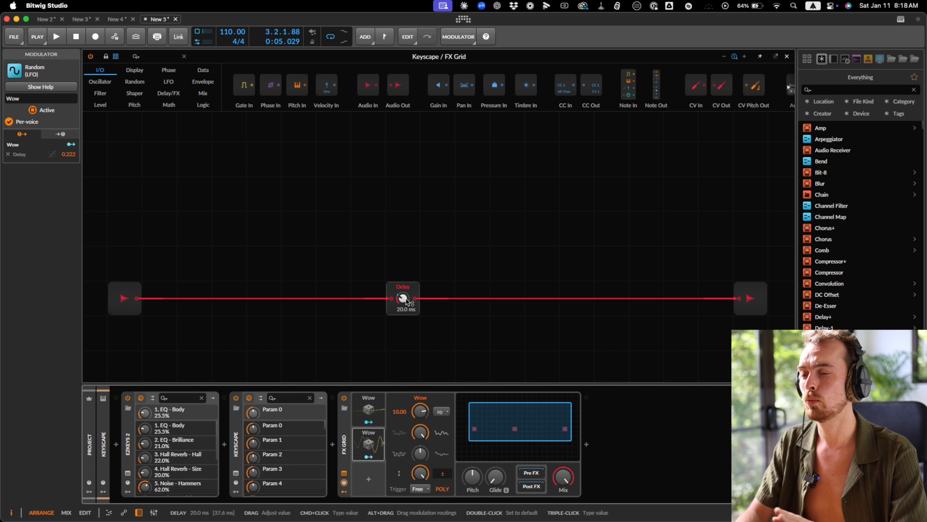
key(space)
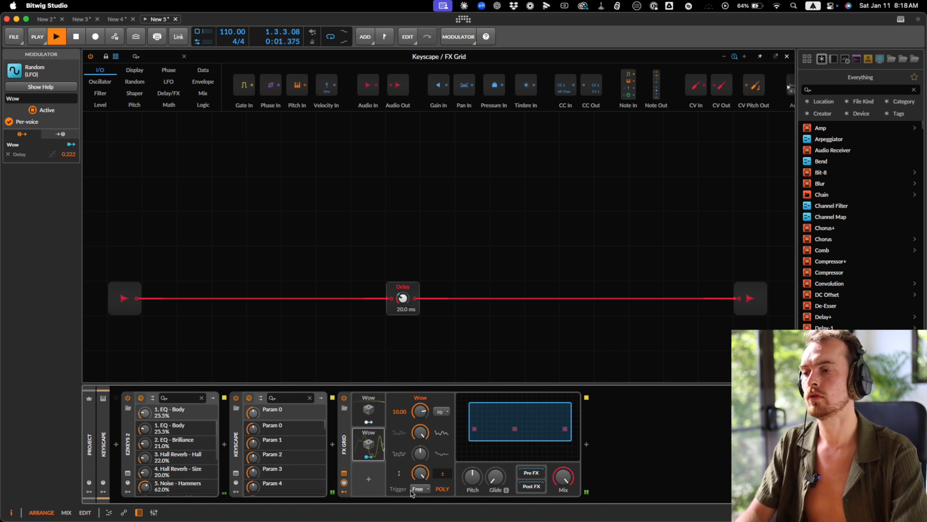
key(space)
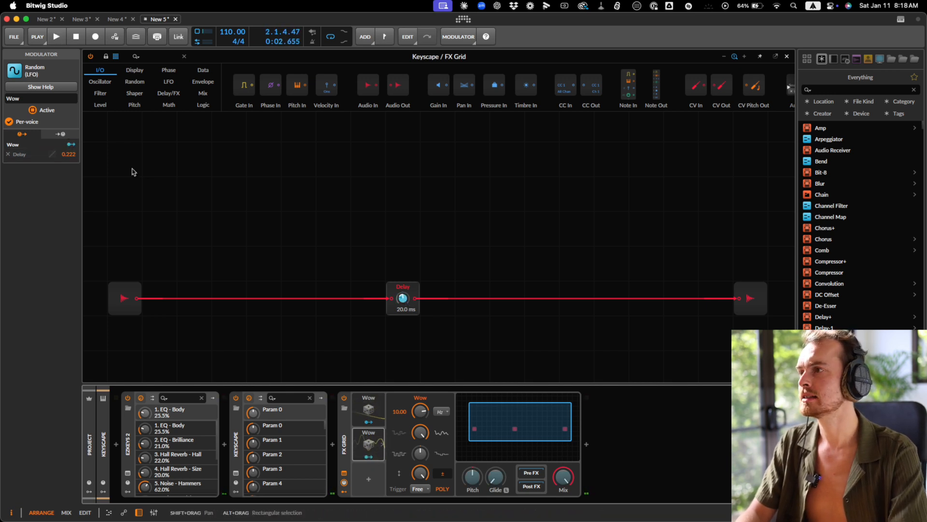
click(382, 444)
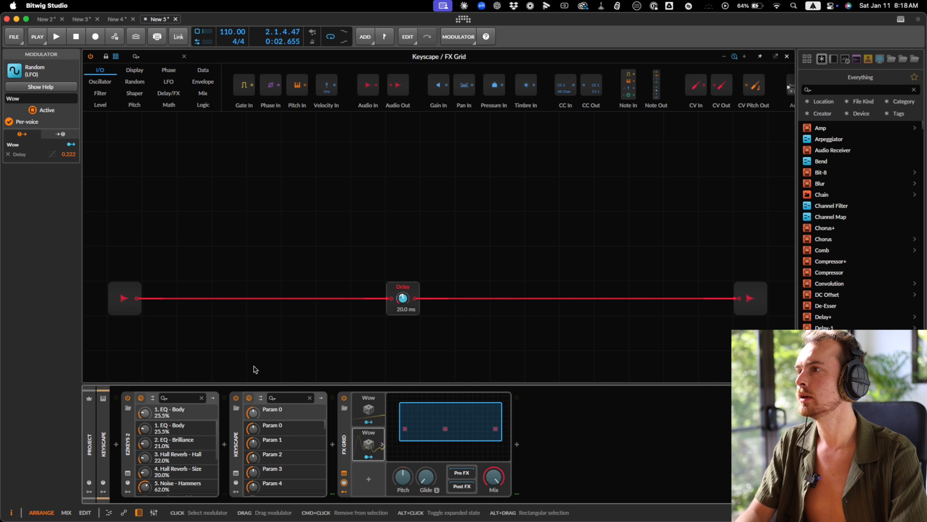
- Set the lower Wow modulator's amount on the Delay time to 0.05 and start playback
double_click(69, 154)
text(0)
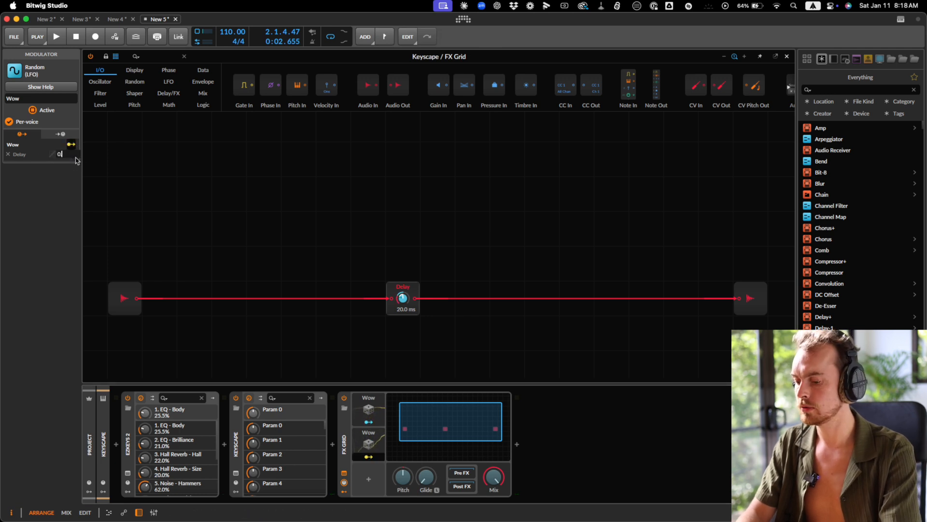
text(.05)
key(Return)
key(space)
- Set the upper Wow modulator's amount on the Delay time to 0.05 and audition the track
click(381, 410)
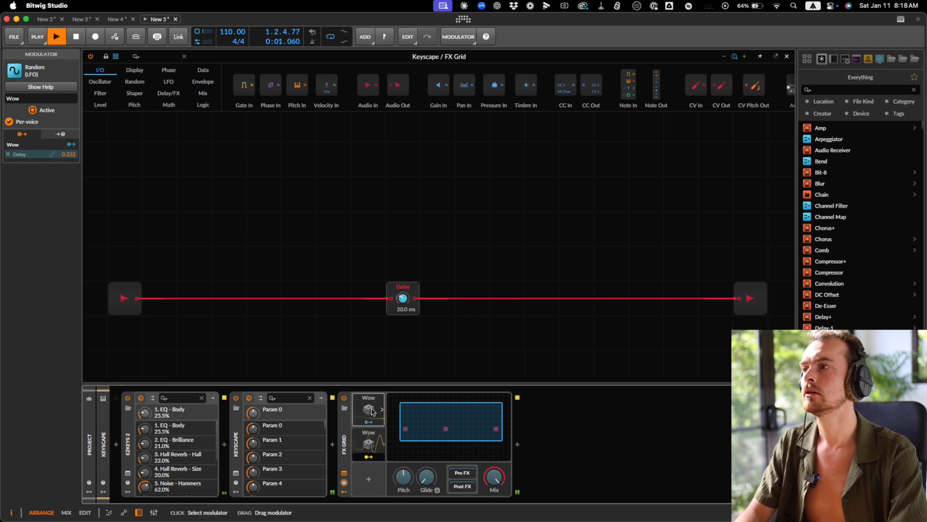
key(space)
double_click(73, 154)
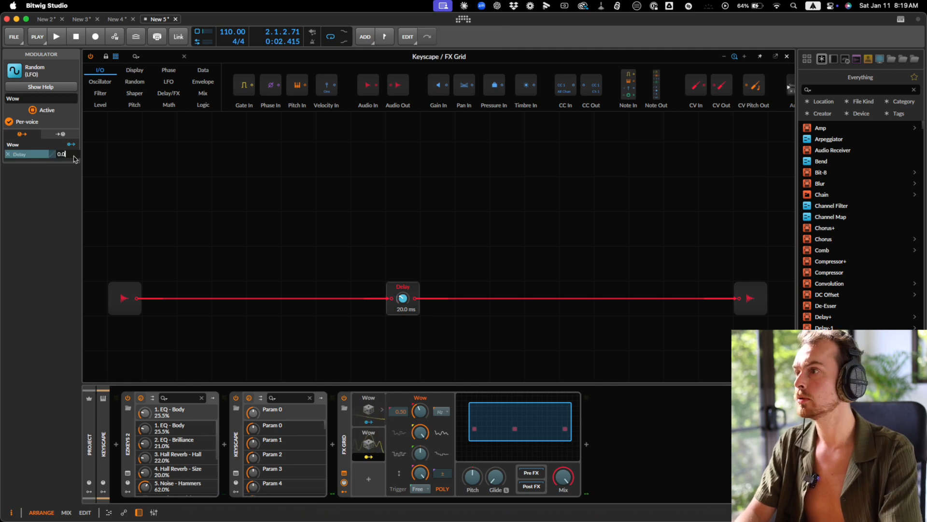
key(space)
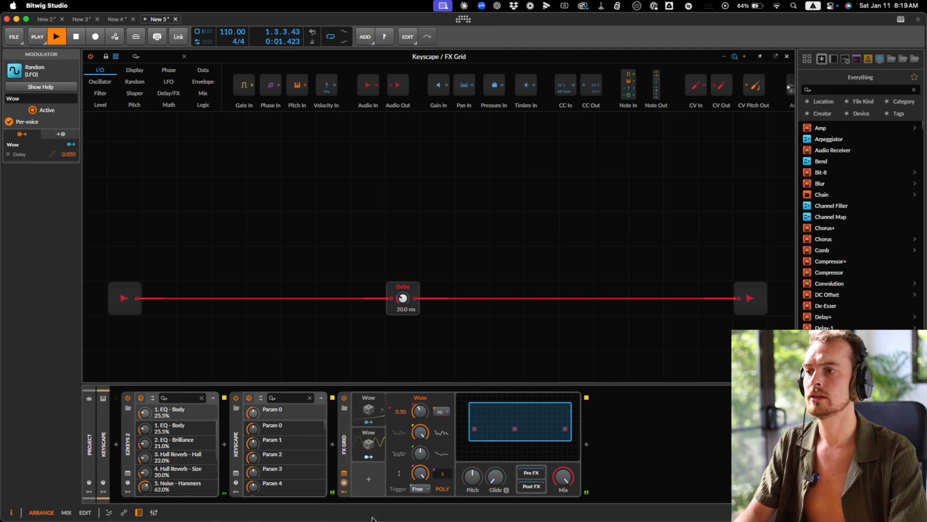
key(space)
- Rename the upper Random modulator as Flutter
double_click(54, 99)
text(F)
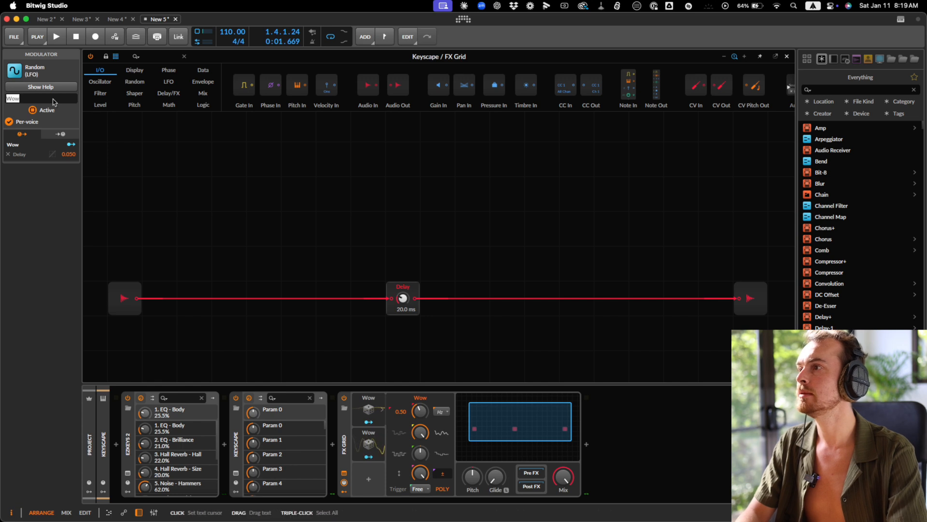
text(lutter)
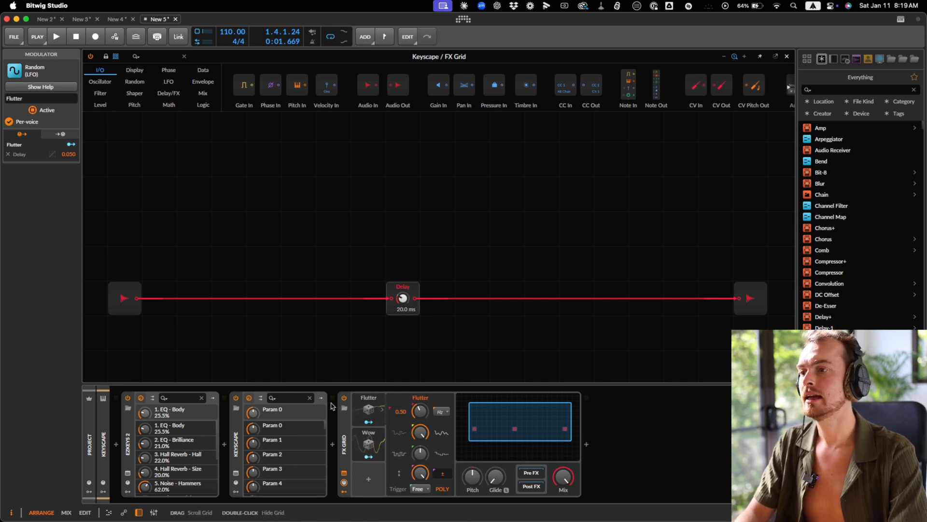
click(368, 479)
text(macro)
key(Return)
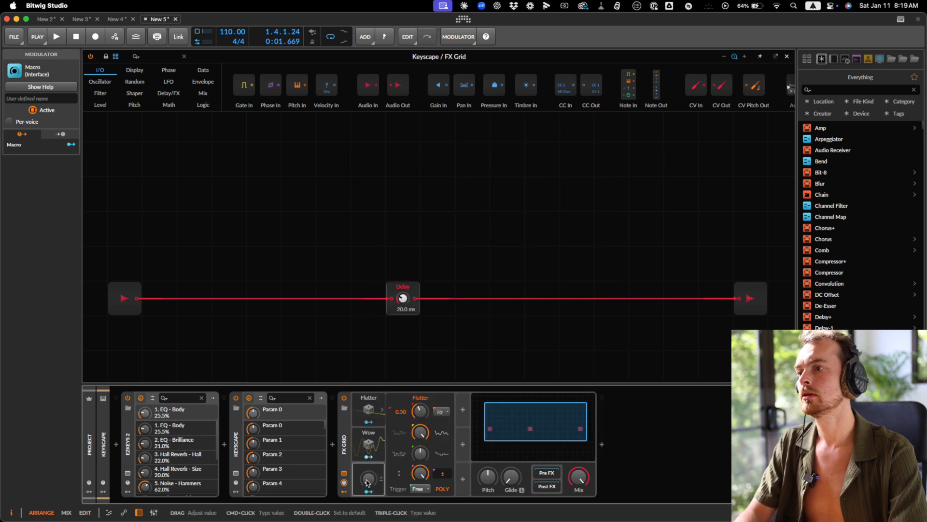
drag(356, 479, 472, 417)
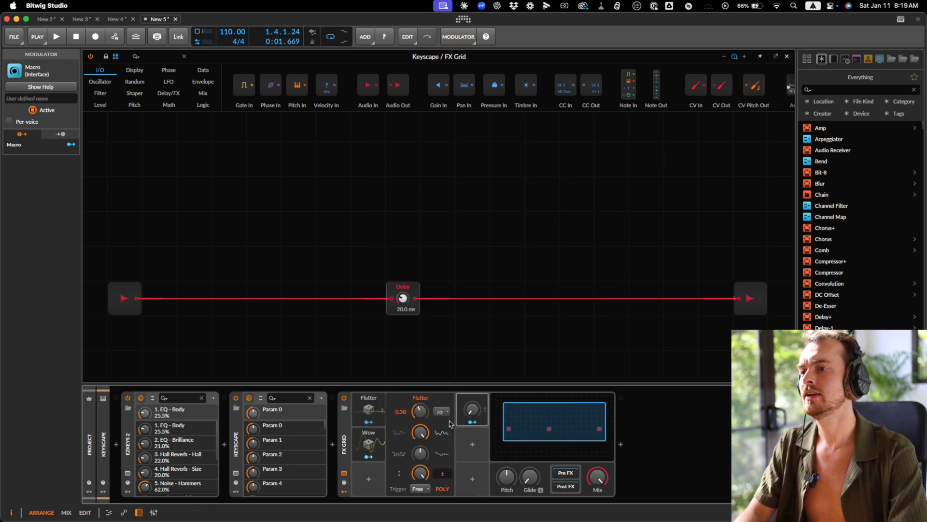
click(366, 454)
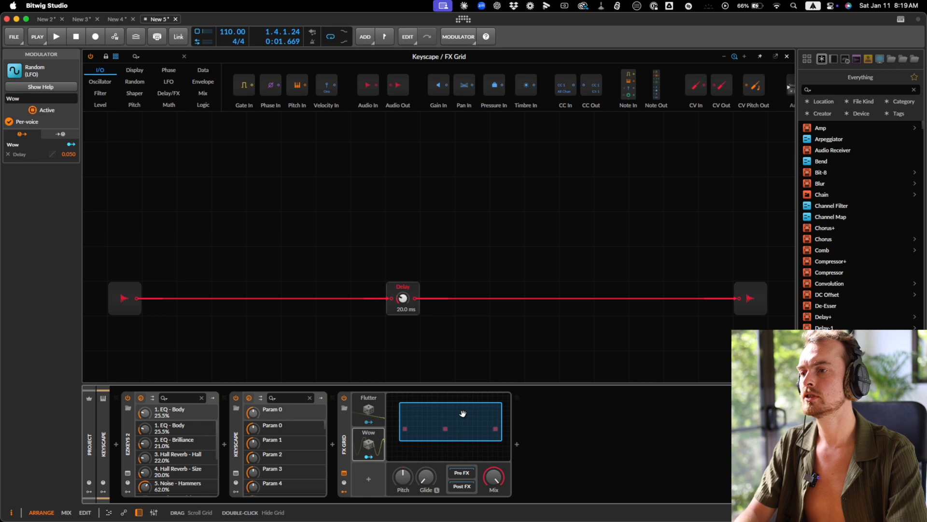
- Show the FX Grid's remote controls, map the Flutter modulator's Amount to the first one, and name that control Wow
click(344, 482)
click(383, 411)
click(387, 431)
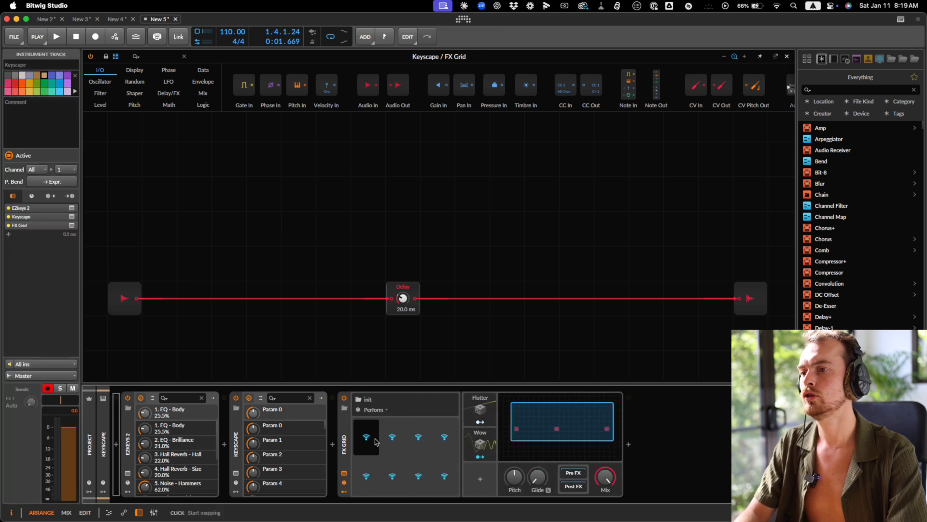
click(366, 436)
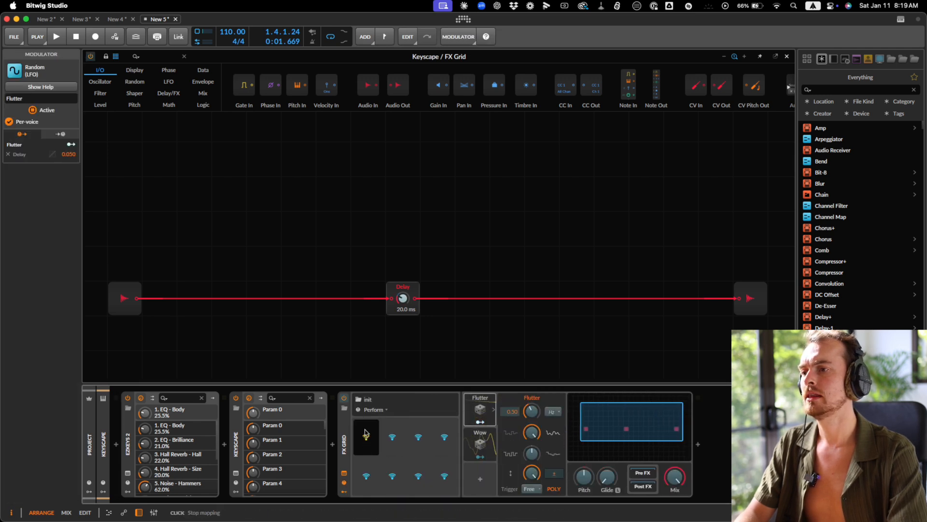
click(532, 474)
double_click(361, 453)
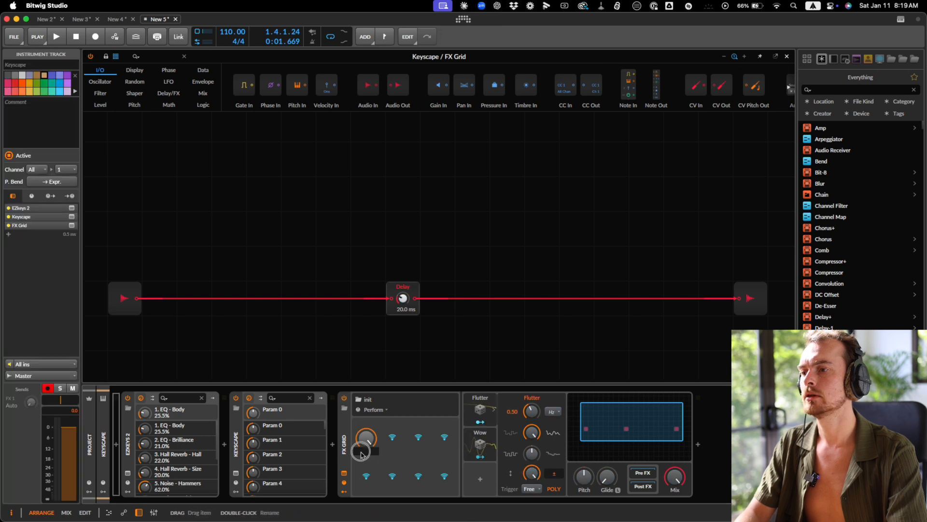
text(Wow)
key(Return)
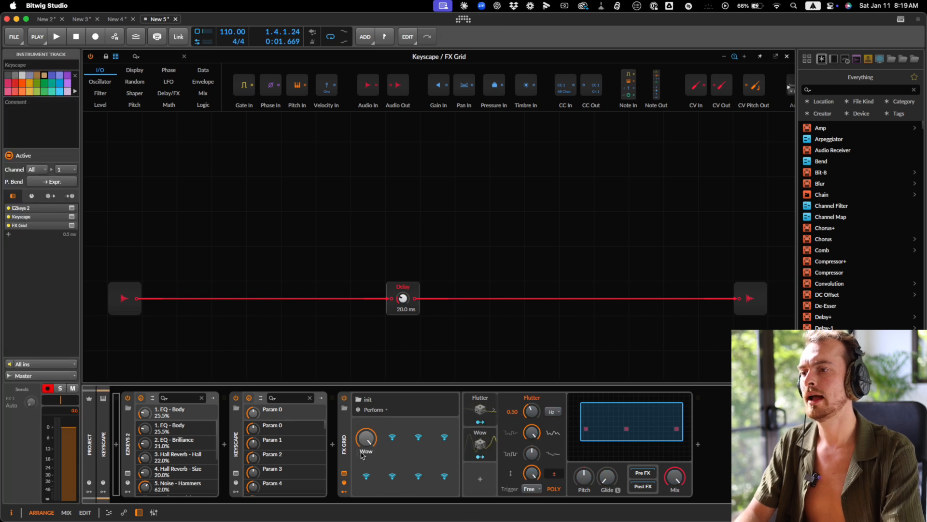
- Map the Wow modulator's Amount to the remote control below the first one and name it Flutter
click(473, 449)
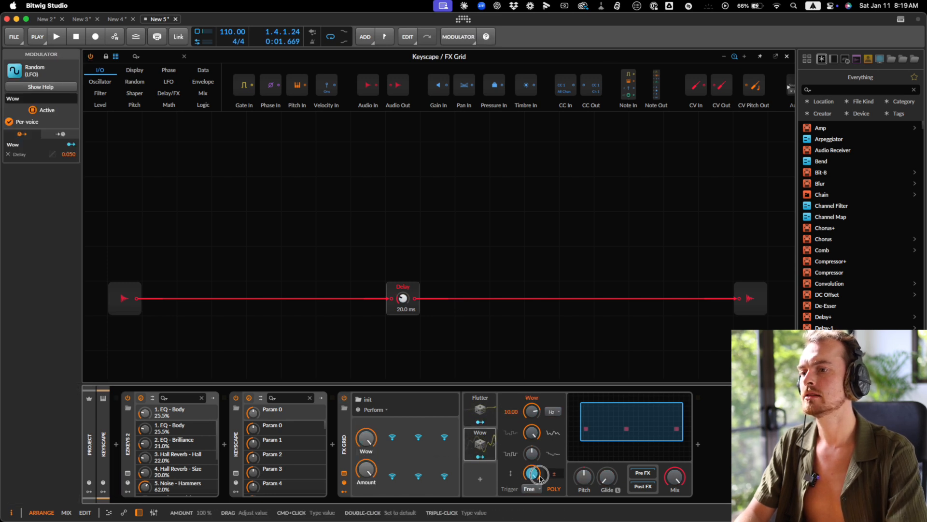
double_click(366, 482)
text(Fliut)
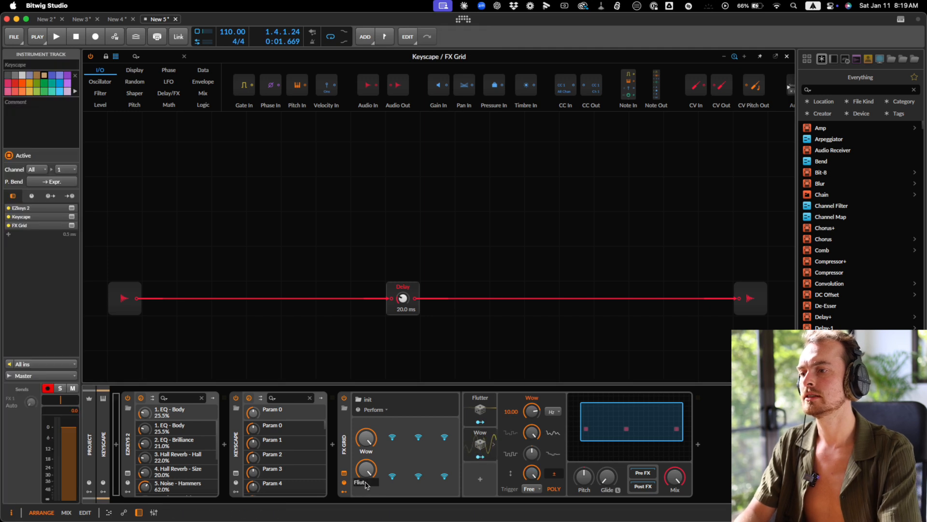
text(er)
key(Return)
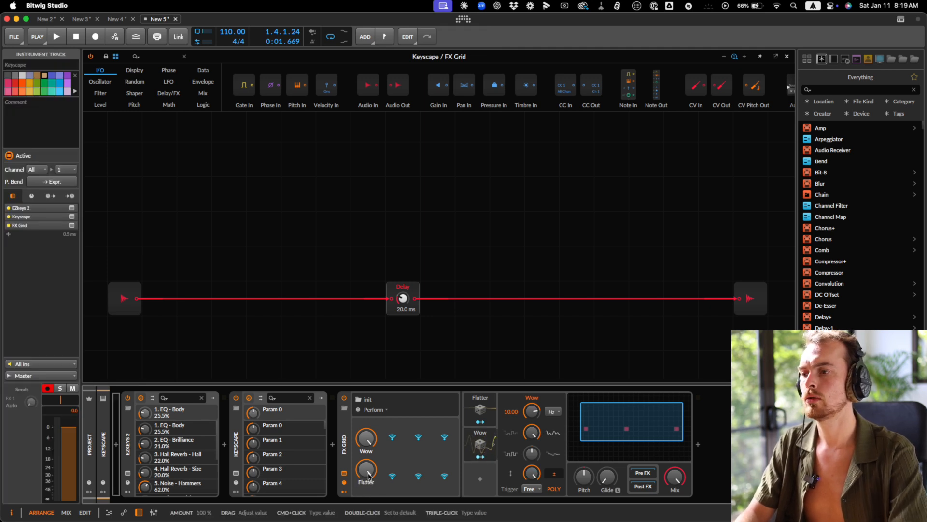
- Play the track while turning the Flutter control down to about 8.5% and lowering the Wow control
key(space)
drag(368, 476, 367, 471)
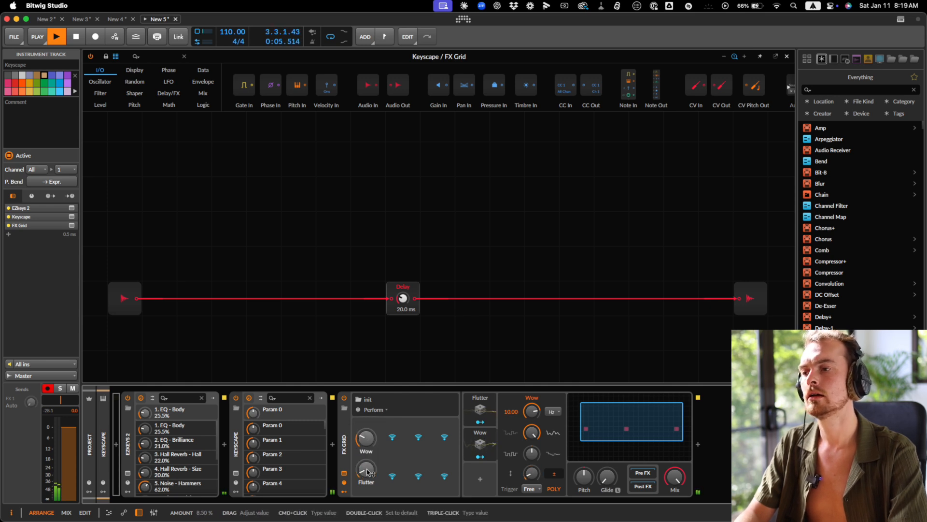
drag(368, 439, 368, 439)
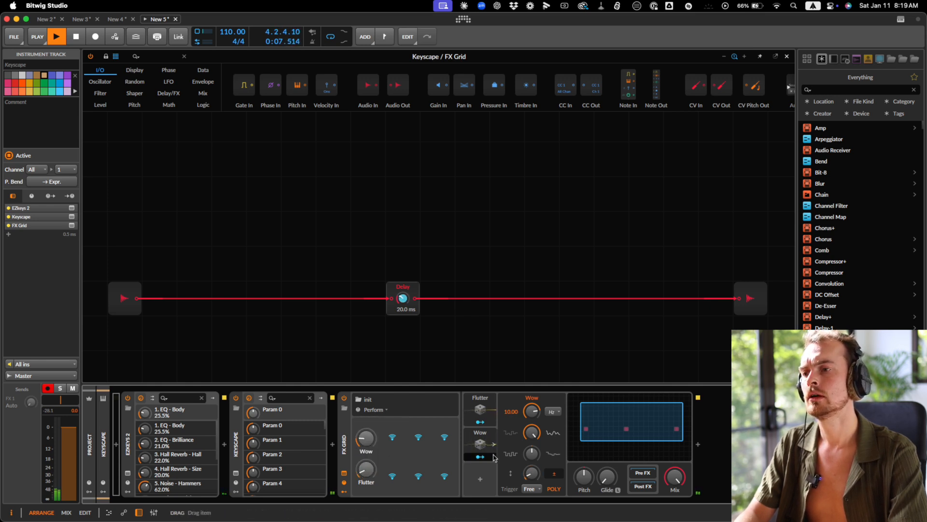
key(space)
- Add a Macro modulator and move it to the top slot beside the Flutter modulator's expanded settings
click(481, 410)
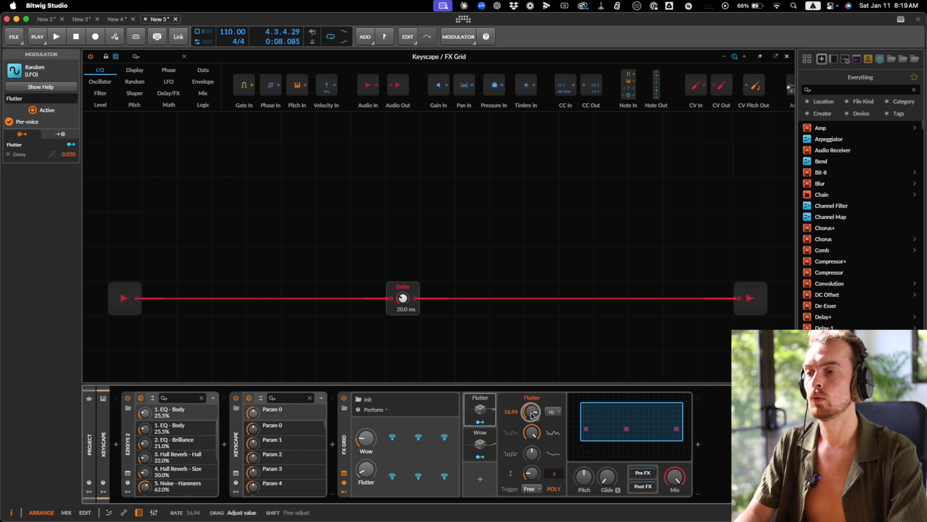
click(479, 482)
text(mac)
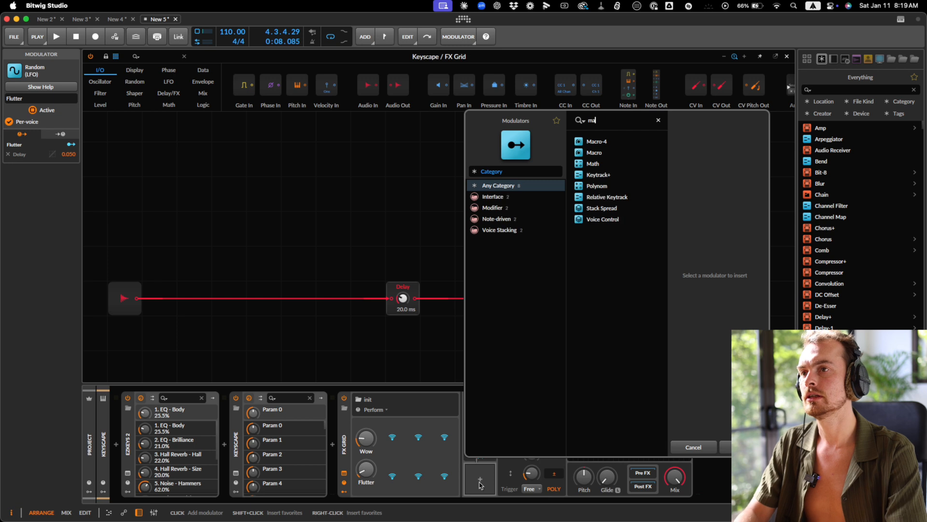
key(Down)
key(Down)
key(Return)
drag(468, 479, 575, 445)
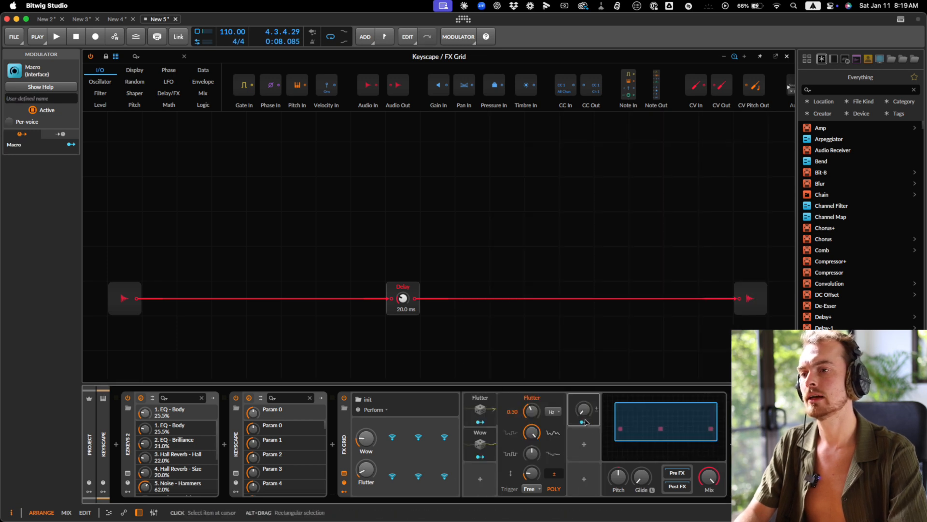
- Map the macro to the Flutter modulator's Rate, switch the macro to bipolar, and audition its range
click(581, 423)
drag(531, 418, 531, 414)
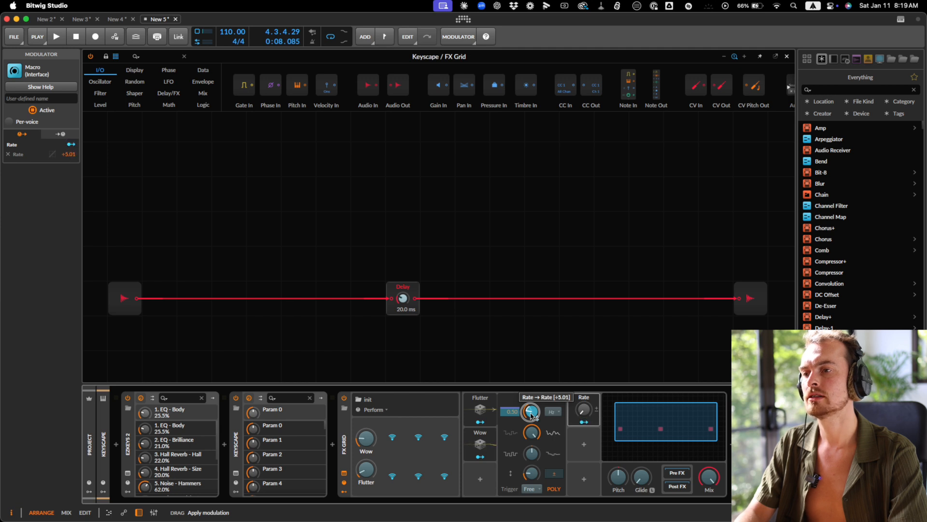
drag(530, 414, 530, 412)
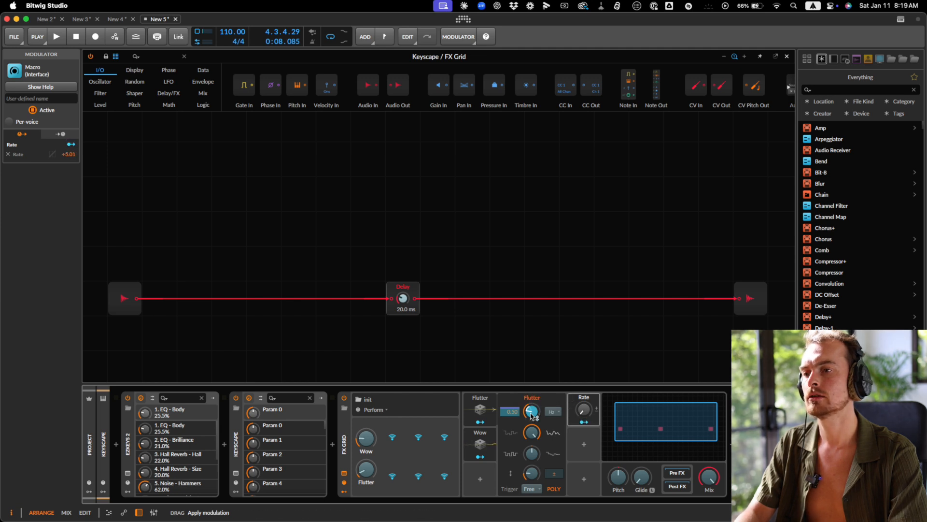
click(584, 422)
click(596, 411)
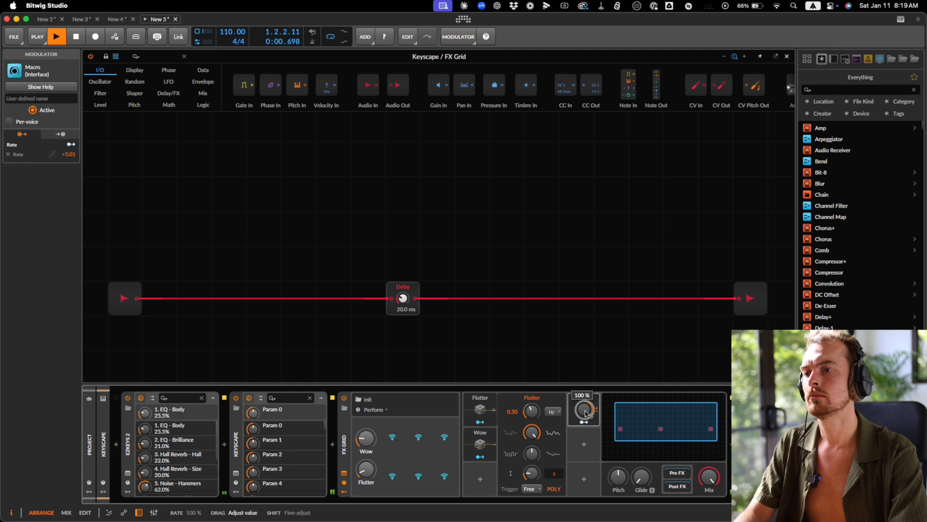
key(space)
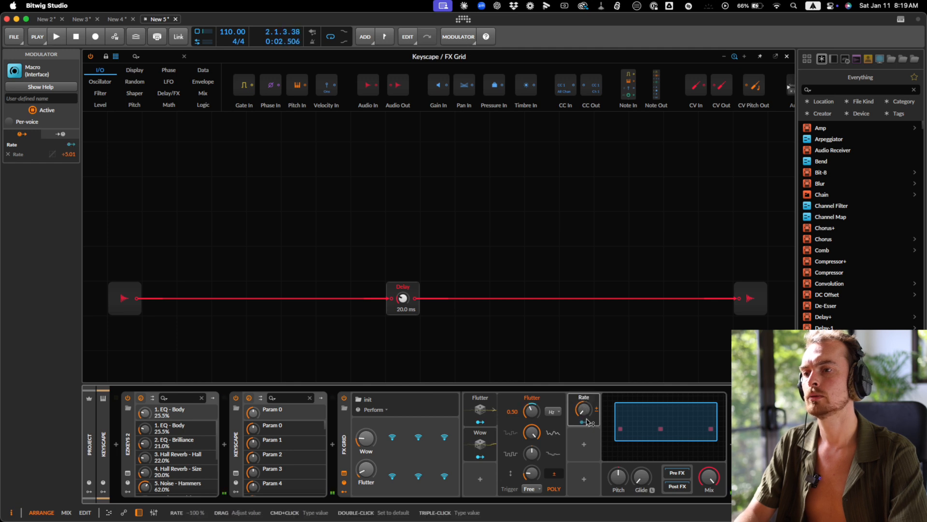
- Set the macro's modulation amount on the Flutter modulator's Rate to 5
click(71, 144)
double_click(71, 154)
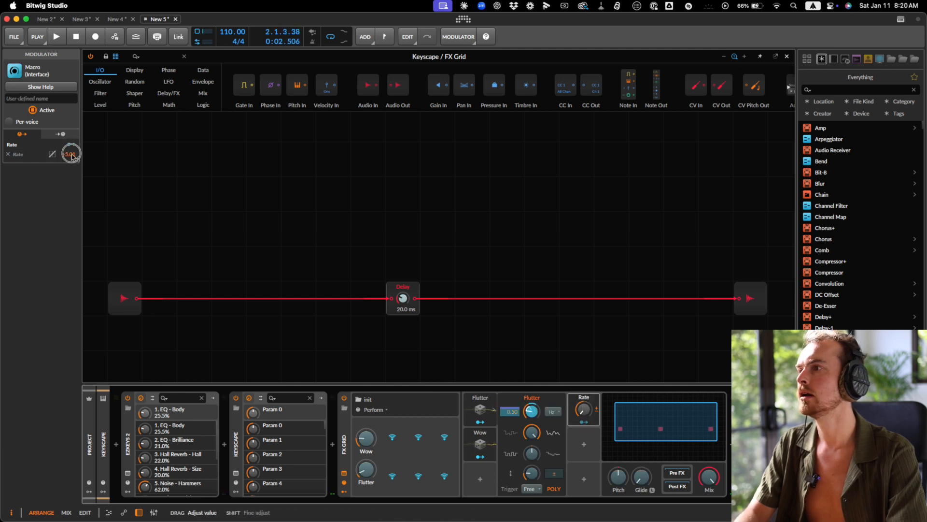
text(5)
key(Return)
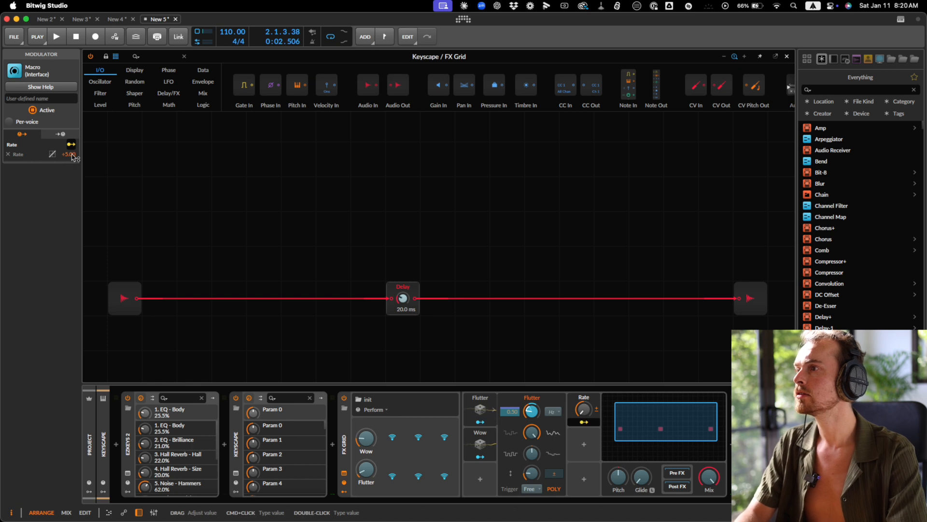
double_click(72, 157)
text(5)
key(Return)
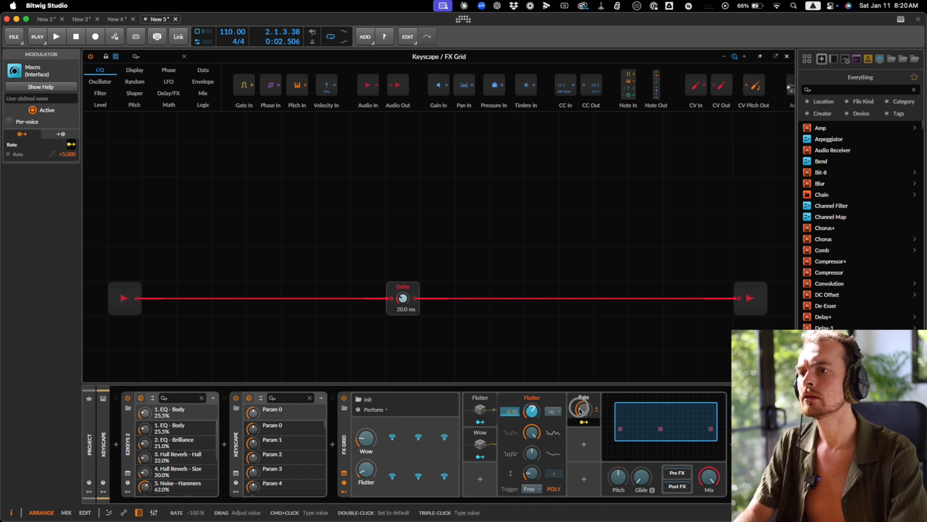
- Play the track while sweeping the Rate macro to hear its new range
key(space)
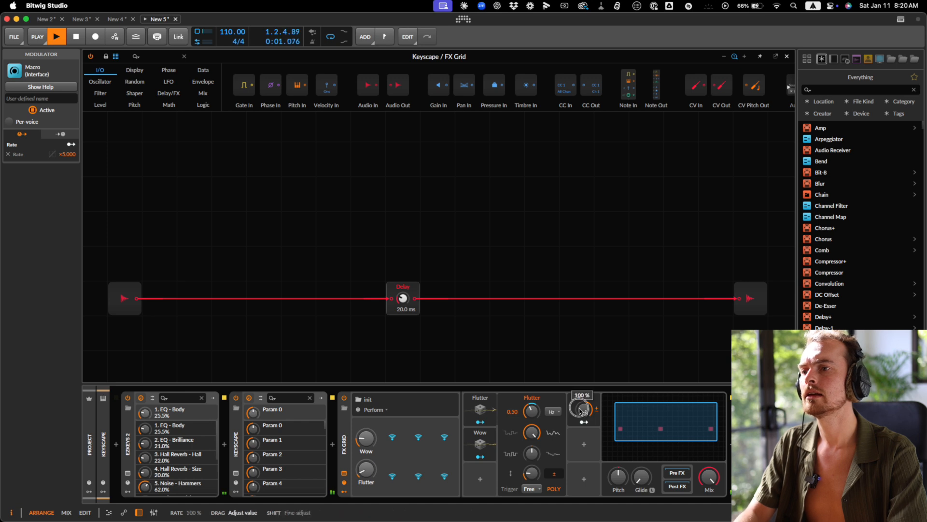
drag(581, 410, 581, 412)
key(space)
- Raise the Wow control to 100%, turn the Flutter control fully down, and audition the Rate macro
drag(365, 439, 366, 438)
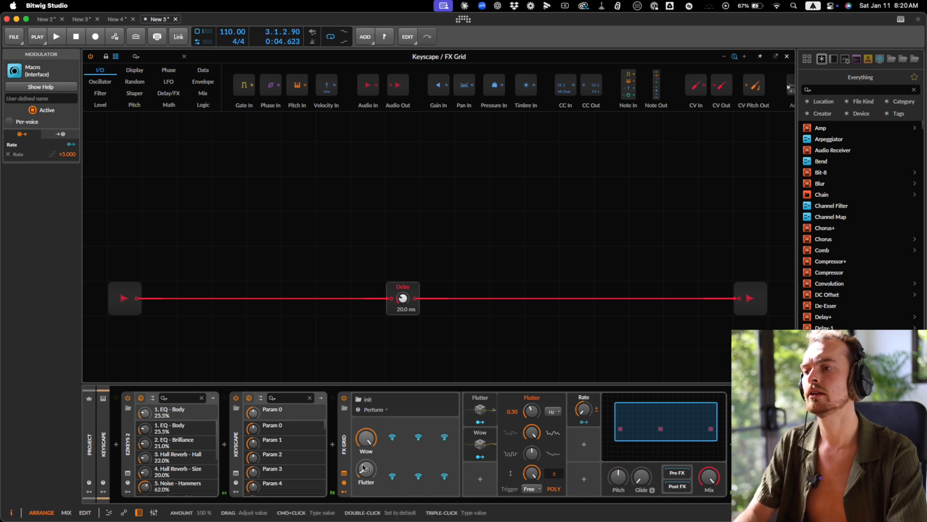
drag(364, 469, 365, 471)
key(space)
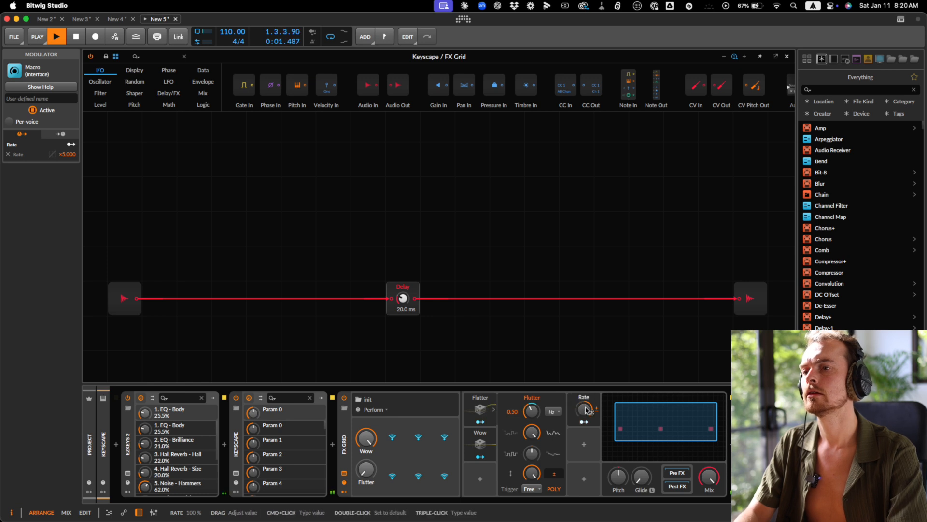
key(space)
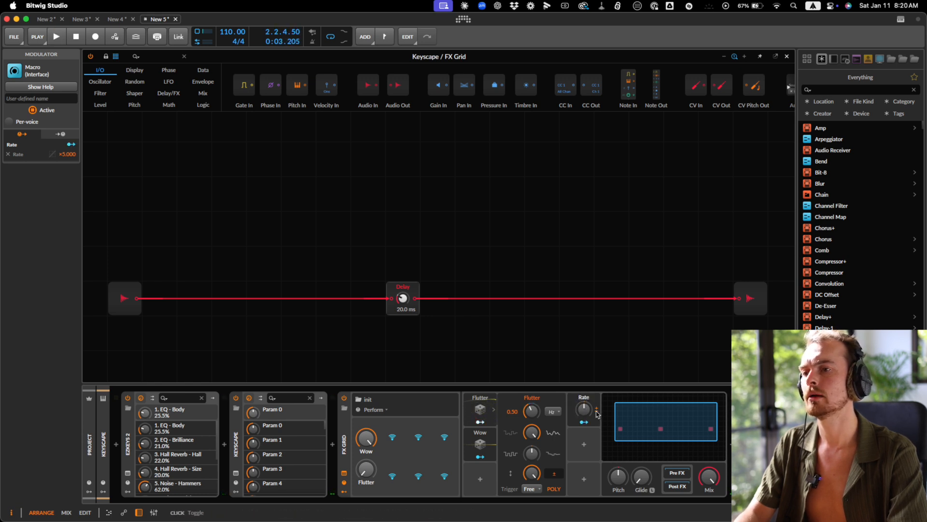
key(space)
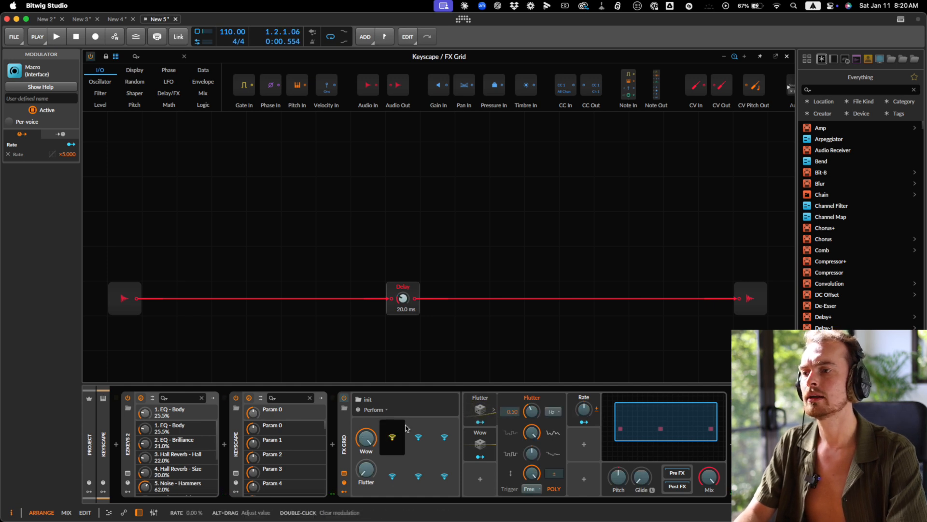
- Map the Rate macro to the remote control beside Wow, and add a second Macro modulator in the slot below it
drag(582, 410, 392, 437)
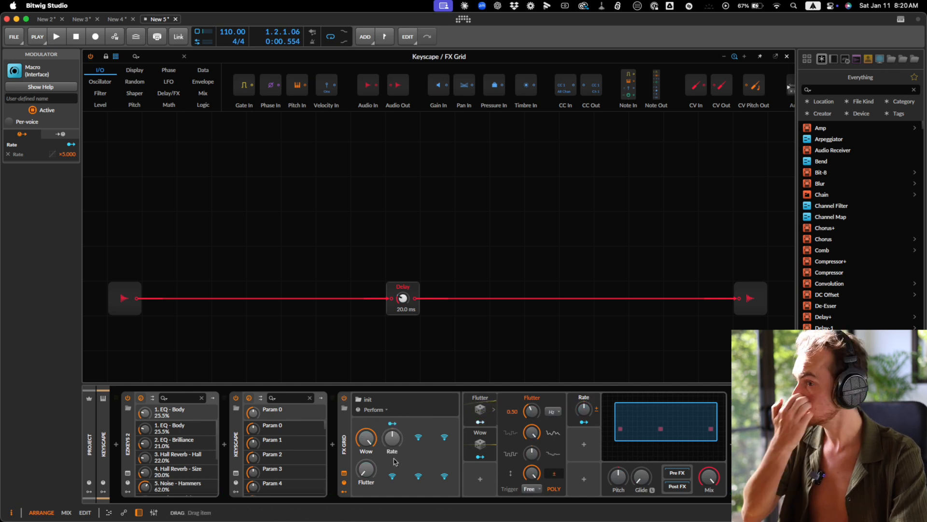
click(585, 447)
text(mac)
key(Down)
key(Down)
key(Return)
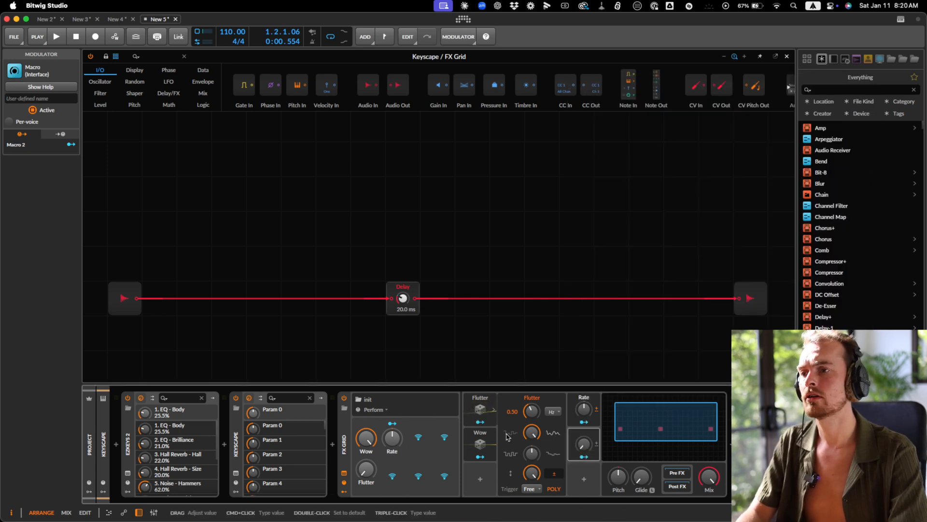
- Name the second macro Rate and start mapping it to the Wow modulator's Rate knob
key(space)
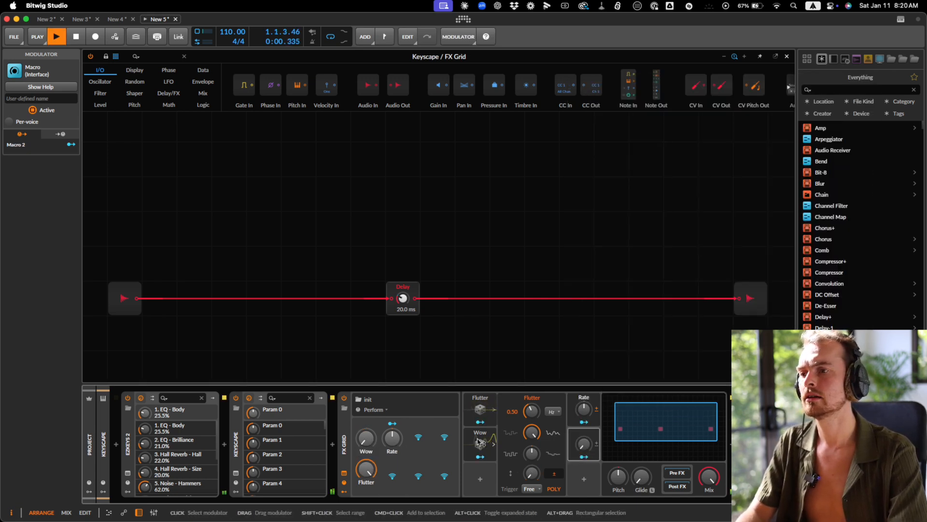
click(480, 444)
key(space)
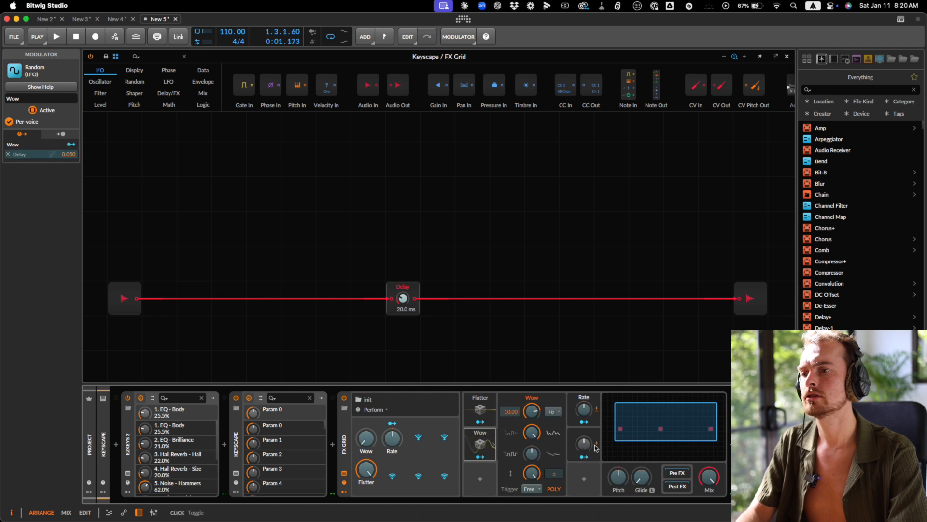
click(584, 456)
drag(532, 418, 532, 417)
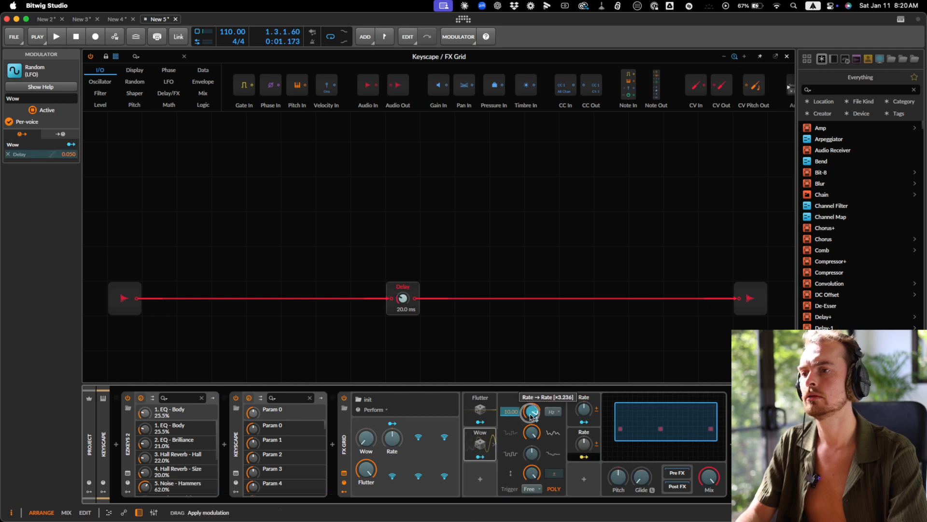
- Set the second Rate macro's modulation amount to ×3 and map the macro to the remote control beside Flutter
key(space)
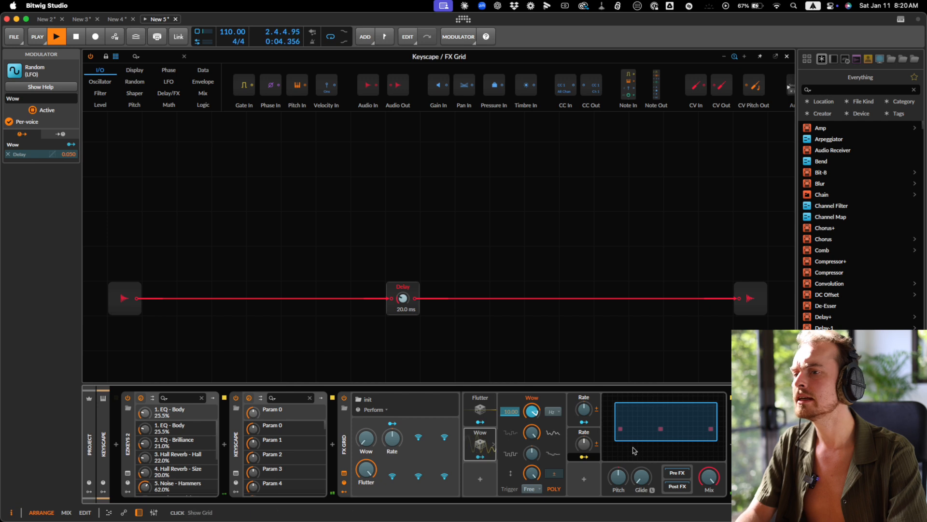
click(574, 444)
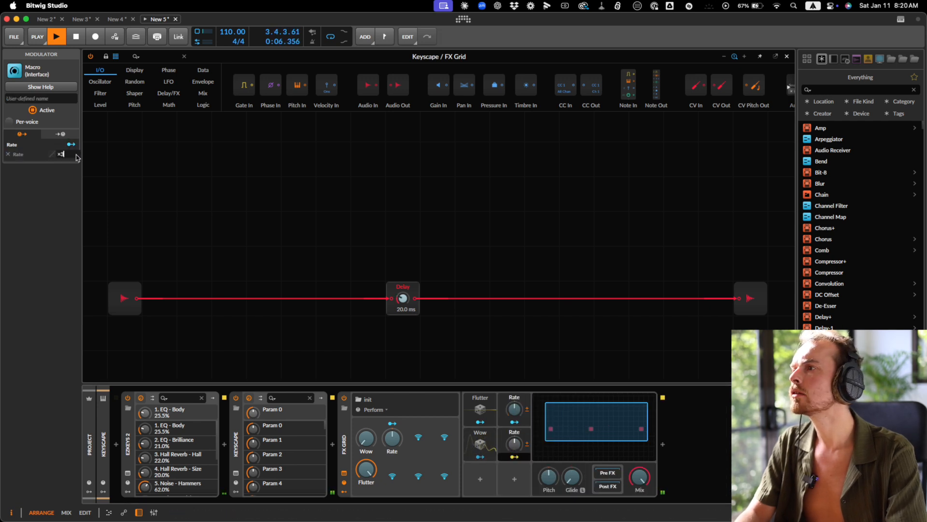
key(space)
click(516, 445)
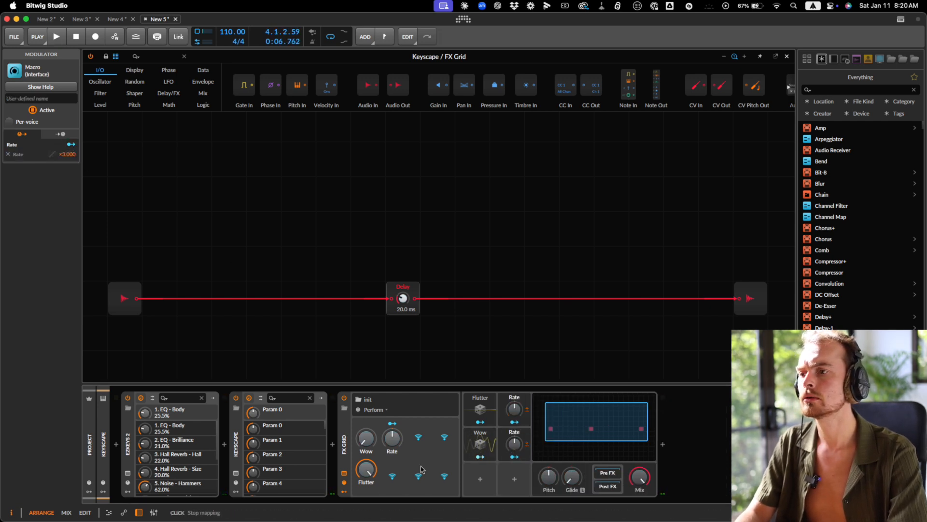
- Rename the remote control beside Wow to W Rate and the one beside Flutter to F Rate
double_click(390, 451)
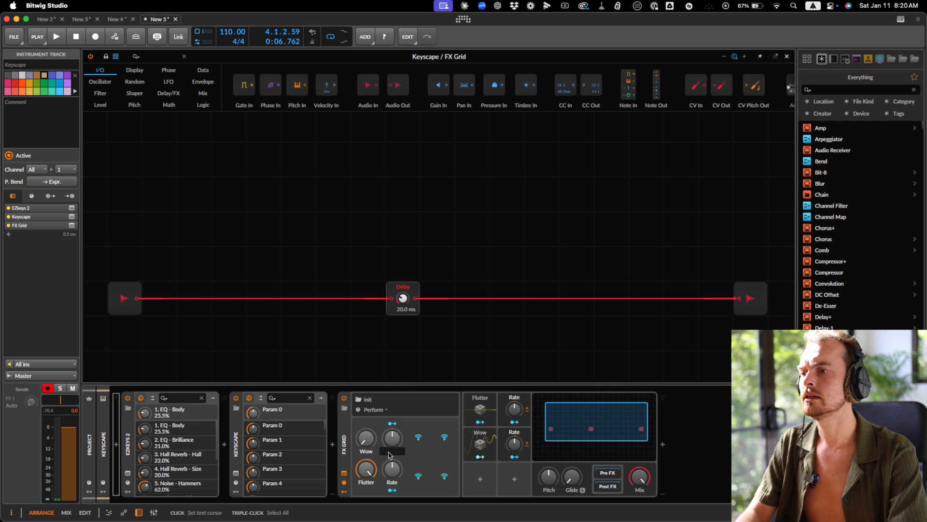
text(W Rate)
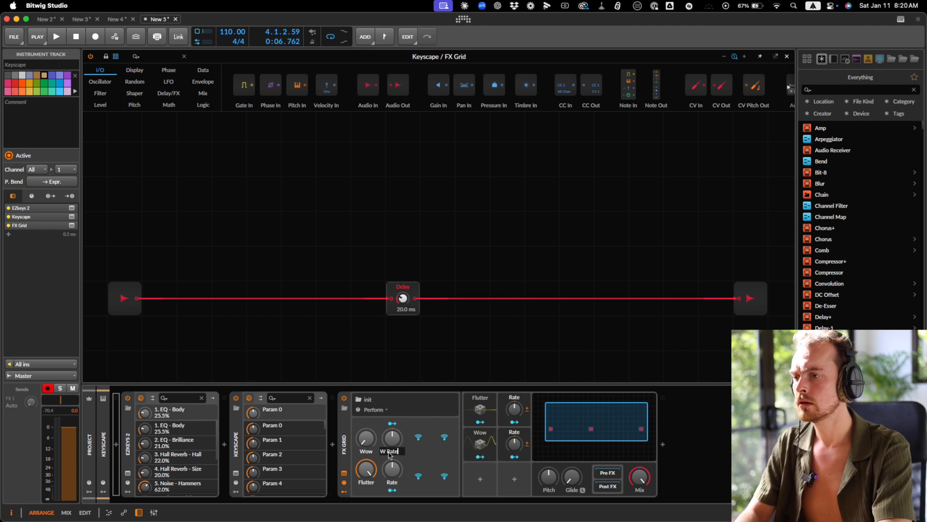
key(Return)
double_click(392, 482)
text(F Rate)
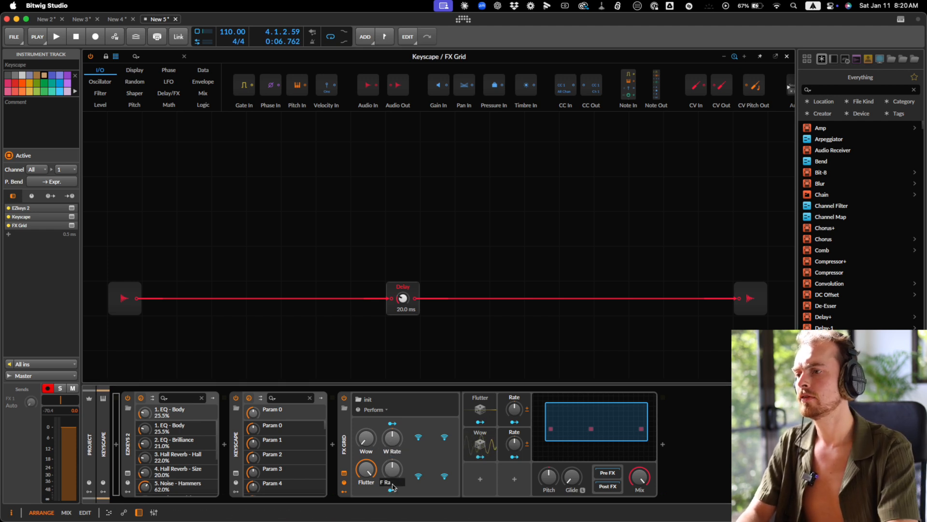
key(Return)
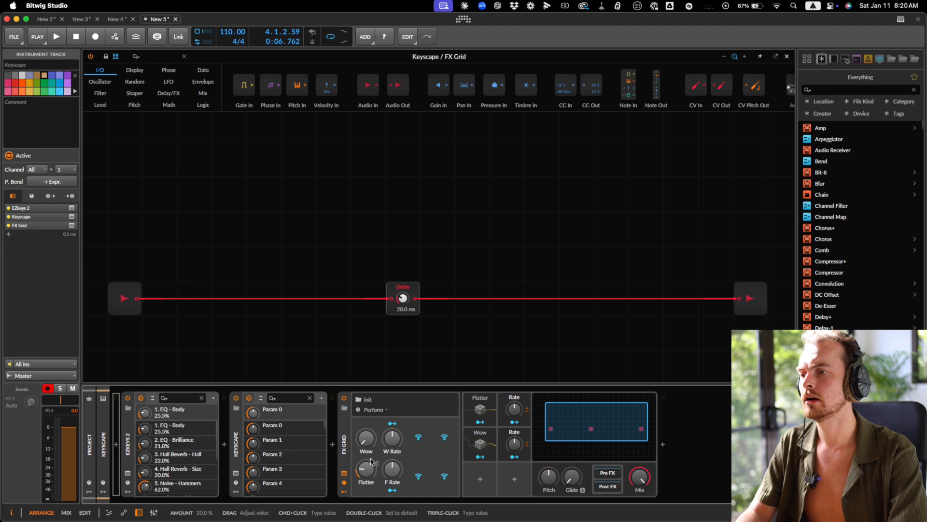
- Play the track while lowering the Flutter amount and both rate controls to find a subtle tape wobble
double_click(369, 438)
key(space)
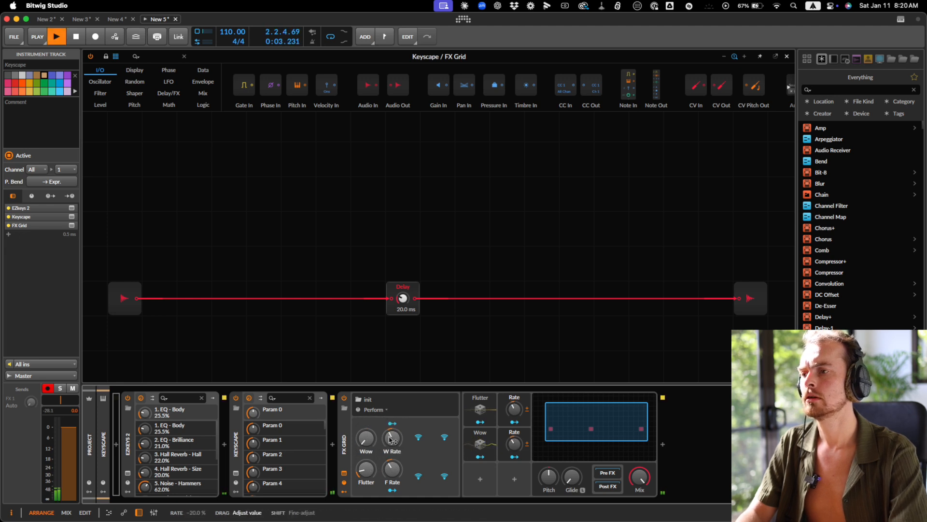
double_click(367, 471)
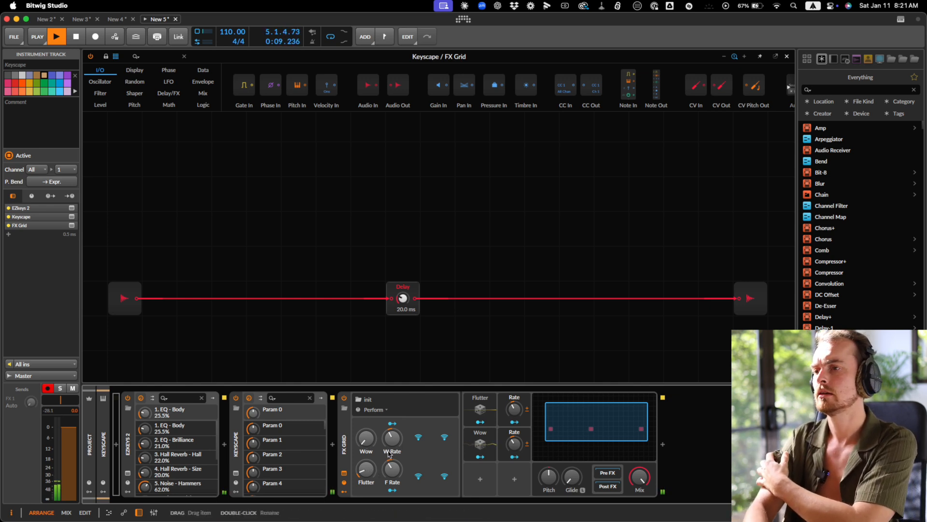
key(space)
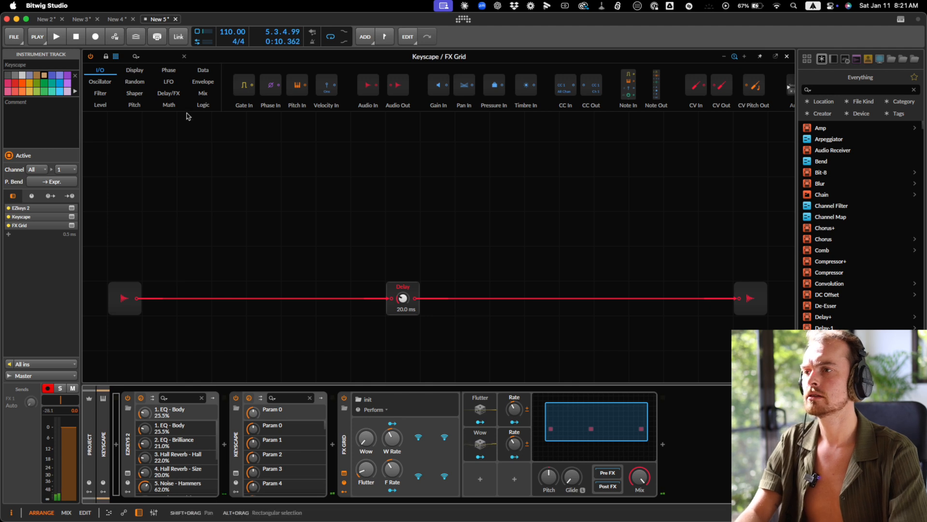
- Find the Noise module and place it below the signal path, between the Delay and the audio output
click(154, 56)
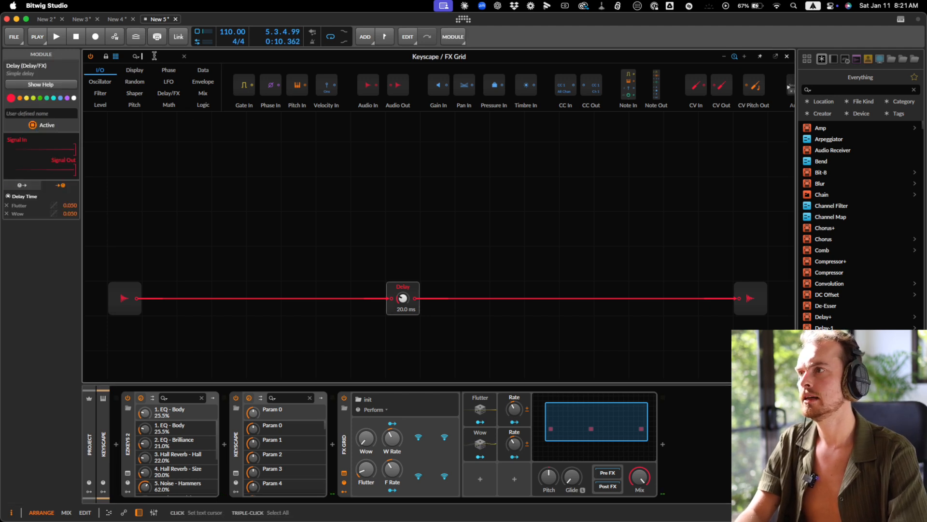
text(nois)
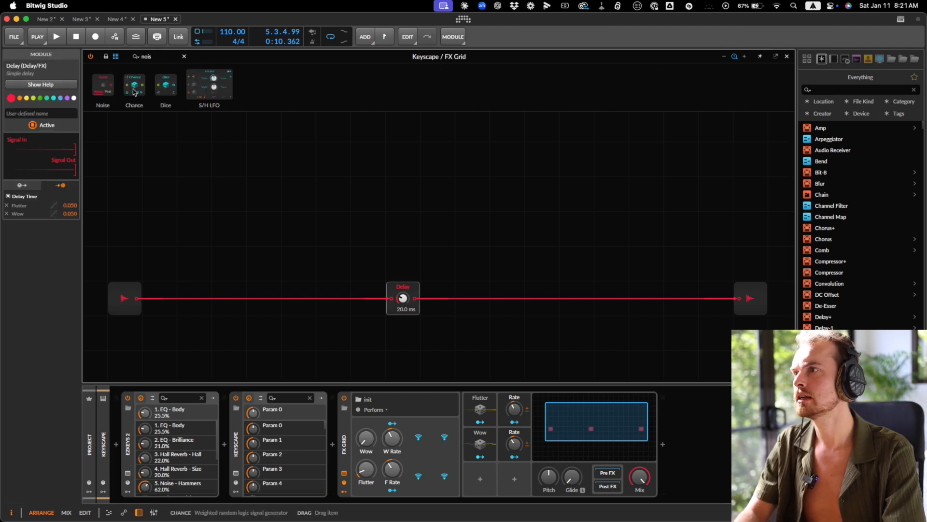
drag(102, 86, 502, 362)
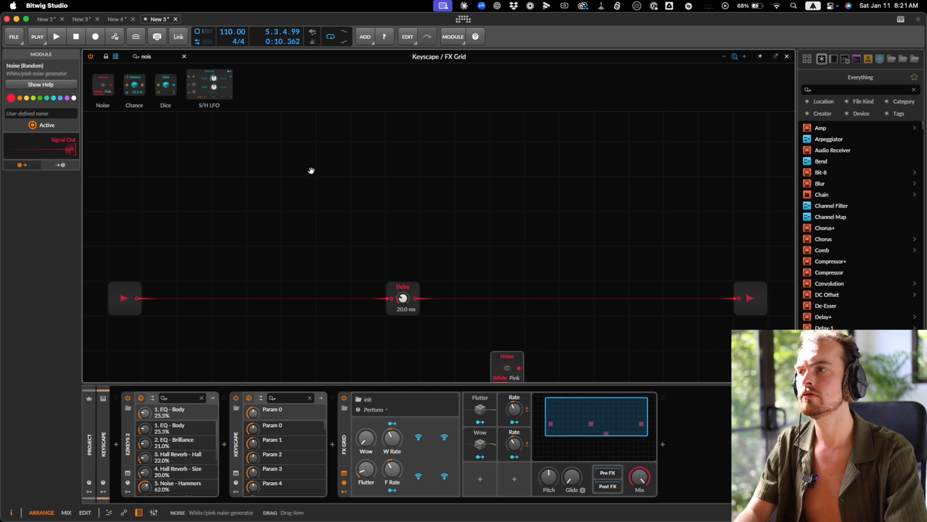
- Insert a Mixer module before the audio output and connect the Noise output to its second channel
click(164, 56)
text(mix)
drag(115, 86, 709, 318)
scroll(523, 336, down, 1)
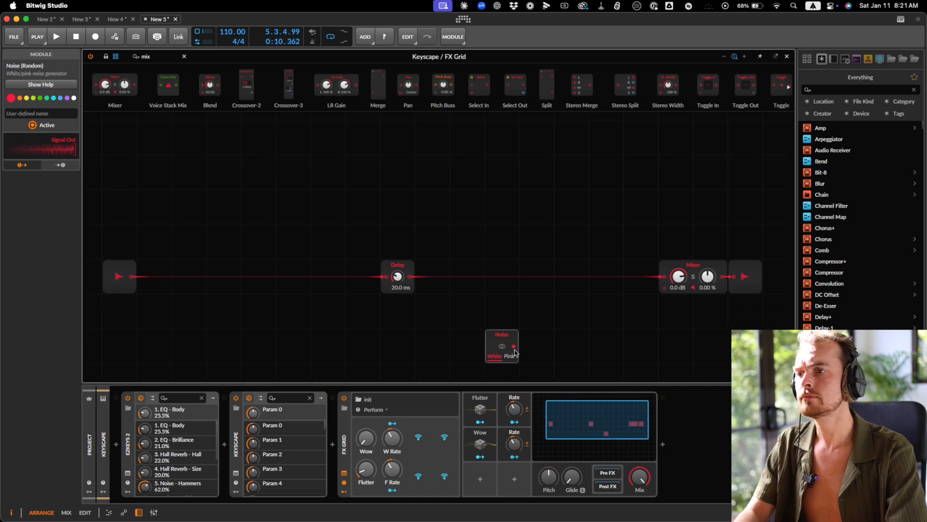
click(749, 282)
key(alt+a)
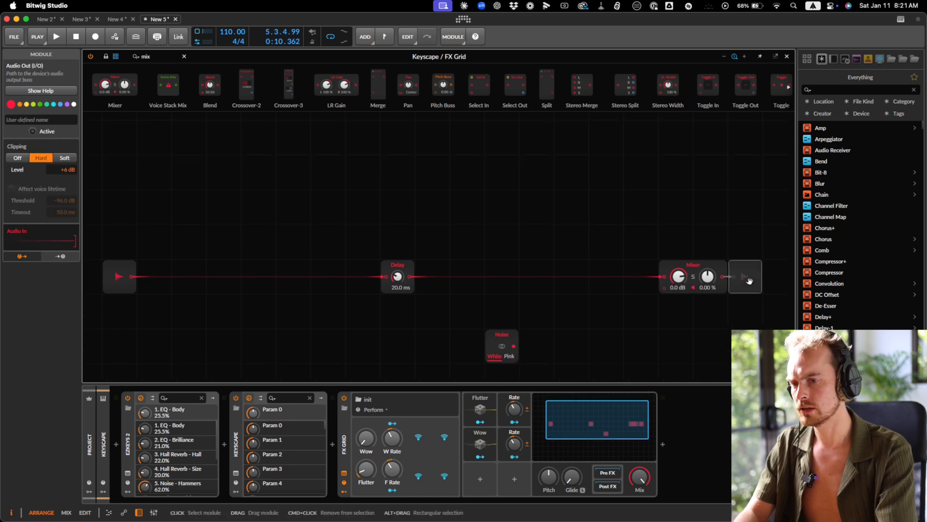
drag(516, 350, 665, 283)
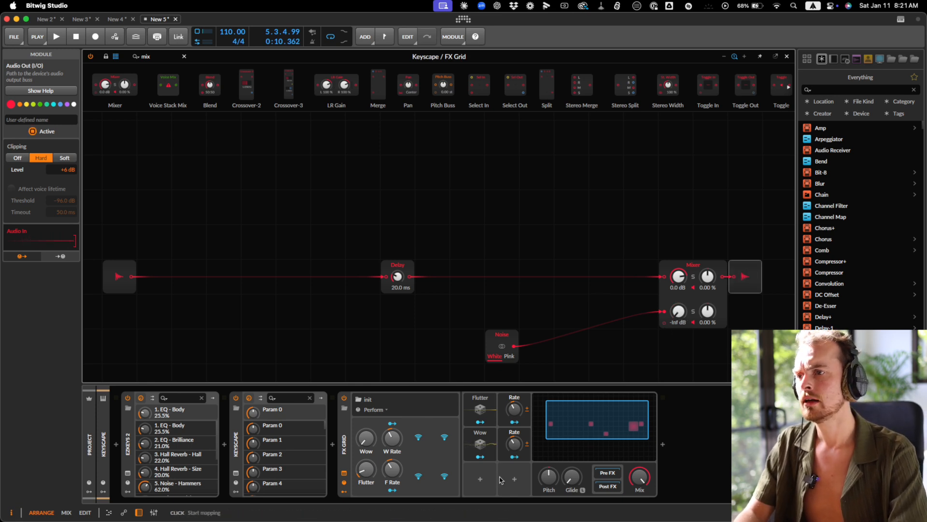
- Add a third Macro modulator and move it to the slot below the two Rate macros
click(484, 482)
text(mac)
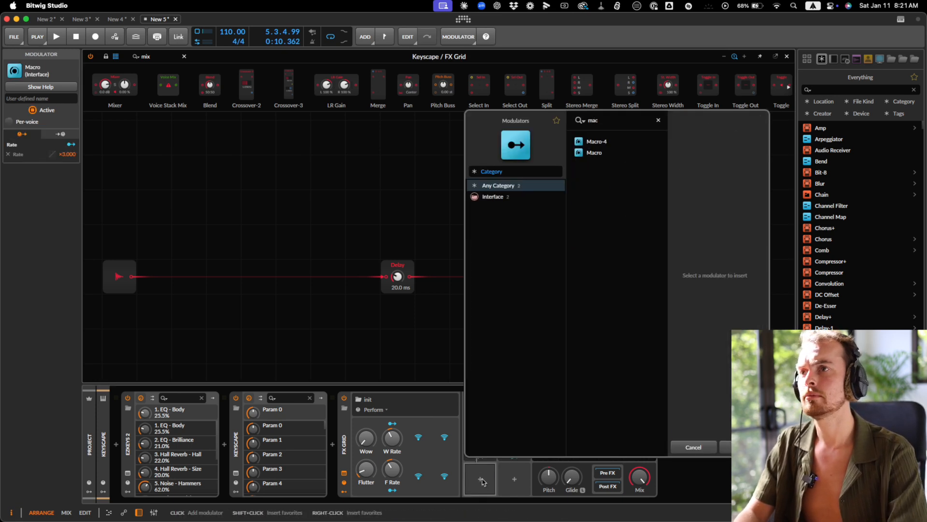
key(Down)
key(Down)
key(Return)
drag(470, 480, 506, 478)
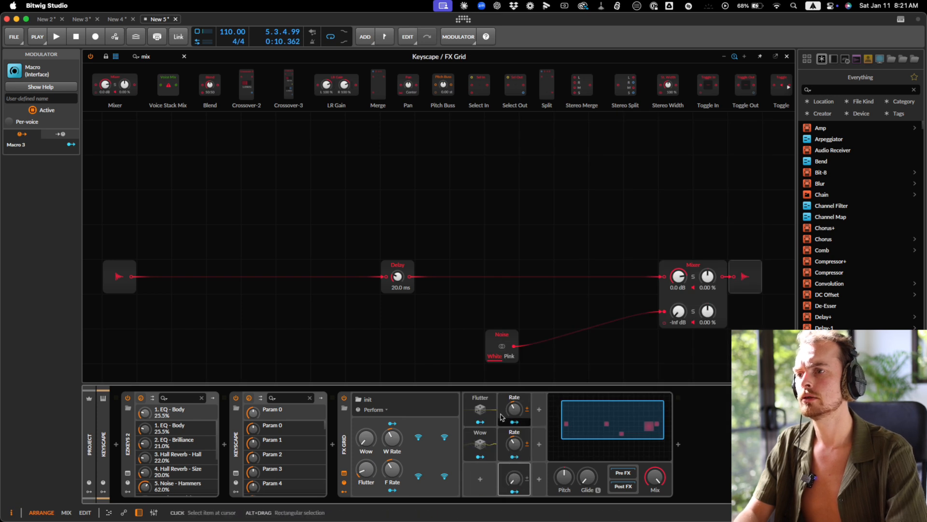
- Rename the upper Rate macro to W Rate and the lower Rate macro to F Rate
click(502, 413)
click(23, 98)
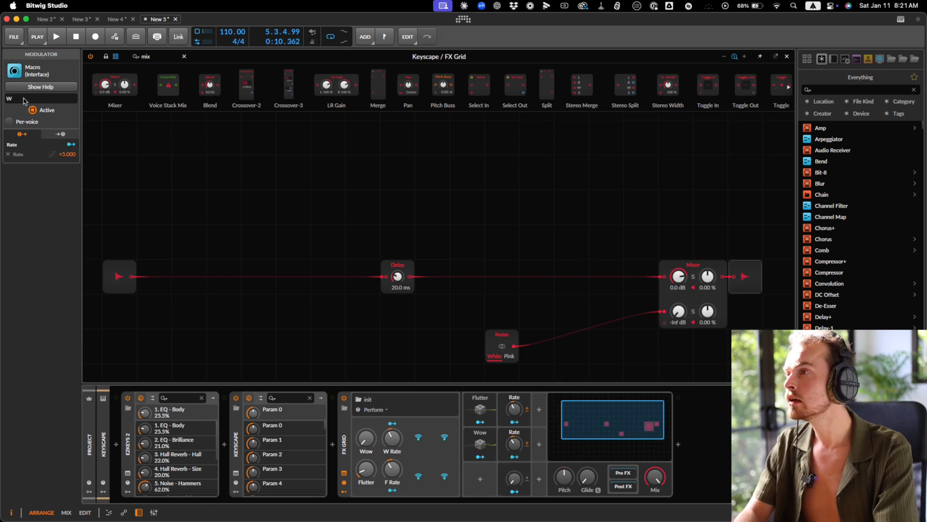
click(505, 446)
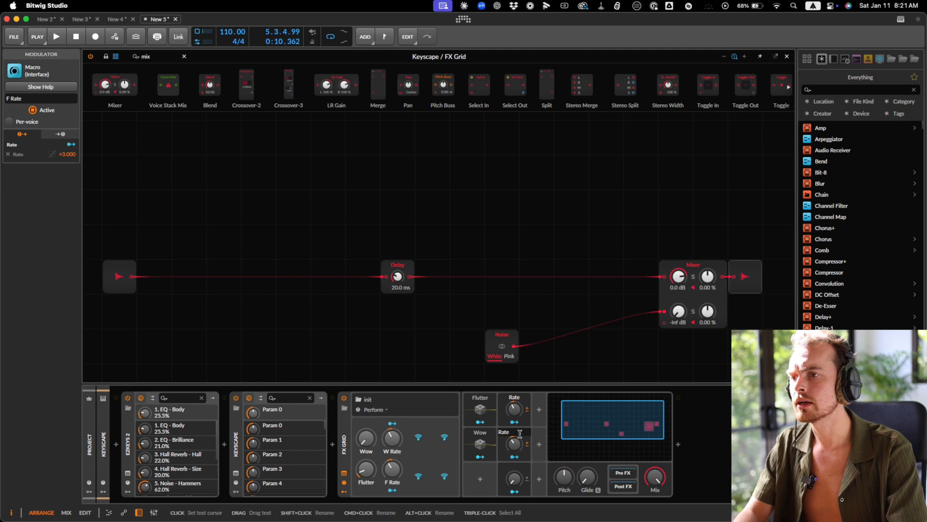
click(507, 407)
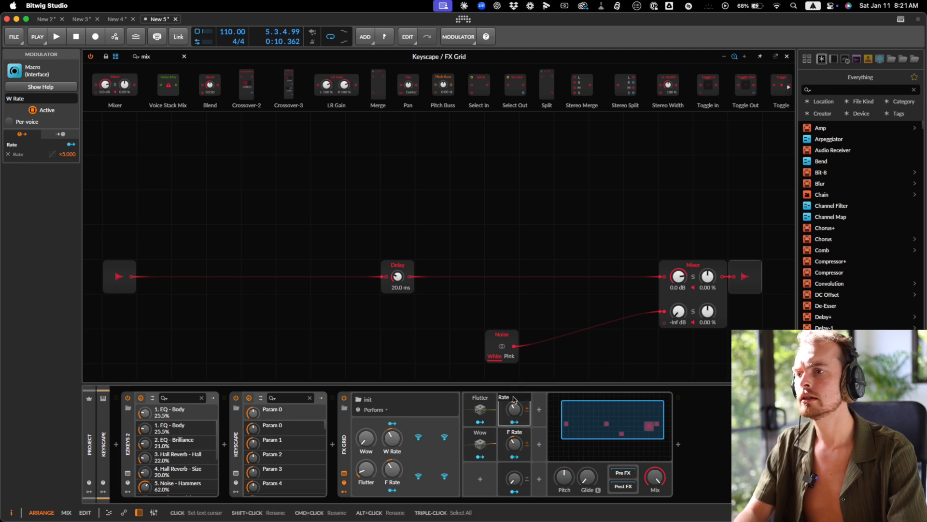
double_click(513, 395)
text(W)
key(Return)
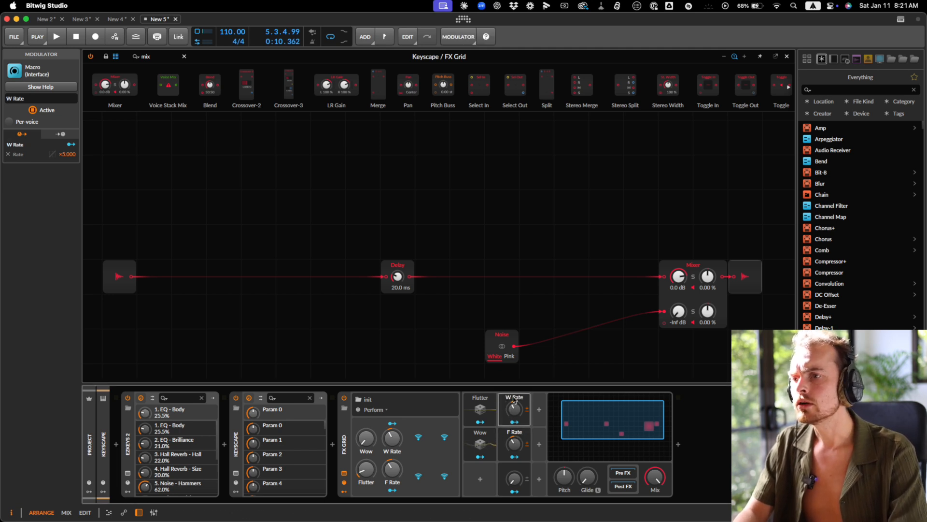
- Name the third macro Noise
click(507, 472)
double_click(512, 466)
text(Noise)
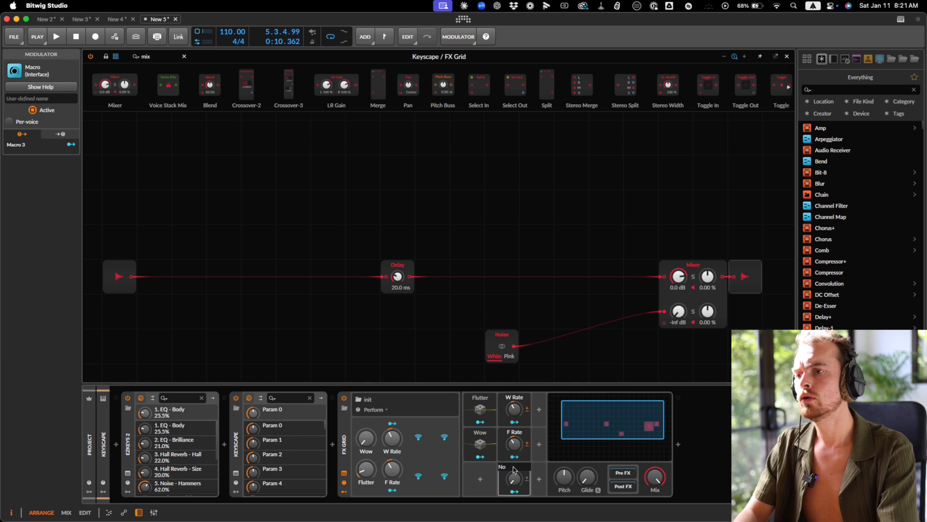
key(Return)
click(515, 492)
key(space)
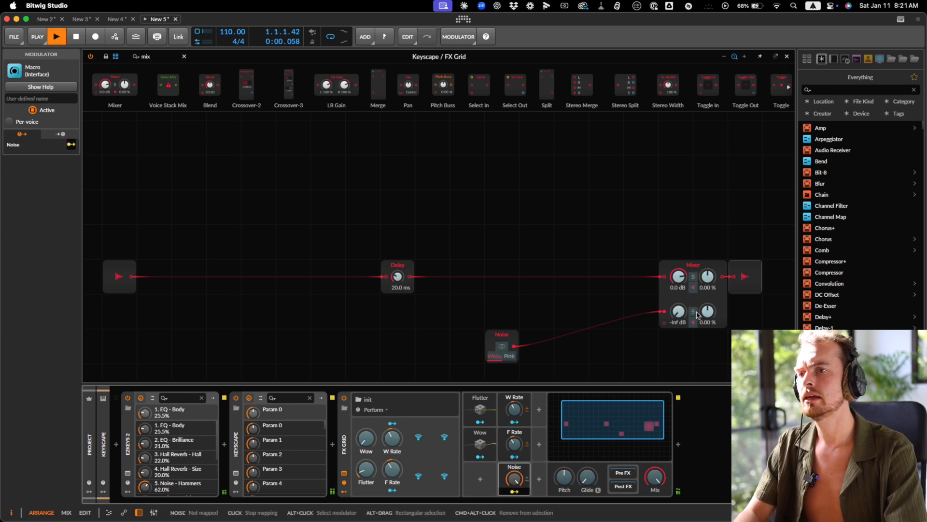
click(678, 314)
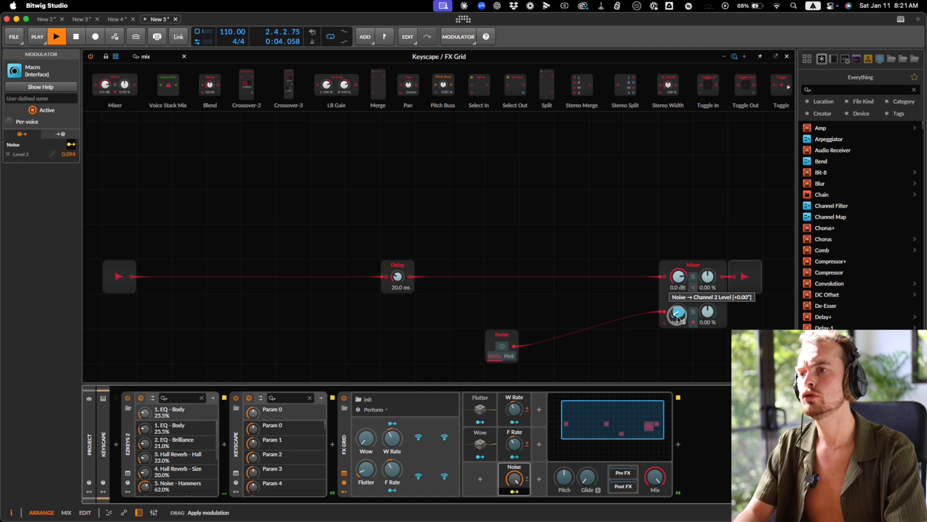
click(677, 316)
key(Escape)
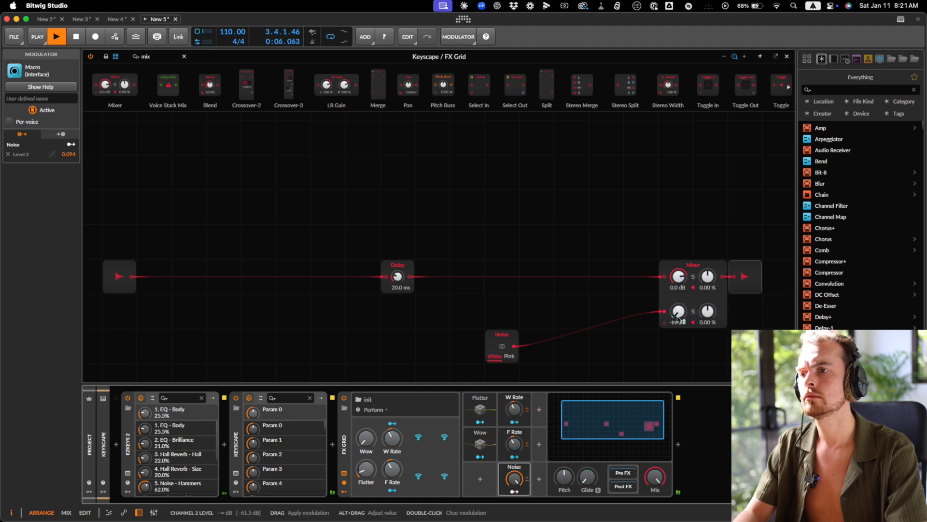
drag(515, 484, 450, 445)
key(space)
- Insert an SVF filter module between the Noise module and the Mixer's second channel
click(167, 59)
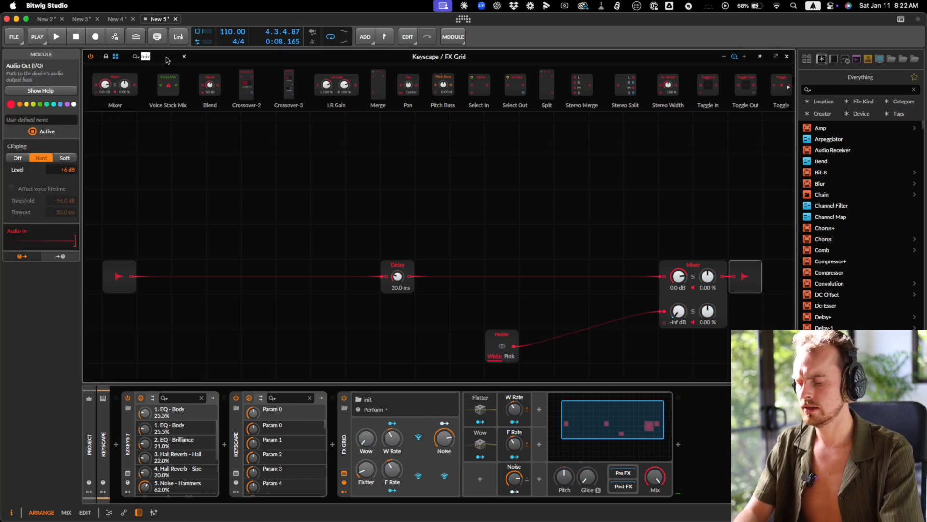
key(BackSpace)
click(100, 93)
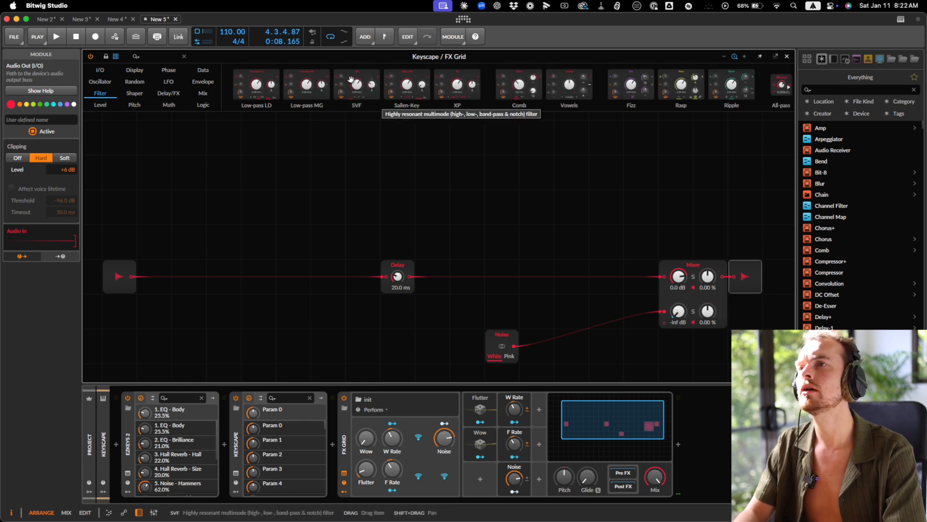
drag(350, 79, 567, 356)
scroll(567, 356, down, 3)
- Configure the SVF as a band-pass filter with a 6 kHz cutoff and its keytracking turned fully down
drag(570, 313, 569, 292)
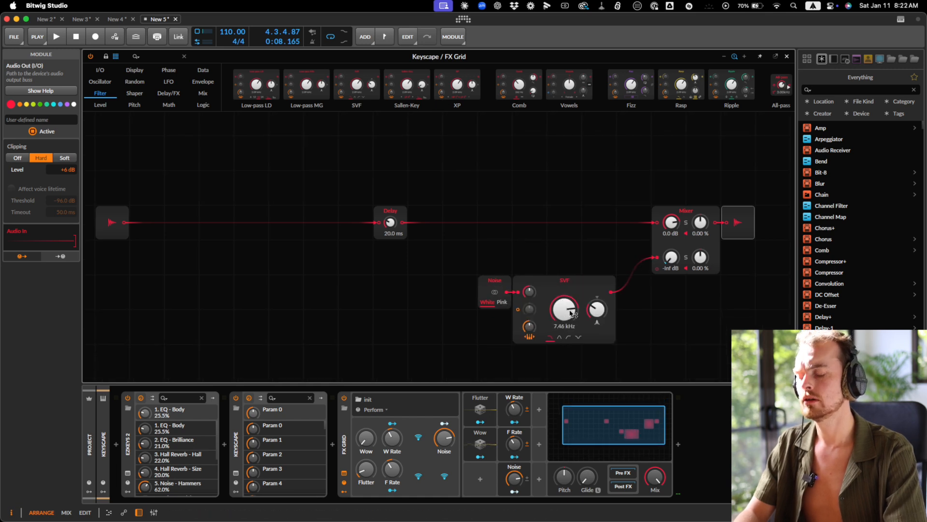
key(Return)
text(6)
key(Return)
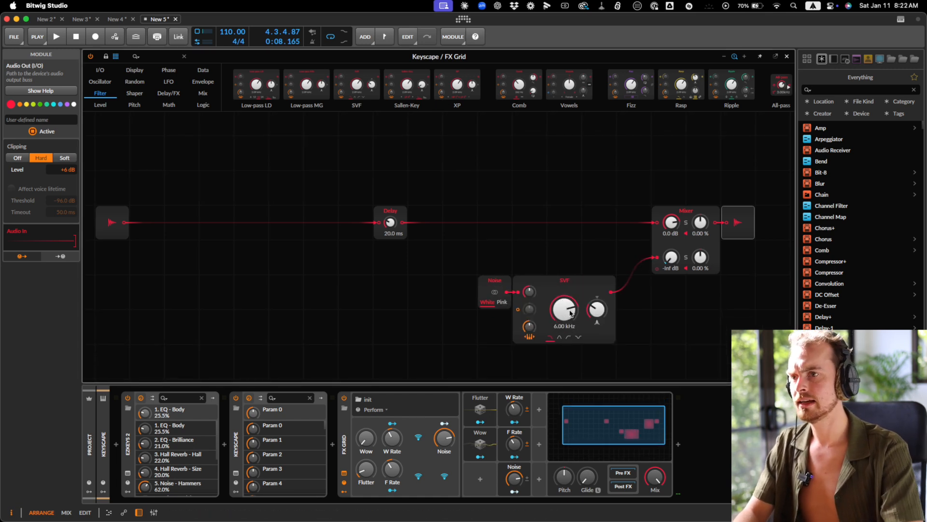
click(560, 337)
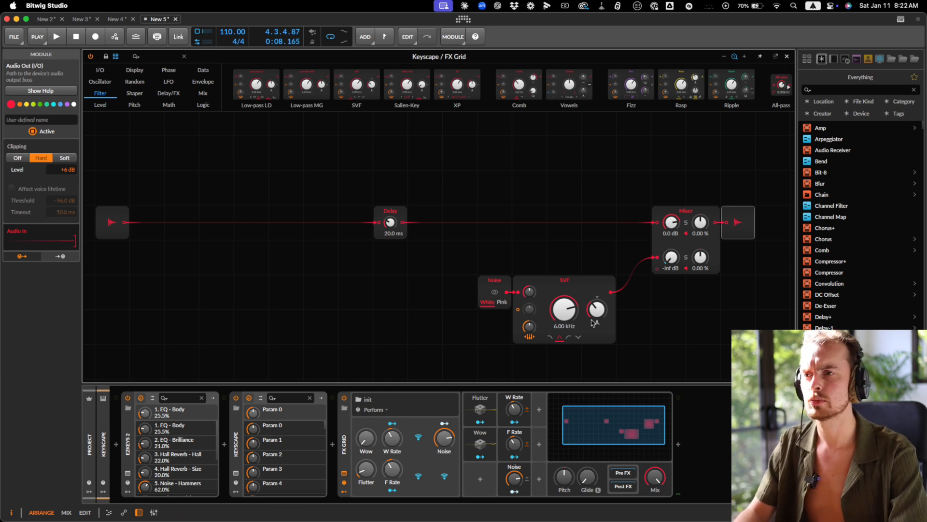
drag(529, 327, 529, 355)
- Move the Noise and SVF modules together one grid space further away from the Mixer, and start playback
drag(450, 284, 531, 321)
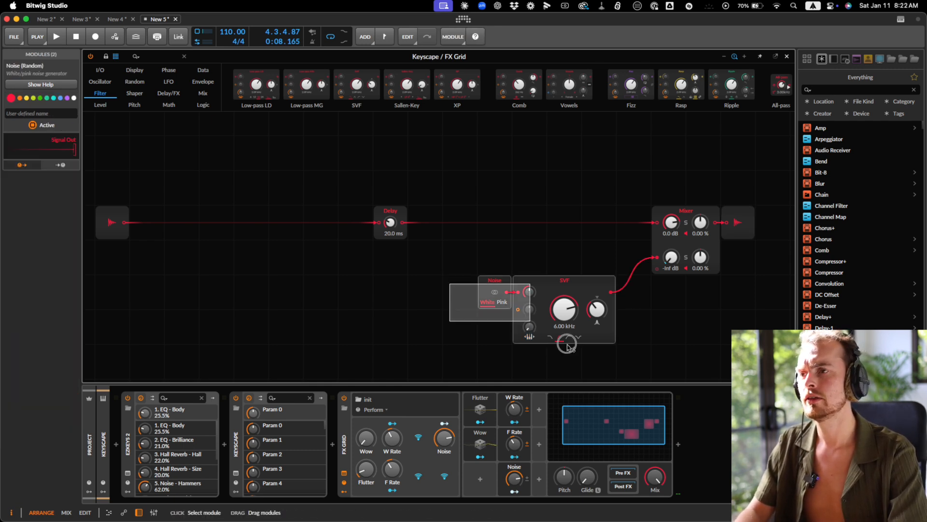
key(space)
drag(571, 295, 537, 295)
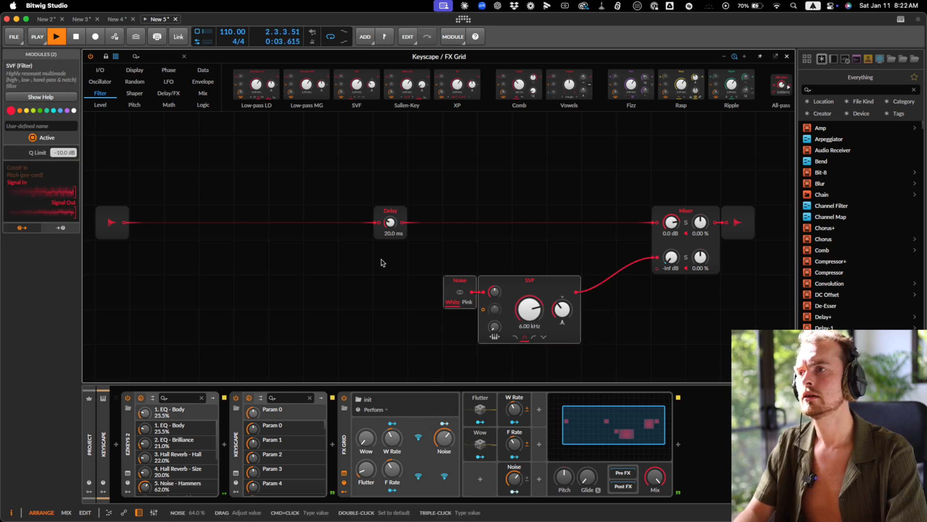
- Adjust the Wow and Flutter remote amounts during playback and compare the sound with FX Grid bypassed
drag(370, 462, 368, 470)
drag(366, 440, 366, 450)
click(366, 478)
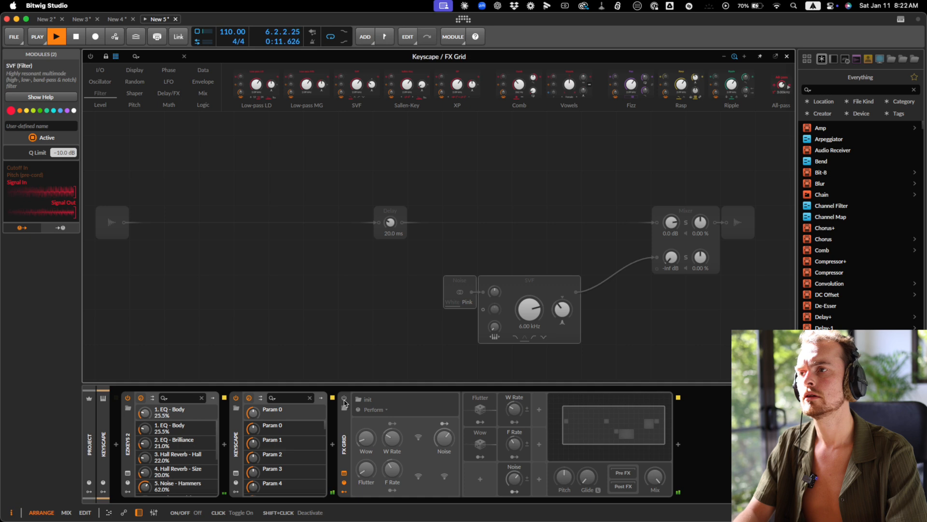
click(344, 399)
key(space)
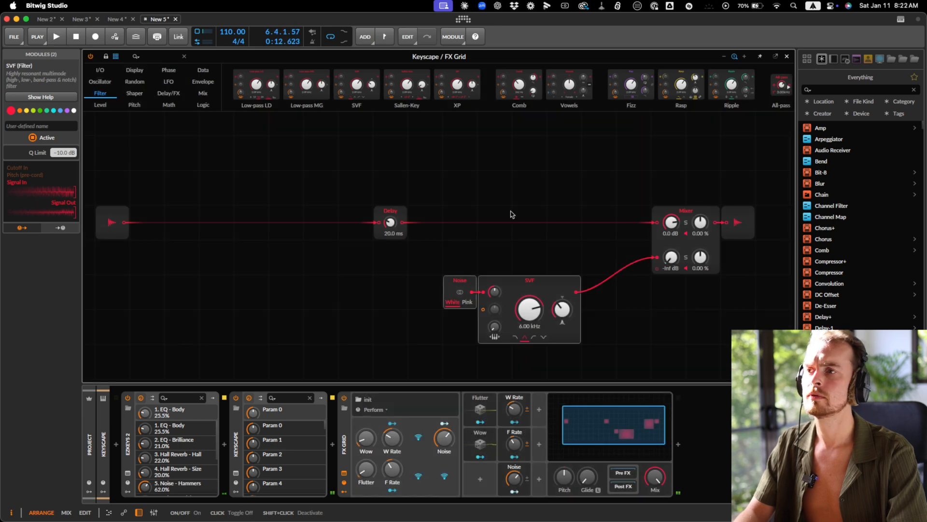
- Insert a Heat shaper between the audio input and the Delay, check its help page, and leave a gap after the input
click(153, 58)
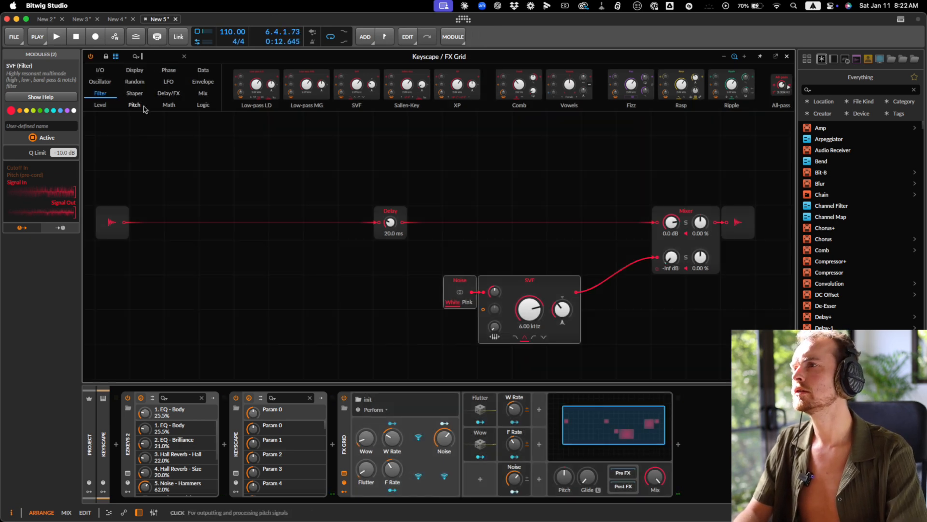
click(136, 94)
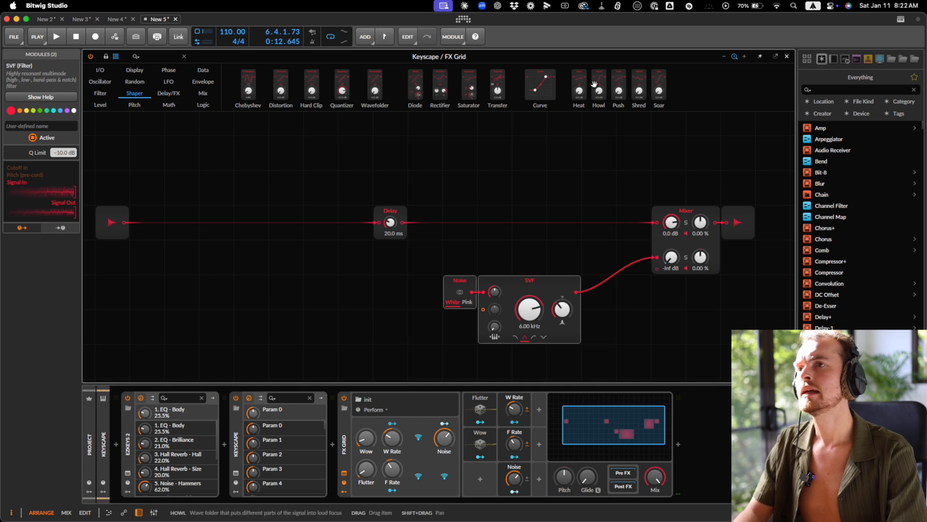
drag(577, 91, 148, 227)
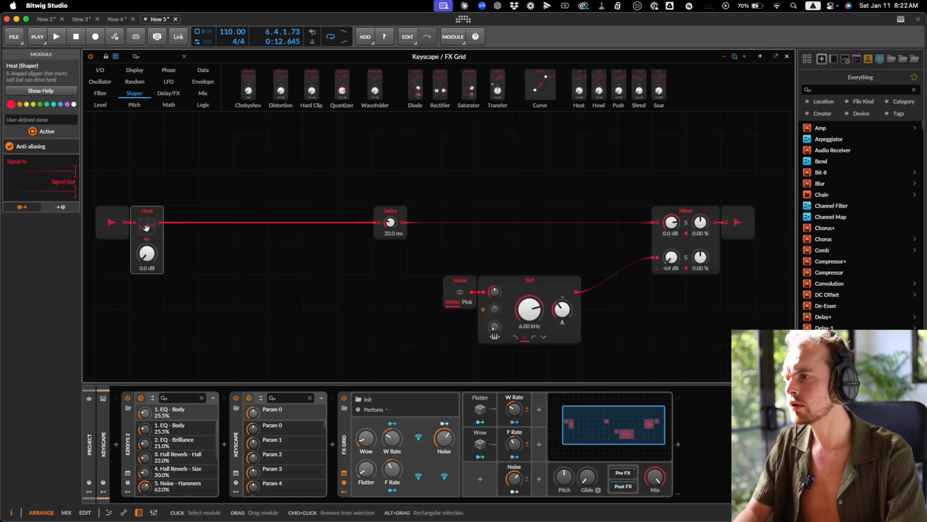
key(F1)
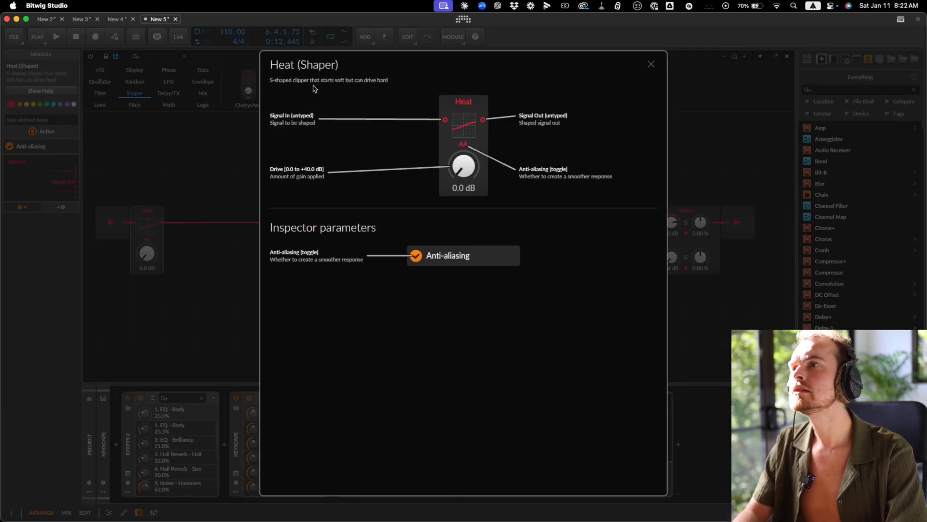
key(Escape)
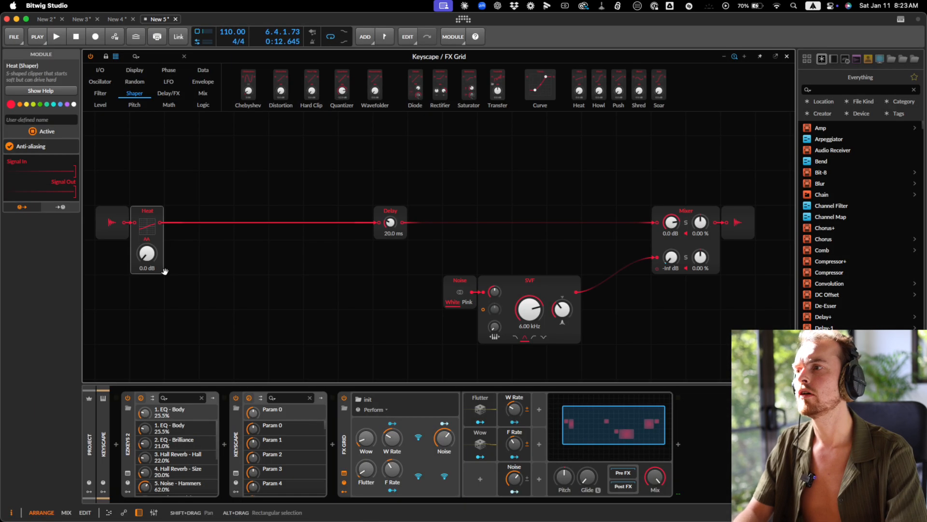
drag(146, 214, 181, 215)
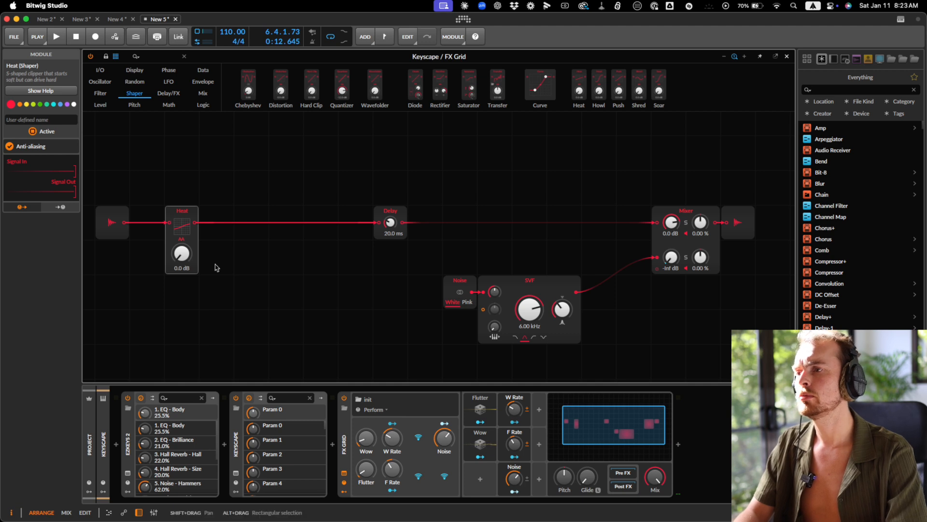
- Audition the Heat module's drive at up to about 21 dB during playback, and reset it to its default
key(space)
drag(184, 260, 184, 260)
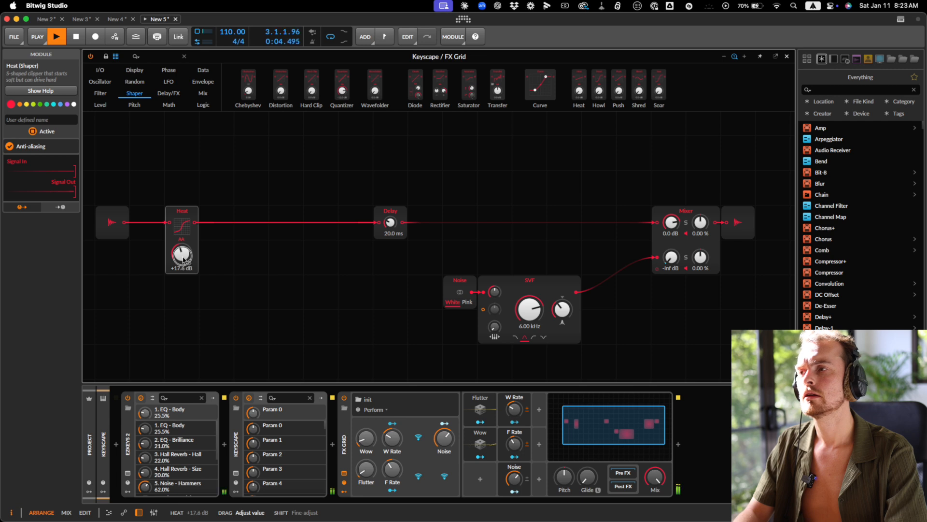
drag(184, 260, 184, 260)
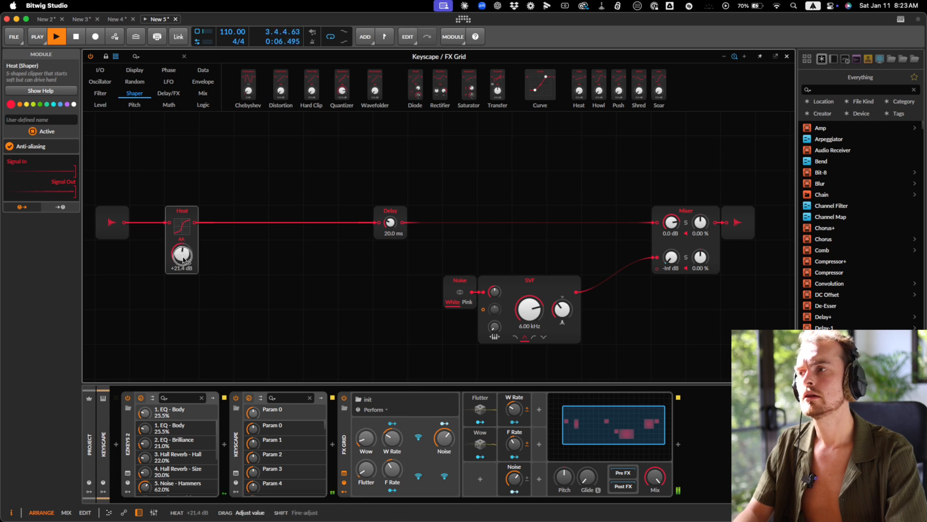
double_click(183, 259)
key(space)
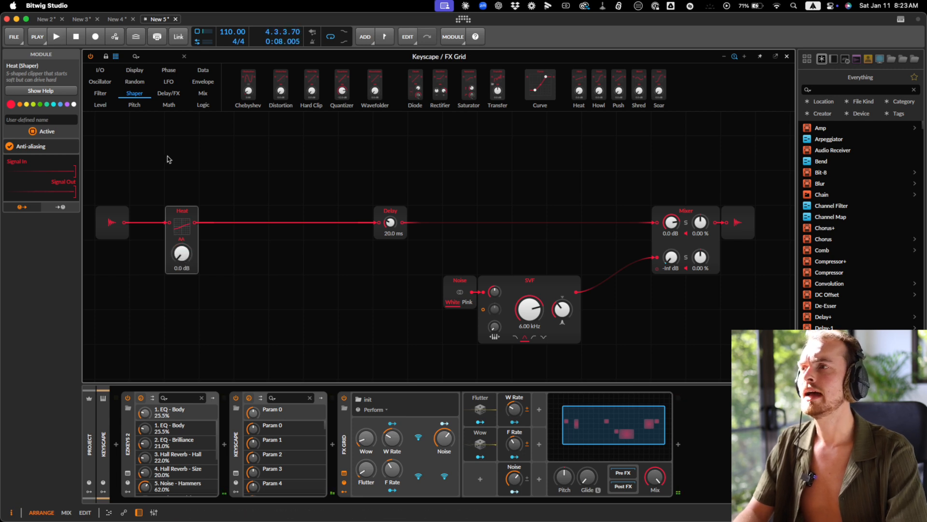
- Check the Keyscape track's level in the mixer during playback with the Heat drive at zero
key(alt+2)
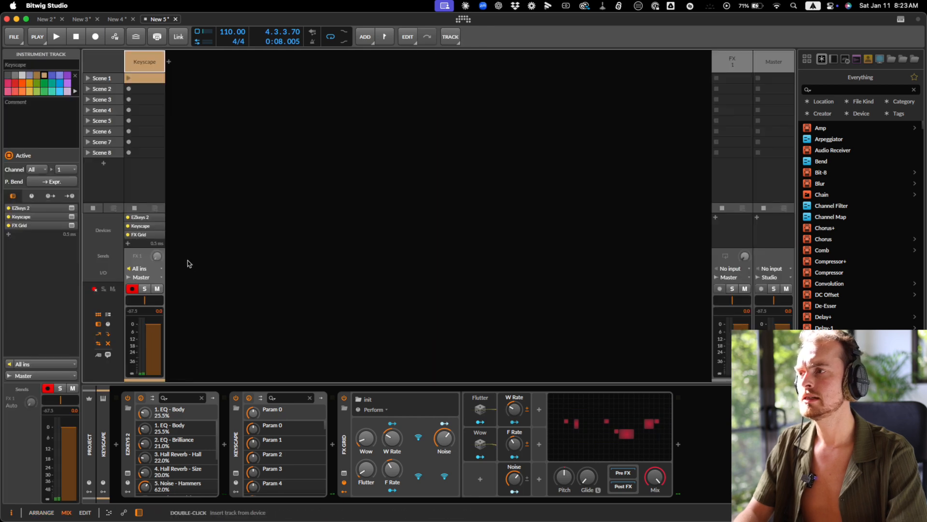
key(space)
key(space)
key(space)
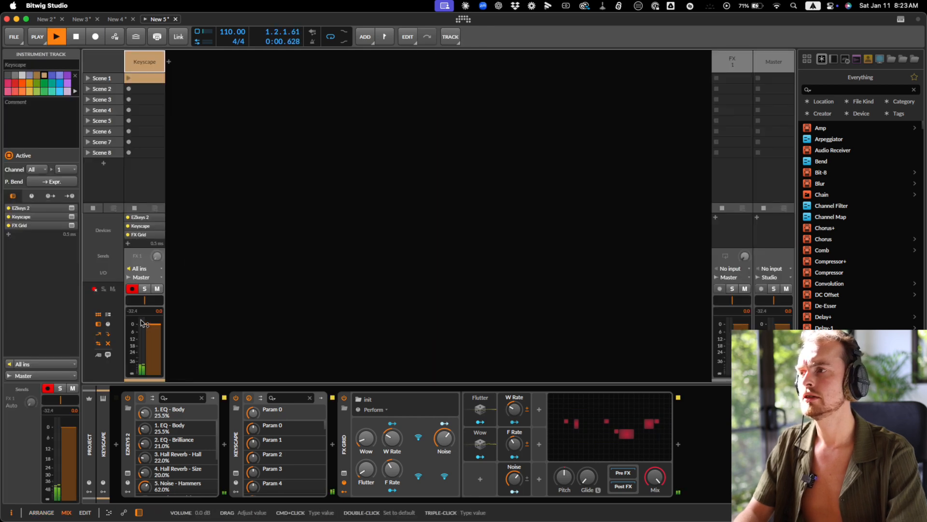
key(space)
- Set the Heat module's drive to 10 dB and check the Keyscape track's level in the mixer during playback
click(588, 440)
super+click(197, 231)
text(10 dB)
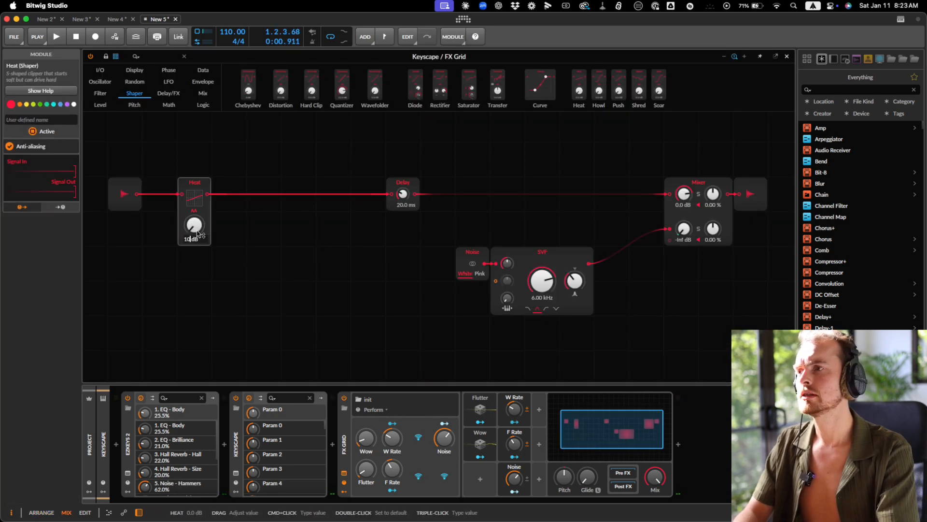
key(Return)
key(Tab)
key(Tab)
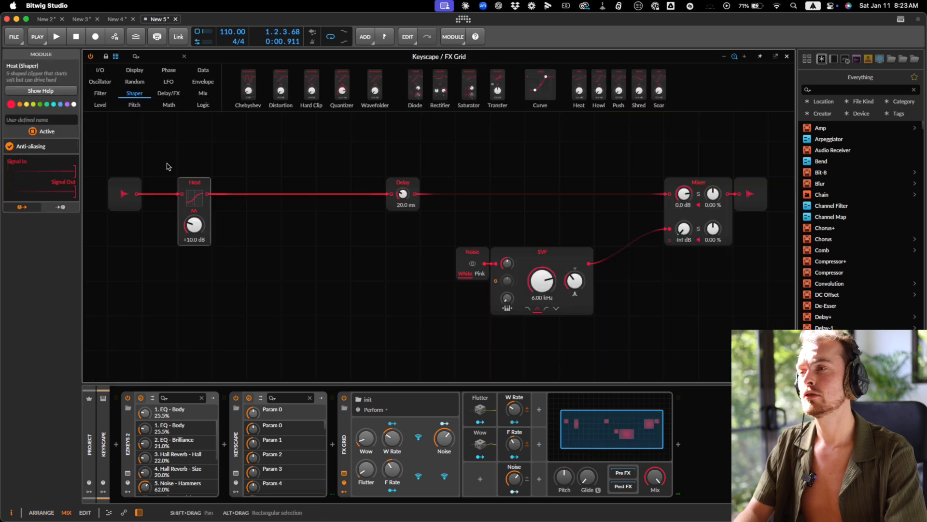
click(787, 57)
key(space)
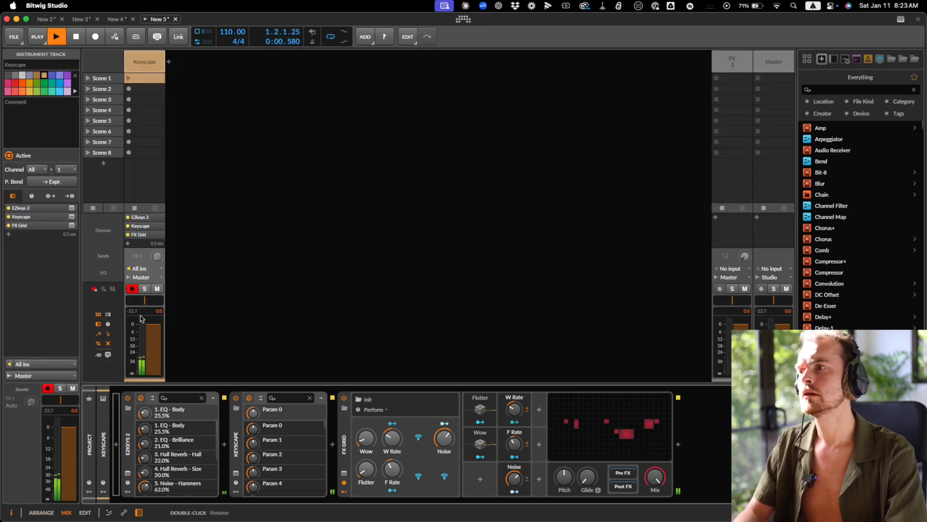
key(space)
- Find the Gain - dB module and insert it directly after the Heat module in the signal path
click(605, 430)
click(158, 58)
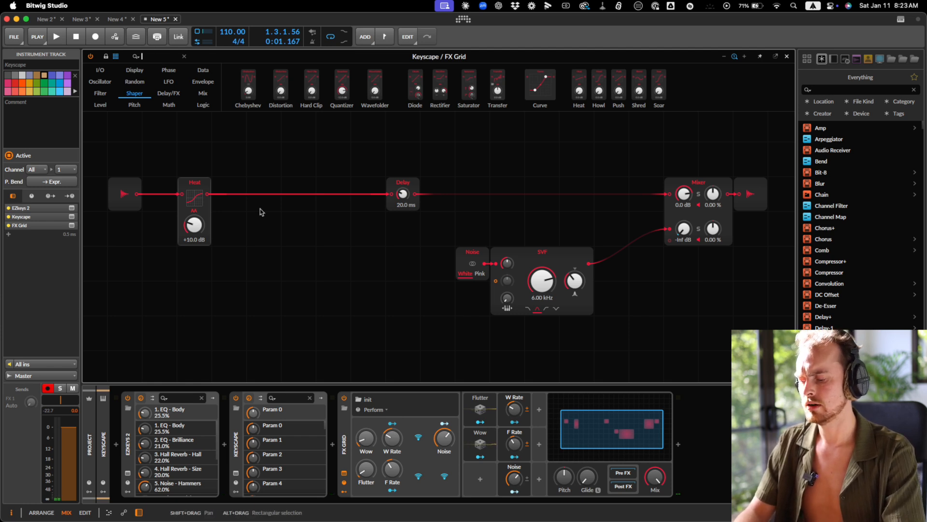
text(gai)
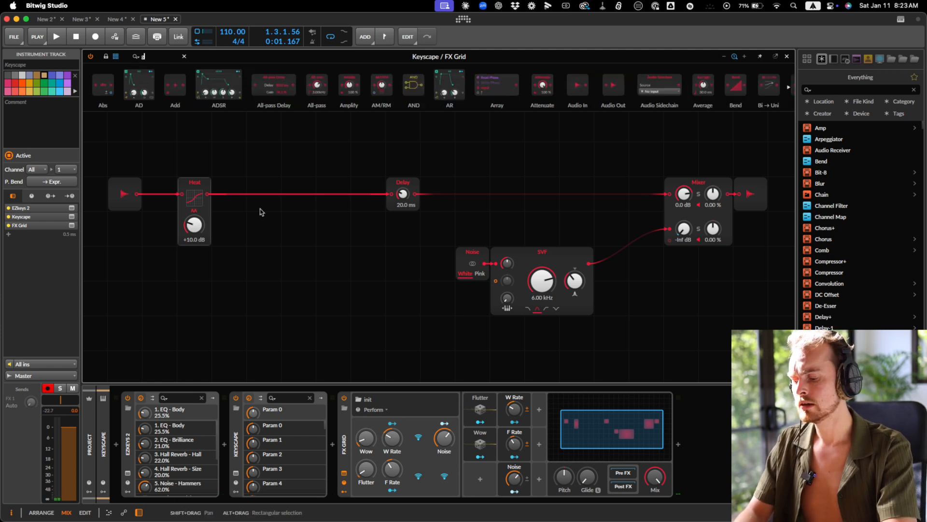
drag(104, 88, 207, 190)
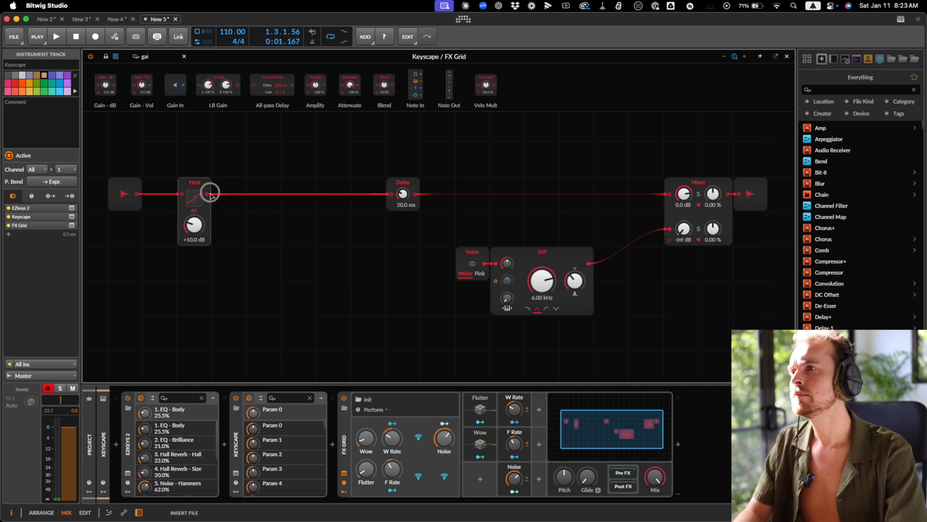
- Add a Macro modulator in the free slot beside the Noise macro and name it Drive
click(481, 483)
text(mac)
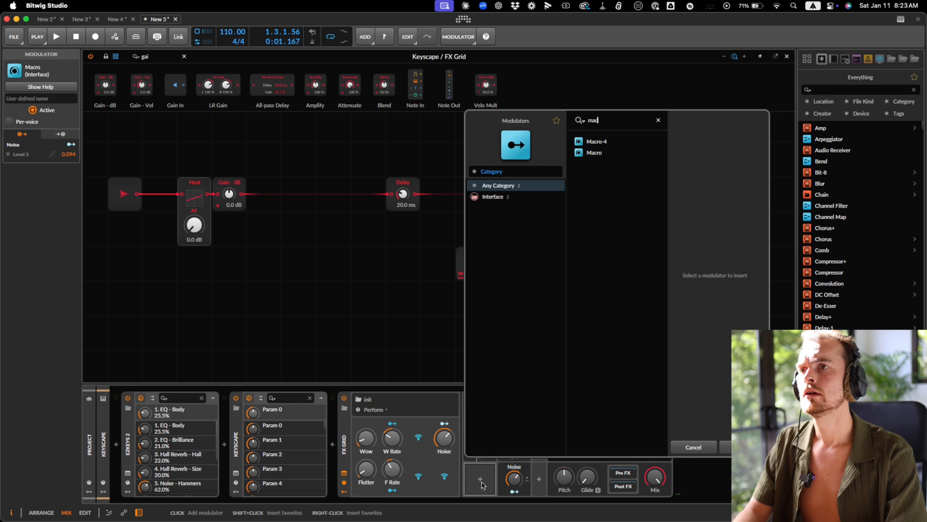
key(Down)
key(Down)
key(Return)
double_click(482, 469)
text(D)
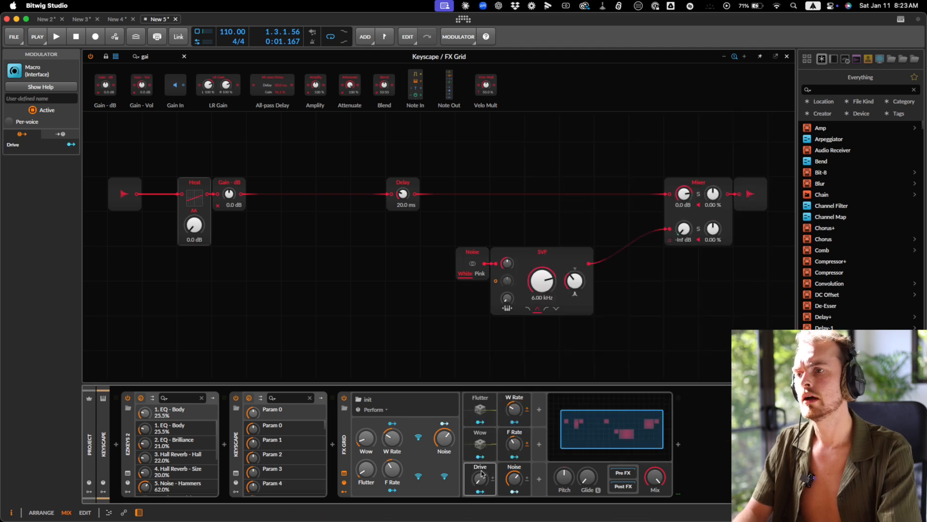
text(rive)
key(Return)
- Map the Drive macro to the Heat drive with an amount of 24.00 and to Gain - dB with -23.8
click(480, 491)
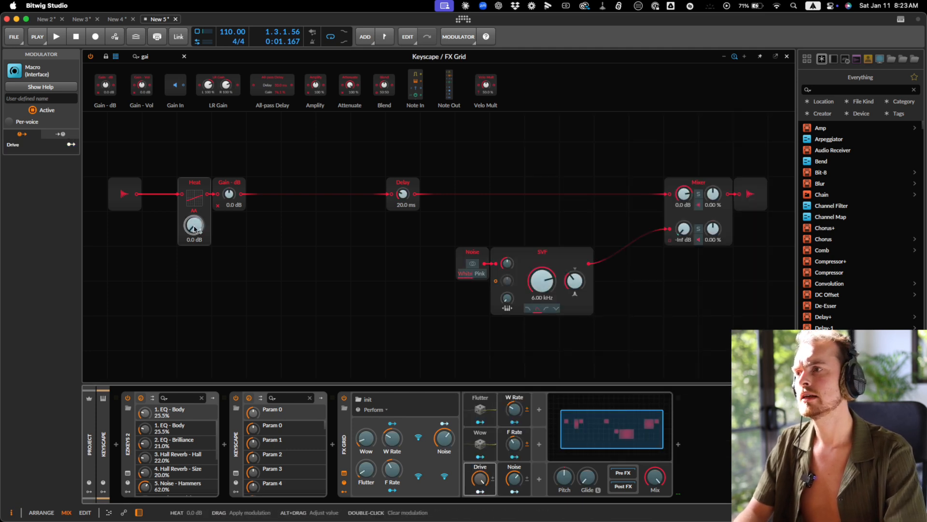
drag(194, 226, 194, 228)
drag(229, 194, 229, 196)
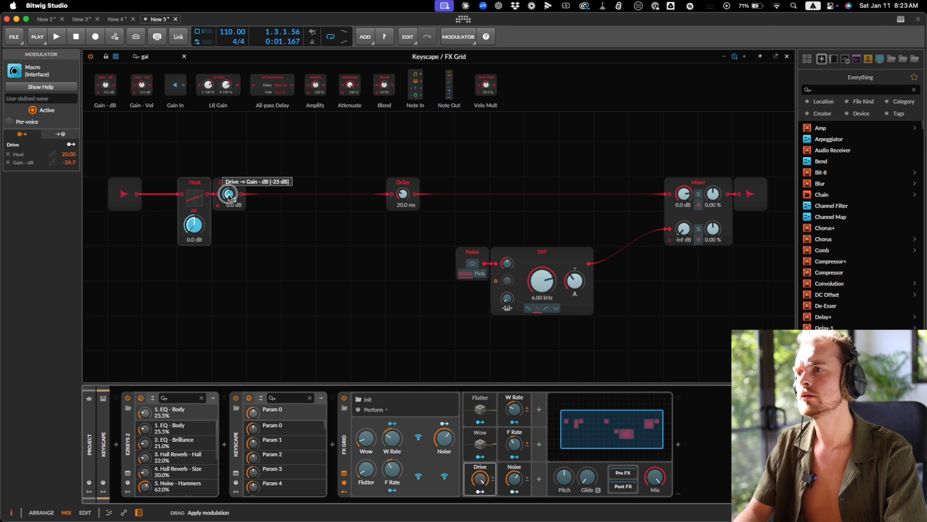
drag(202, 229, 201, 229)
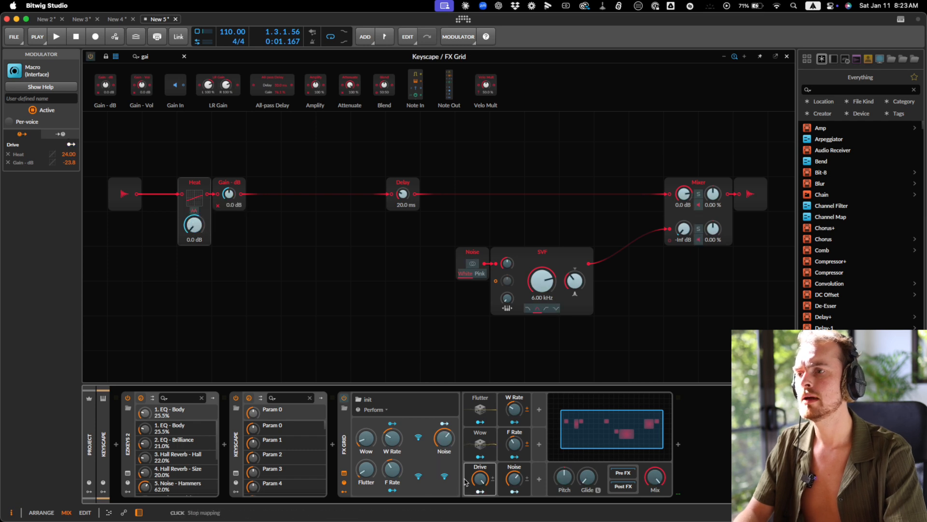
- Assign the Drive macro to the free remote control below Noise and audition it up to 100 % during playback
click(448, 476)
key(space)
drag(448, 473, 448, 473)
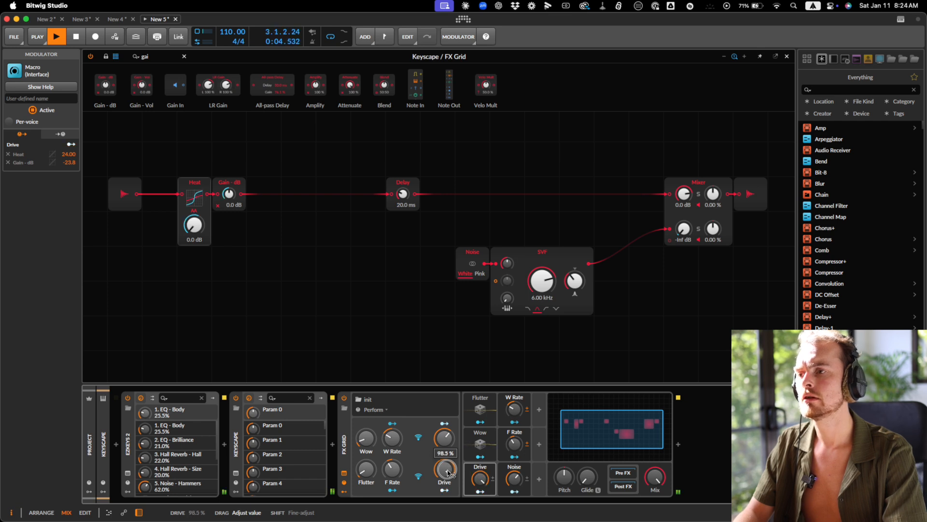
drag(448, 472, 449, 472)
key(space)
key(space)
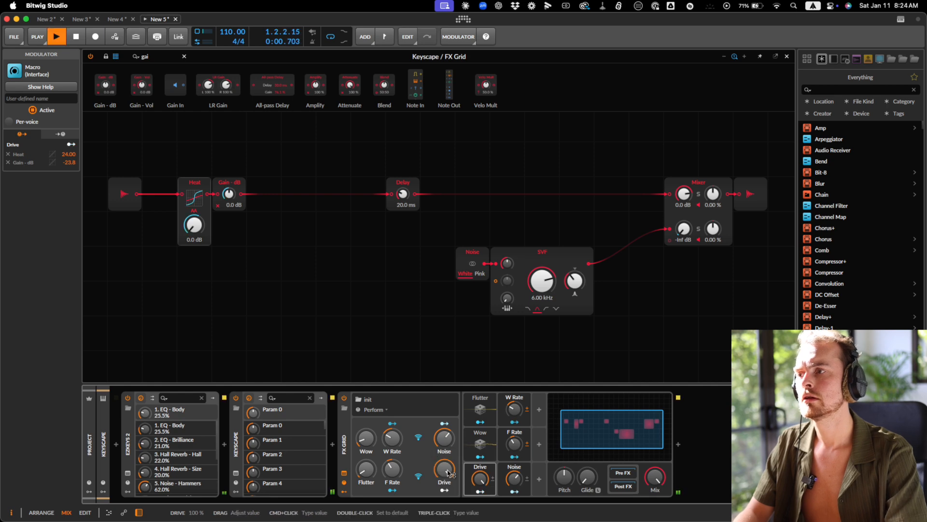
- Compare the Keyscape track's mixer level during playback with the Drive remote at full and at zero
key(alt+1)
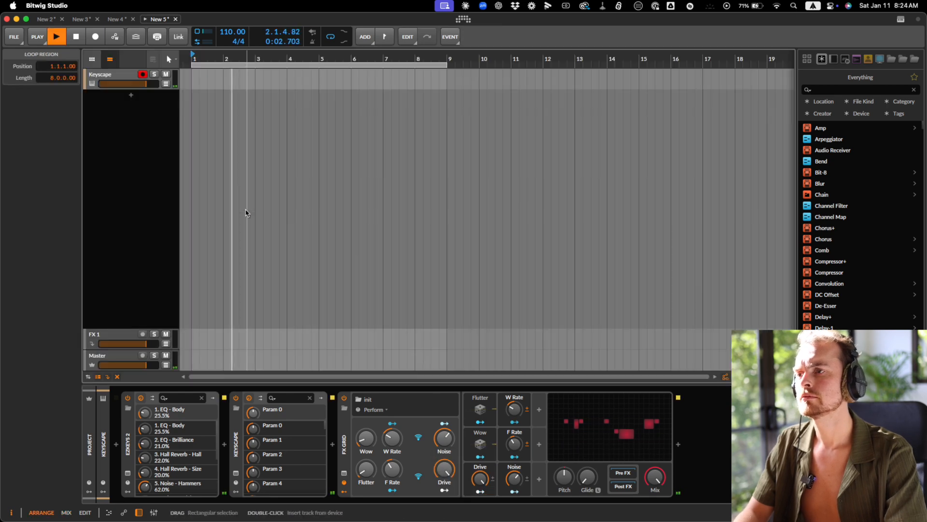
key(space)
key(alt+2)
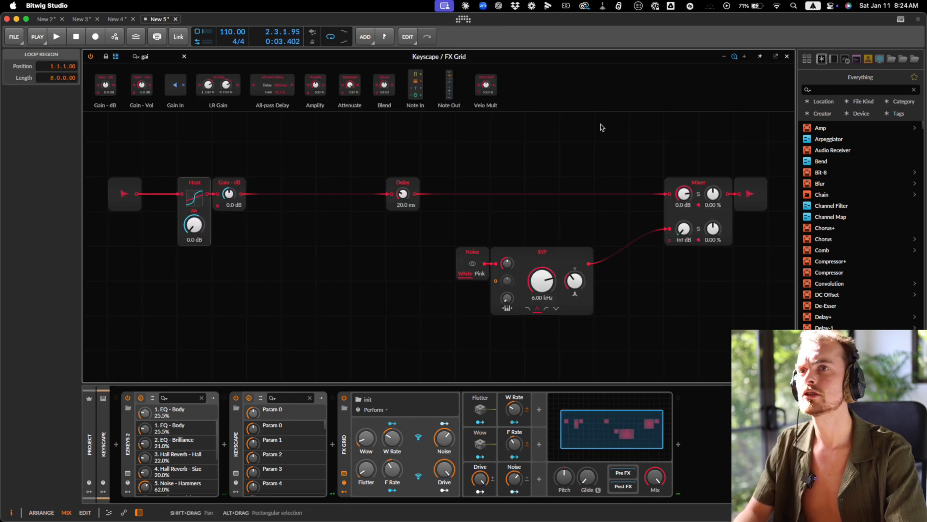
click(787, 56)
key(space)
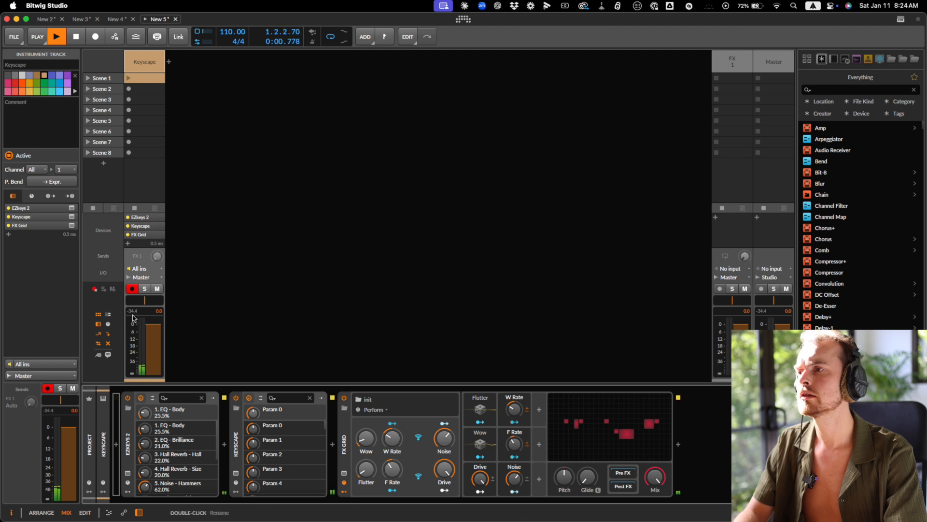
key(space)
key(space)
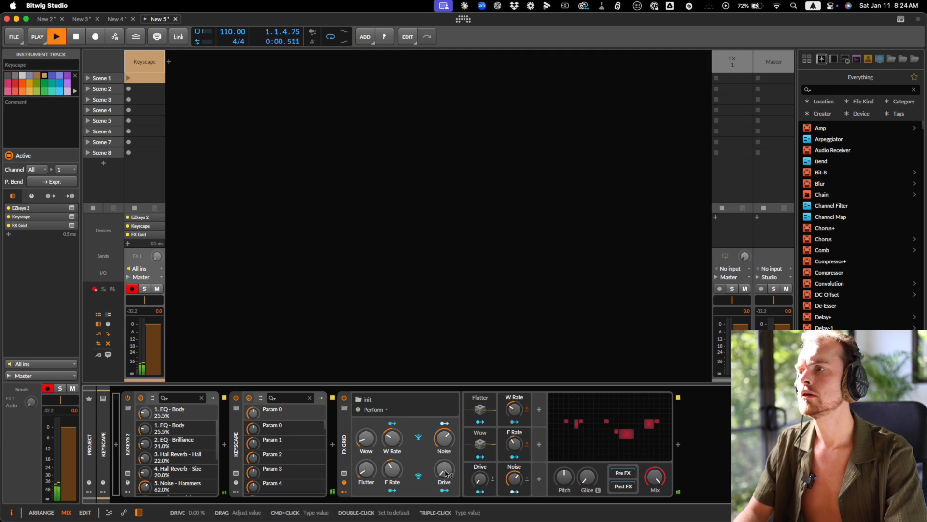
drag(446, 474, 446, 425)
key(space)
key(space)
- Fine-tune the Drive macro's modulation of Gain - dB and compare the level with Drive at zero and at full
click(344, 472)
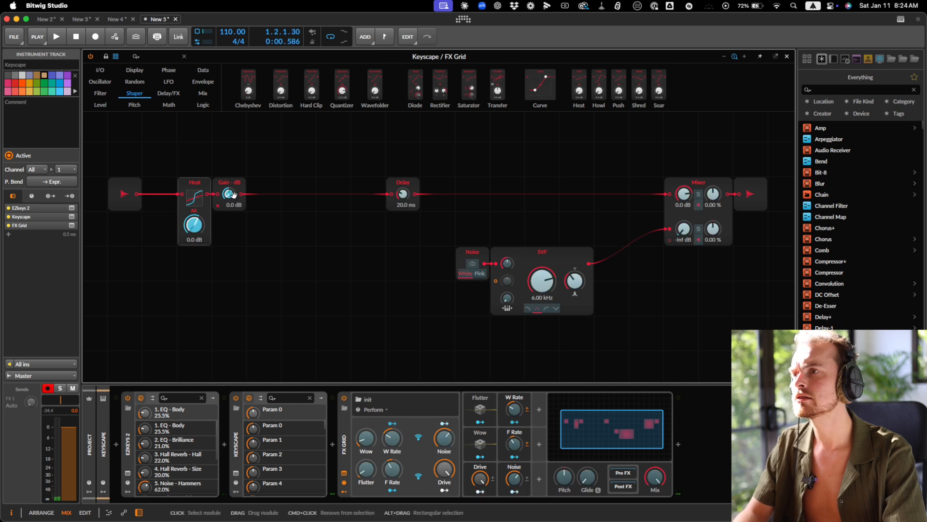
drag(445, 490, 230, 198)
key(space)
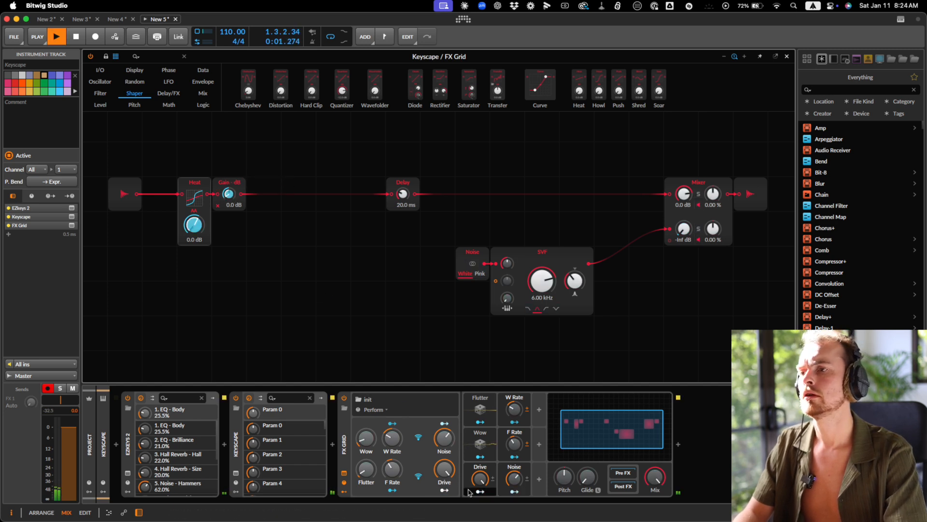
double_click(444, 477)
key(space)
drag(444, 477, 444, 429)
key(space)
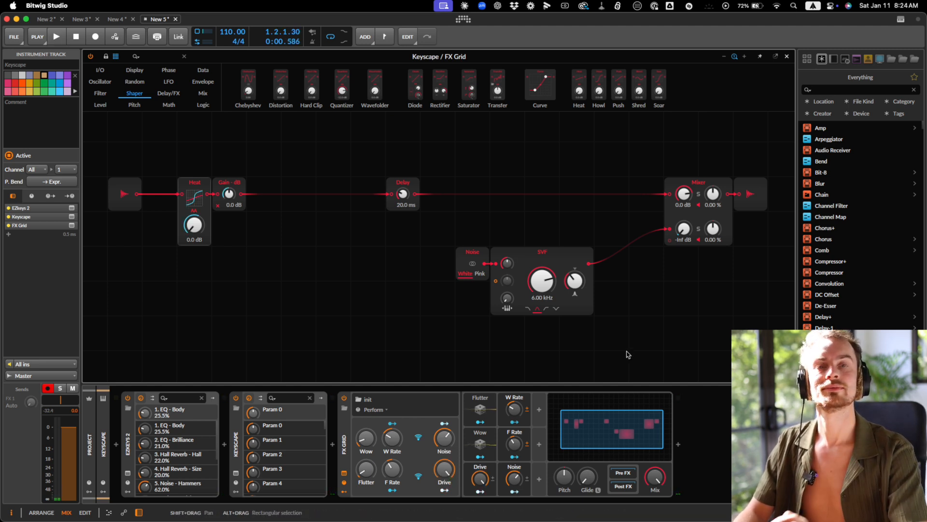
- Try a Low-pass LD filter between Gain - dB and Delay, shifting Delay along the signal path
key(space)
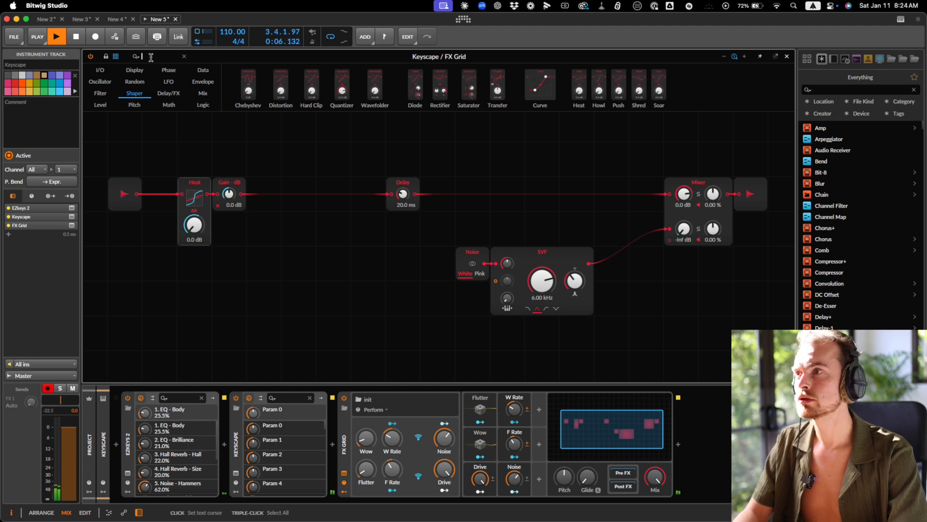
click(100, 93)
click(380, 169)
key(space)
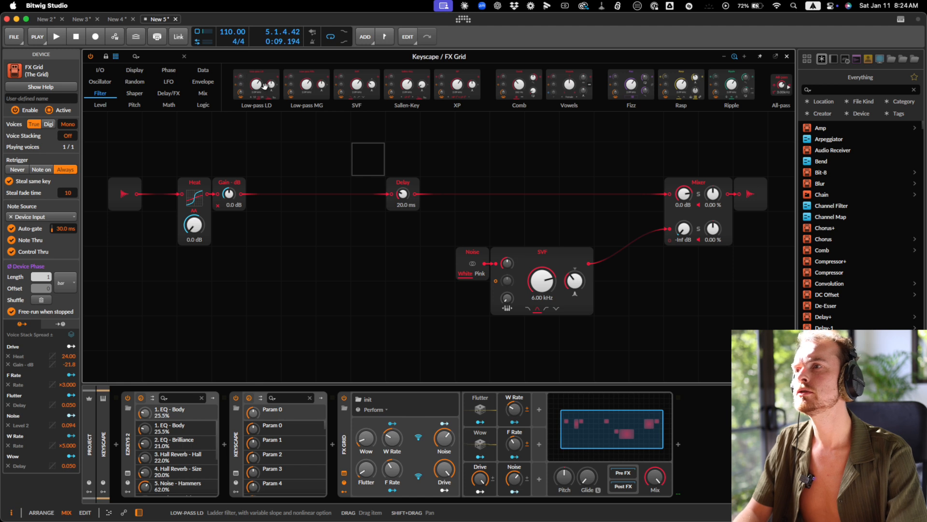
drag(256, 82, 332, 186)
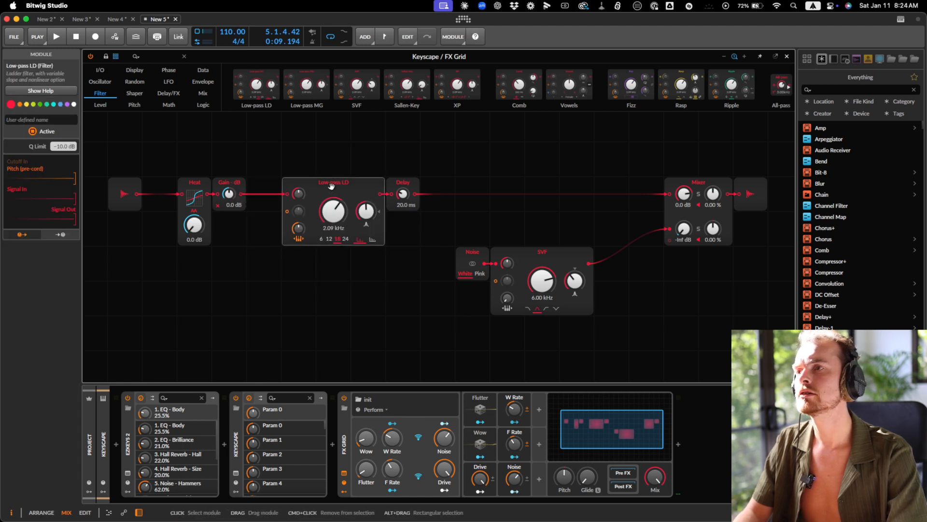
drag(392, 186, 427, 186)
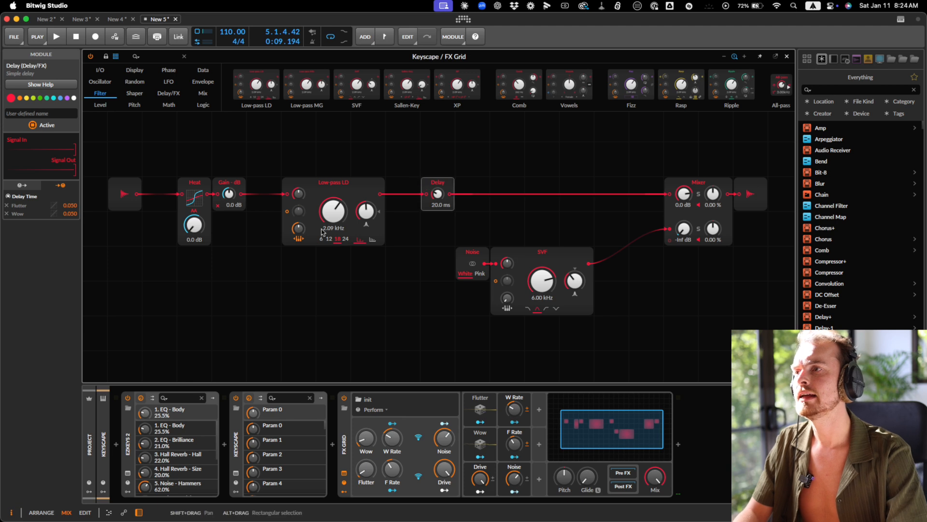
click(347, 194)
key(Delete)
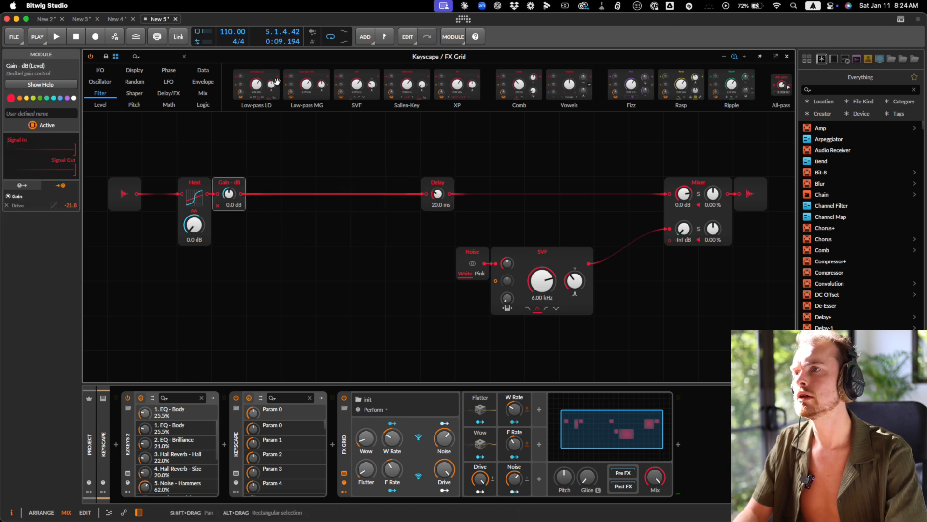
- Insert an SVF filter between Gain - dB and Delay and set its cutoff to 80 Hz
drag(357, 84, 253, 193)
drag(273, 183, 312, 184)
super+click(335, 223)
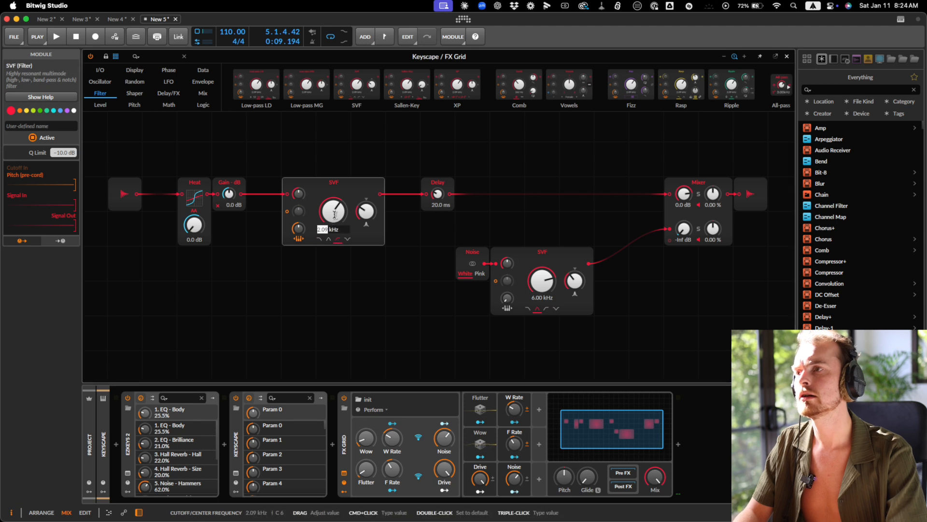
text(200)
key(Return)
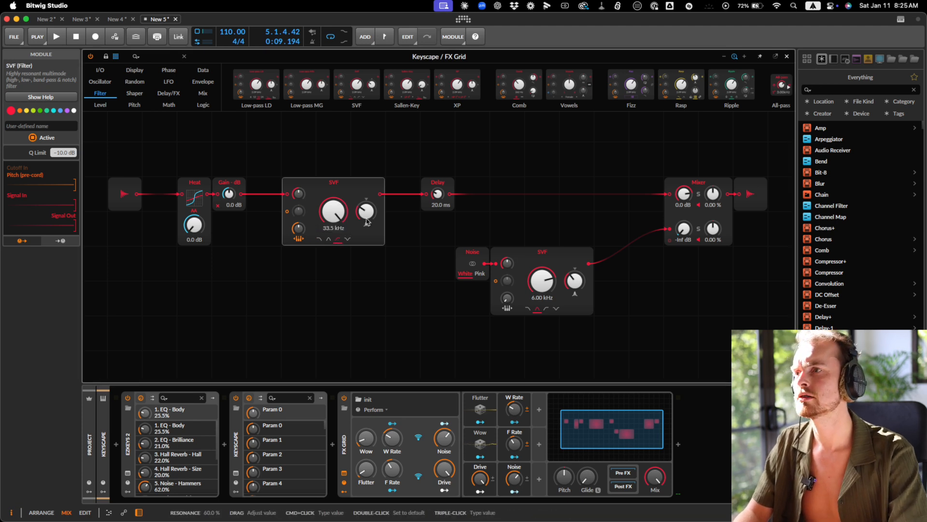
super+click(340, 221)
text(.08)
key(Return)
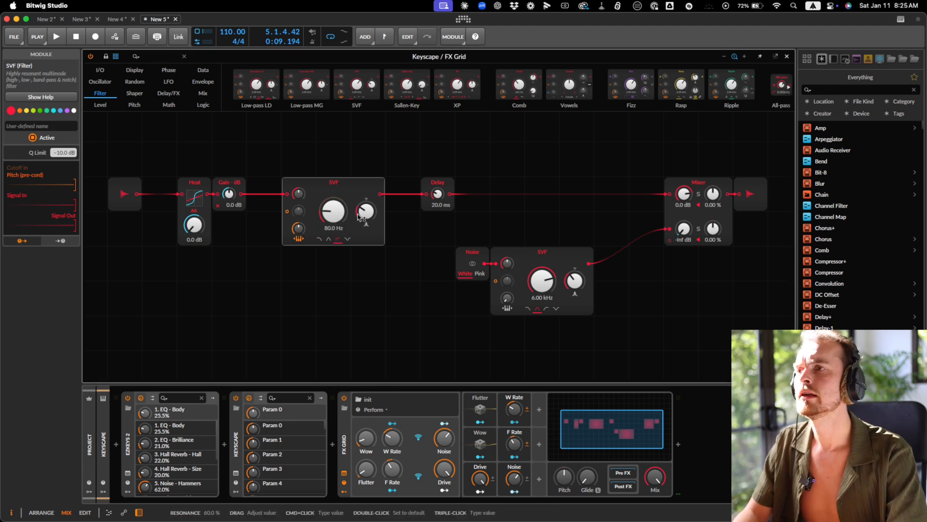
- Adjust the 80 Hz SVF's resonance during playback and compare the sound with the filter deactivated and active
key(space)
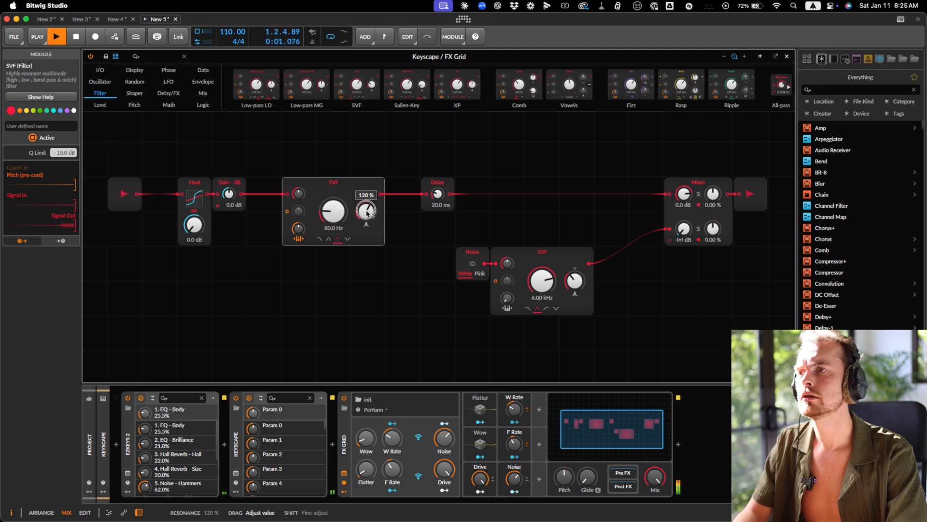
drag(366, 214, 366, 214)
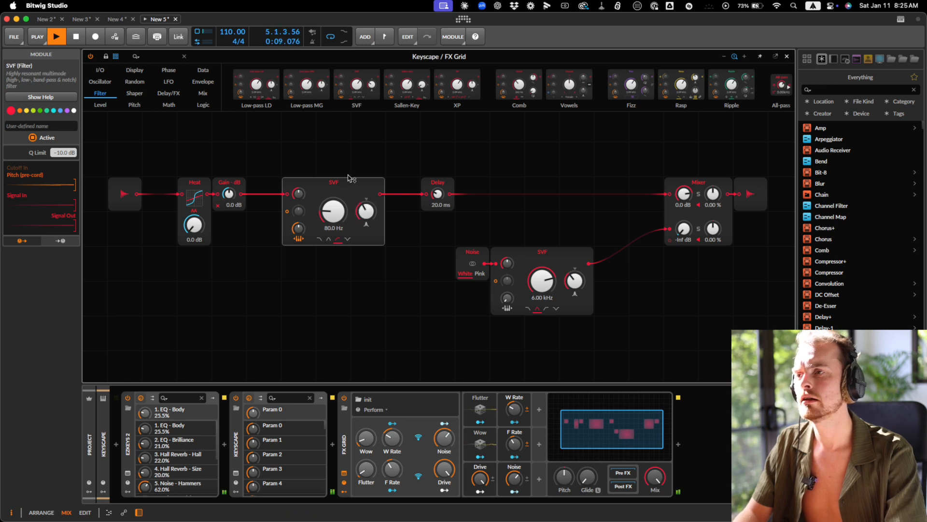
key(space)
key(alt+a)
key(space)
key(space)
key(alt+a)
key(space)
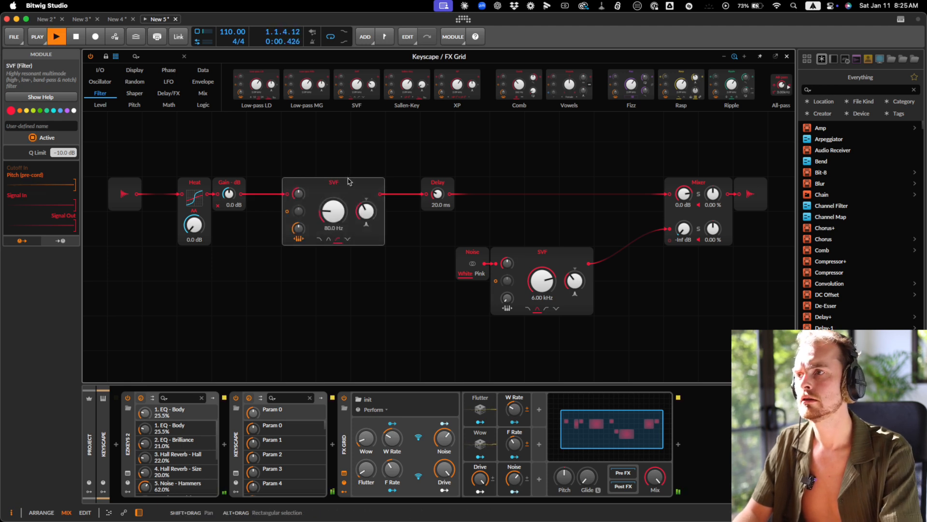
- Try an Oscilloscope device after FX Grid in the device chain to view the signal during playback
click(679, 447)
text(osc)
key(Down)
key(Return)
key(space)
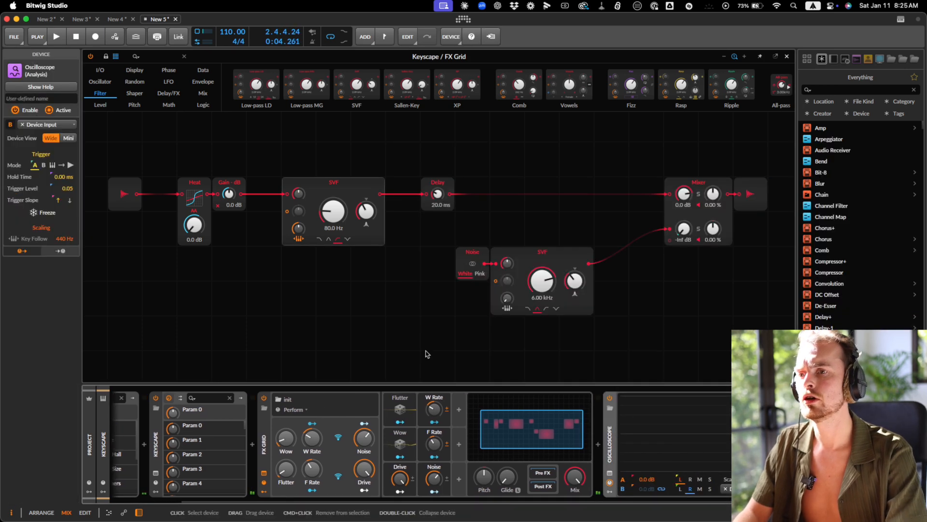
key(space)
key(space)
key(Delete)
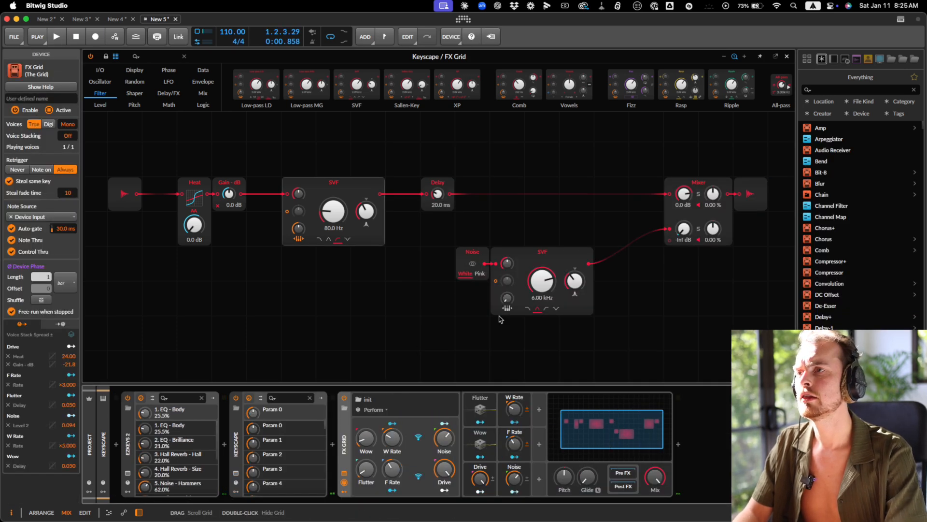
- Insert an Oscilloscope module between the 80 Hz SVF and Delay and check its trace during playback
click(149, 57)
text(osc)
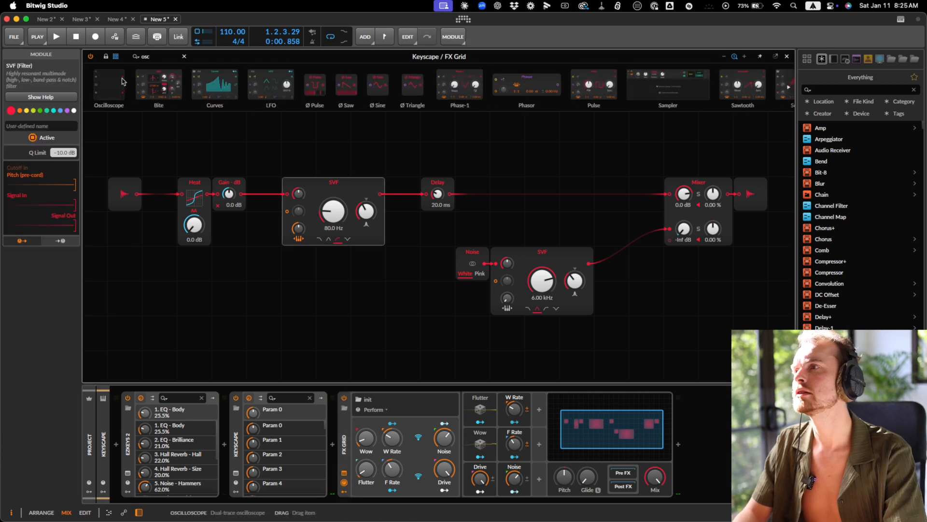
drag(120, 82, 424, 215)
key(space)
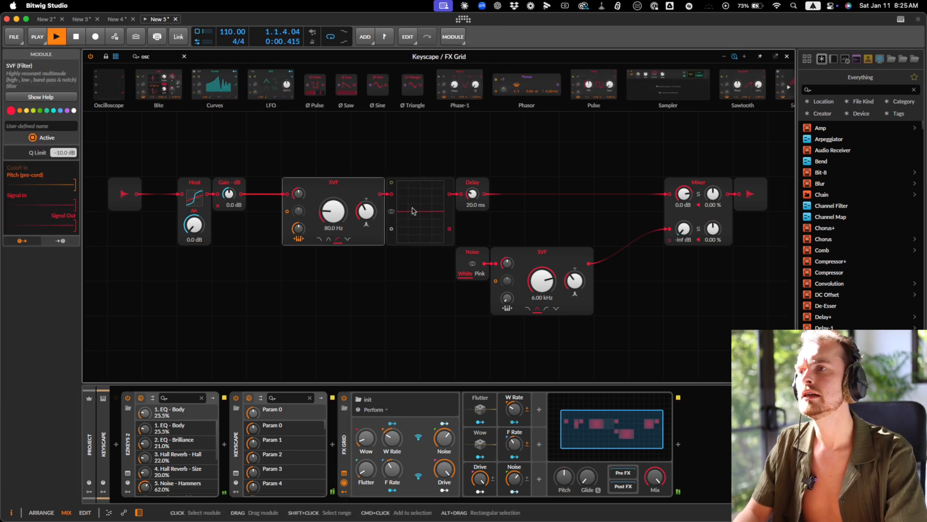
key(space)
- Set the Oscilloscope module's linear range to 14.04 and its mode to Fast, checking the trace during playback
click(424, 215)
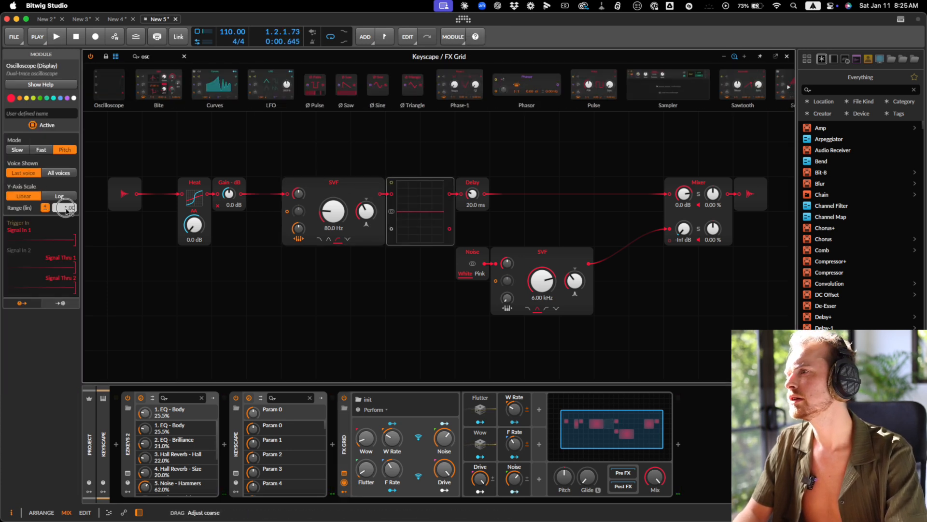
drag(66, 210, 64, 211)
click(41, 149)
key(space)
key(space)
key(space)
key(space)
key(space)
key(space)
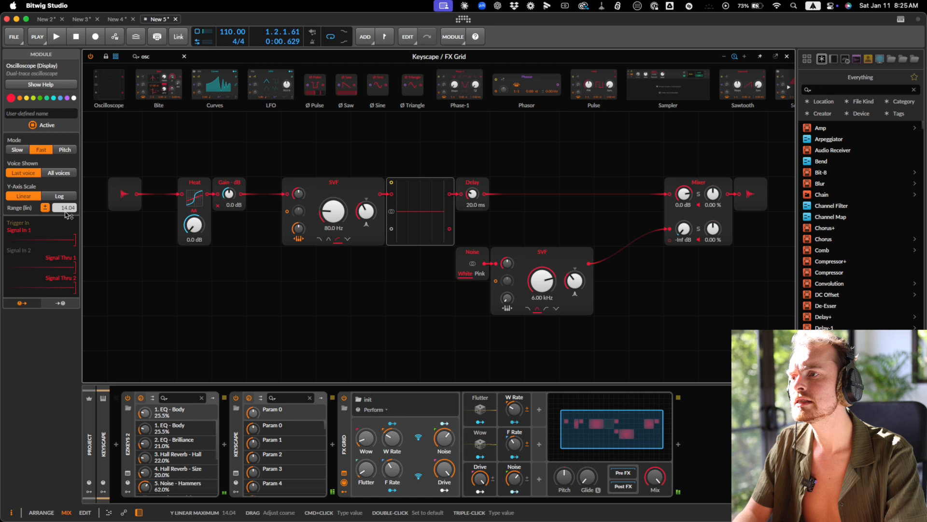
- Turn off Auto-gate, Note Thru and Control Thru for the FX Grid device and restart playback
click(339, 436)
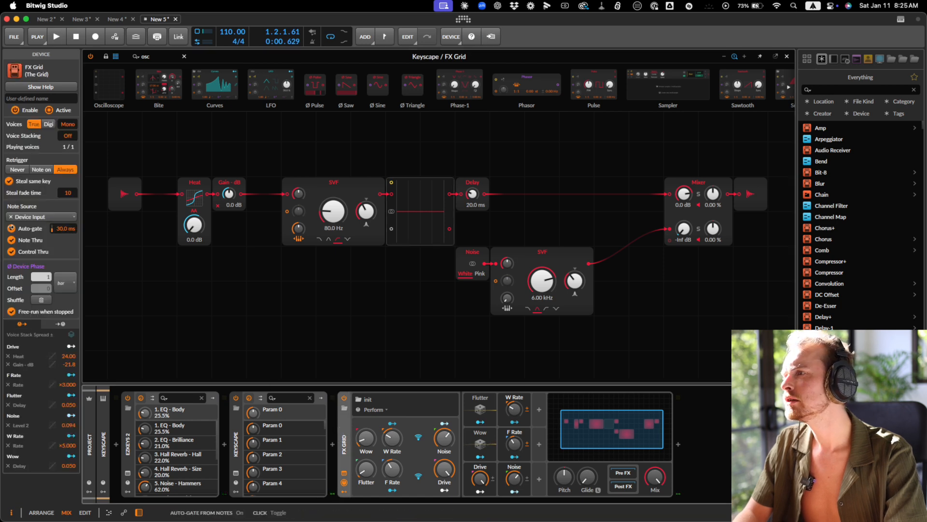
click(11, 252)
key(space)
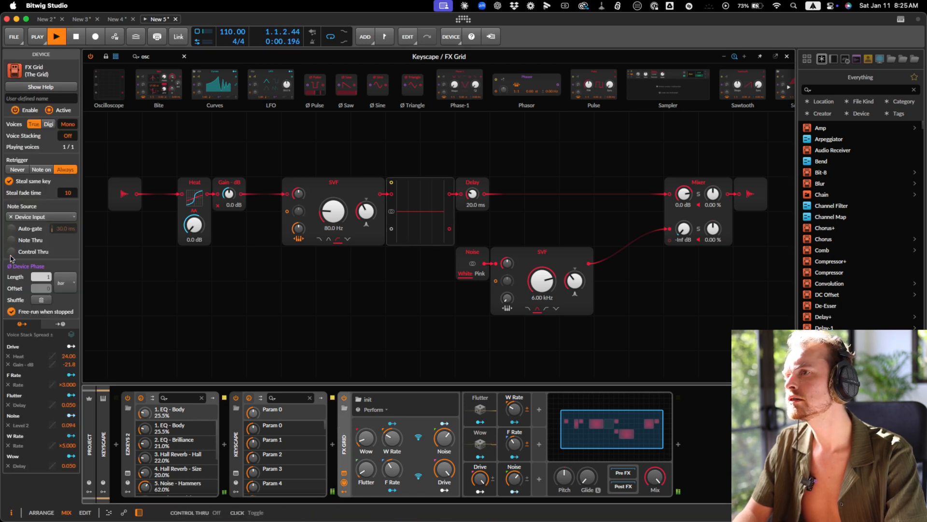
- Delete the Oscilloscope module between the 80 Hz SVF and Delay and resume playback
click(420, 215)
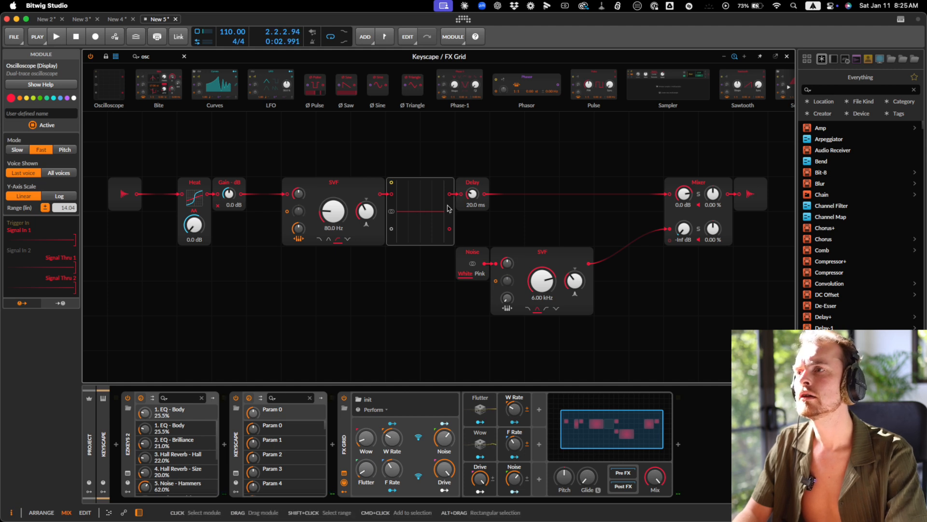
key(Delete)
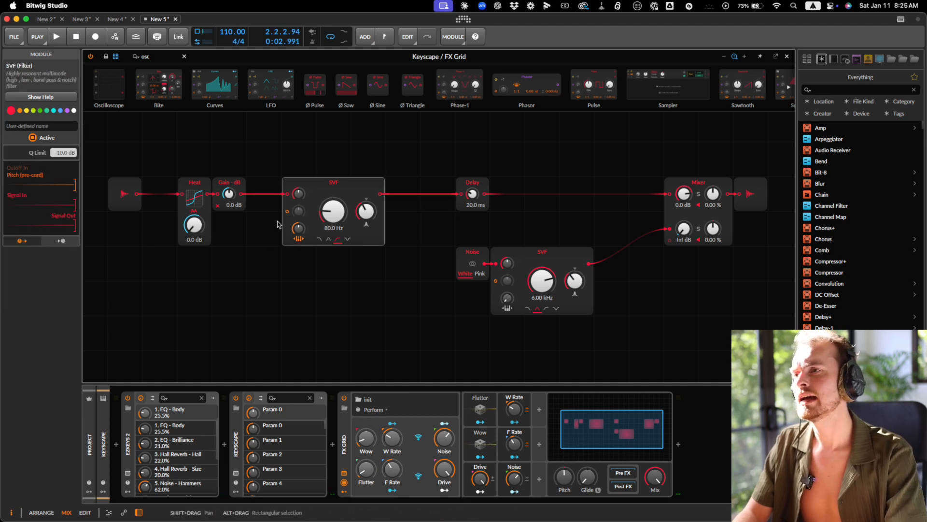
mouse_move(420, 211)
mouse_down()
mouse_move(453, 248)
mouse_move(516, 279)
mouse_up()
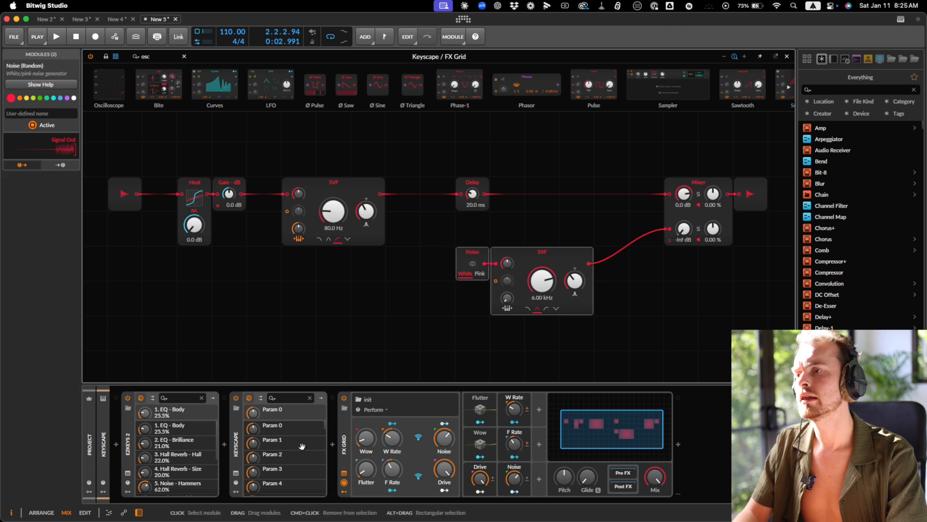
key(space)
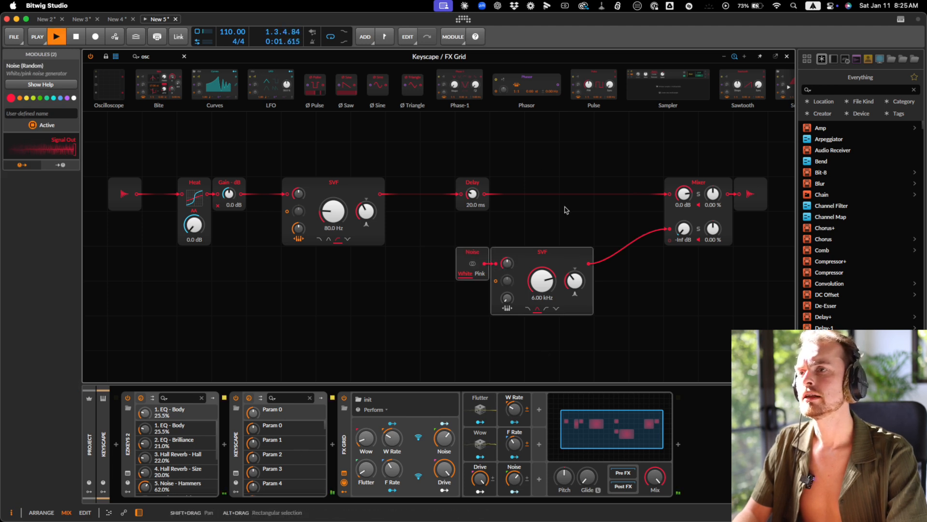
- Make room after Delay by moving Audio Out and Mixer farther along and shifting Noise with its SVF back
scroll(565, 211, right, 5)
drag(662, 198, 762, 200)
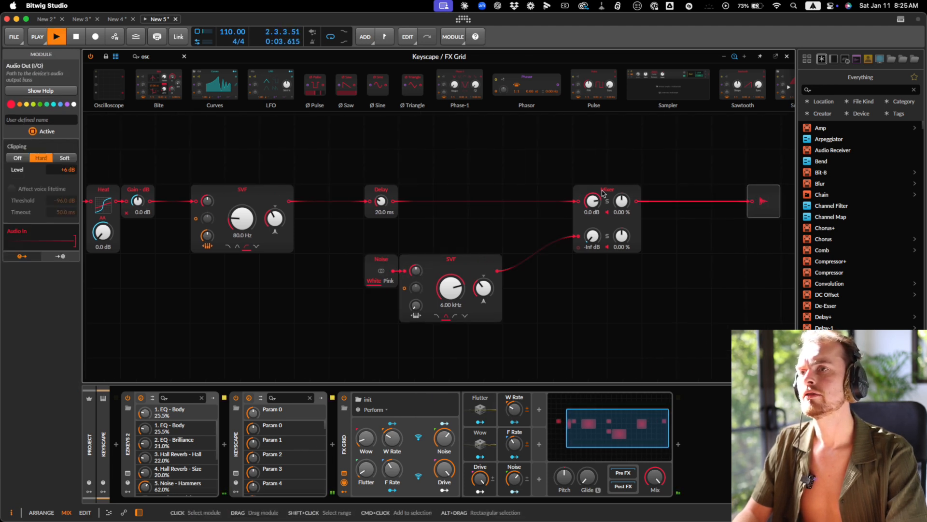
drag(599, 190, 693, 189)
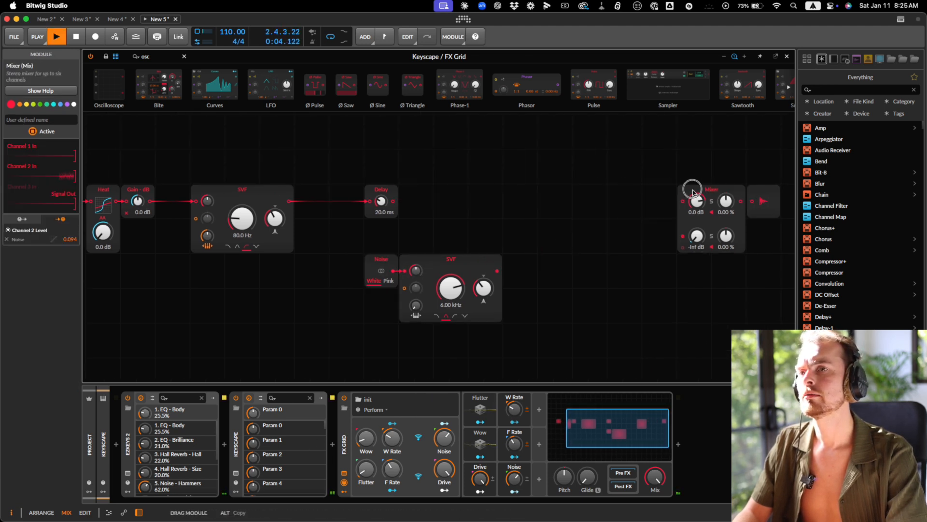
click(184, 56)
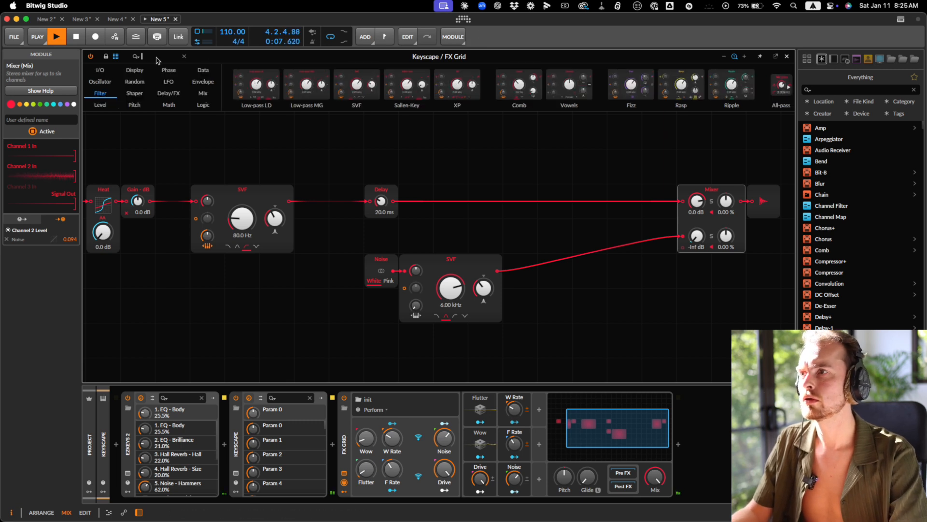
drag(440, 269, 369, 229)
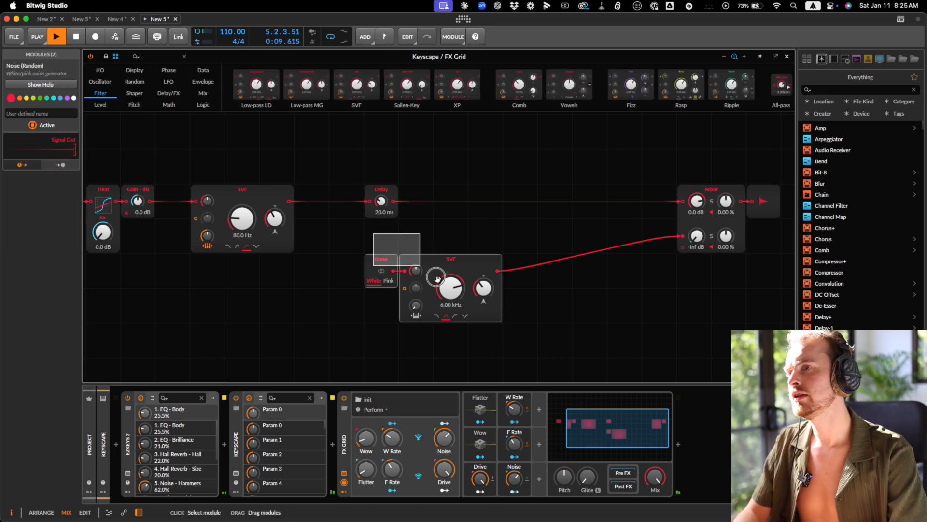
drag(438, 266, 404, 266)
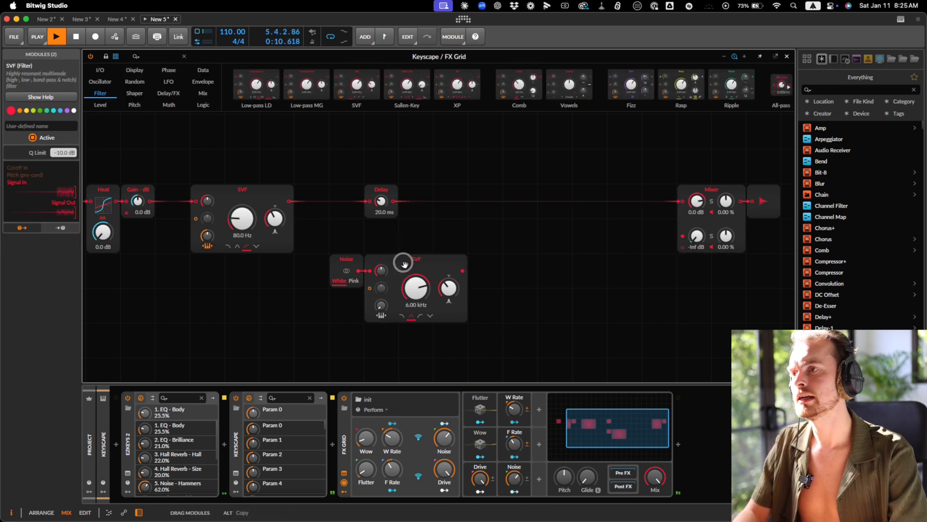
- Insert a Stereo Split module into the signal path just after Delay
click(151, 56)
text(st)
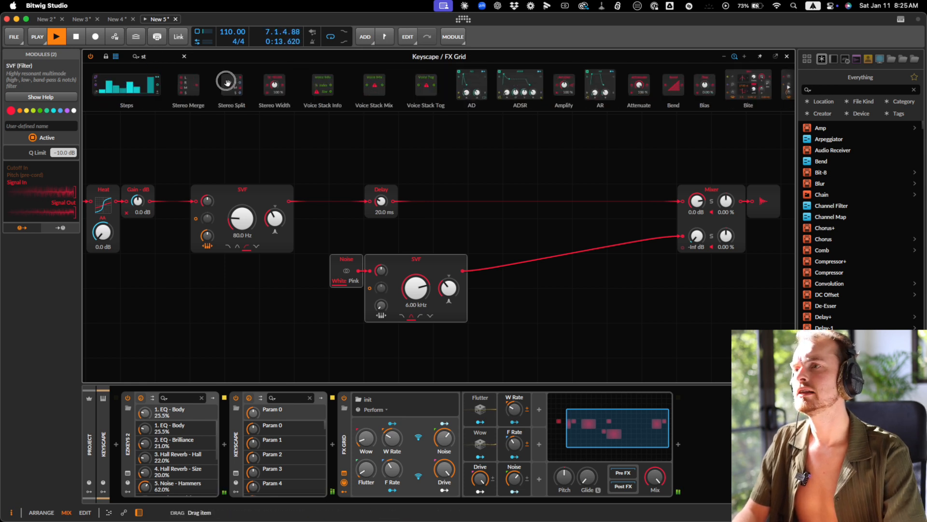
drag(231, 86, 482, 190)
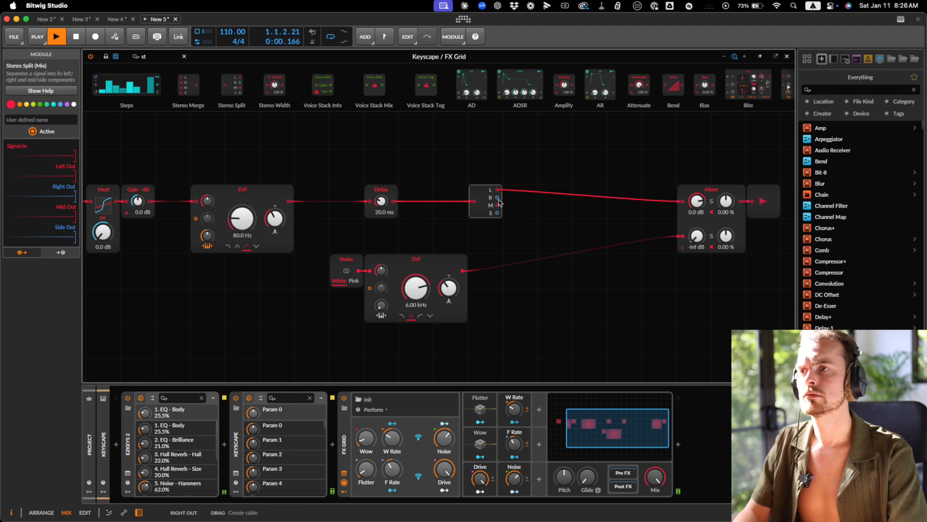
drag(482, 194, 444, 193)
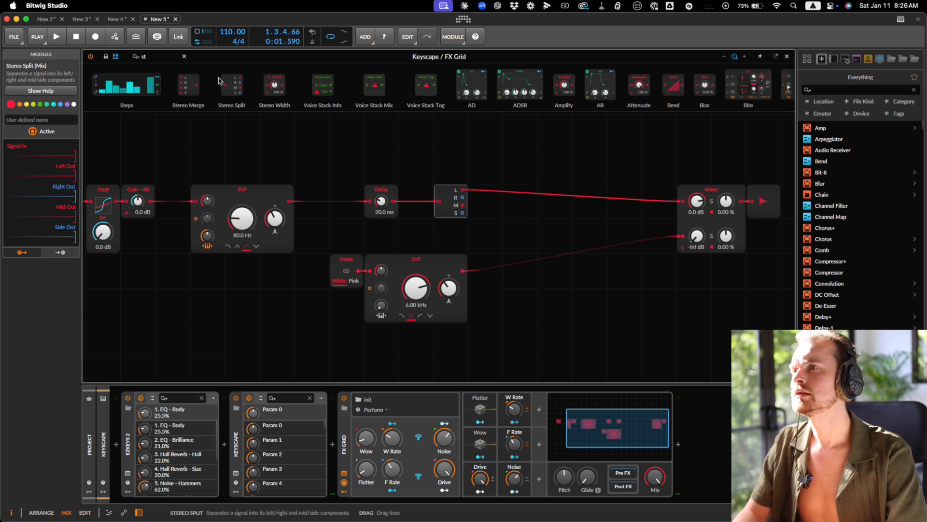
- Insert a Stereo Merge before the Mixer and connect the Stereo Split's L and R outputs to its matching inputs
drag(188, 86, 682, 201)
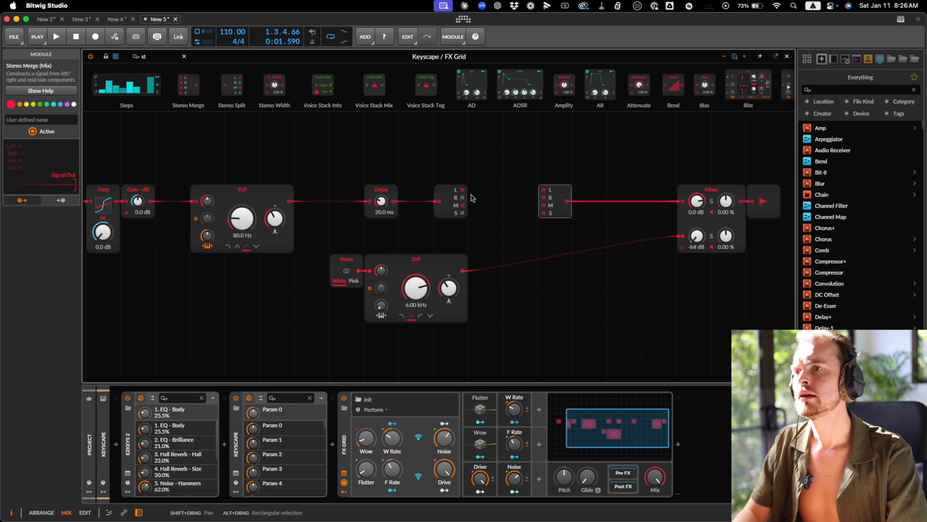
click(167, 57)
drag(467, 190, 543, 199)
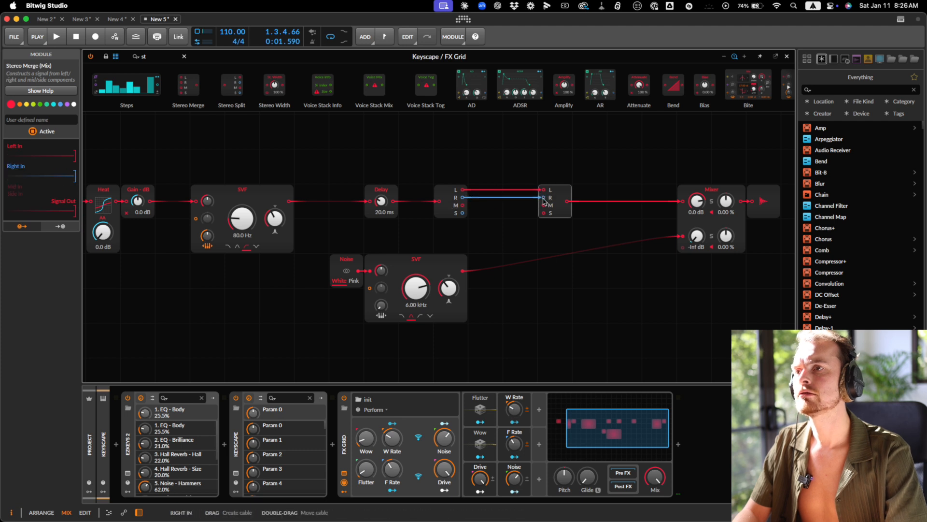
key(space)
key(space)
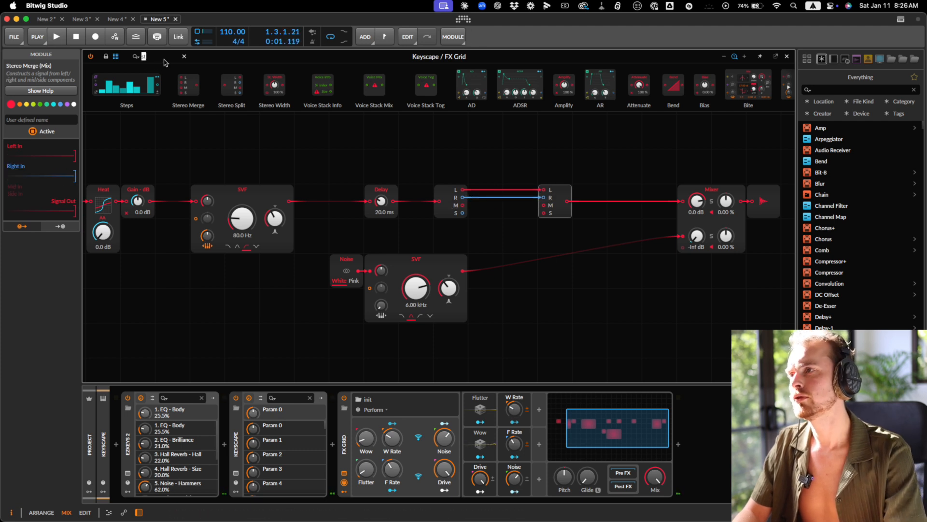
- Place a Blend on each channel between Stereo Split and Stereo Merge, feeding the opposite channel into its second input at 90:10
text(mixble)
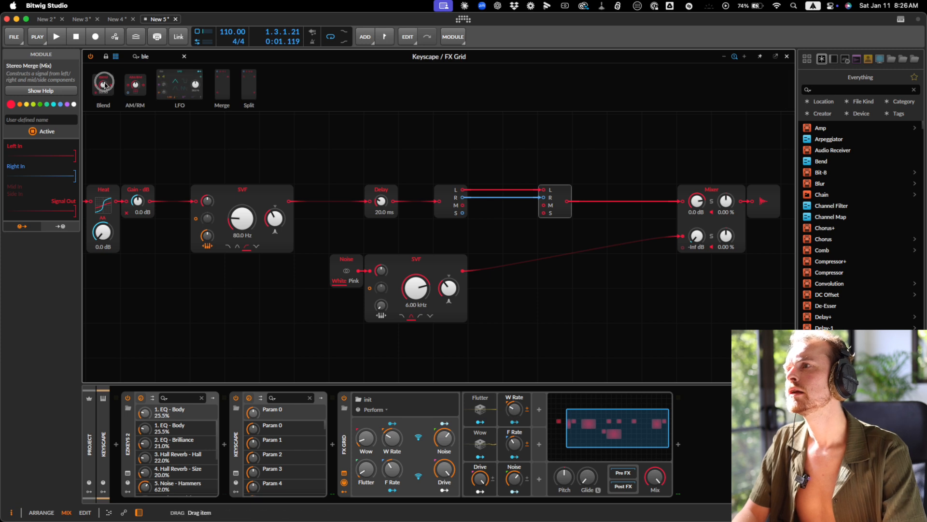
drag(105, 85, 522, 257)
drag(463, 198, 542, 197)
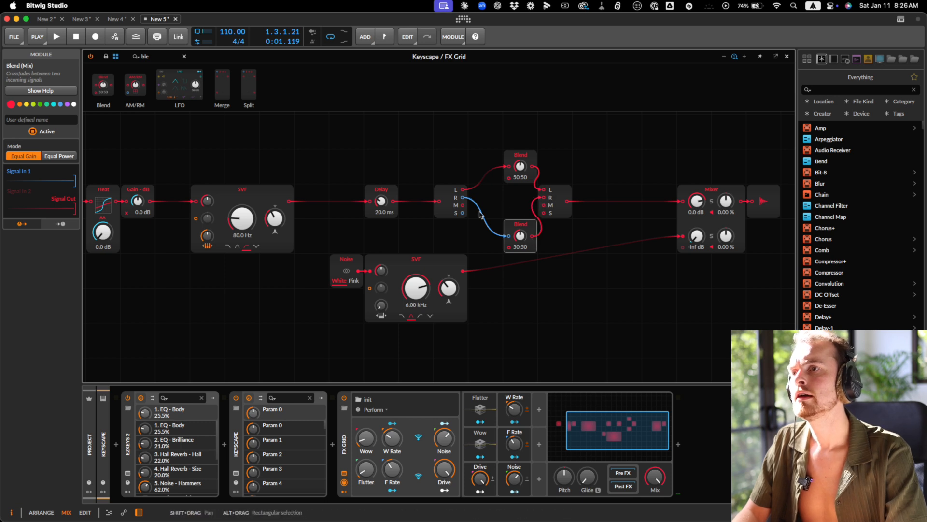
drag(464, 192, 521, 235)
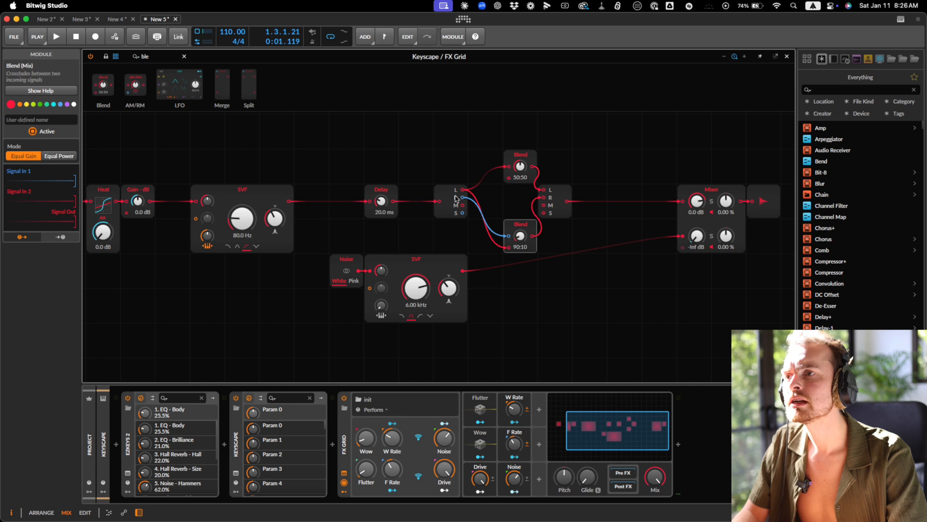
drag(463, 197, 527, 169)
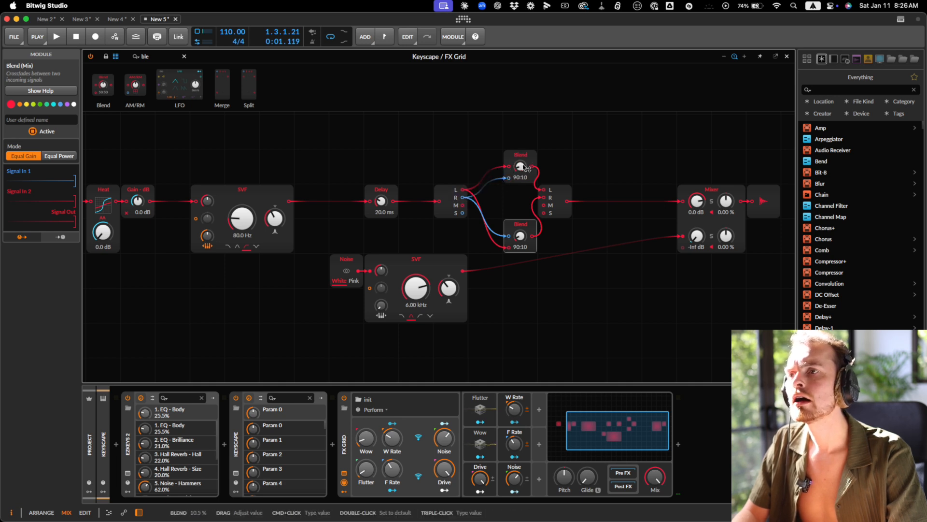
- Start playback and audition stronger channel crossfeed, bringing both Blend modules to 75:25
key(space)
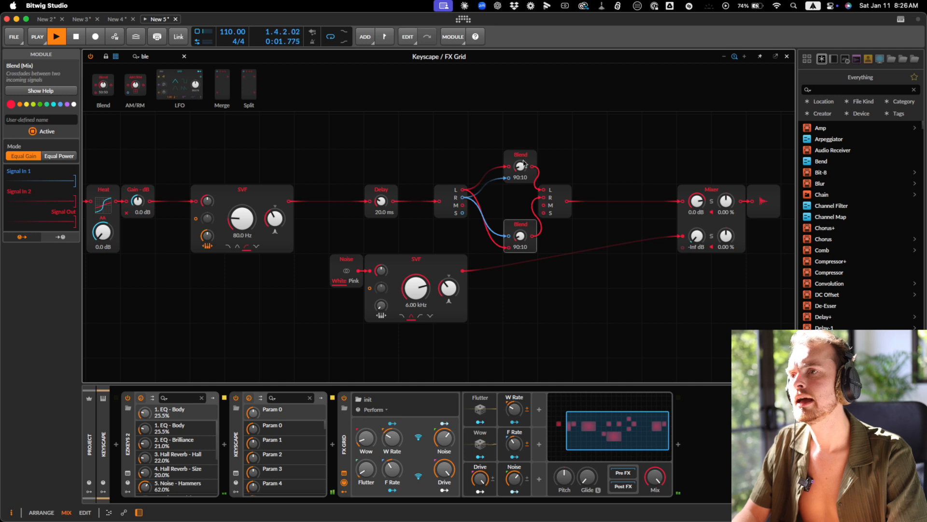
drag(522, 169, 521, 165)
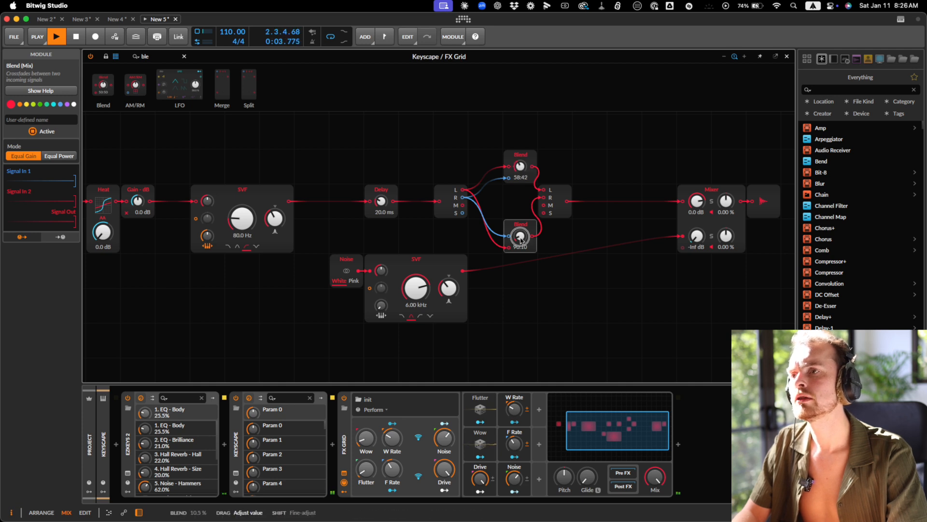
drag(520, 237, 520, 238)
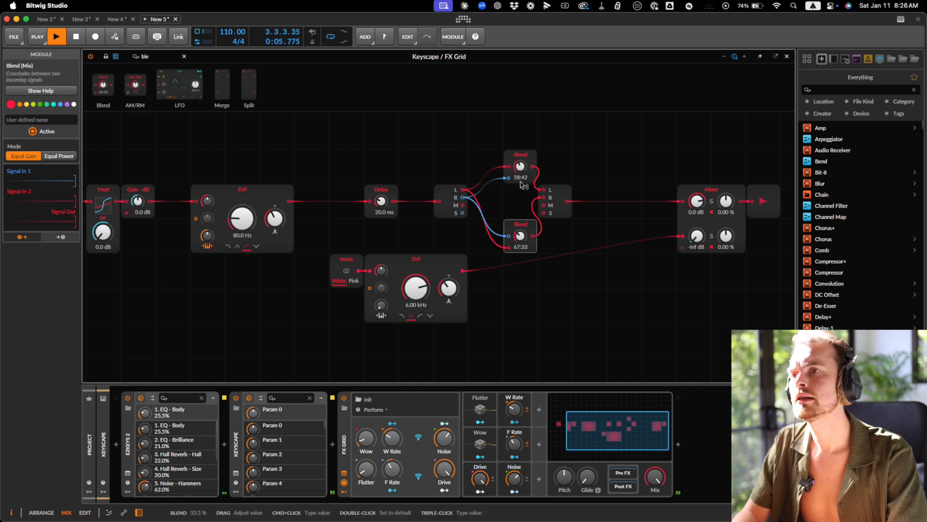
drag(520, 162, 517, 165)
drag(520, 235, 523, 237)
drag(525, 170, 525, 172)
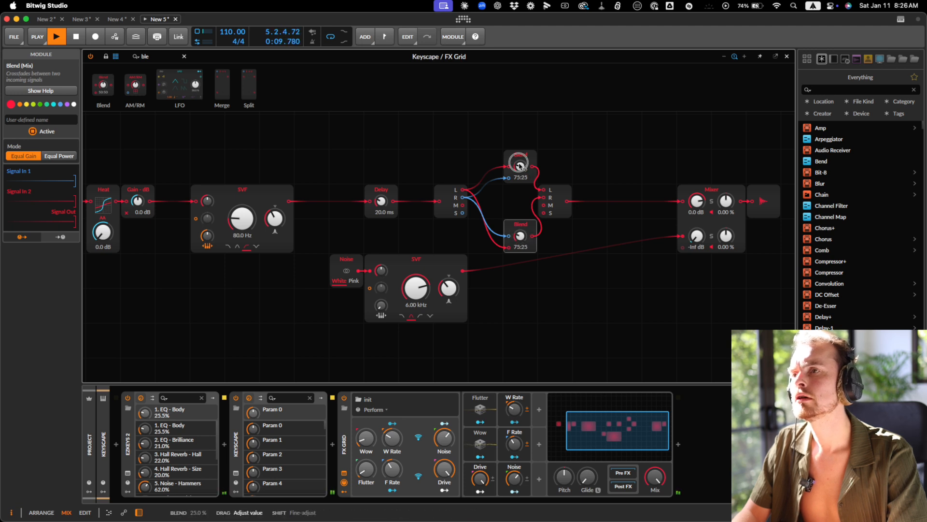
- Restart playback and set the upper Blend to 88:12 and the lower Blend to 89:11
key(space)
click(346, 445)
key(space)
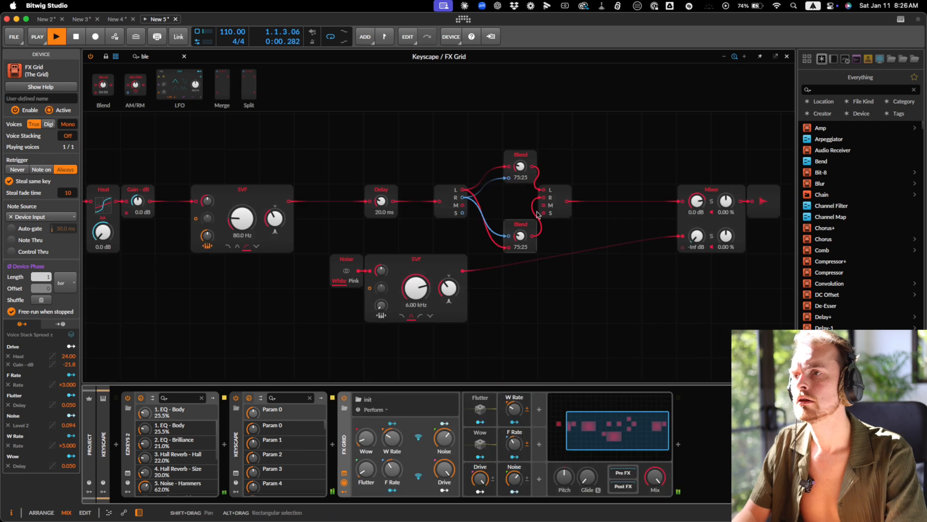
drag(520, 166, 523, 167)
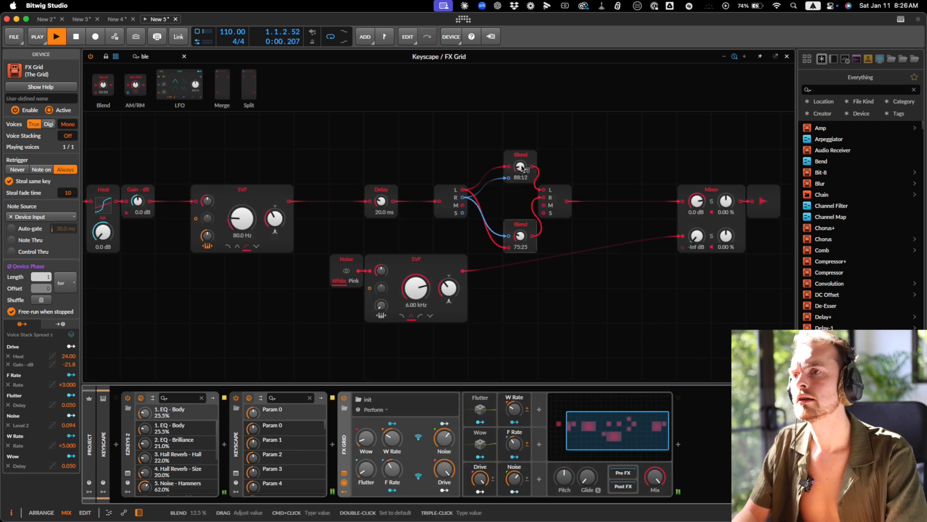
drag(520, 237, 524, 234)
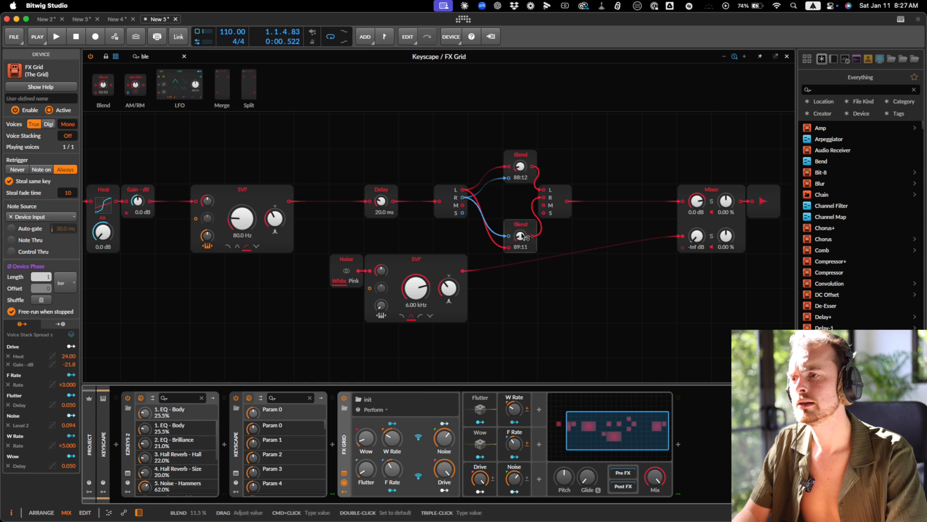
- Add a Random modulator to the FX Grid device beside W Rate and expand its settings
click(539, 409)
text(ra)
key(Down)
key(Down)
key(Return)
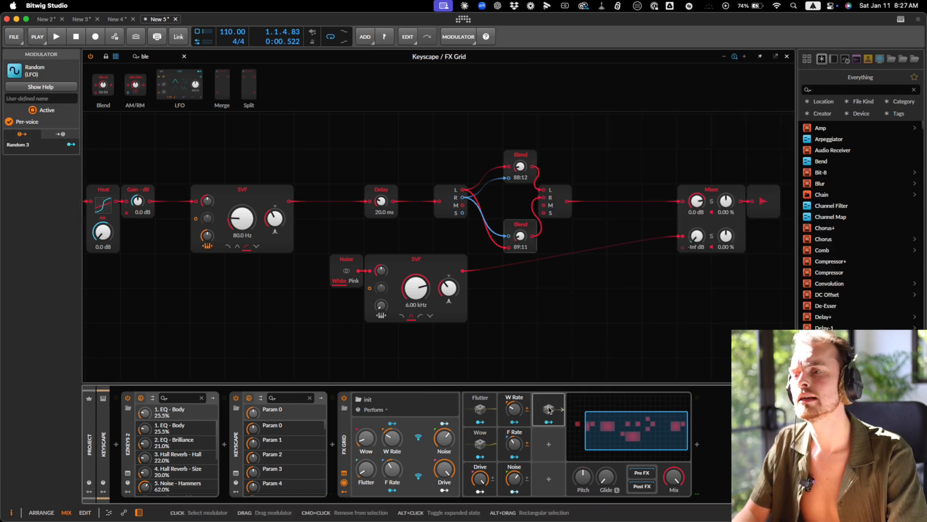
click(562, 409)
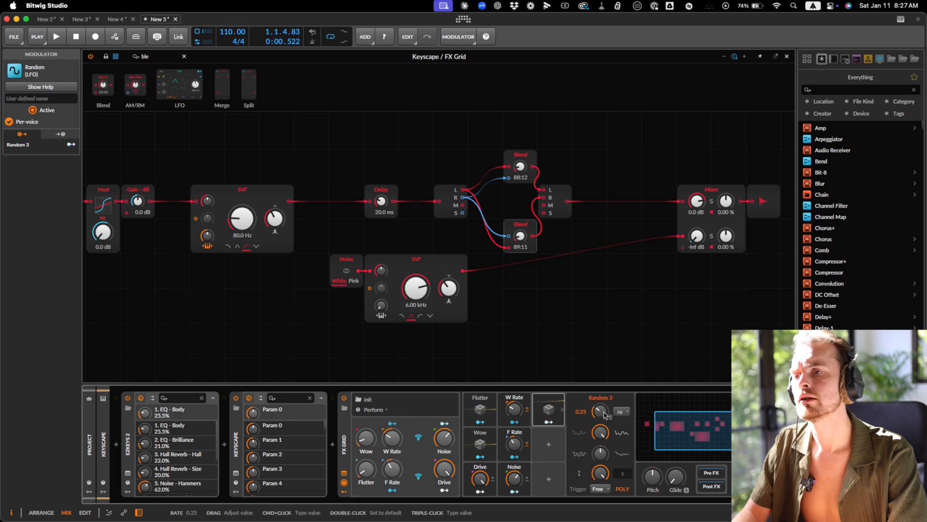
- Map the new Random modulator to the upper Blend's mix with an amount of -0.04
click(549, 422)
drag(522, 169, 522, 171)
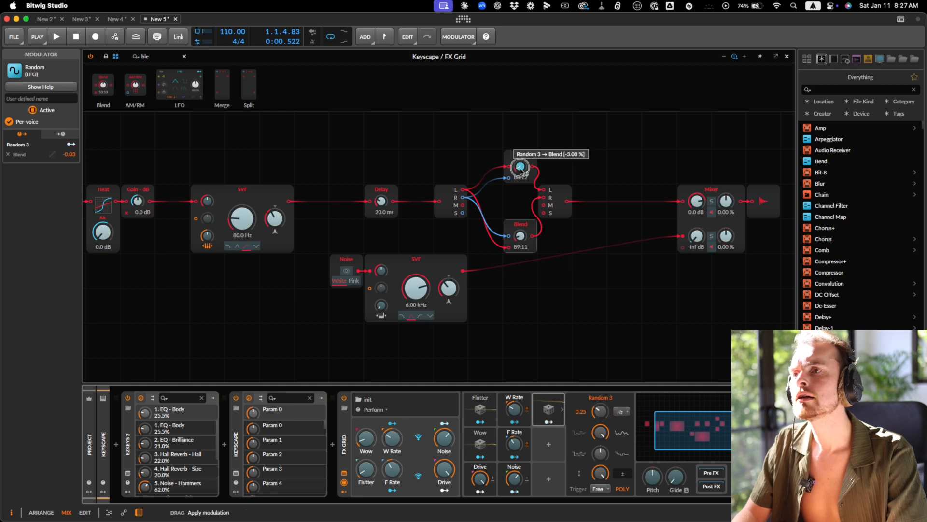
click(548, 422)
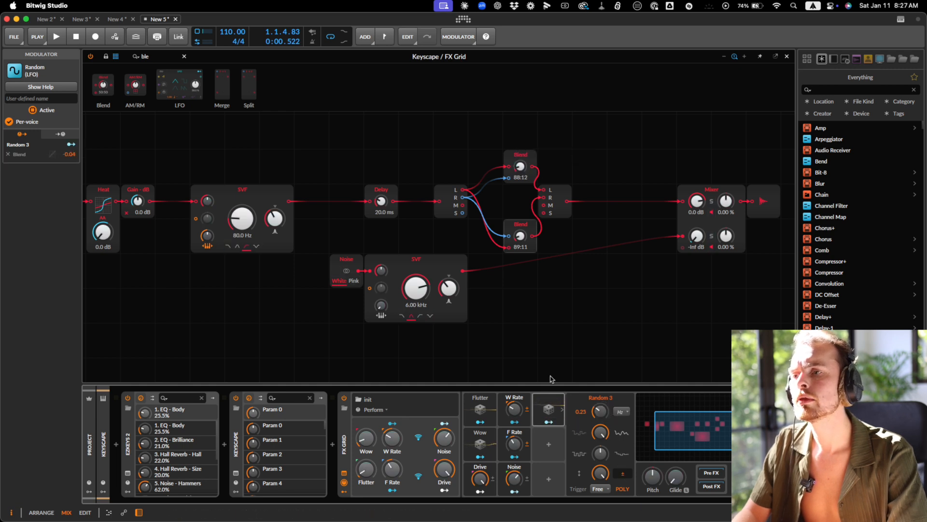
- Rename the new Random modulator as Cross L
click(549, 405)
click(549, 404)
click(548, 403)
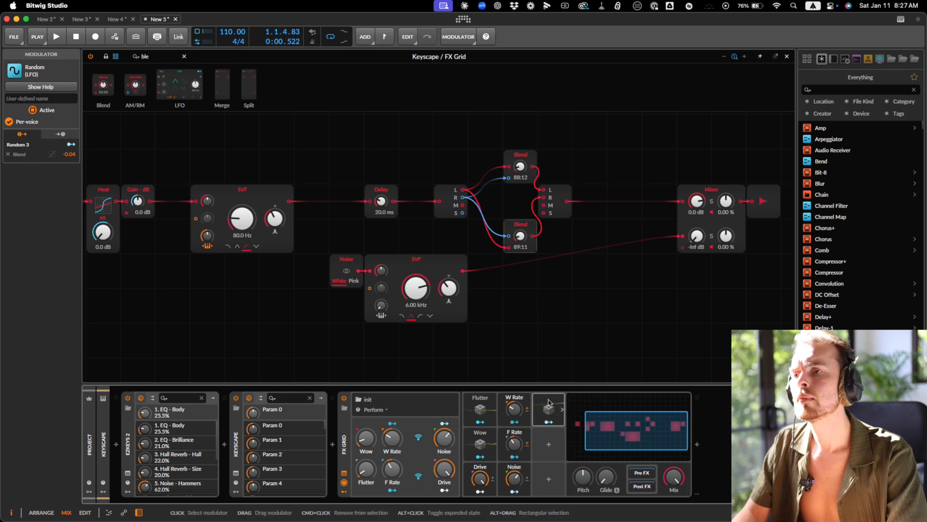
click(46, 87)
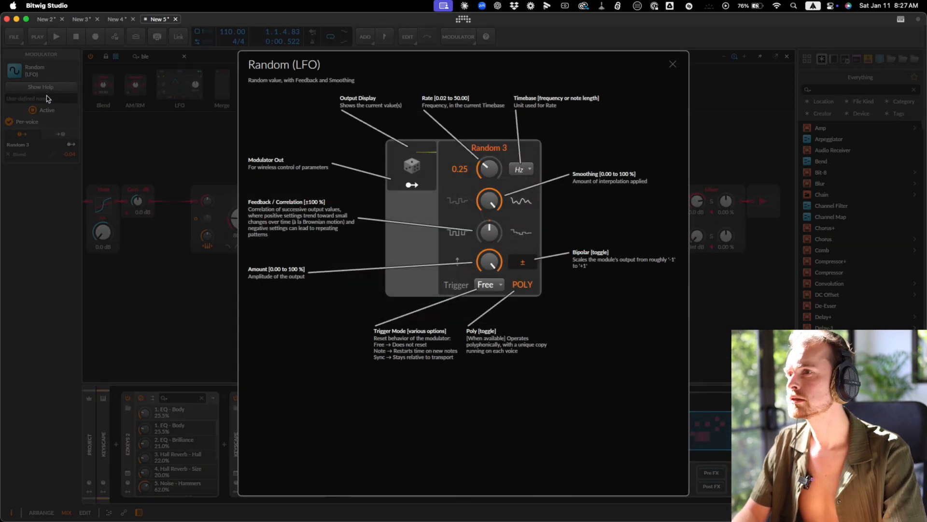
click(47, 98)
text(Cross L)
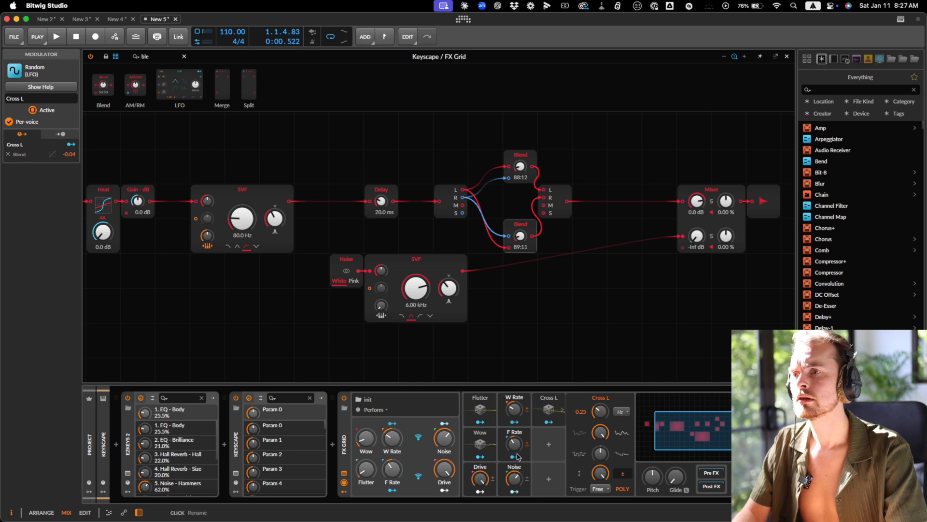
- Duplicate the Cross L modulator into the slot below it and rename the copy Cross R
click(540, 407)
key(super+d)
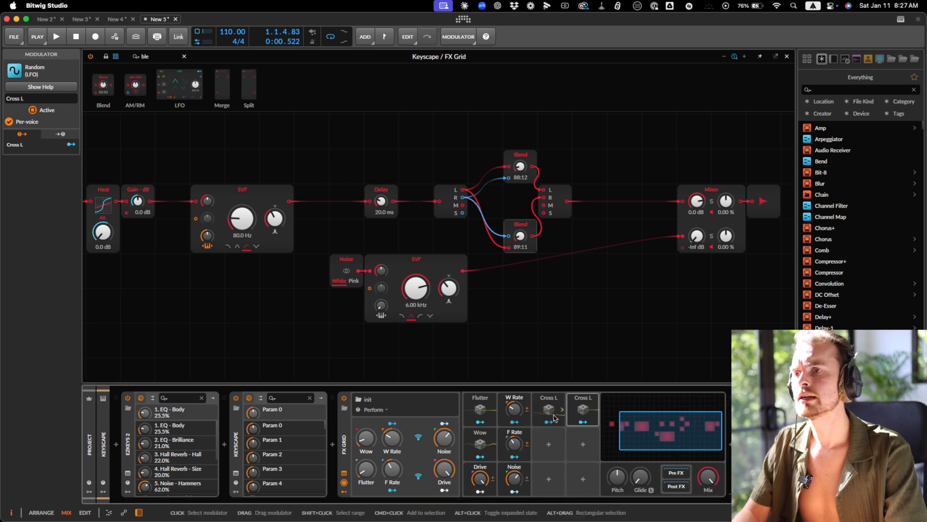
drag(583, 408, 555, 442)
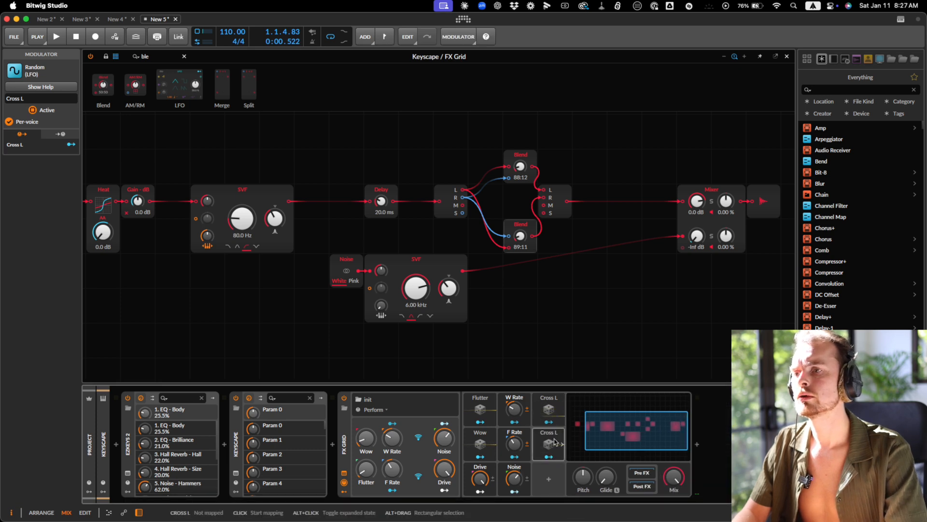
click(34, 96)
key(BackSpace)
key(BackSpace)
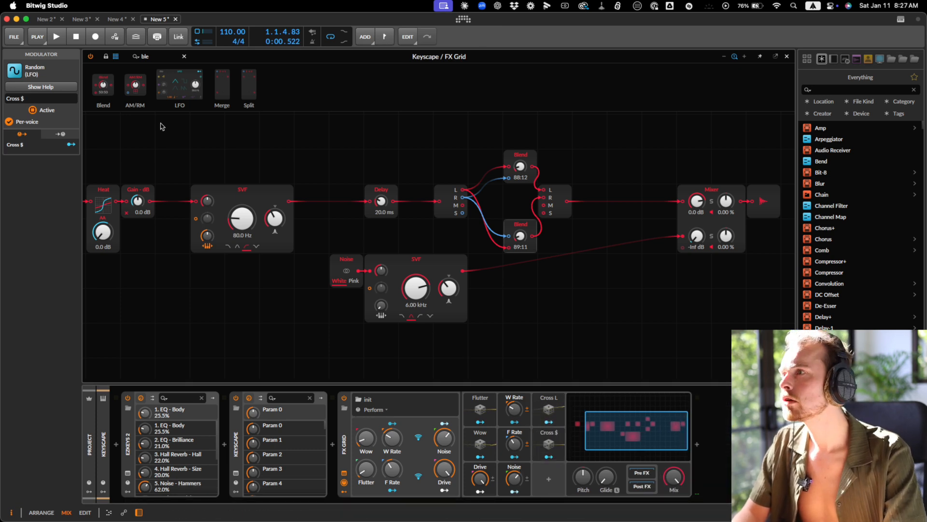
double_click(543, 447)
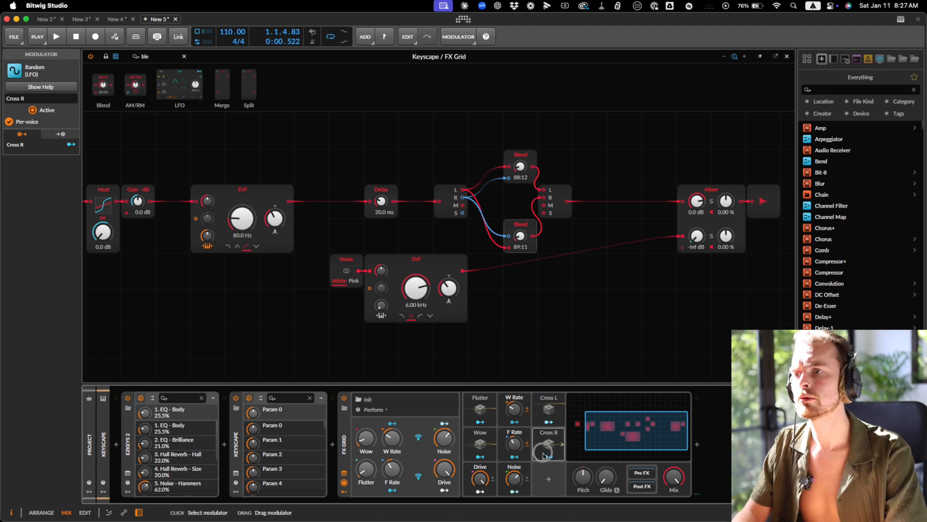
- Map Cross R to the lower Blend's mix with an amount of 0.045 and start playback
click(548, 456)
drag(520, 235, 521, 239)
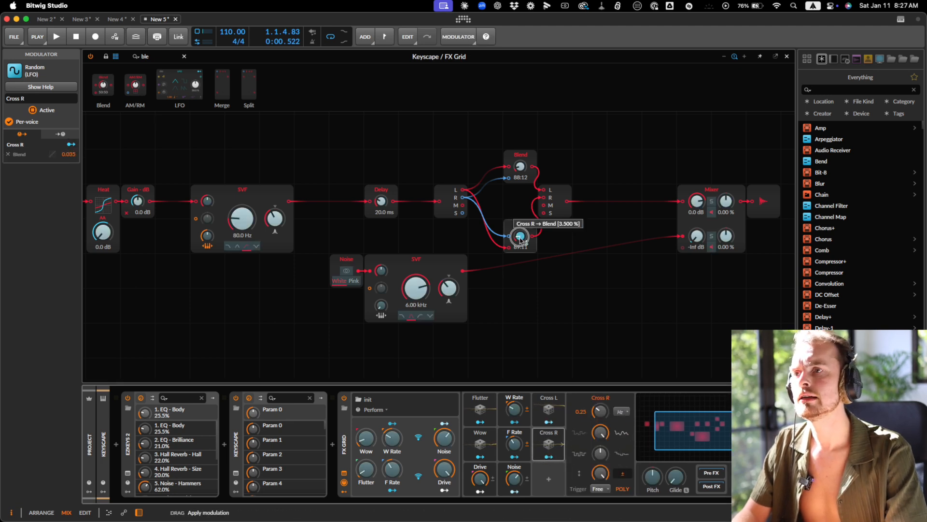
key(space)
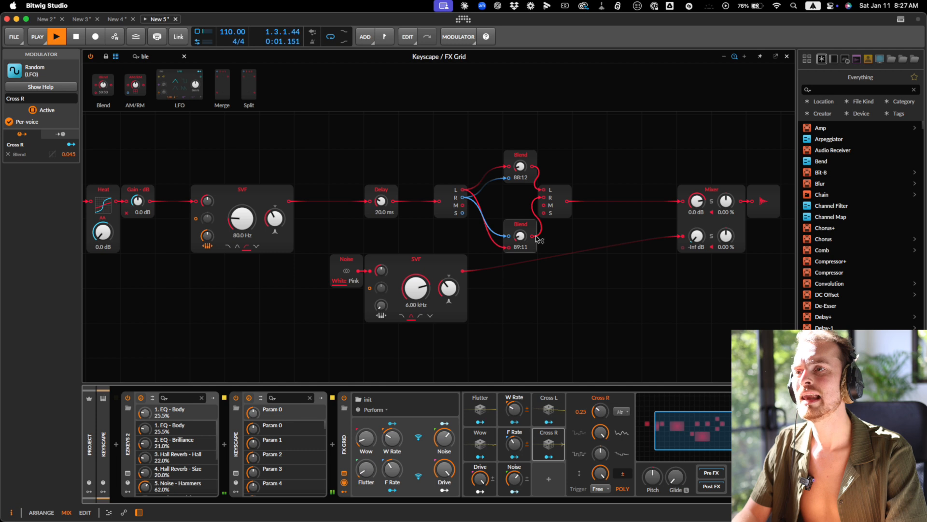
- Pack Stereo Split, both Blends and Stereo Merge tightly together and shift the group toward the Mixer
click(521, 225)
drag(520, 155, 520, 201)
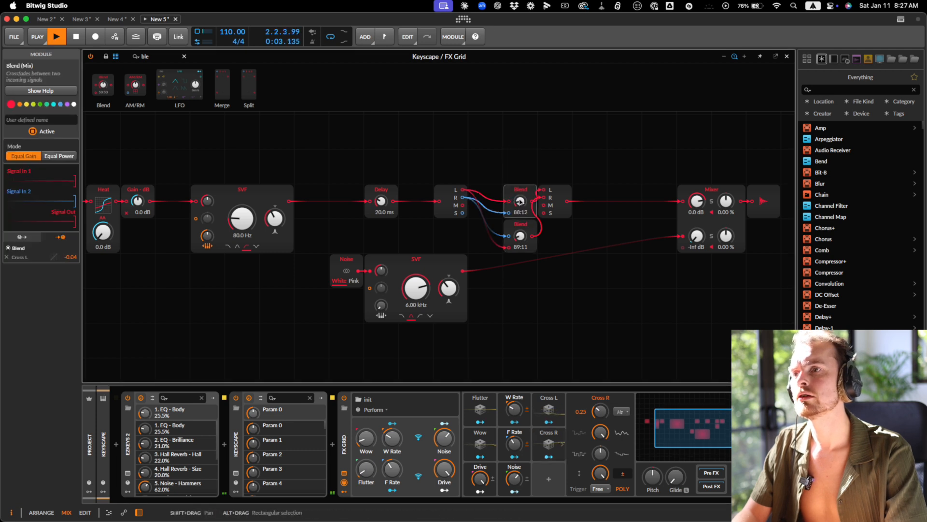
drag(452, 198, 491, 197)
drag(478, 164, 573, 234)
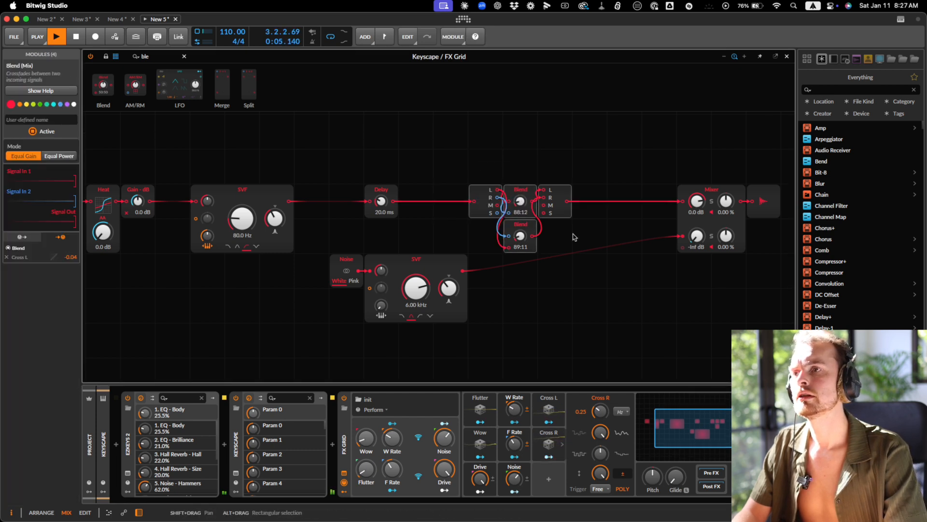
drag(520, 192, 562, 190)
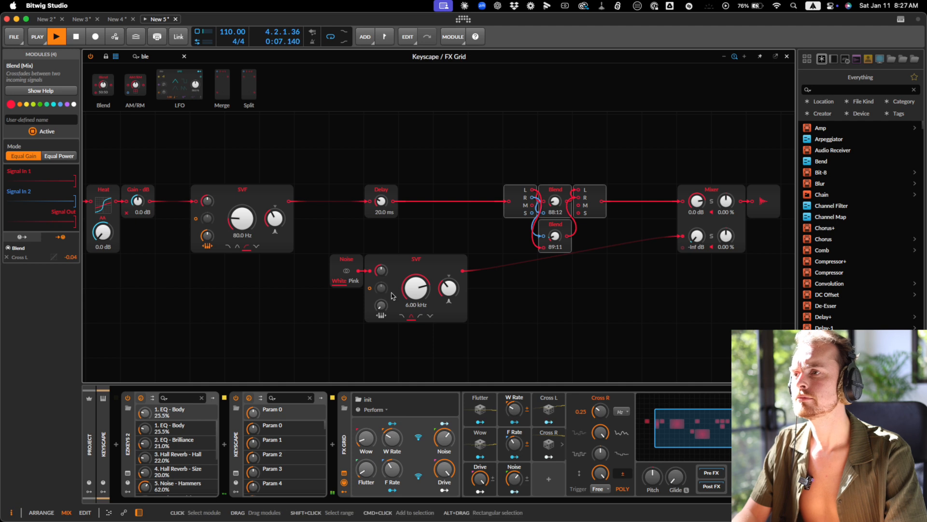
- Move the Mixer and Audio Out farther along to open space after the stereo crossfeed group
key(super+minus)
scroll(391, 293, left, 2)
click(669, 211)
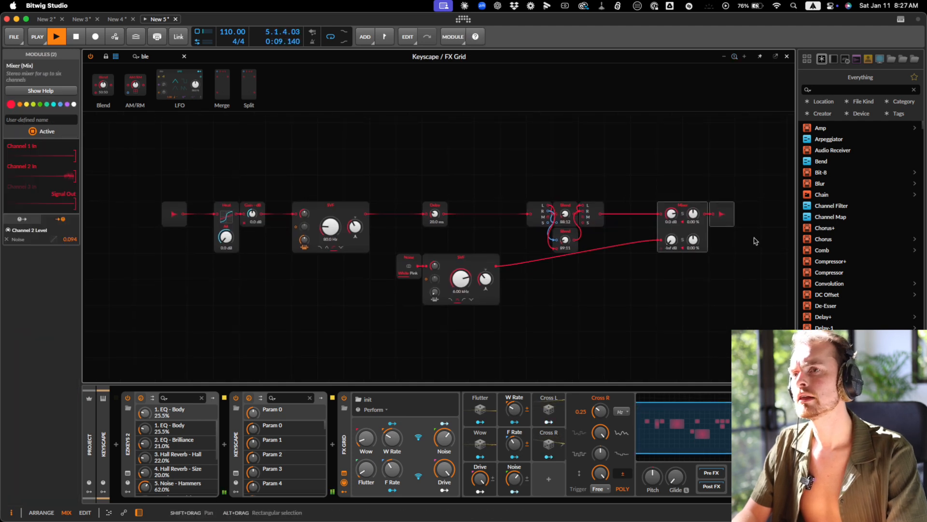
drag(670, 211, 748, 211)
- Shift the stereo crossfeed group slightly back toward Delay and move Noise with its SVF lower in the patch
drag(503, 195, 588, 237)
drag(589, 203, 560, 209)
drag(406, 245, 446, 271)
drag(454, 255, 454, 307)
- Add a Label above the Heat and Gain modules and name it Drive
click(151, 58)
text(label)
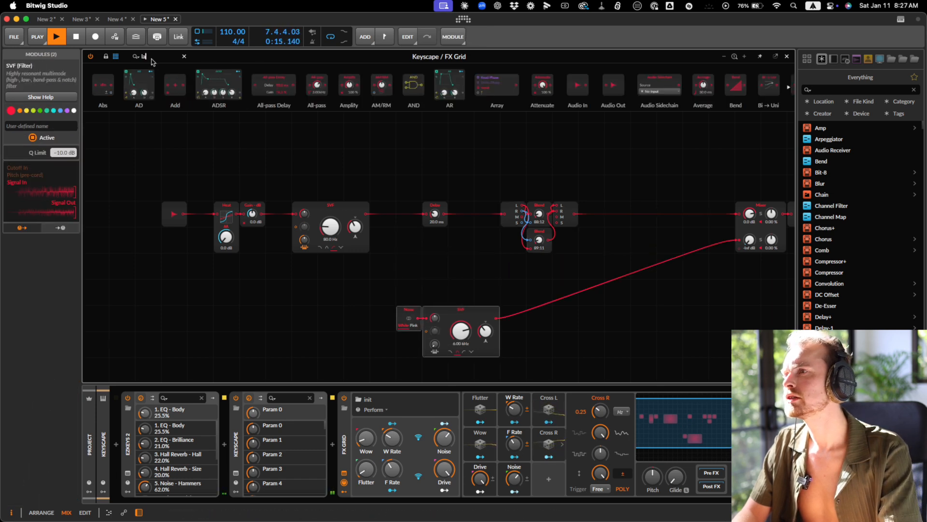
drag(120, 87, 241, 189)
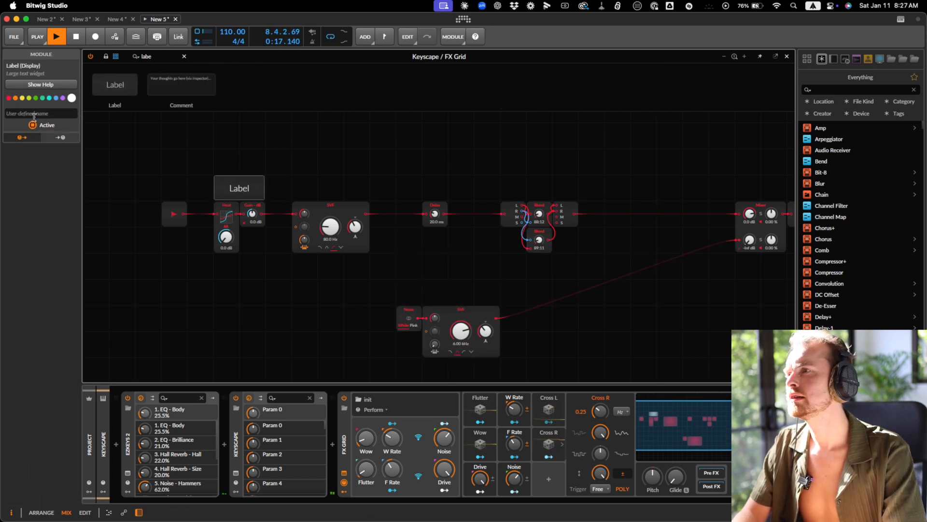
click(40, 113)
text(Drive)
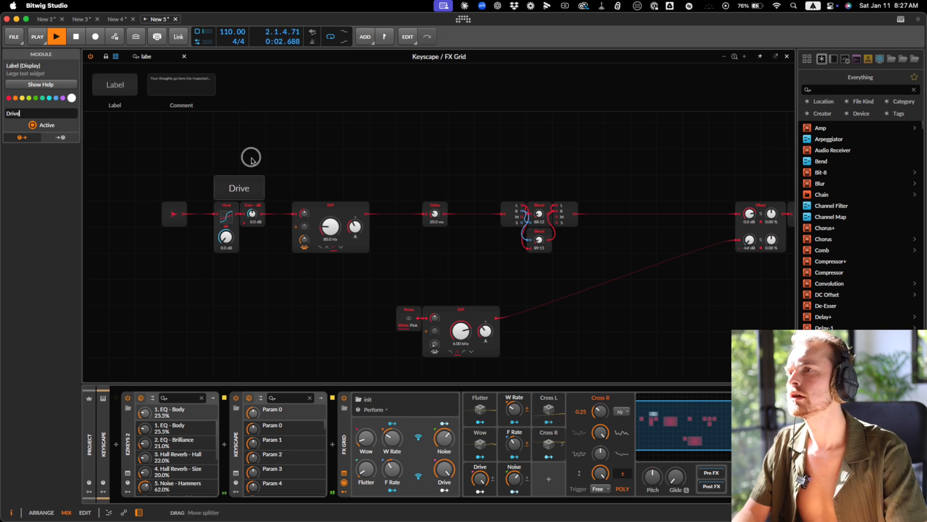
click(251, 158)
- Copy the Drive label above the 80 Hz SVF, rename it Bass Boost and widen it to the SVF's width
drag(236, 183, 306, 185)
click(34, 113)
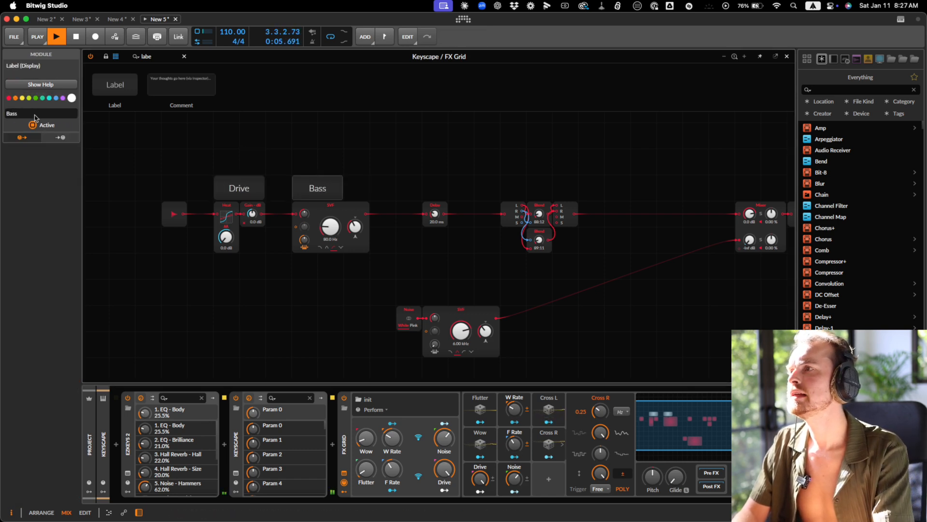
click(330, 117)
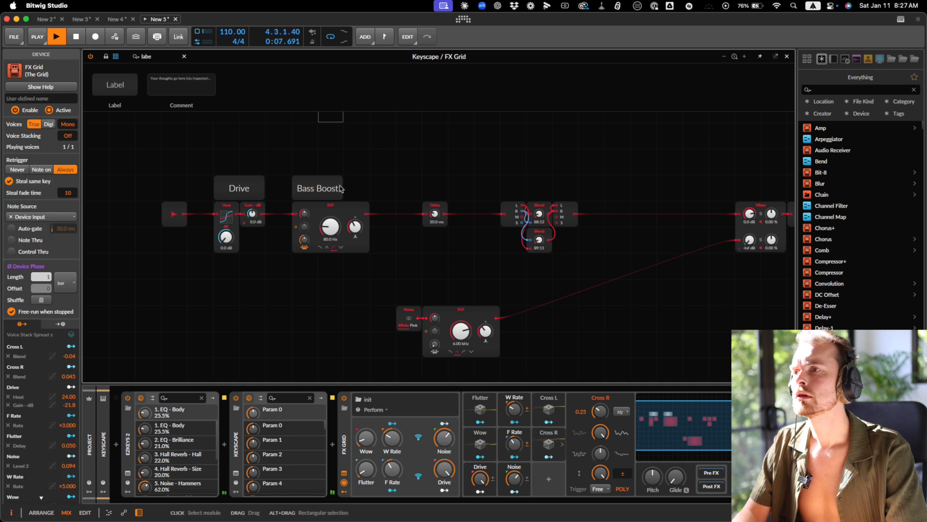
drag(343, 188, 369, 188)
- Search the modules for "ster" and insert a Stereo Split between the Bass Boost SVF and the Delay
click(432, 209)
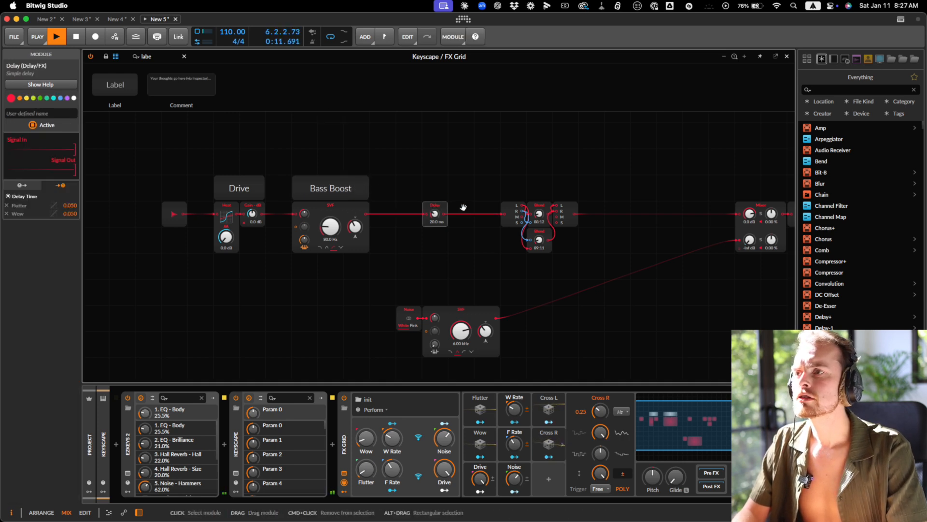
click(162, 56)
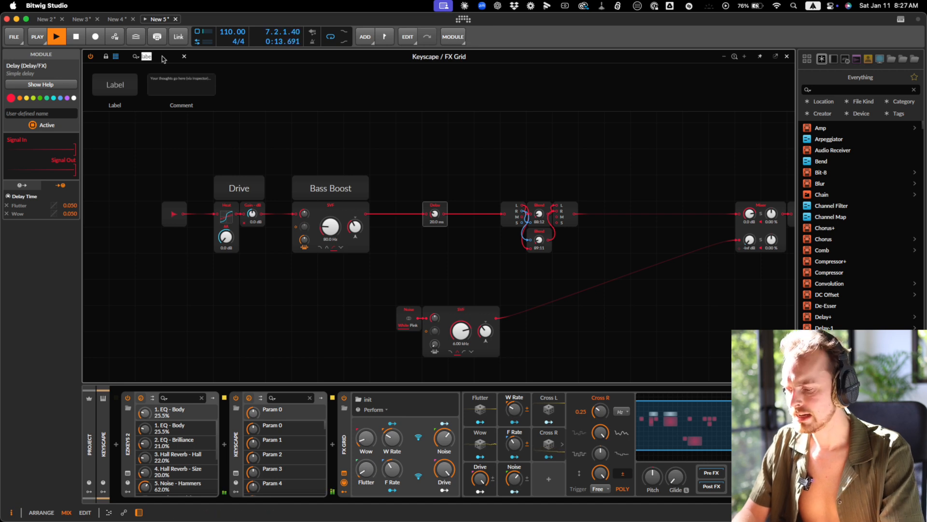
text(ster)
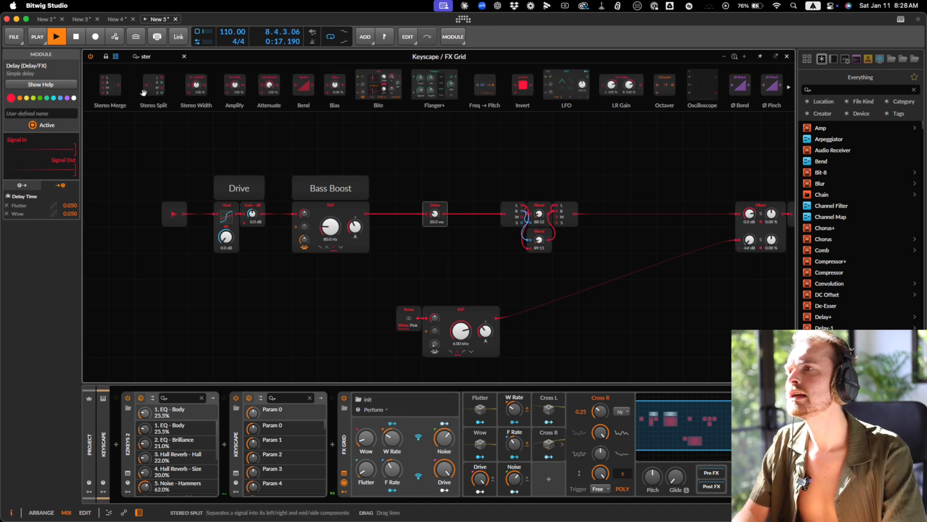
mouse_move(122, 81)
mouse_down()
mouse_move(379, 187)
mouse_move(366, 212)
mouse_up()
- Duplicate the Delay so the left and right channels each have one, then recombine them with a Stereo Merge before the crossfeed group
drag(429, 203, 437, 234)
key(super+d)
drag(389, 214, 426, 240)
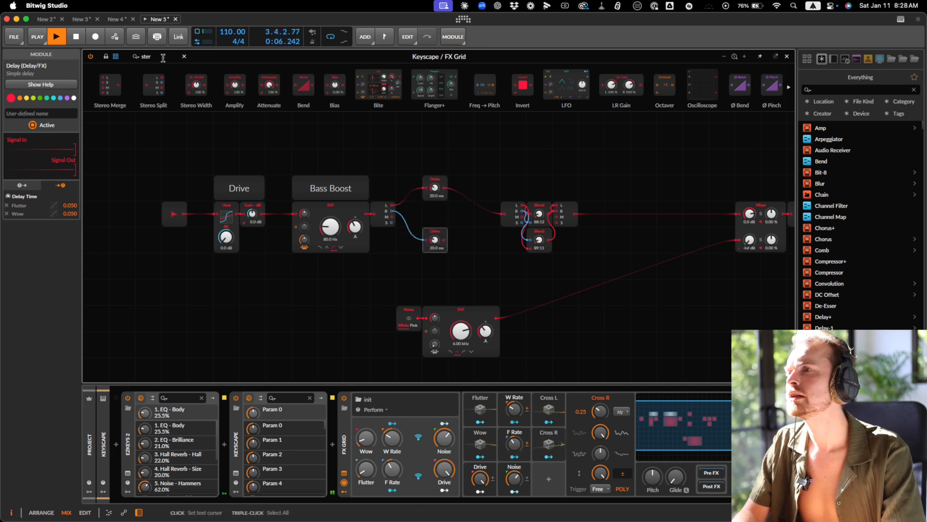
drag(110, 92, 477, 211)
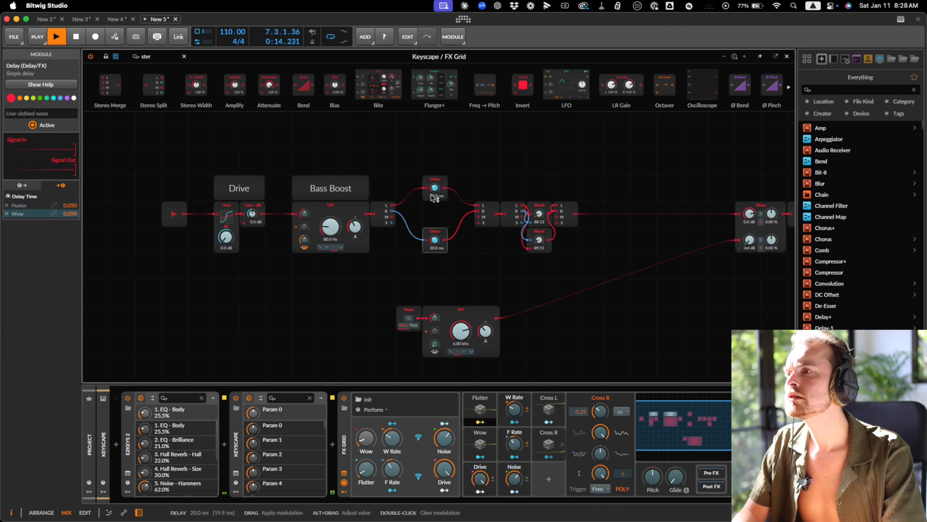
- Move the Cross L and Cross R modulators two slots along and copy Flutter, Wow, W Rate and F Rate into the freed slots
click(547, 406)
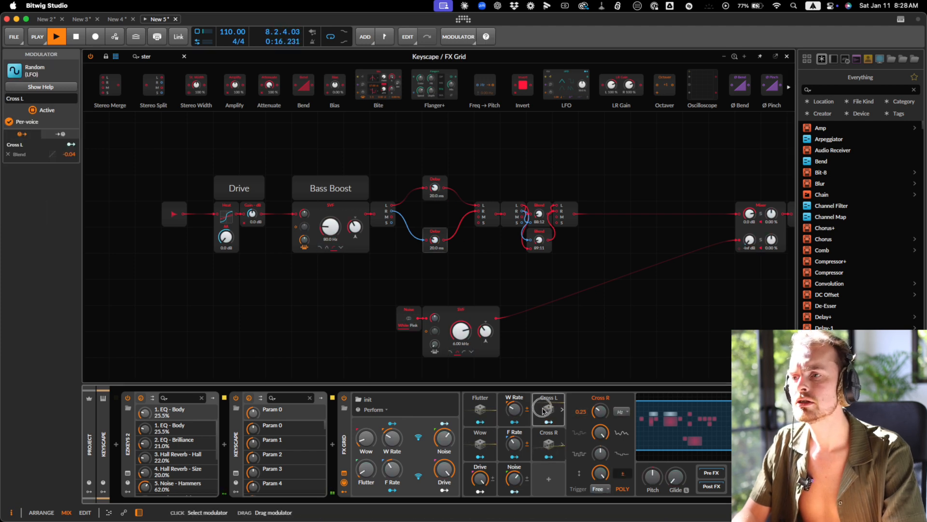
click(549, 440)
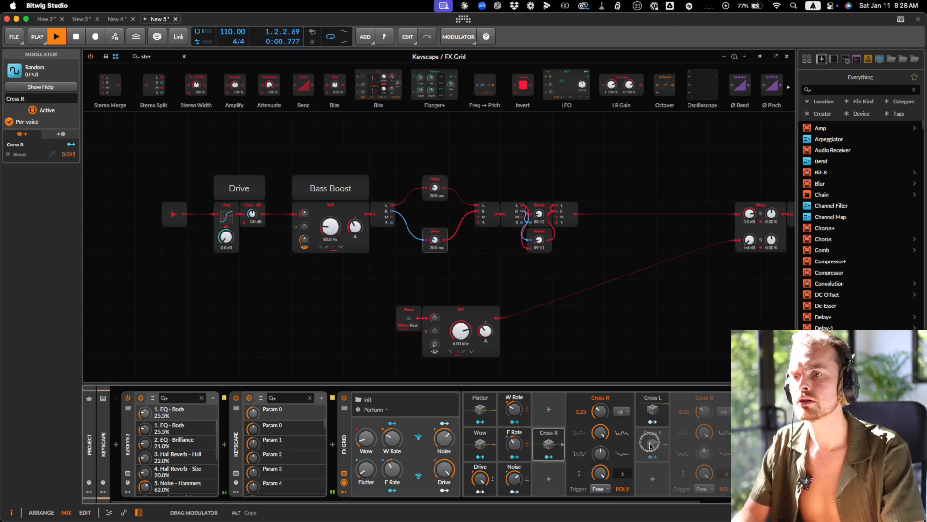
mouse_move(503, 413)
mouse_down()
mouse_move(540, 404)
mouse_move(519, 411)
mouse_up()
double_click(539, 405)
click(522, 411)
drag(574, 403, 688, 410)
drag(585, 440, 695, 441)
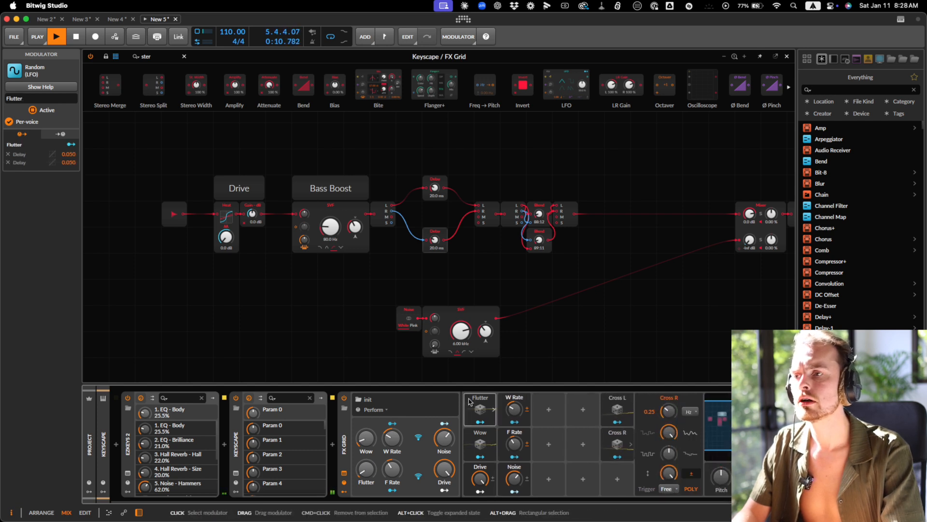
drag(468, 401, 560, 403)
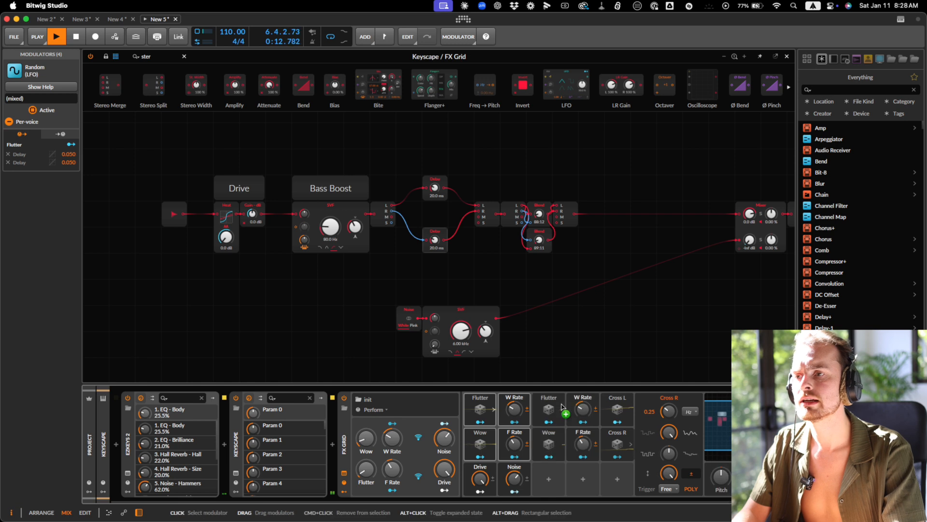
- Rename the copied modulators Flutter R and Wow R, and the original ones Flutter L and Wow L
click(560, 404)
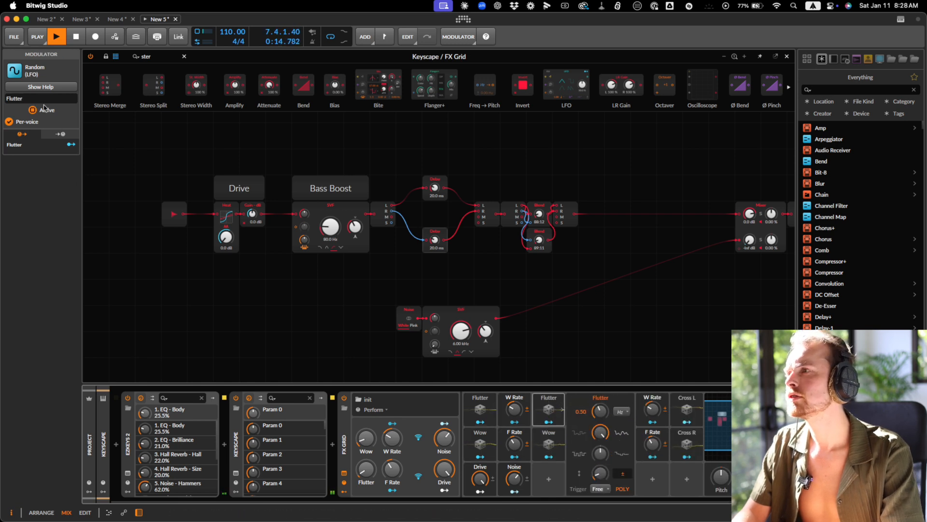
click(548, 437)
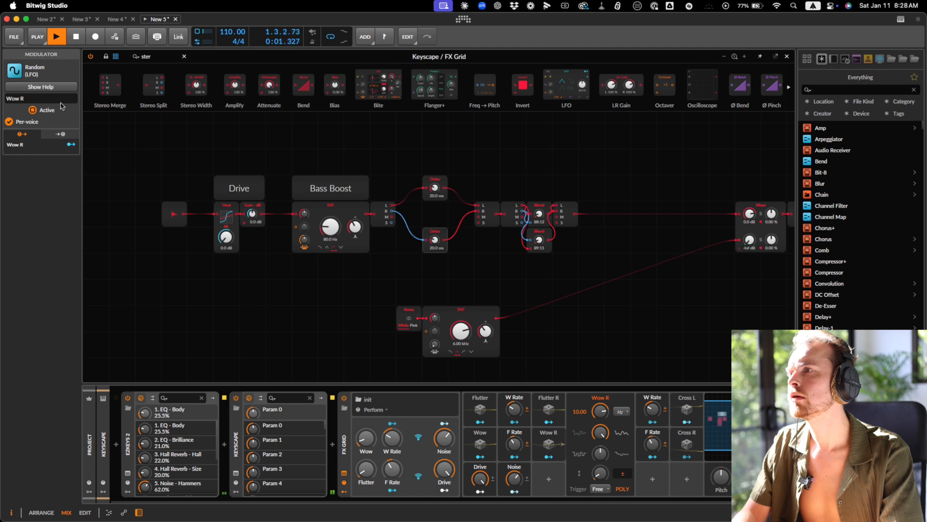
click(480, 408)
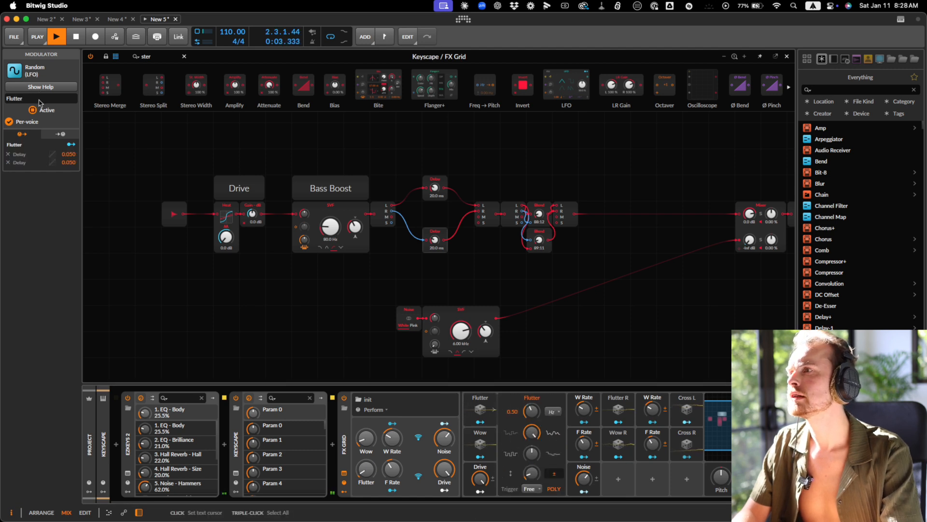
click(480, 442)
click(48, 97)
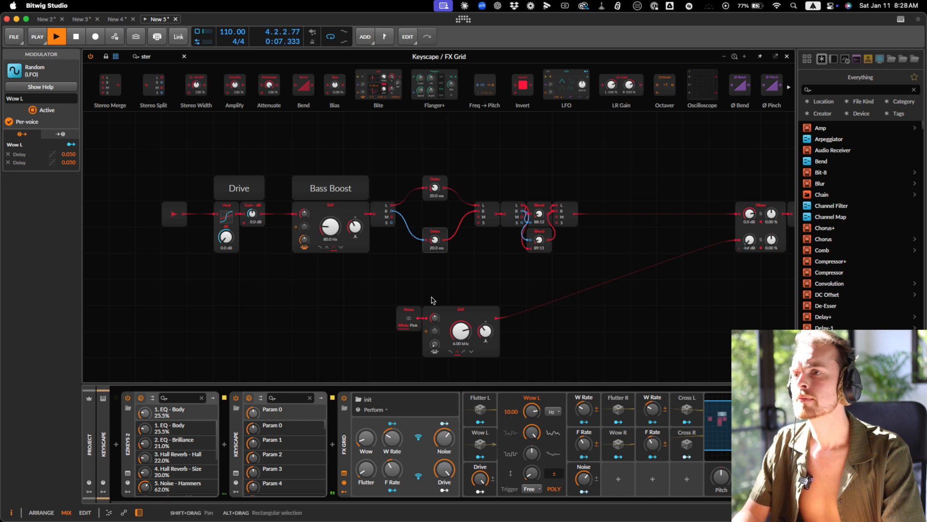
click(480, 422)
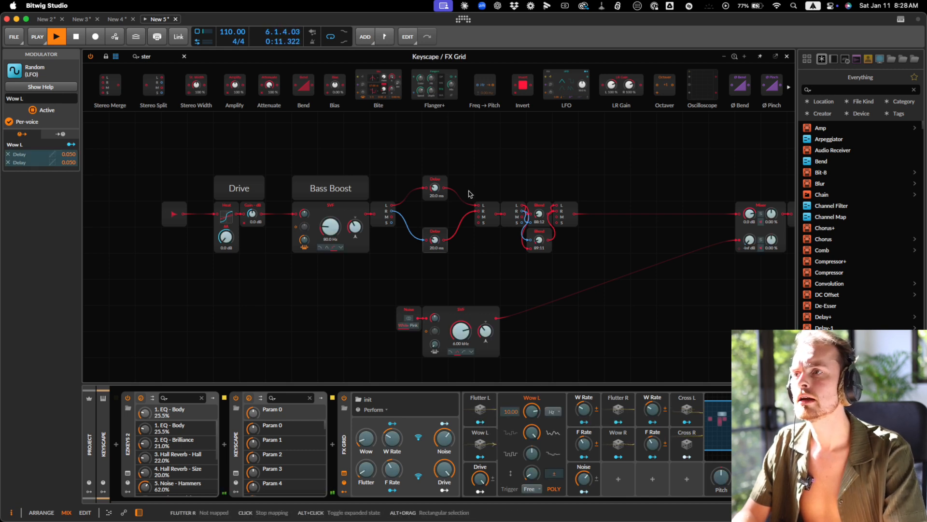
drag(435, 188, 435, 184)
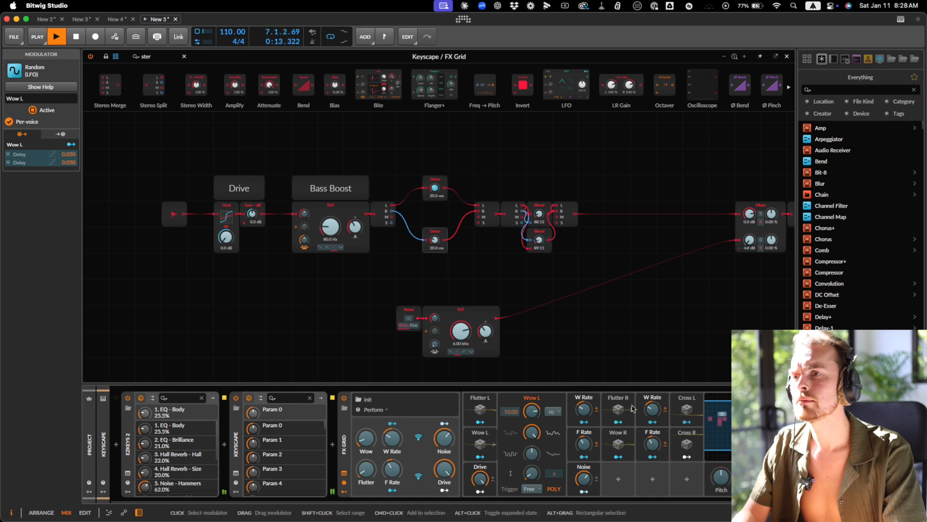
click(618, 457)
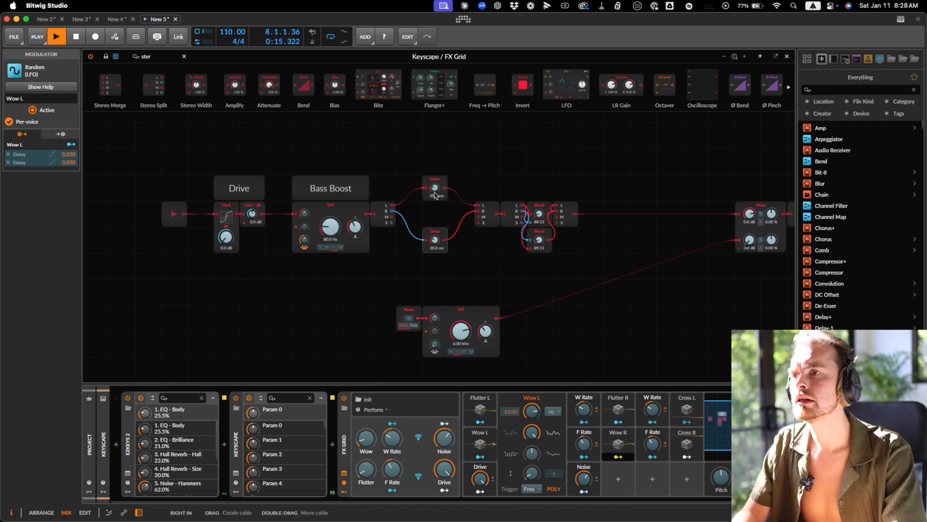
drag(435, 196, 435, 192)
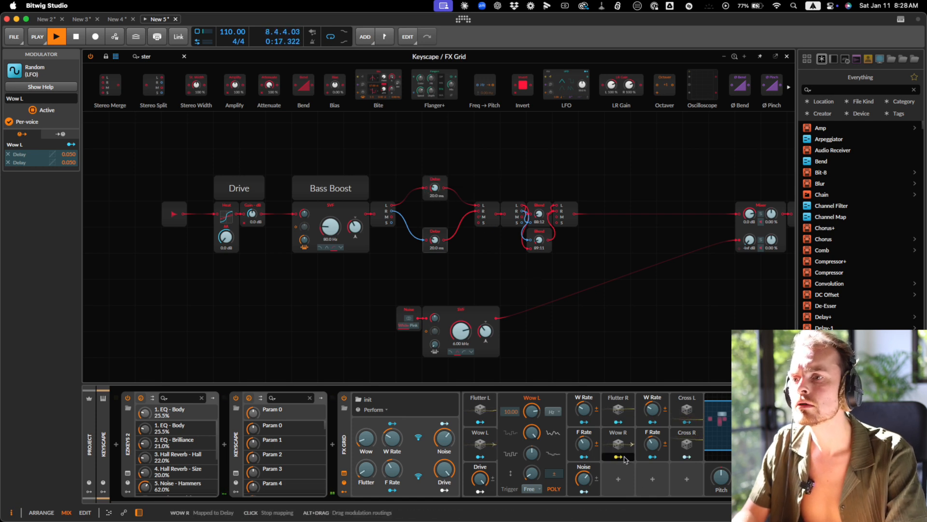
click(618, 457)
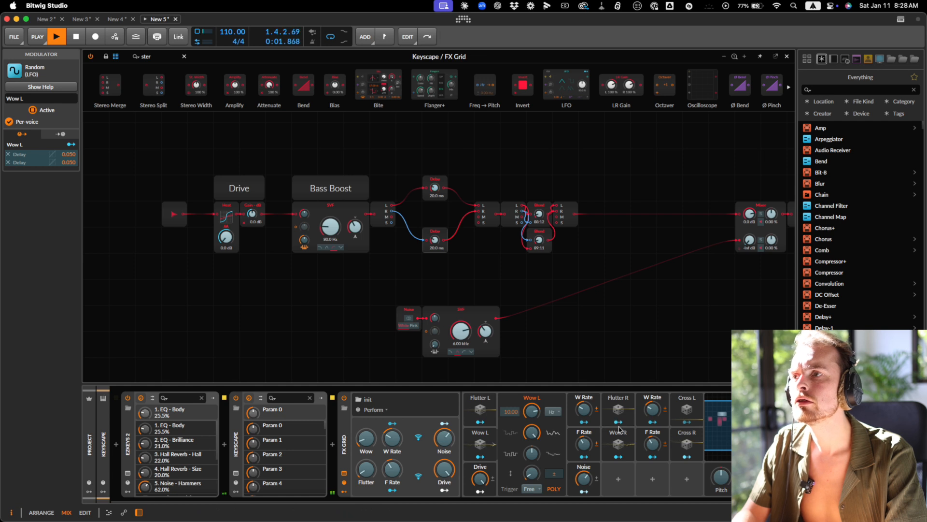
- Map Flutter R to the delay time of the right-channel Delay with a modulation amount of 0.050
click(618, 421)
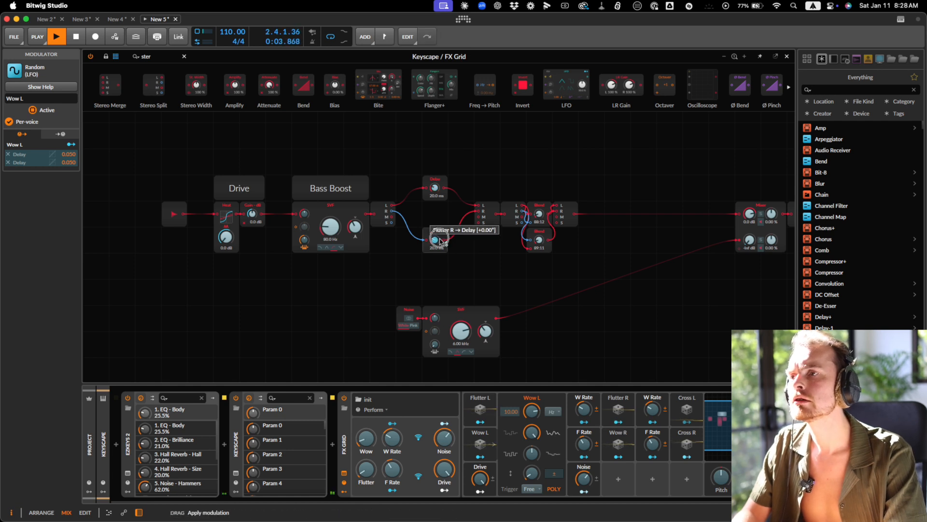
drag(440, 241, 439, 240)
click(480, 409)
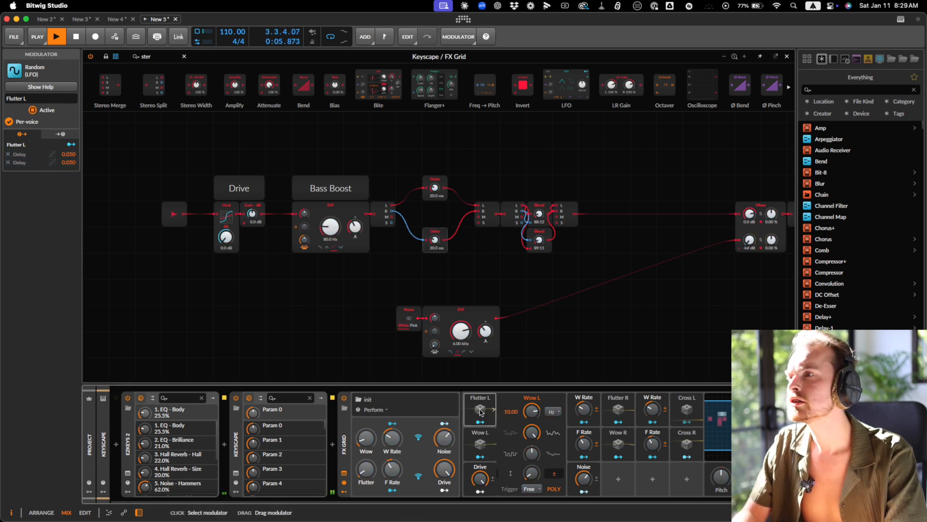
click(619, 409)
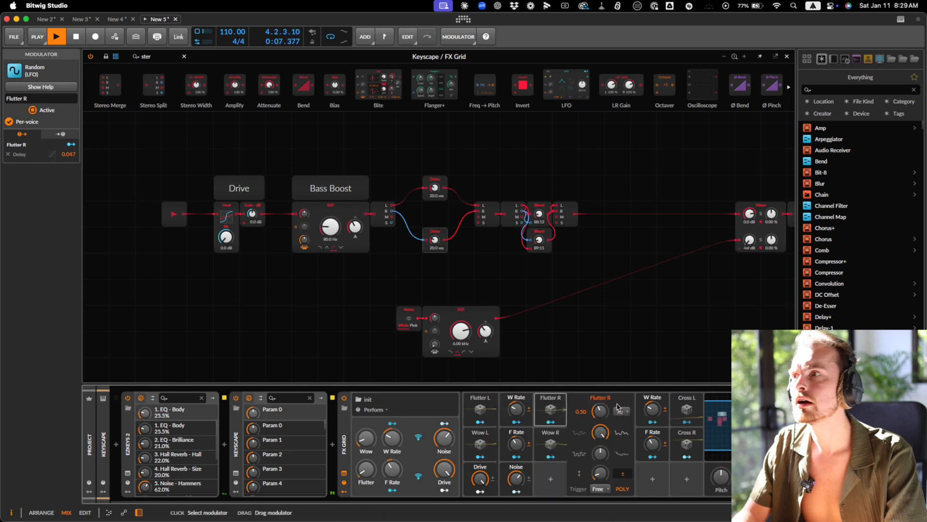
double_click(72, 155)
text(0)
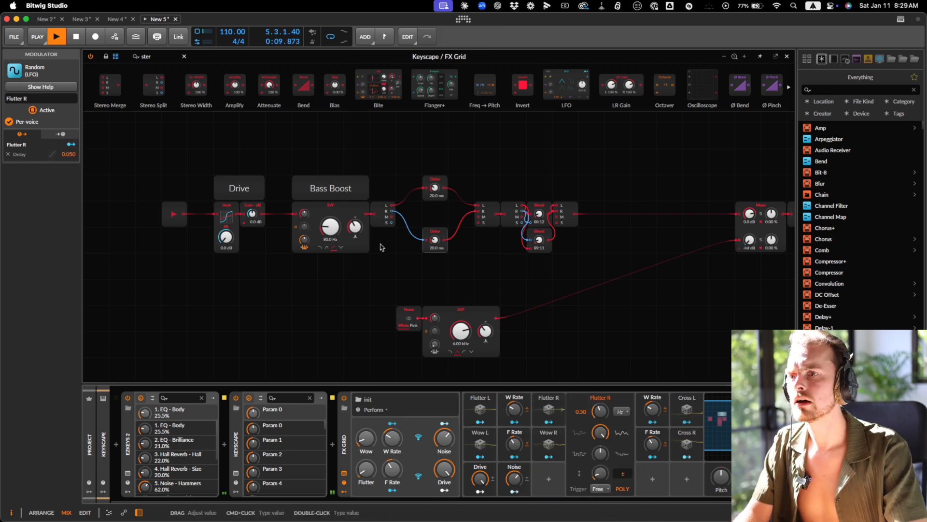
- Map Wow R to the right-channel Delay's time and set its modulation amount to 0.05
click(548, 440)
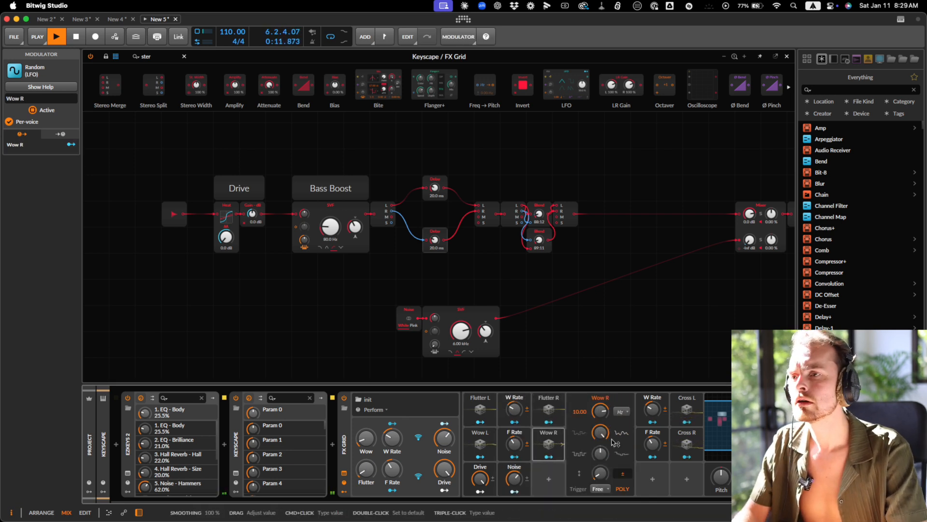
click(549, 456)
drag(434, 240, 434, 238)
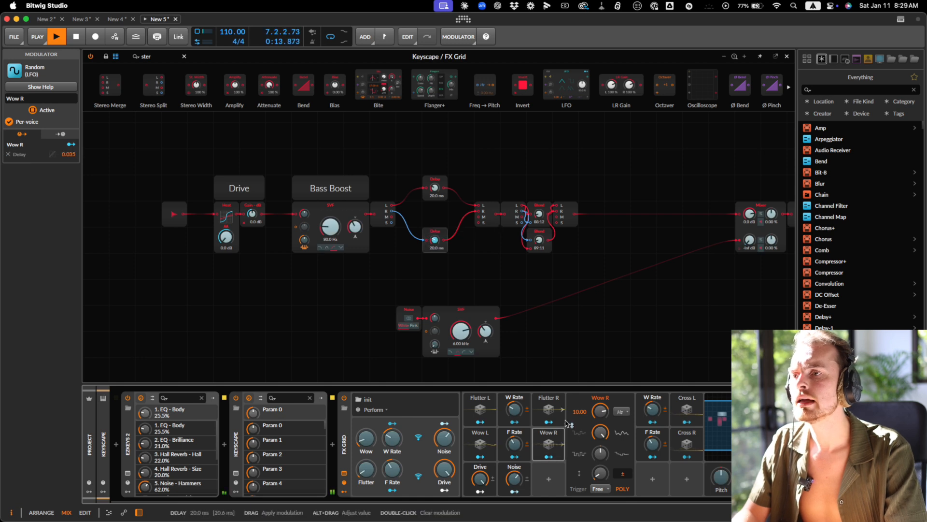
double_click(71, 155)
text(0)
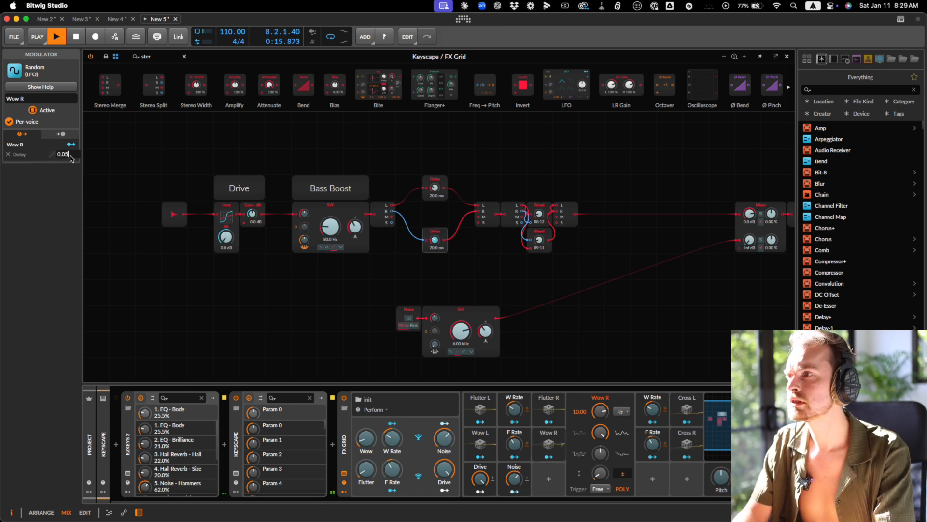
key(Return)
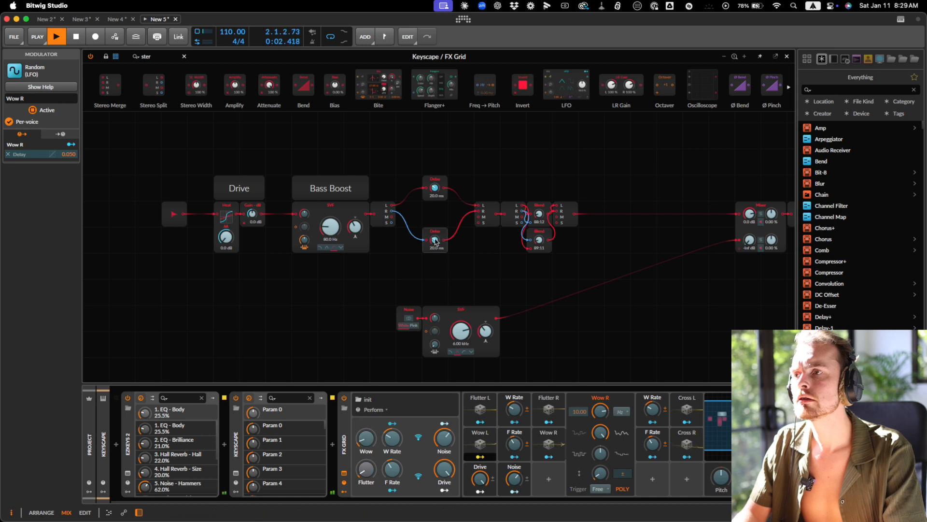
- Map the original F Rate macro to Wow R's rate with a modulation amount of ×3.000
click(521, 453)
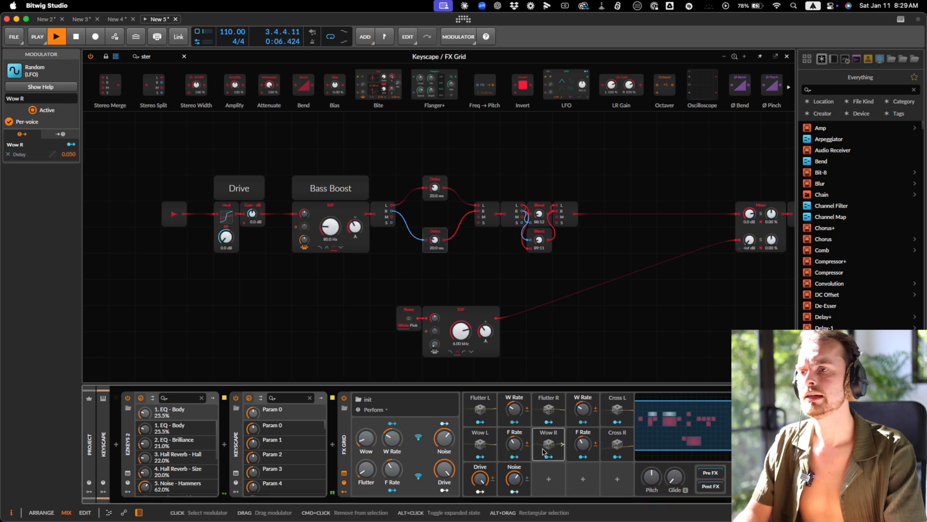
click(505, 446)
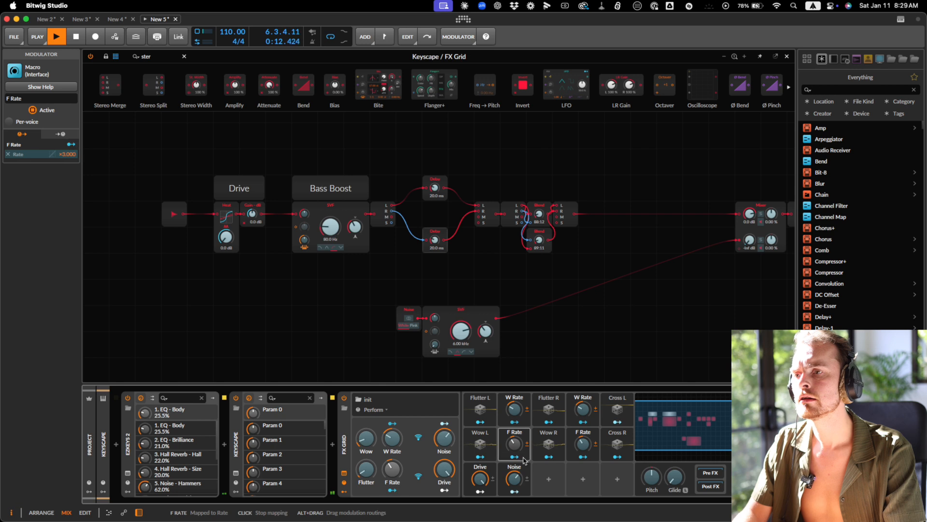
click(549, 442)
click(514, 456)
drag(598, 416, 598, 388)
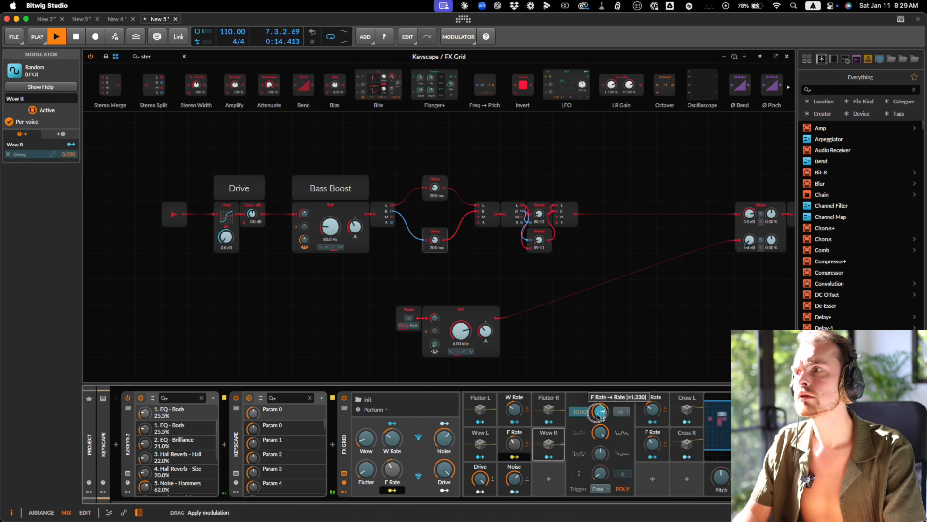
click(507, 431)
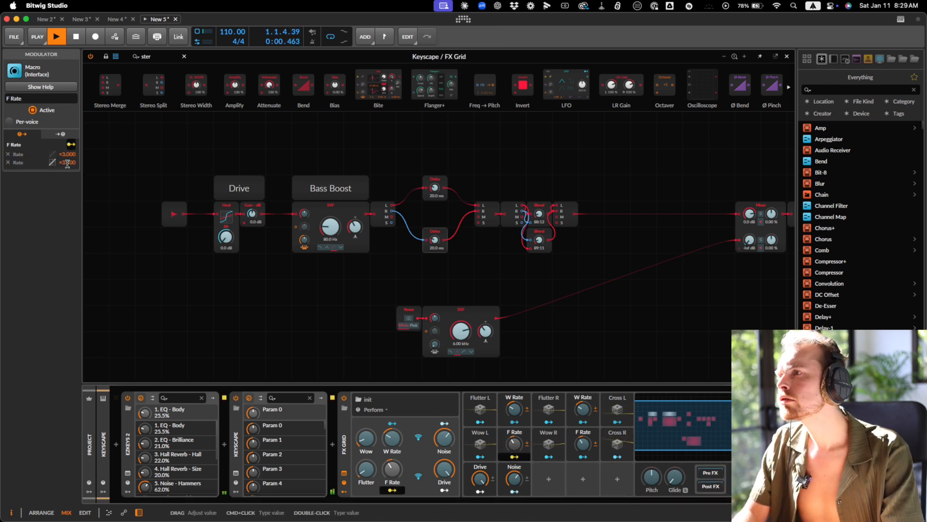
- Map the original W Rate macro to Flutter R's rate and set the modulation amount to ×5
click(517, 421)
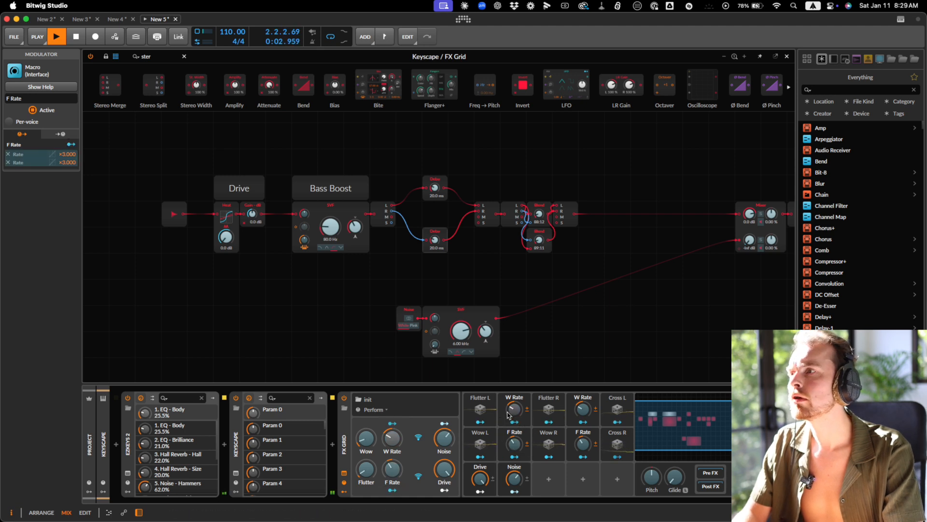
click(505, 411)
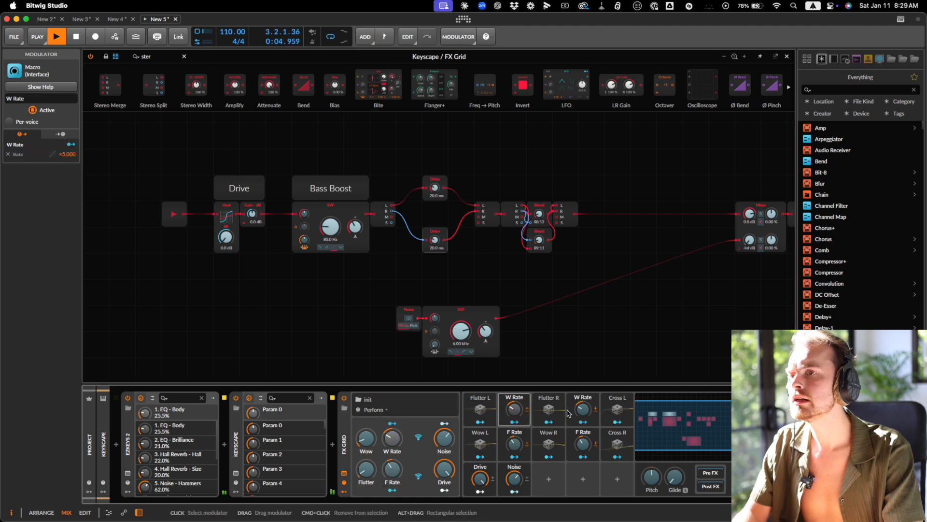
click(549, 408)
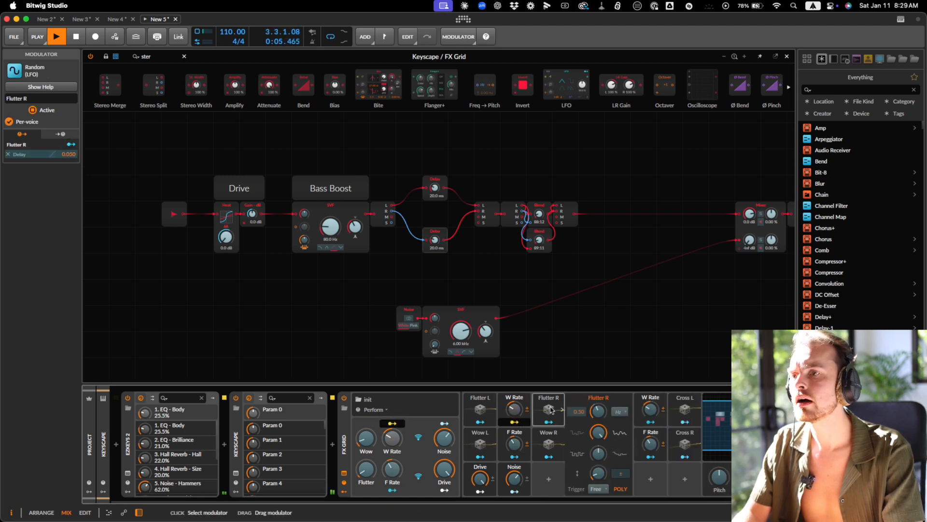
click(508, 409)
double_click(67, 163)
text(5)
key(Return)
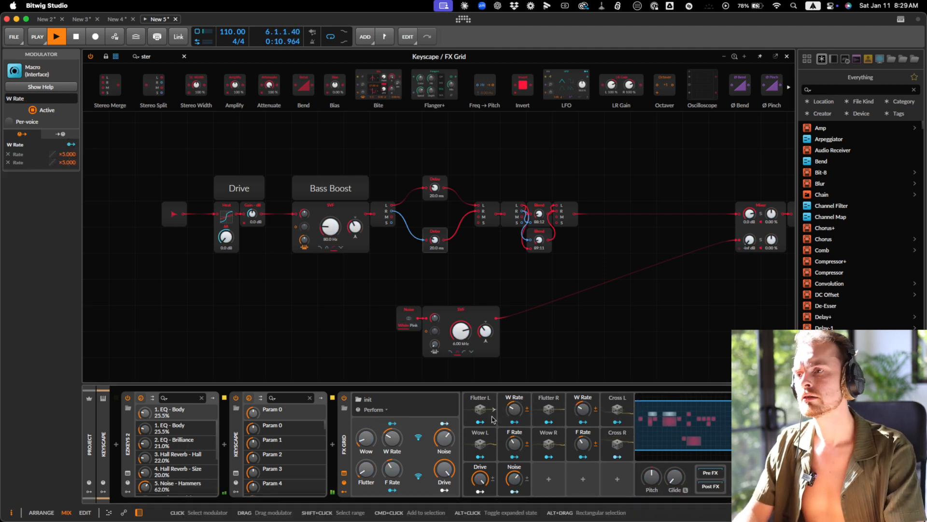
click(551, 408)
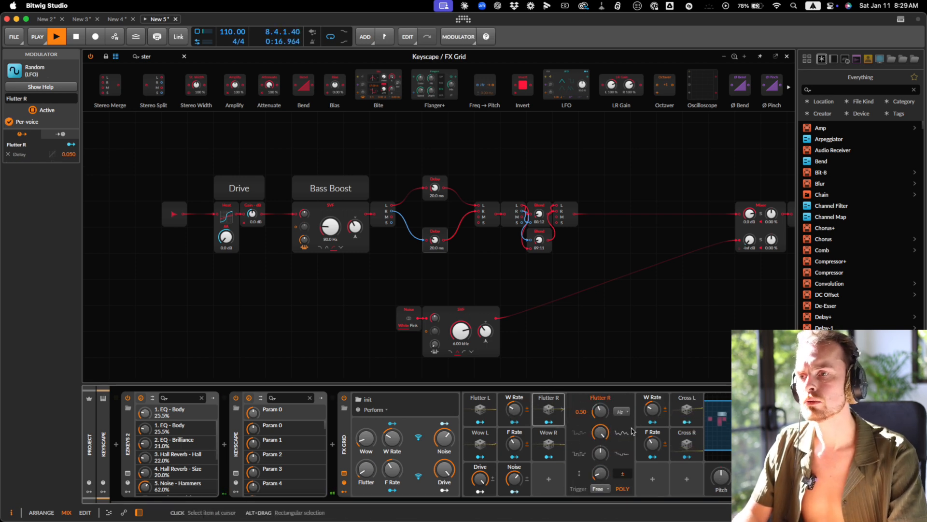
- Stop playback and move the Cross L and Cross R modulators one column over, freeing the slots beside the duplicate W Rate and F Rate macros
drag(364, 441, 364, 440)
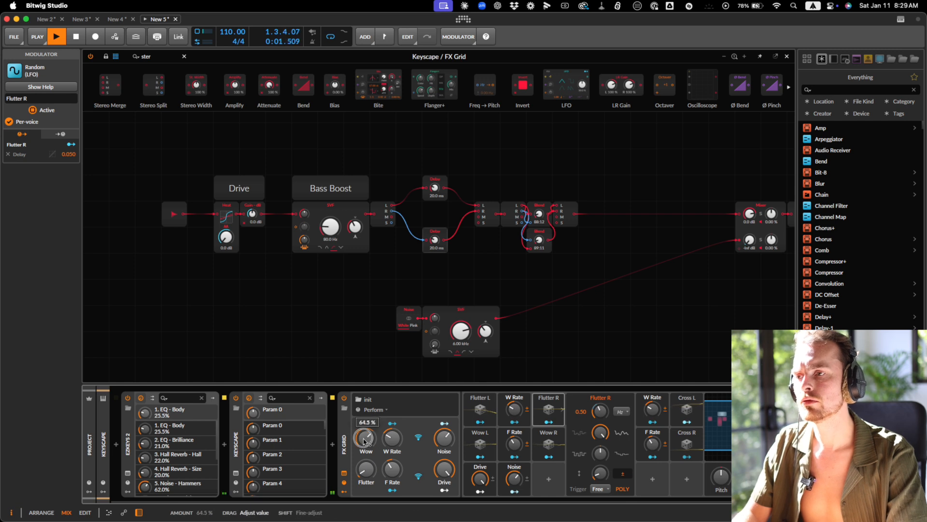
key(space)
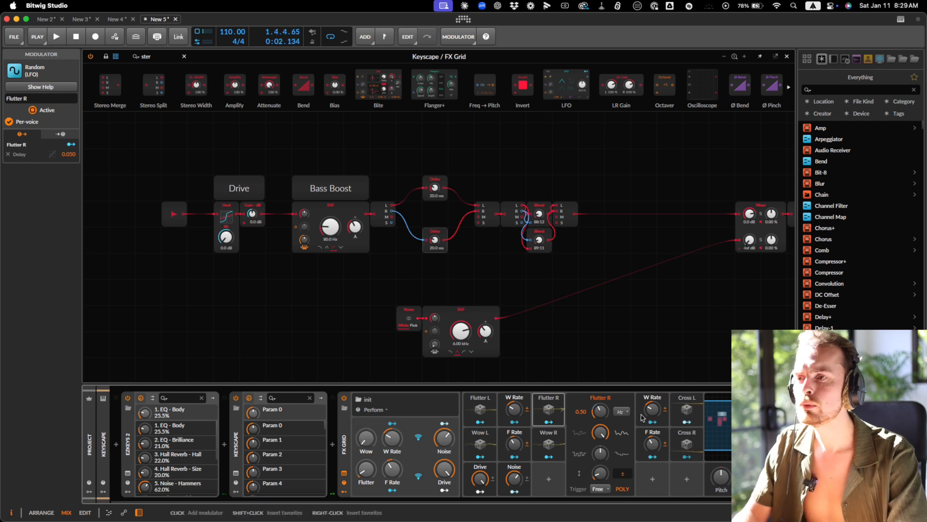
drag(687, 408, 721, 406)
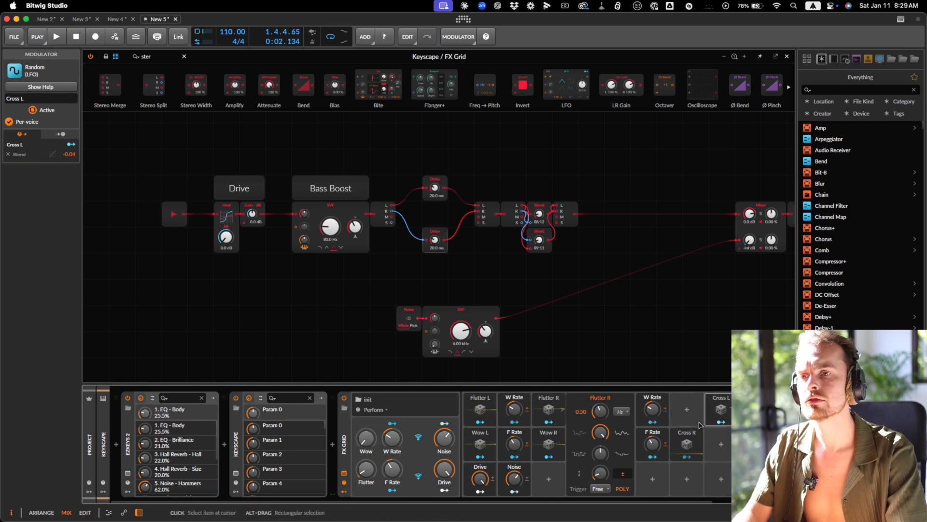
drag(687, 440, 721, 442)
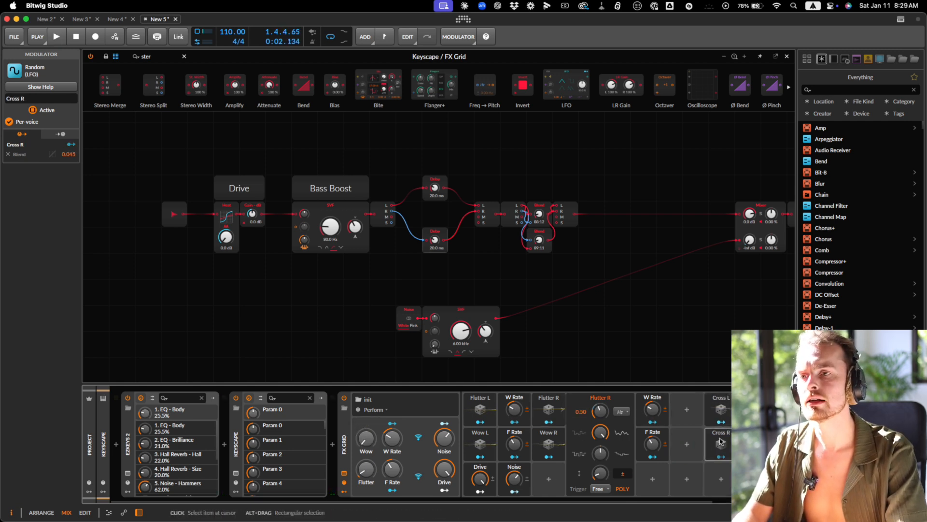
- Add a Macro modulator in the empty slot between the duplicate W Rate macro and Cross L
click(689, 410)
text(mac)
key(Down)
key(Return)
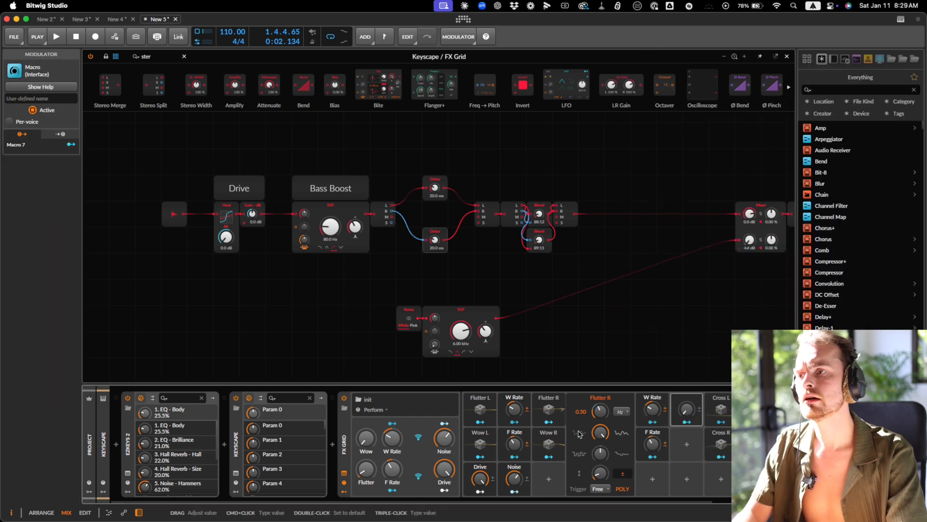
- Remove the Wow and Flutter knobs from the FX Grid's Perform remote controls page
right_click(366, 438)
click(391, 511)
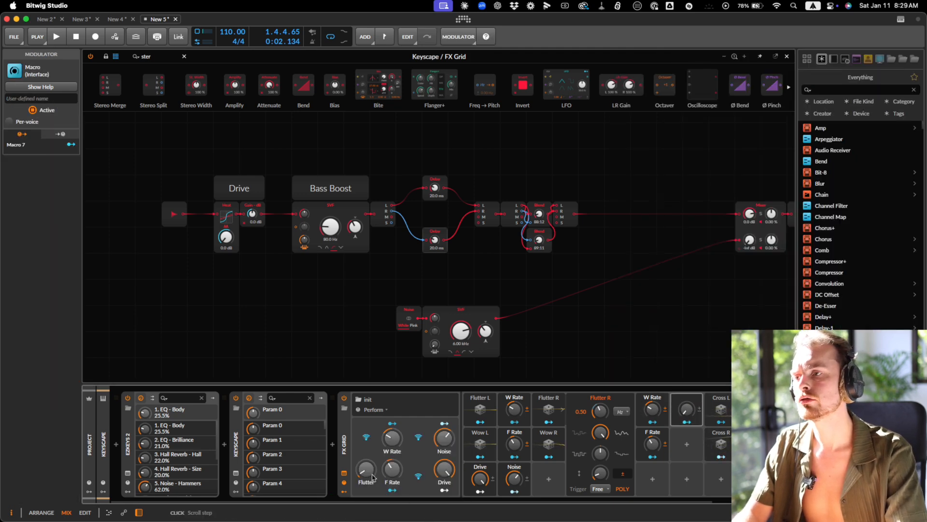
right_click(373, 478)
click(394, 512)
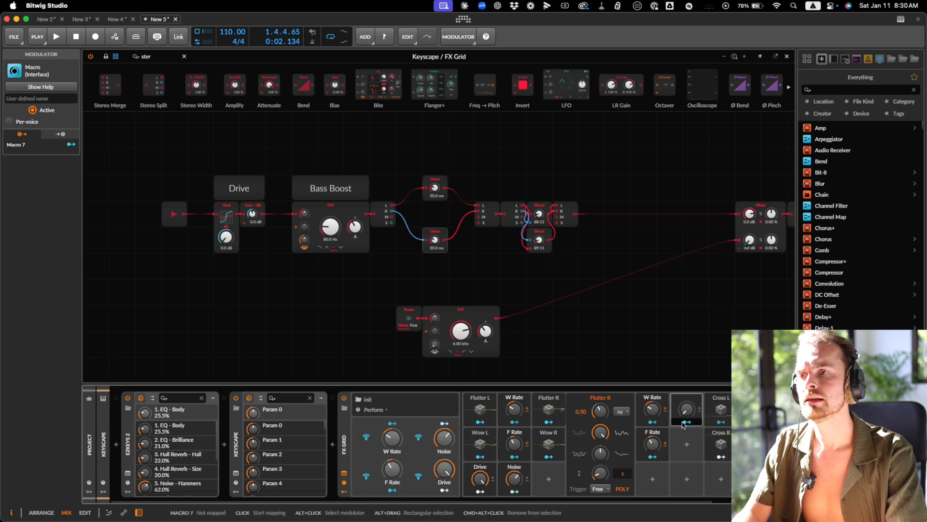
- Expand the Wow L random modulator to show its parameters in the FX Grid
click(480, 408)
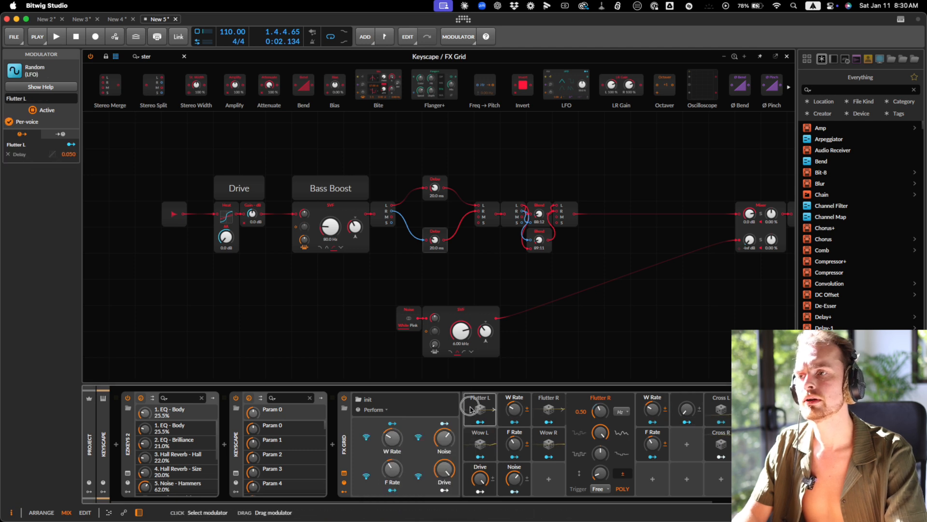
click(482, 439)
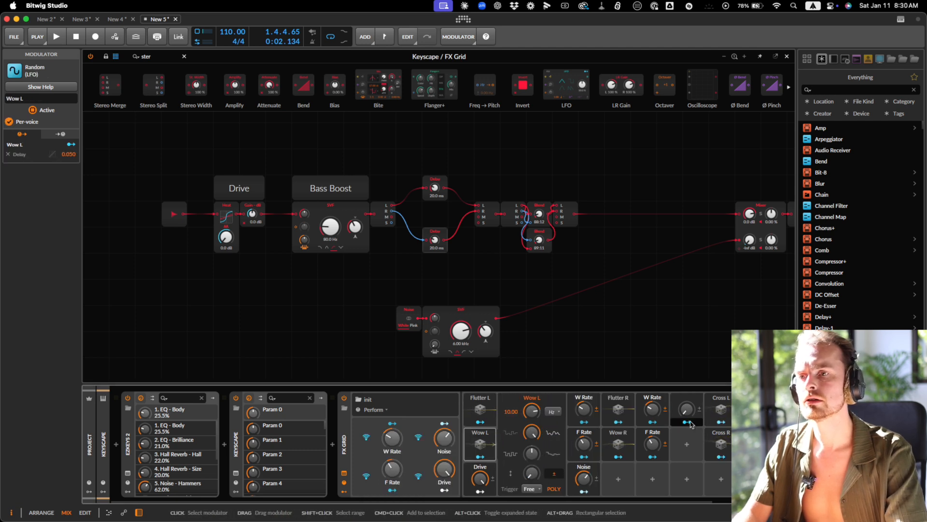
- Map the newly added macro to the amount of the Flutter L and Flutter R random modulators
click(485, 409)
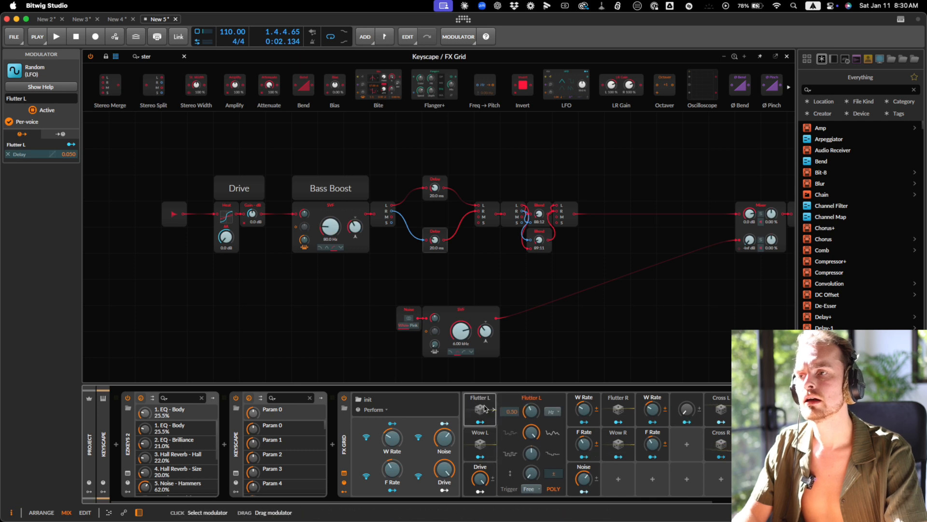
click(618, 408)
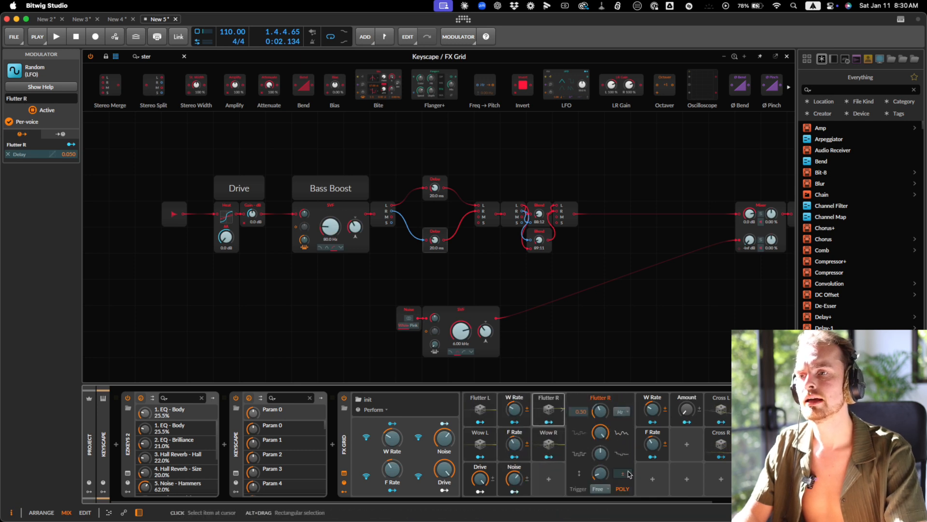
click(600, 474)
click(600, 474)
alt+click(598, 474)
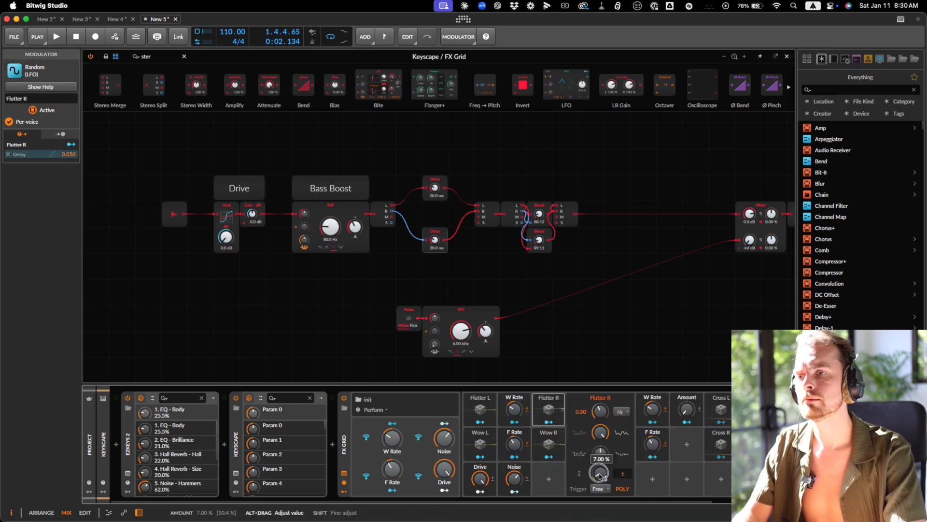
double_click(686, 398)
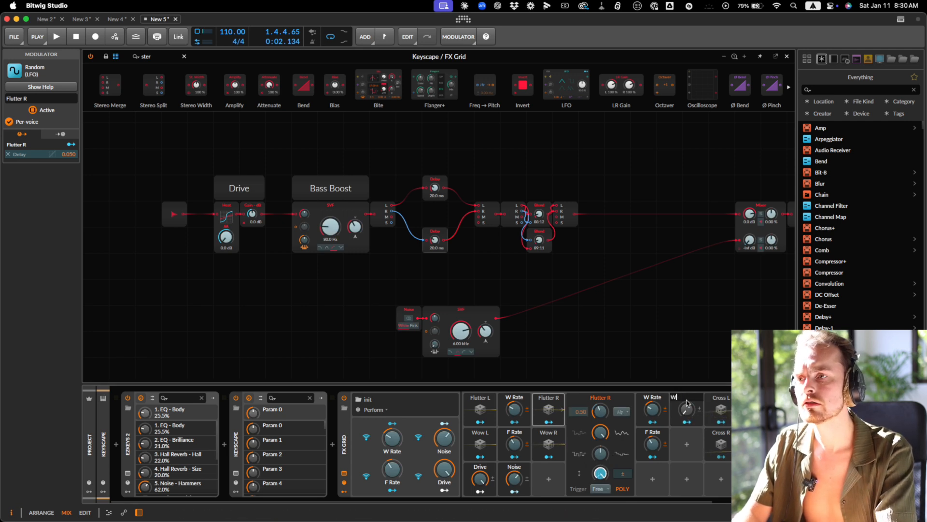
- Swap the names of the two left-channel random modulators, making the 0.50 Hz one Wow L and the 10 Hz one Flutter L
click(475, 407)
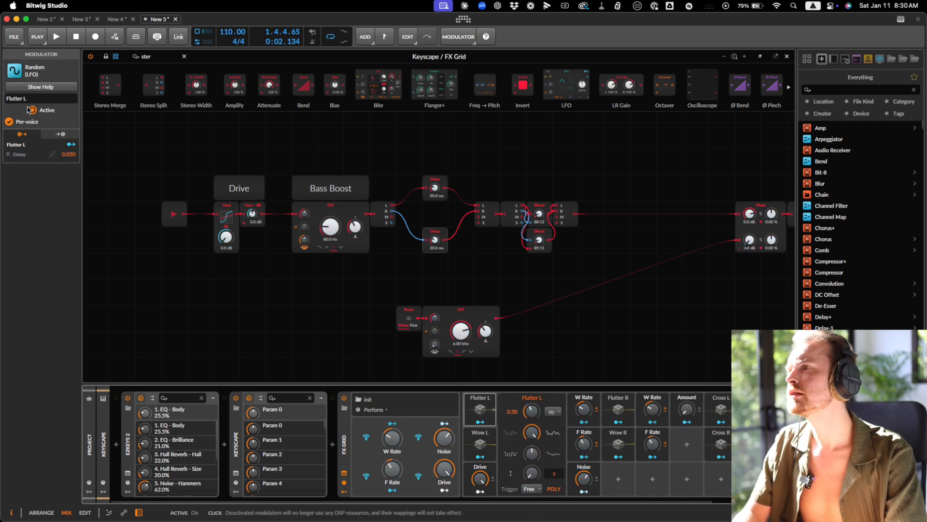
double_click(10, 98)
click(479, 440)
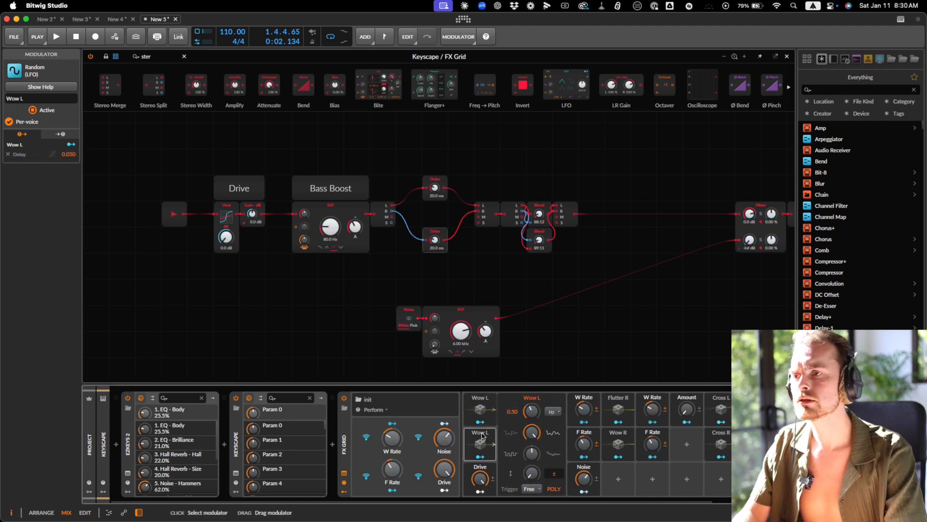
click(15, 99)
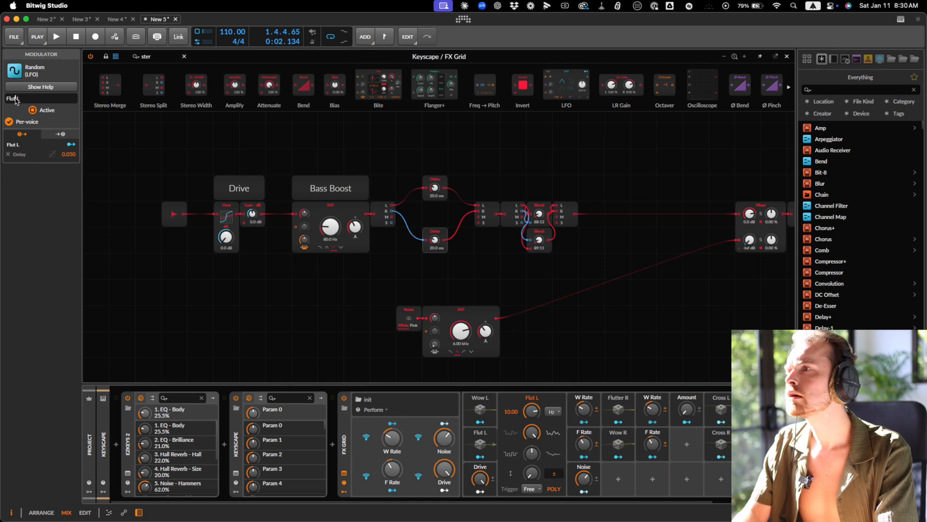
text(er)
key(Return)
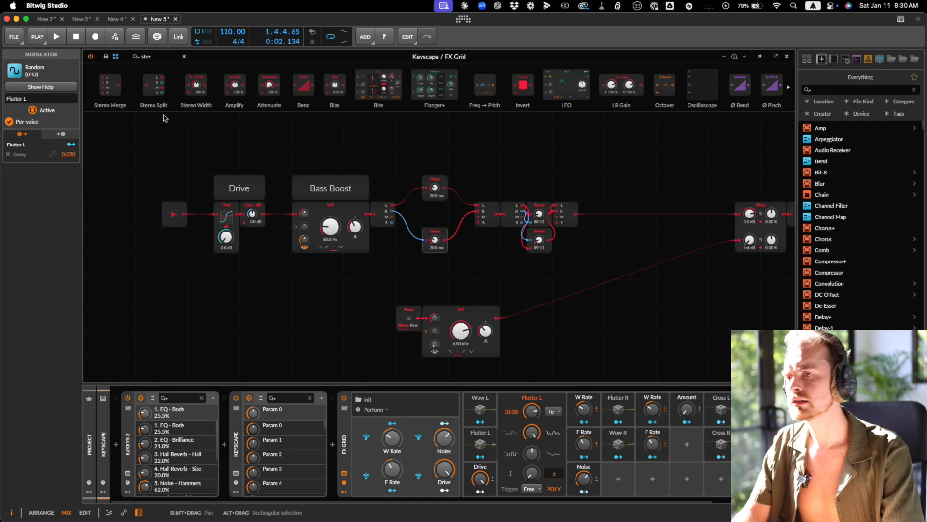
- Swap the names of the right-channel random modulators, making the 0.50 Hz one Wow R and the 10 Hz one Flutter R
click(618, 408)
click(15, 98)
text(W R)
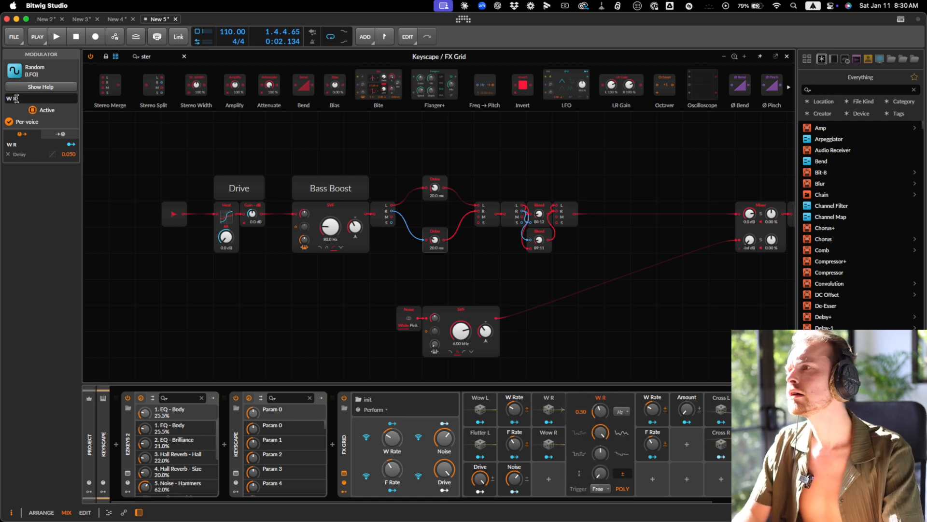
key(Return)
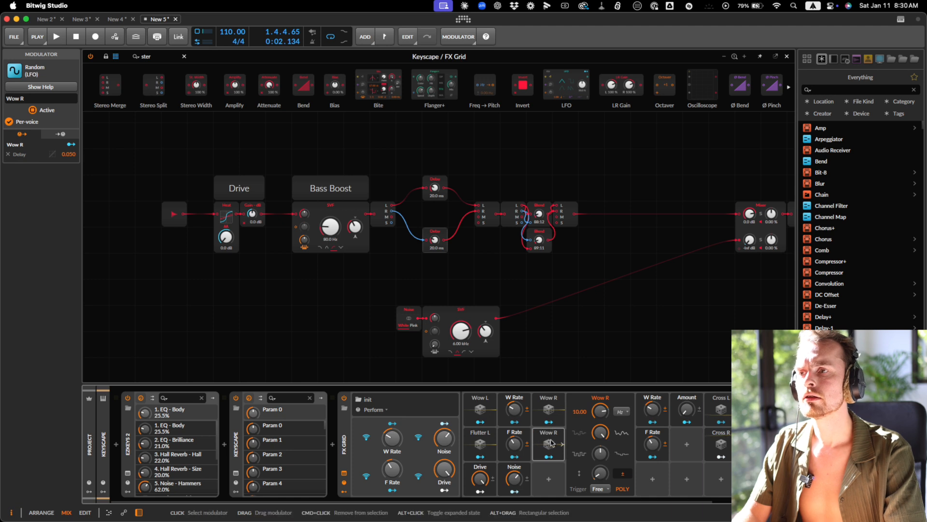
double_click(11, 98)
text(Flutte)
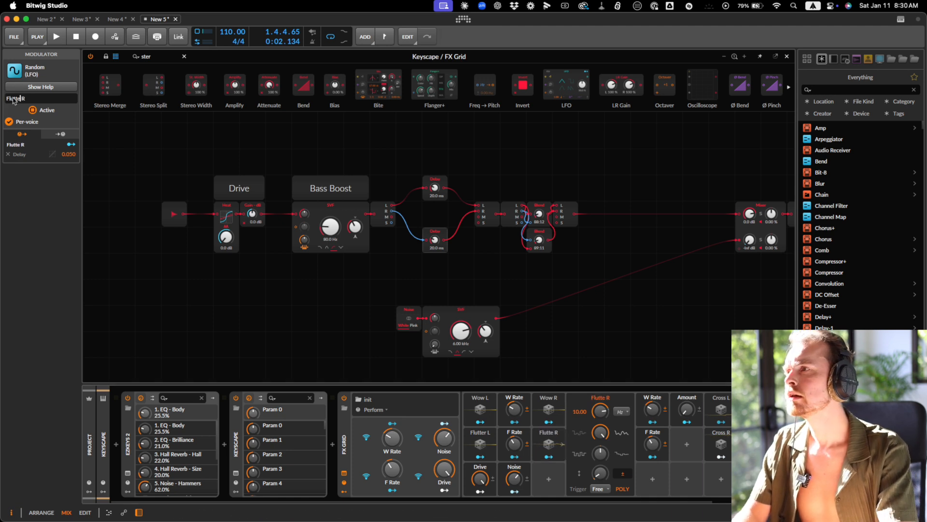
text(r)
key(Return)
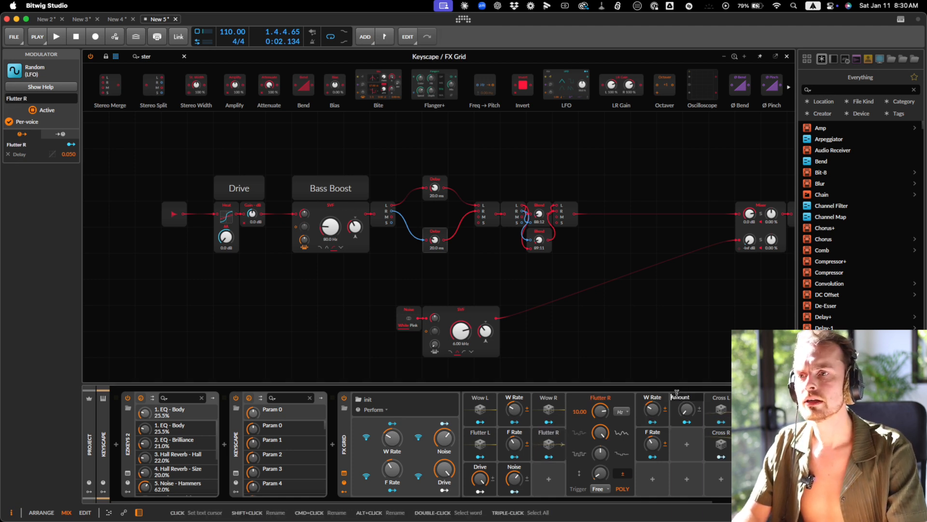
- Rename the Amount macro as Wow Amount and add another Macro modulator in the slot beneath it
text(Wow)
click(688, 446)
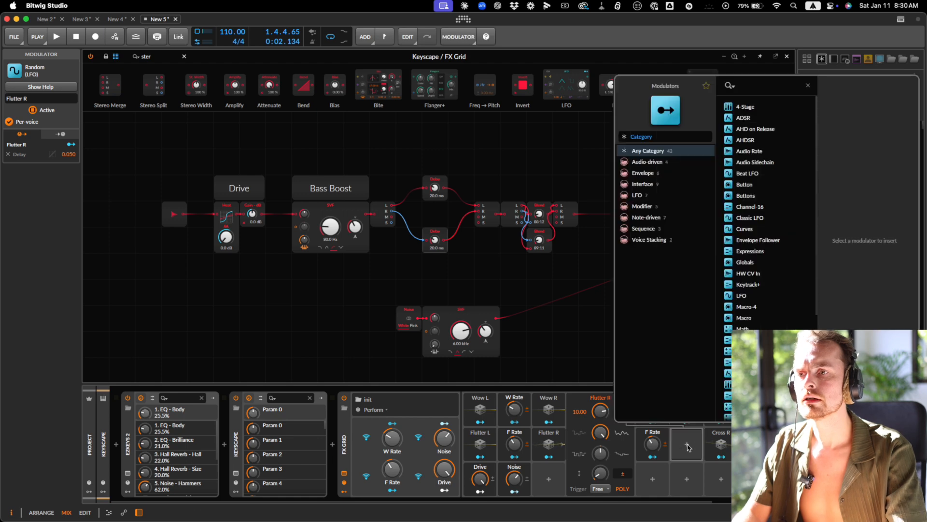
text(mac)
key(Escape)
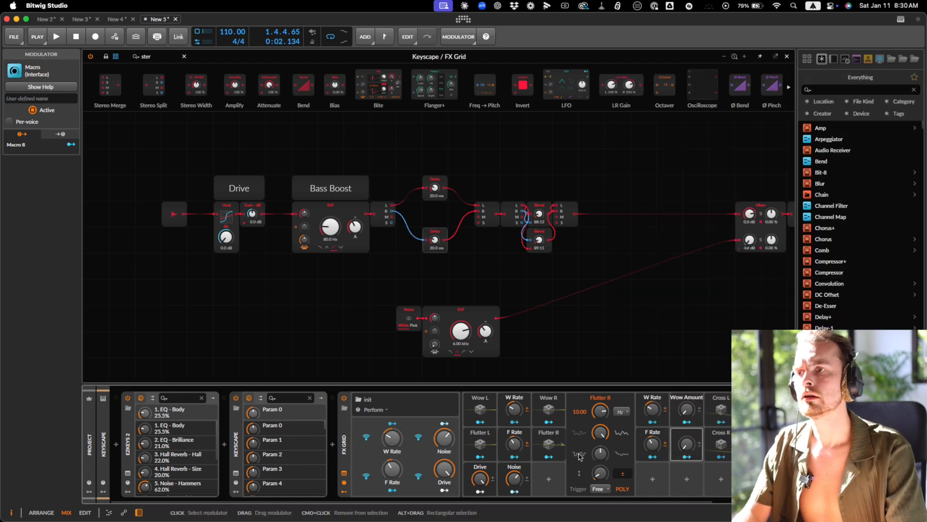
- Map the new macro to the amounts of Flutter L and Flutter R at 1.000 and name it Flutter Amount
click(480, 441)
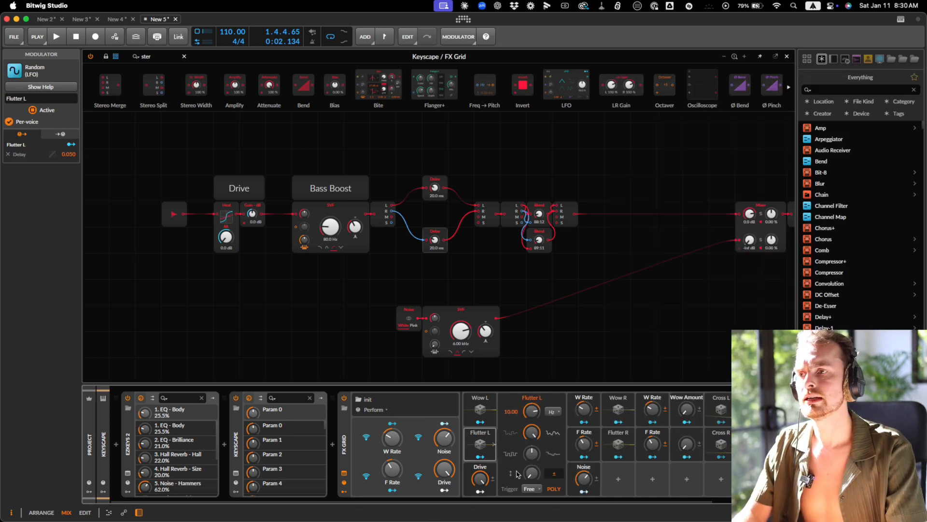
click(617, 441)
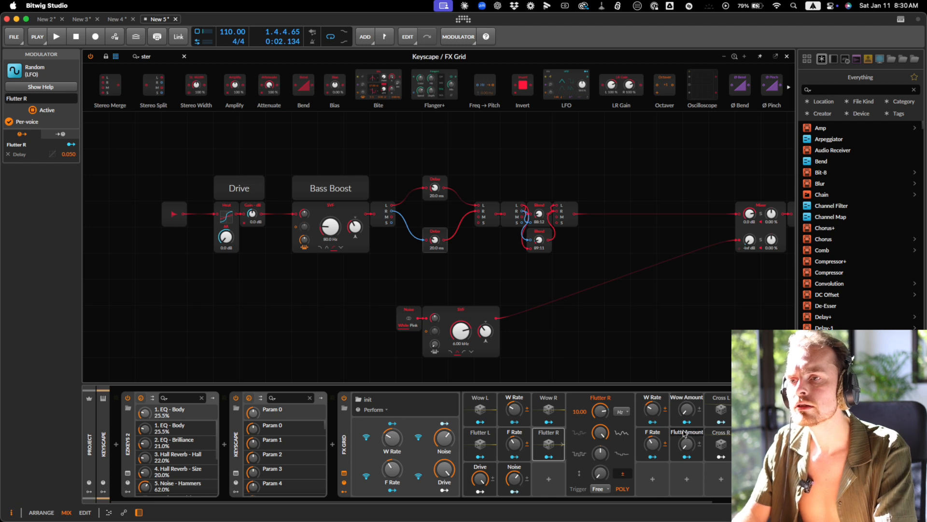
click(687, 456)
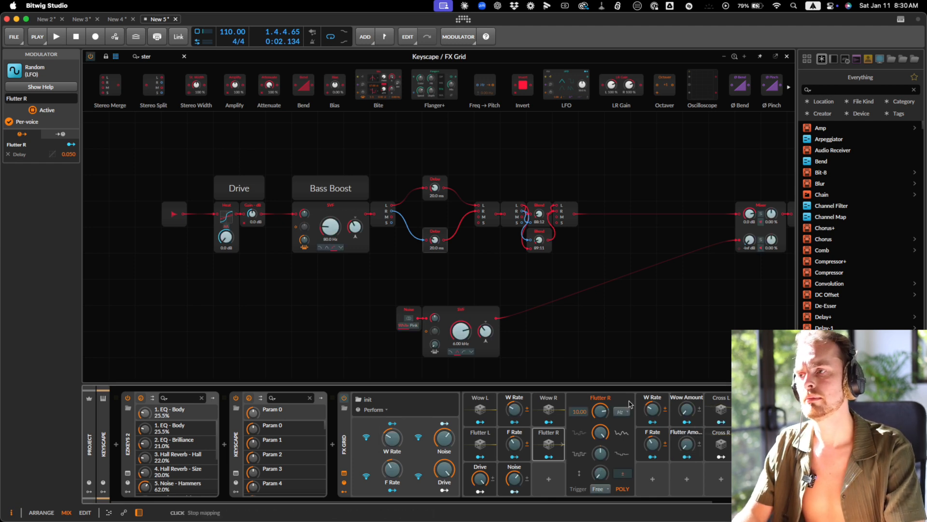
- Assign the Wow Amount and Flutter Amount macros to the free slots beside W Rate and F Rate on the Perform remote controls page
click(366, 437)
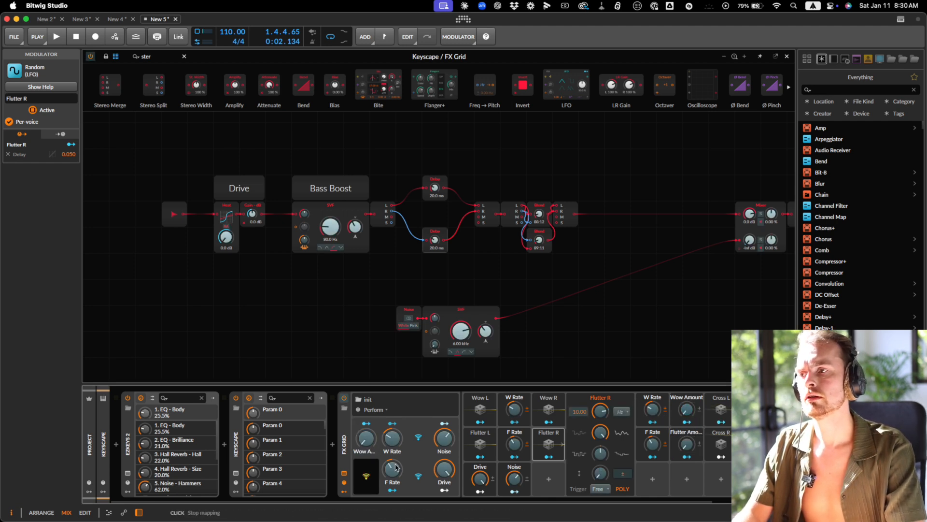
click(687, 444)
- Audition the effect in playback while adjusting Wow Amount, W Rate and Flutter Amount (about 13%), and compare it with the FX Grid bypassed
key(space)
drag(366, 440, 366, 440)
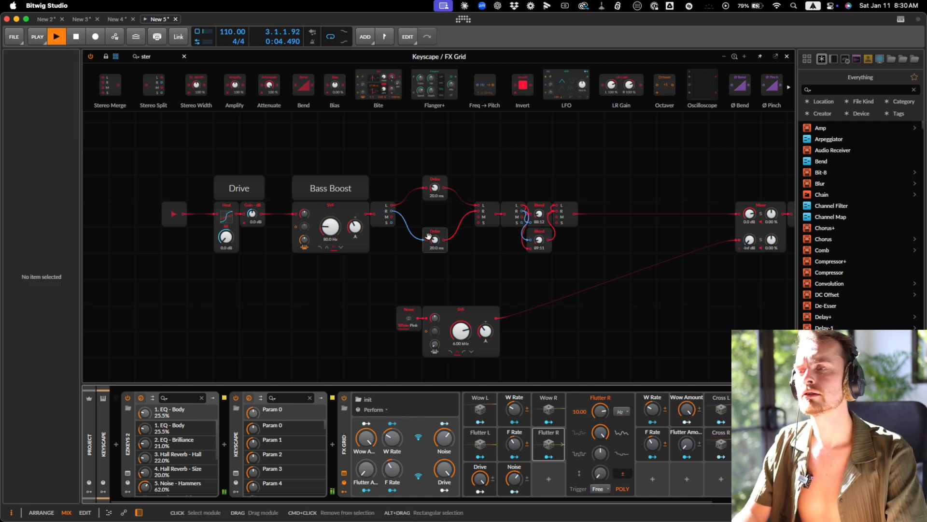
drag(391, 442, 394, 442)
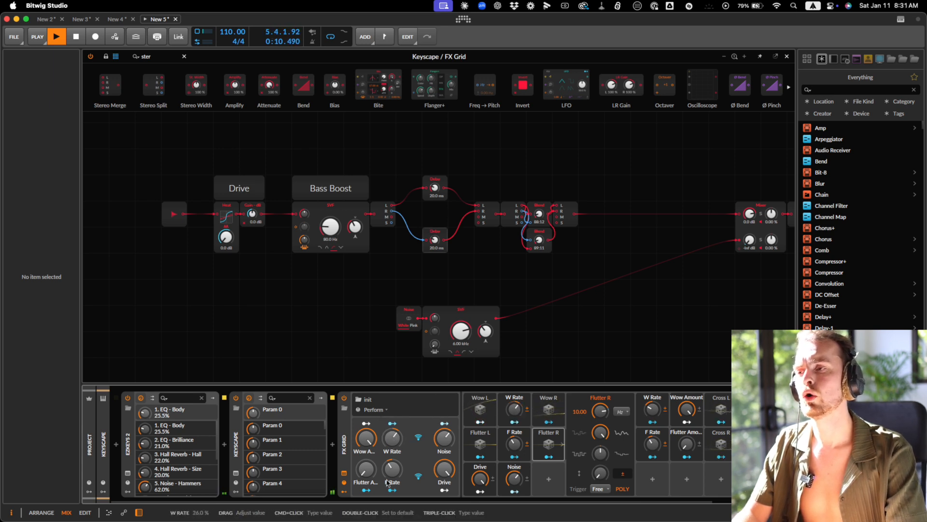
drag(370, 475, 371, 477)
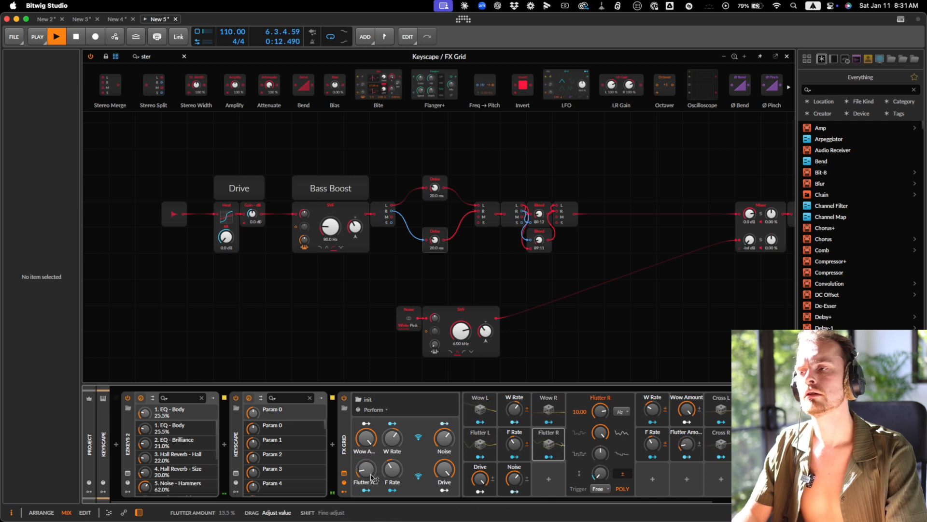
drag(393, 440, 393, 444)
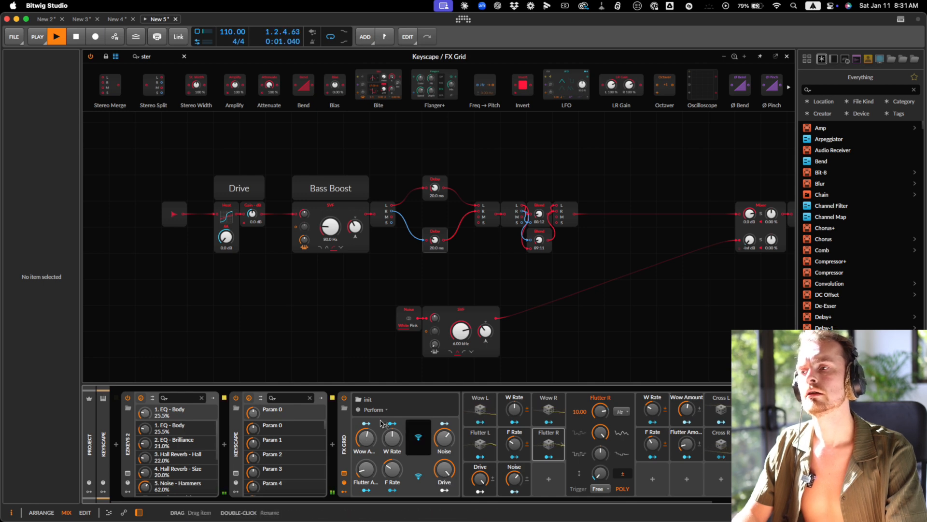
click(344, 399)
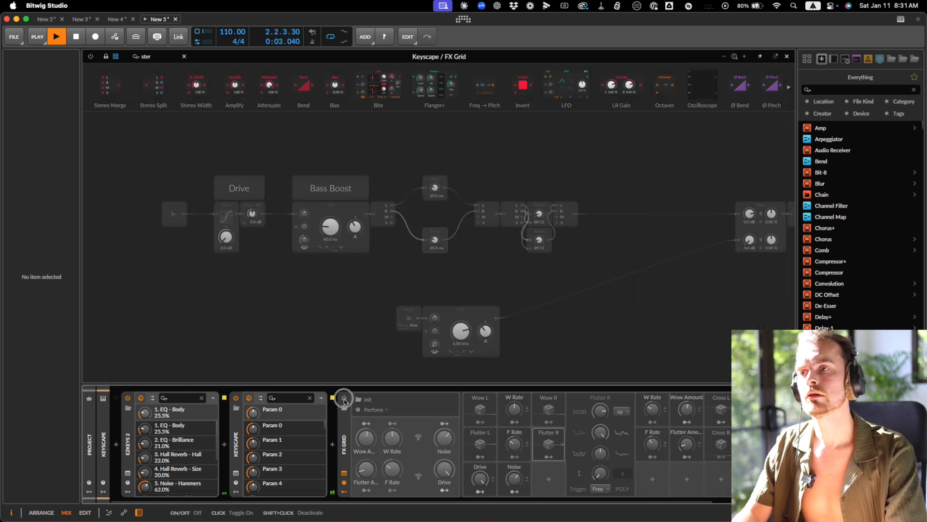
click(344, 398)
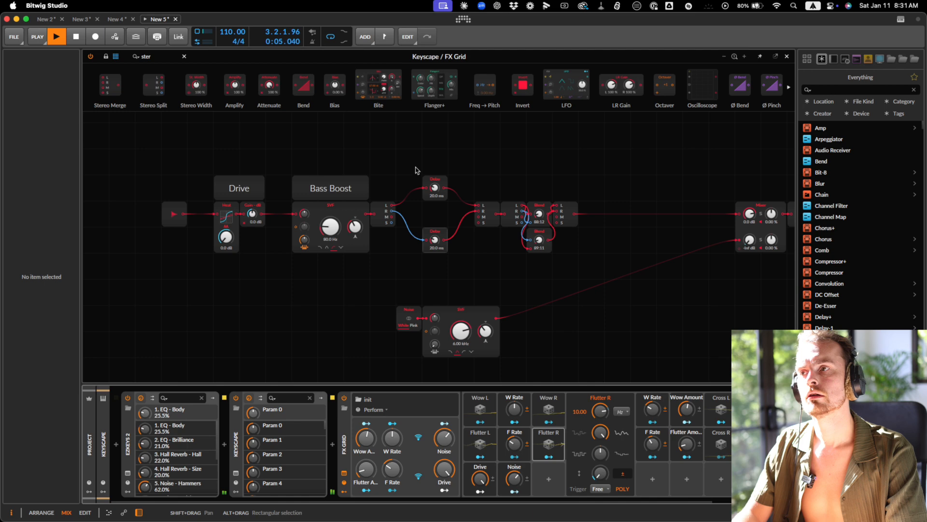
- Move the delay and blend groups further from Bass Boost, and pack both delays directly between their Stereo Split and Stereo Merge
drag(385, 150, 621, 269)
drag(381, 207, 459, 207)
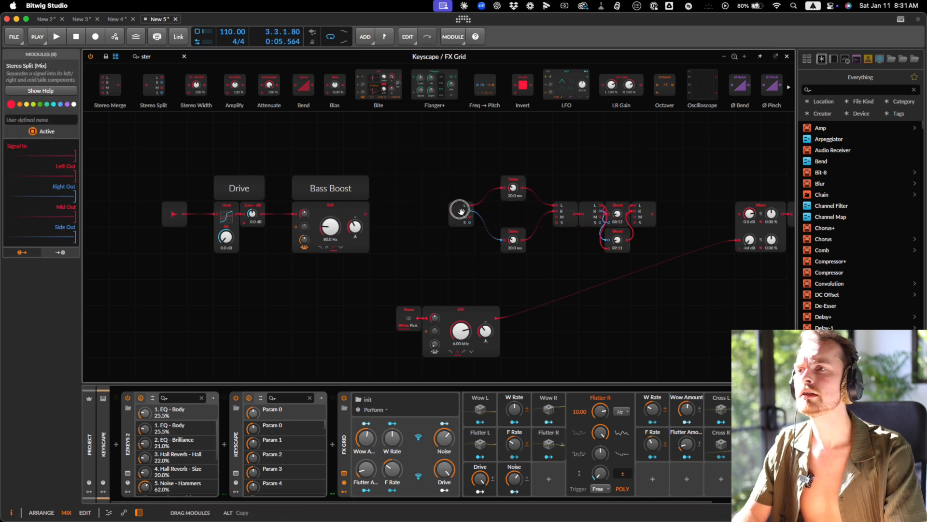
mouse_move(448, 149)
mouse_down()
mouse_move(513, 209)
mouse_move(538, 207)
mouse_move(540, 231)
mouse_up()
drag(459, 208, 652, 256)
click(582, 181)
drag(570, 193, 510, 264)
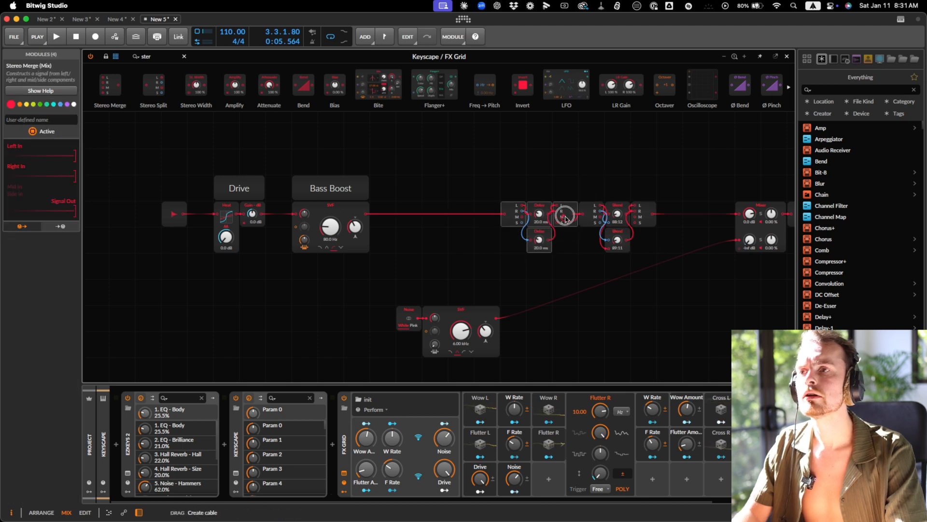
drag(562, 193, 511, 240)
drag(511, 218, 459, 216)
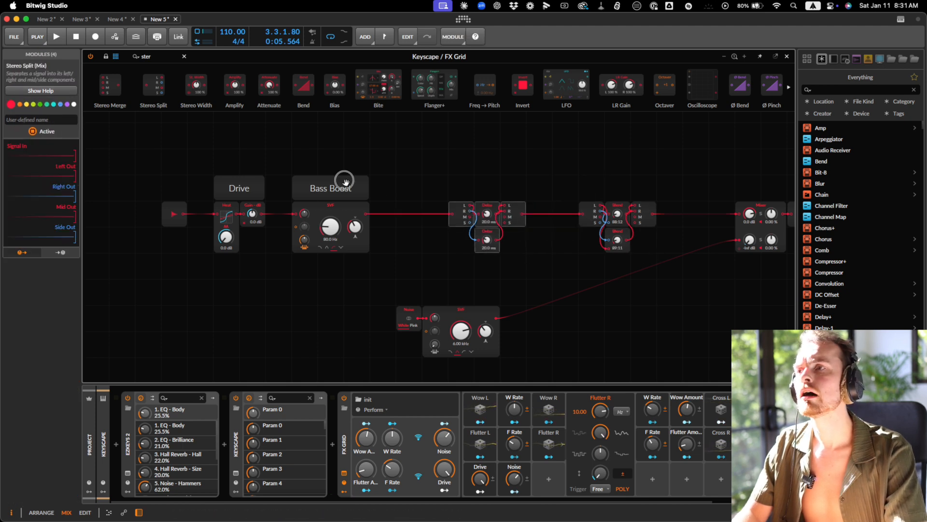
- Duplicate the Bass Boost label, place the copy above the stereo delay group and rename it Wobble
click(345, 181)
click(341, 185)
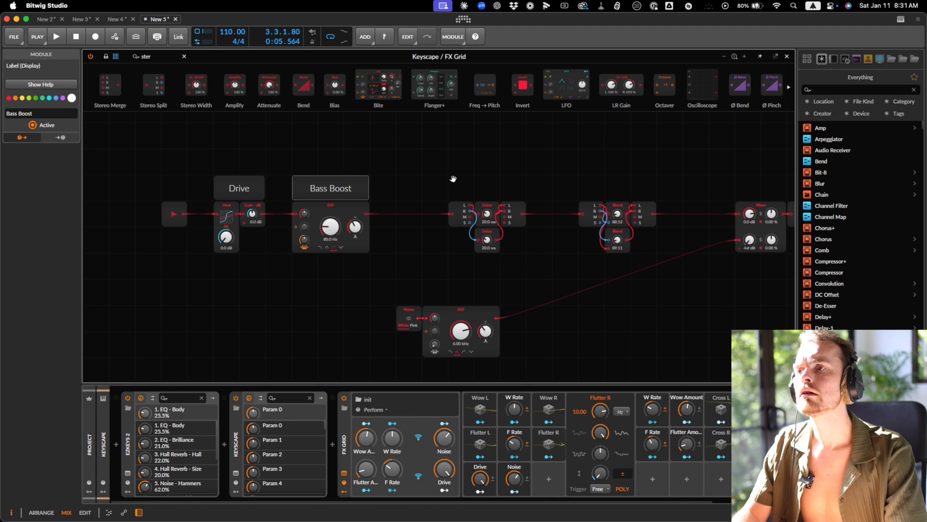
key(super+d)
key(Right)
key(Right)
key(Right)
click(60, 113)
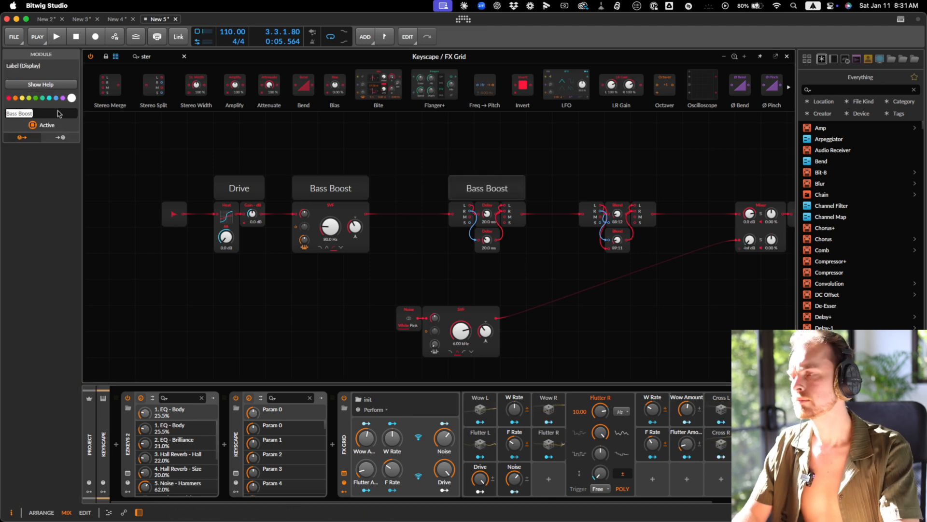
click(435, 167)
- Copy the Wobble label above the stereo blend group and rename the copy Crosstalk
click(485, 192)
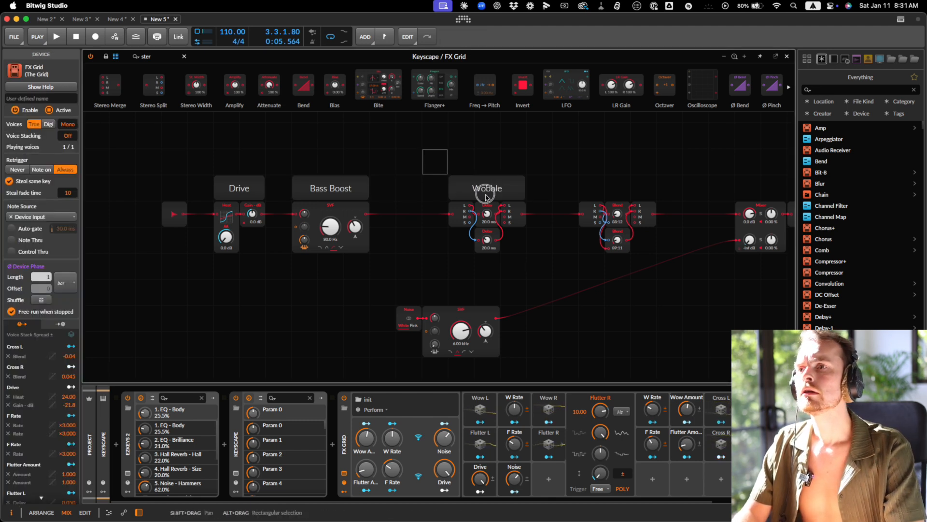
click(470, 169)
click(485, 193)
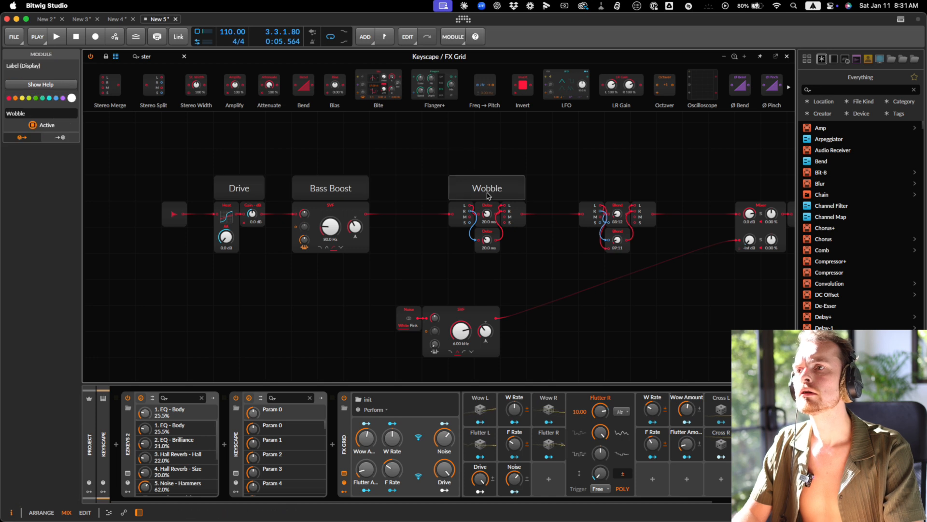
key(super+c)
click(604, 187)
key(super+v)
click(42, 112)
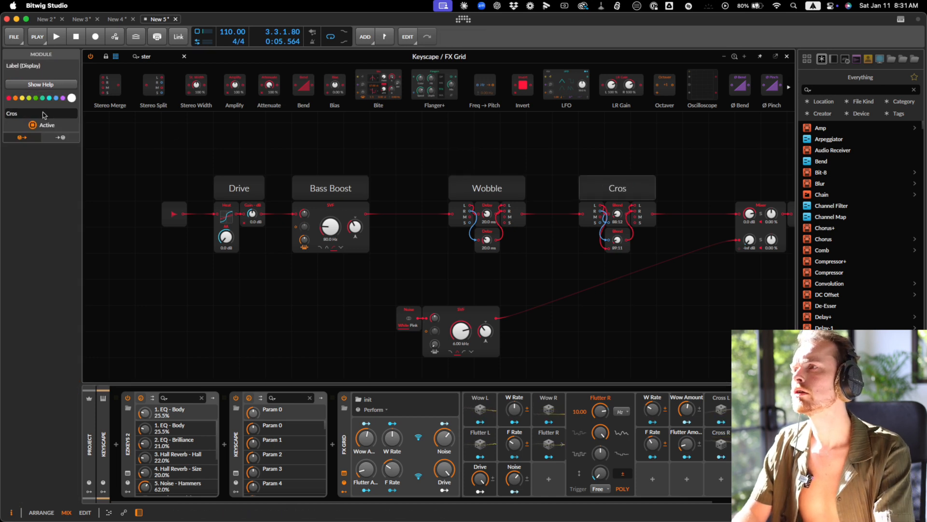
click(406, 169)
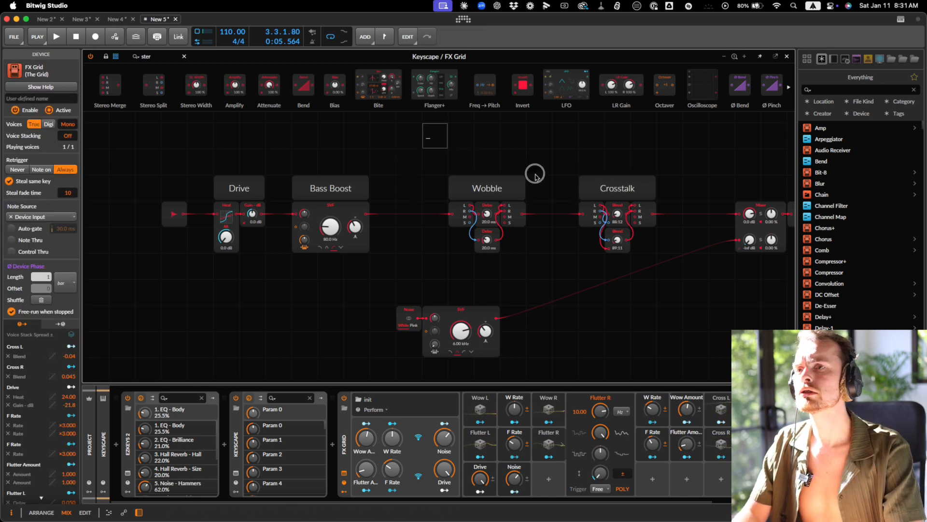
- Shift the Wobble and Crosstalk groups with their labels one grid unit closer to the output mixer
drag(535, 174, 678, 268)
drag(517, 195, 545, 195)
click(444, 166)
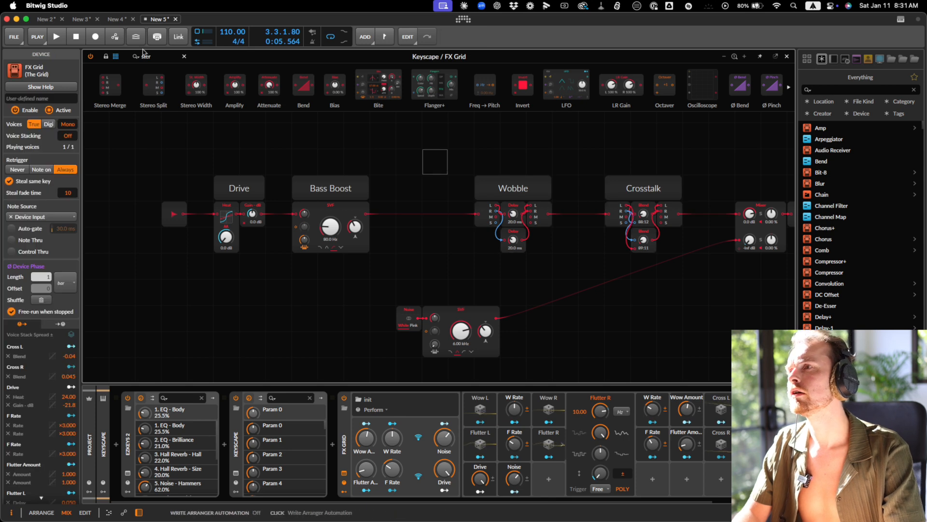
- Clear the search text in the Grid's module palette to show the module categories again
key(BackSpace)
key(BackSpace)
key(BackSpace)
key(BackSpace)
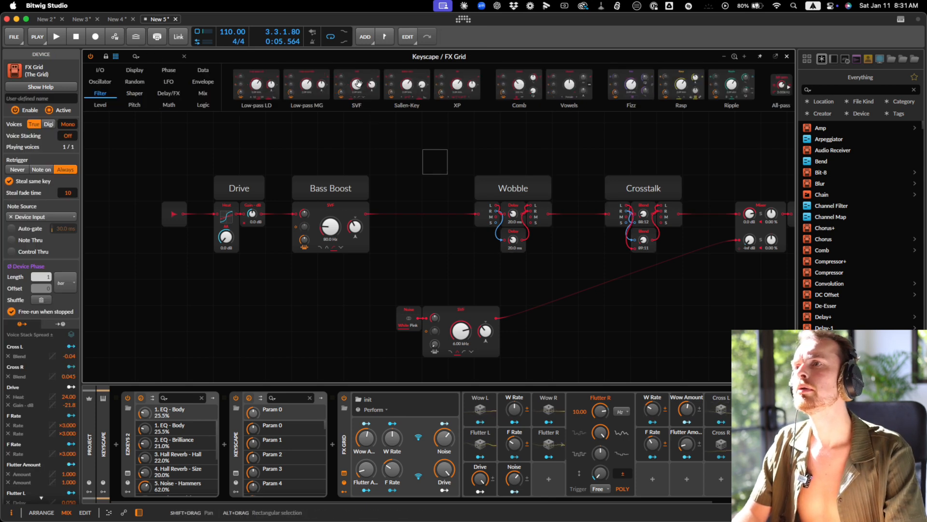
- Insert a Low-pass LD filter between Bass Boost and Wobble and shift it with the Wobble and Crosstalk groups one grid unit towards the mixer
drag(277, 91, 440, 213)
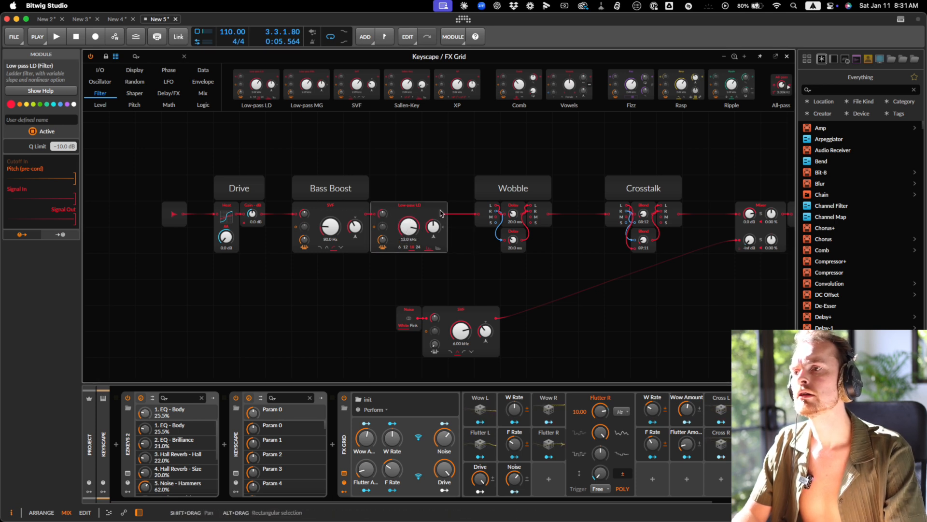
click(407, 248)
drag(408, 136, 692, 270)
click(422, 205)
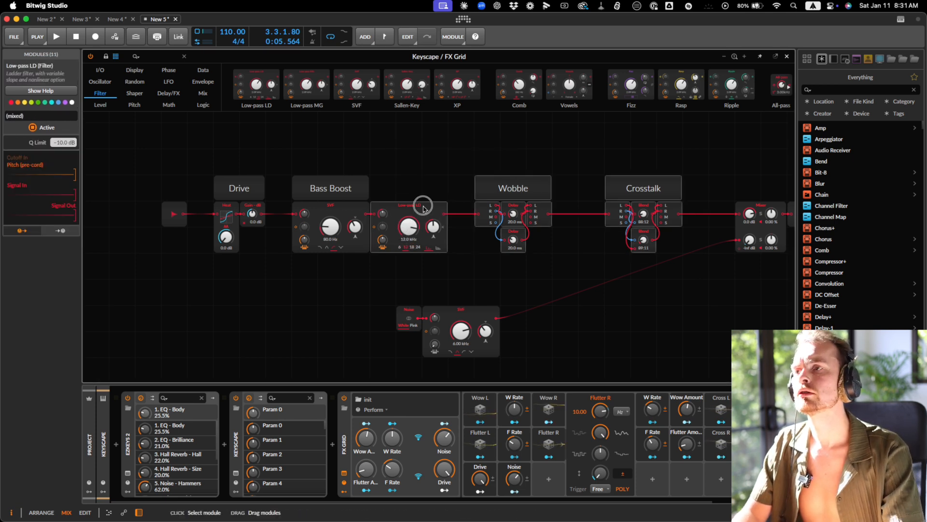
drag(405, 207, 431, 209)
click(424, 182)
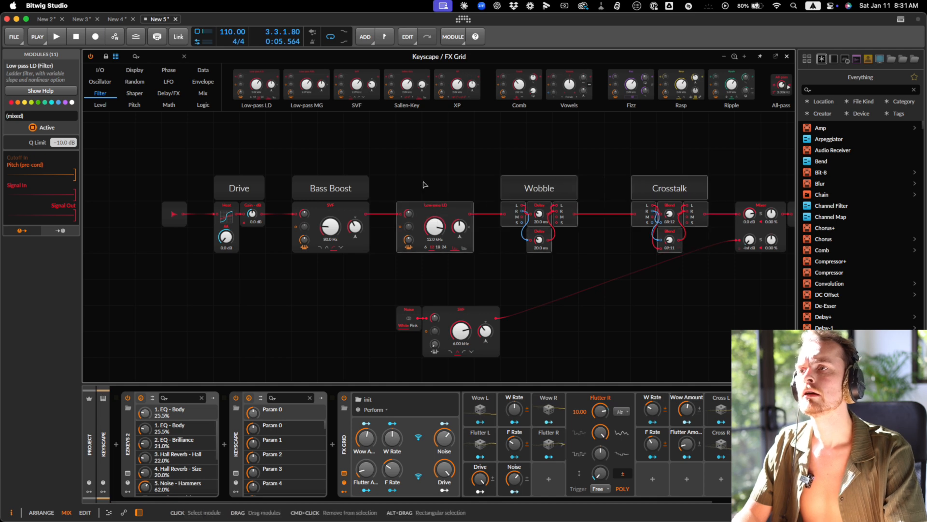
- Copy the Bass Boost label above the new low-pass filter and rename the copy Lowpass
click(347, 185)
drag(317, 148, 337, 180)
key(super+c)
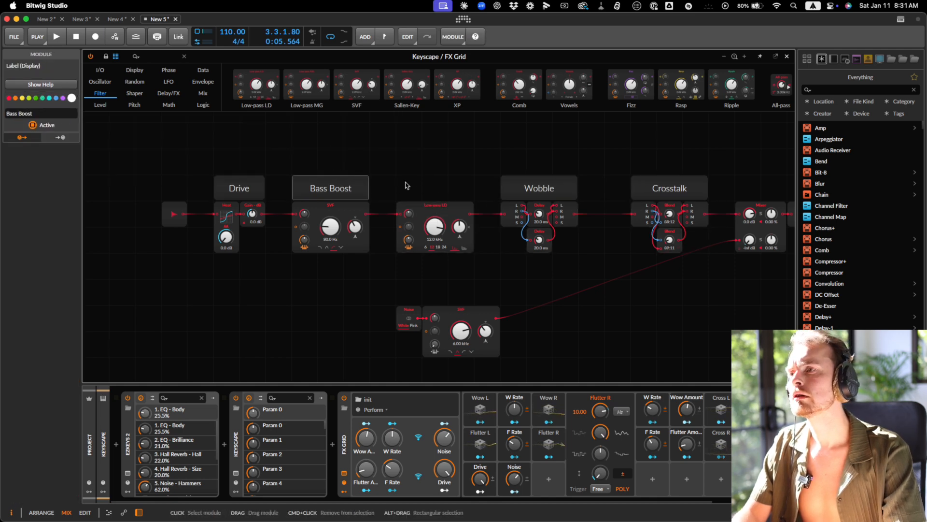
click(412, 184)
key(super+v)
click(29, 86)
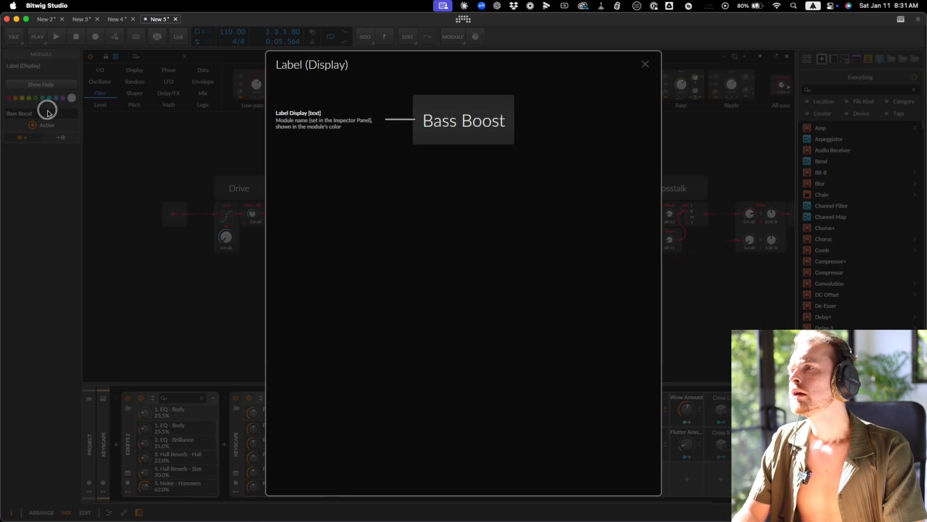
click(41, 112)
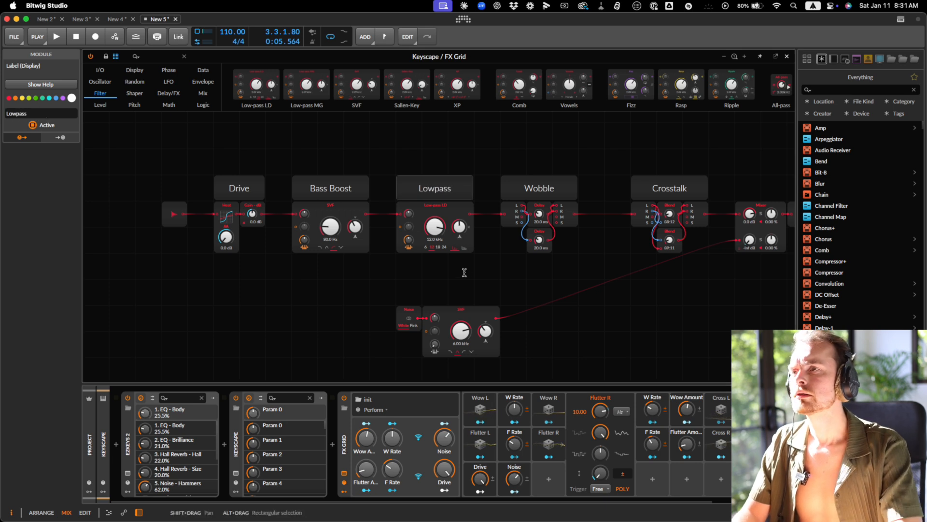
- Set the low-pass filter's resonance to about 11 % while auditioning the track
mouse_move(455, 227)
mouse_down()
mouse_move(450, 233)
mouse_move(463, 230)
mouse_up()
key(super+z)
key(space)
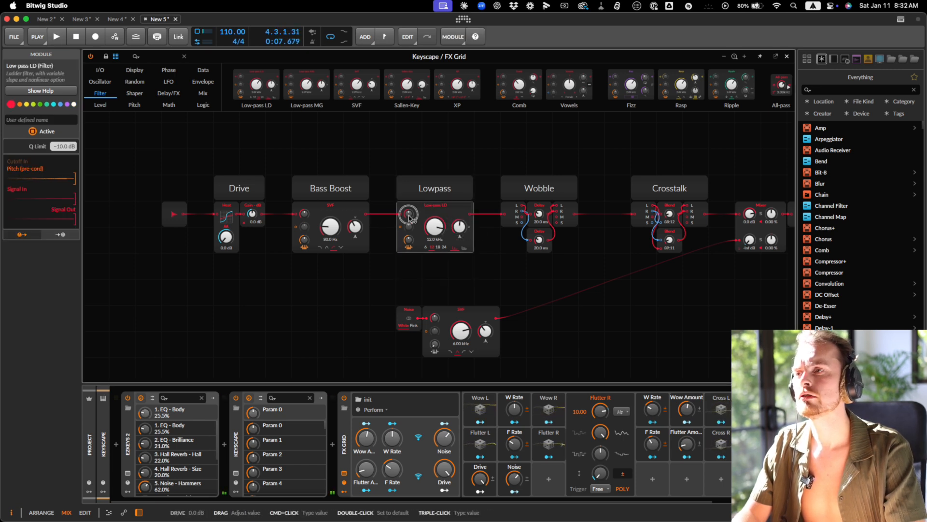
key(space)
key(space)
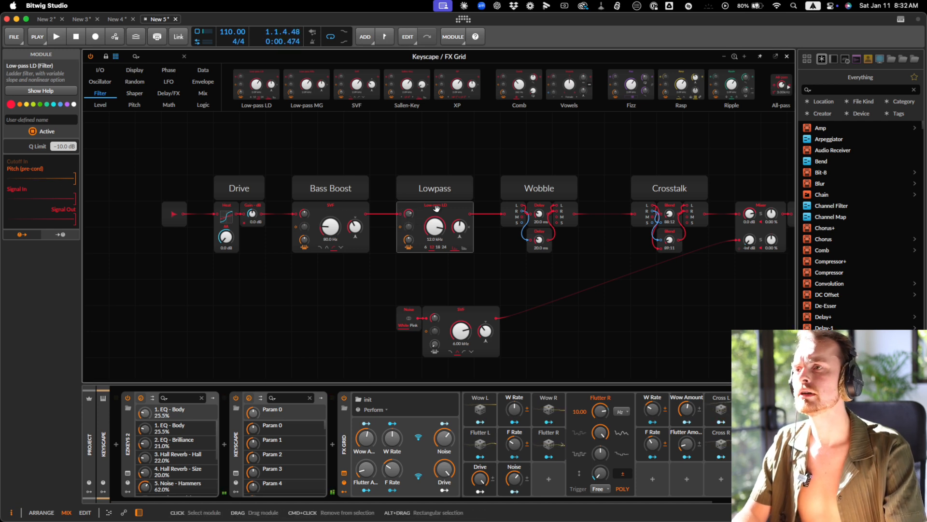
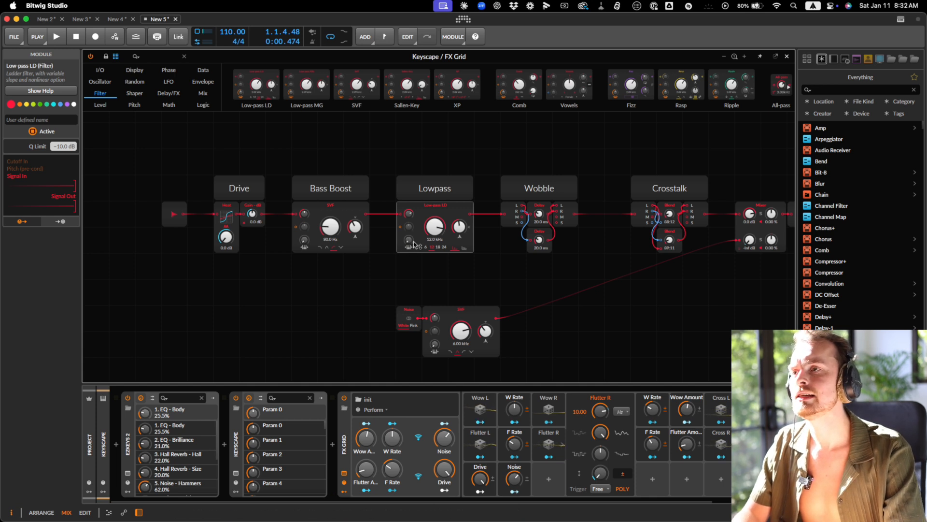
key(space)
key(space)
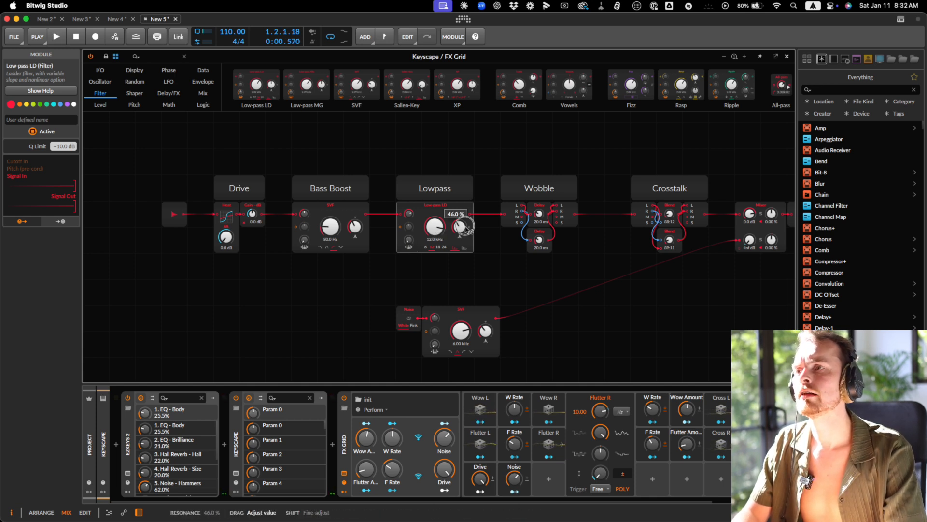
key(space)
drag(465, 229, 466, 230)
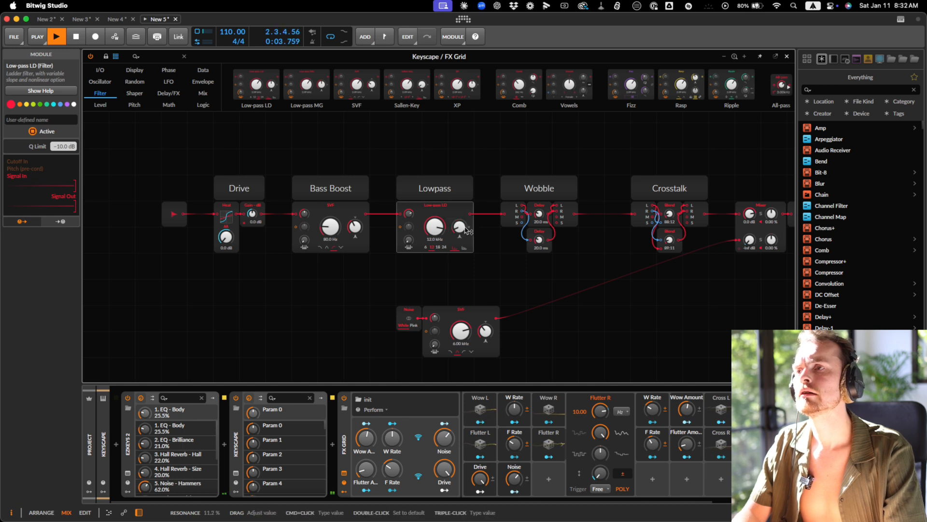
- Set the Wow Amount macro to 26 % during playback, undoing the accidental swap with Flutter Amount, and stop playback
click(366, 449)
drag(365, 449, 366, 465)
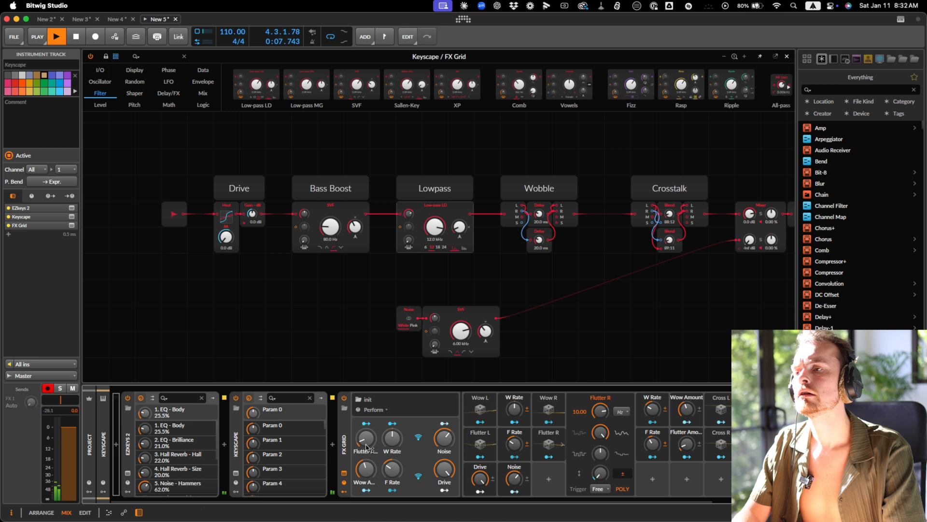
key(super+z)
mouse_move(367, 445)
mouse_down()
mouse_move(366, 473)
mouse_move(365, 448)
mouse_up()
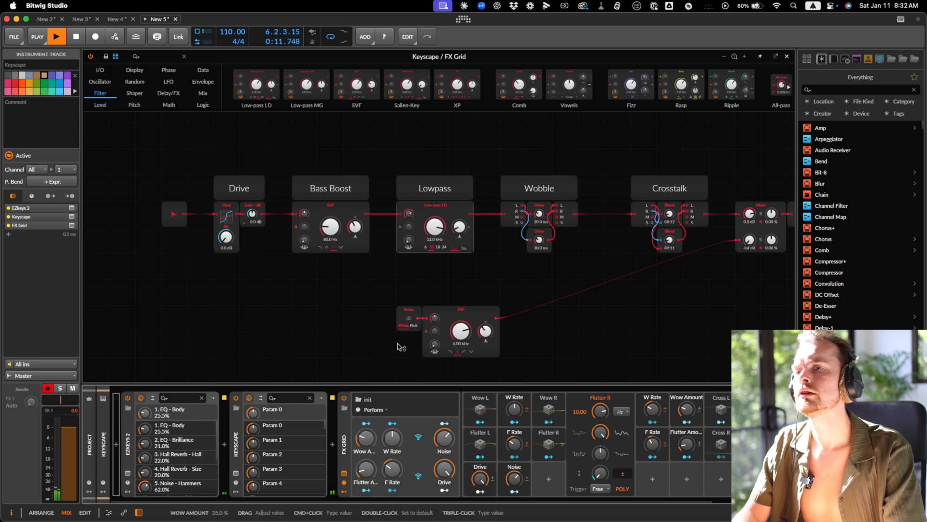
scroll(400, 346, right, 5)
key(space)
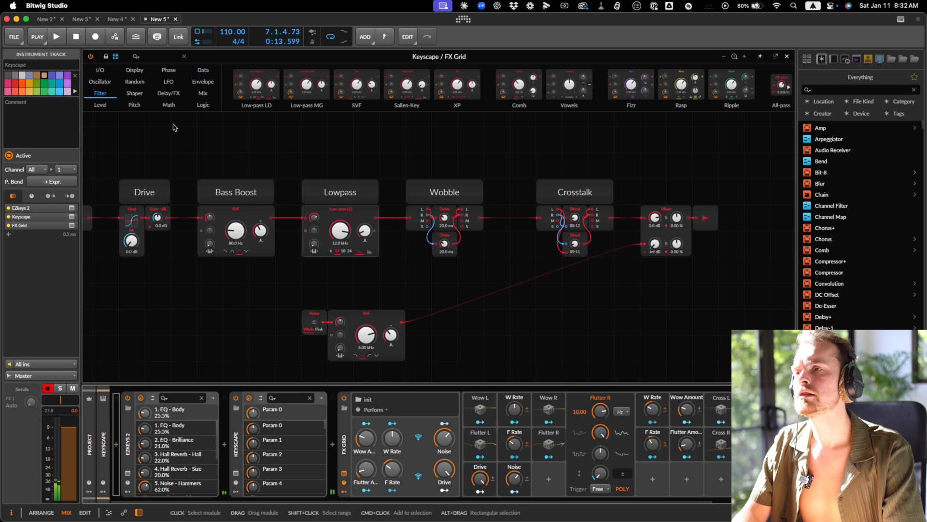
- Find the Attenuate module with the search text att and insert it after the noise chain's SVF filter
click(156, 57)
text(att)
drag(119, 92, 408, 322)
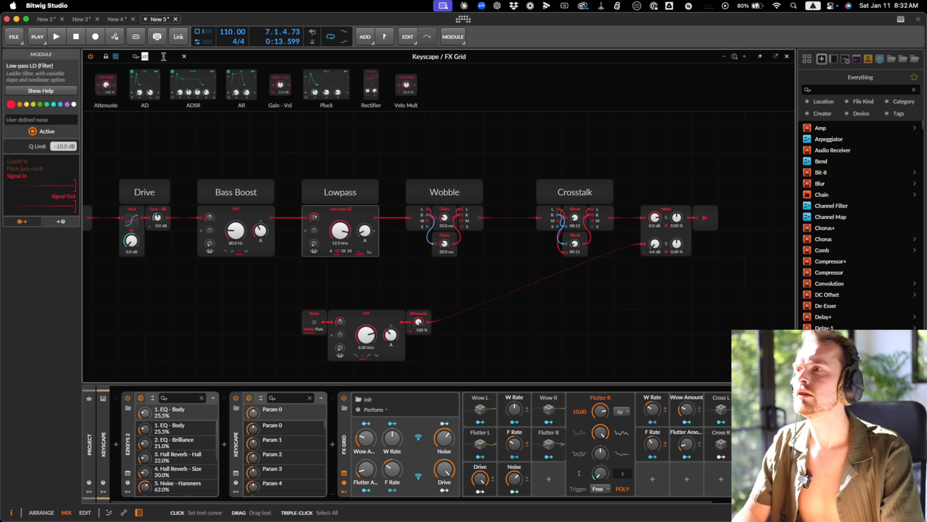
- Add an envelope Follower above the noise filter and feed it from the main audio input
text(en)
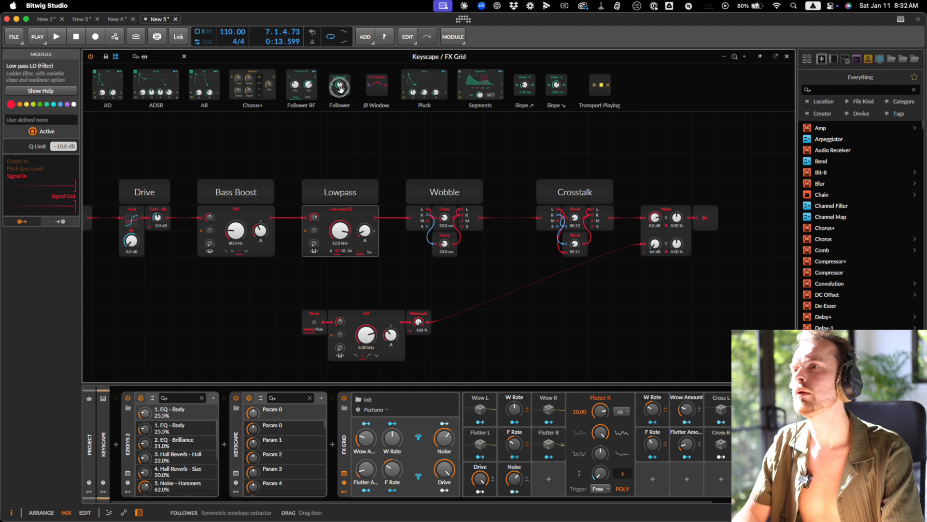
drag(340, 88, 393, 297)
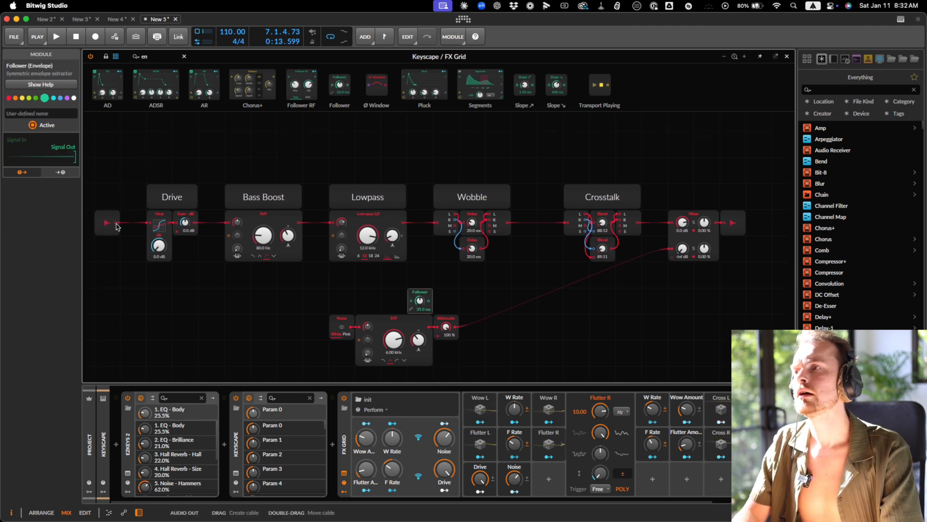
drag(118, 226, 412, 304)
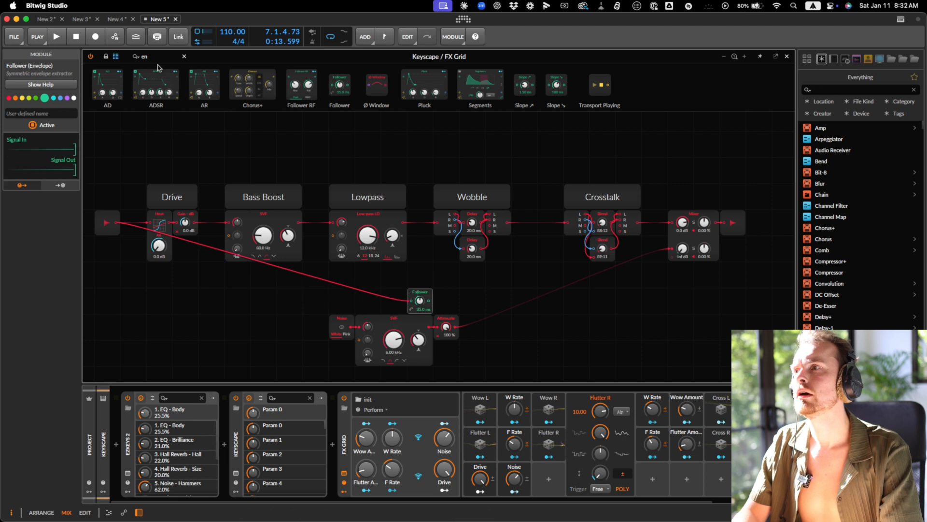
- Insert an Oscilloscope after the Follower in the noise section and start playback to check the envelope signal
text(osc)
drag(479, 321, 425, 299)
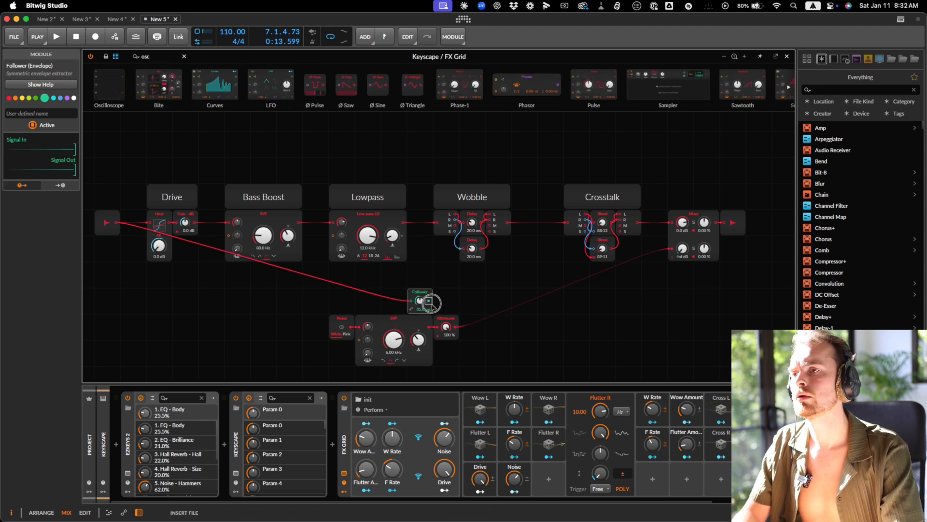
key(space)
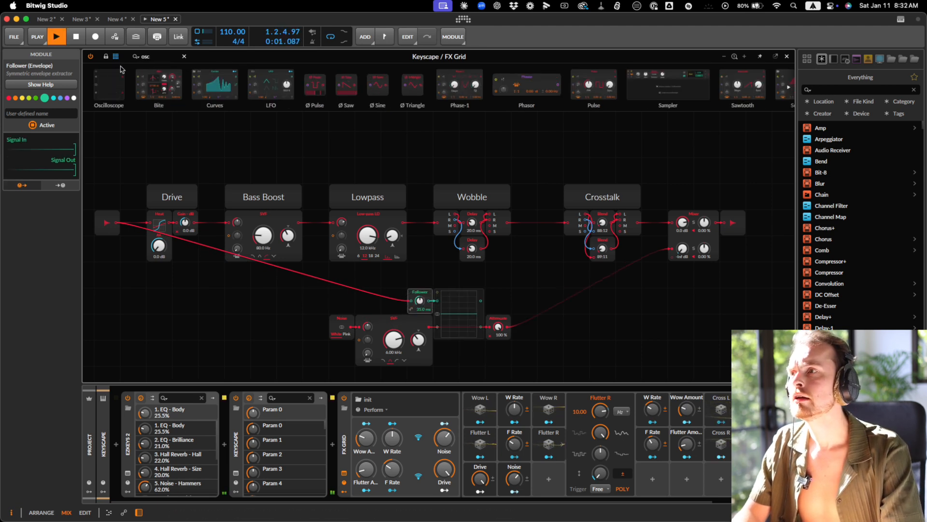
- Insert a Gain - dB module before the Follower, raise it to +24.0 dB and restart playback
text(ga)
drag(105, 86, 412, 301)
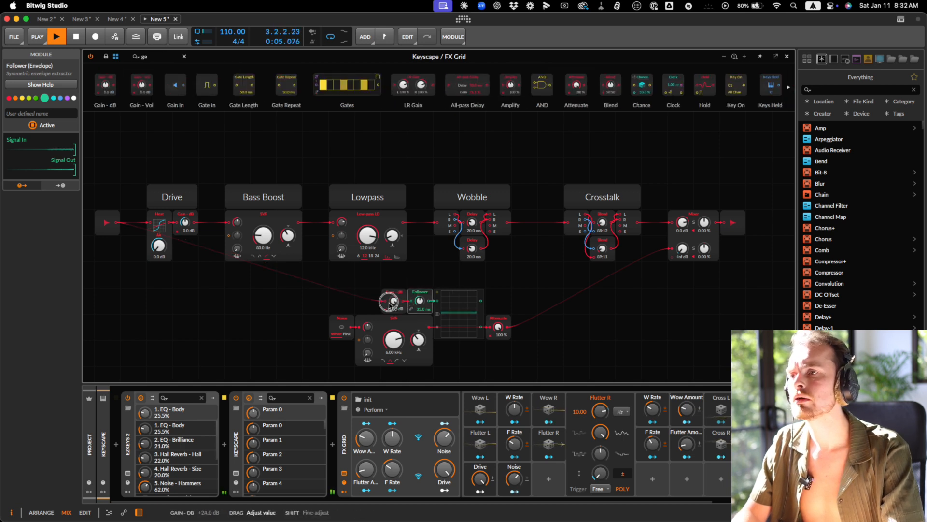
key(space)
key(space)
click(462, 319)
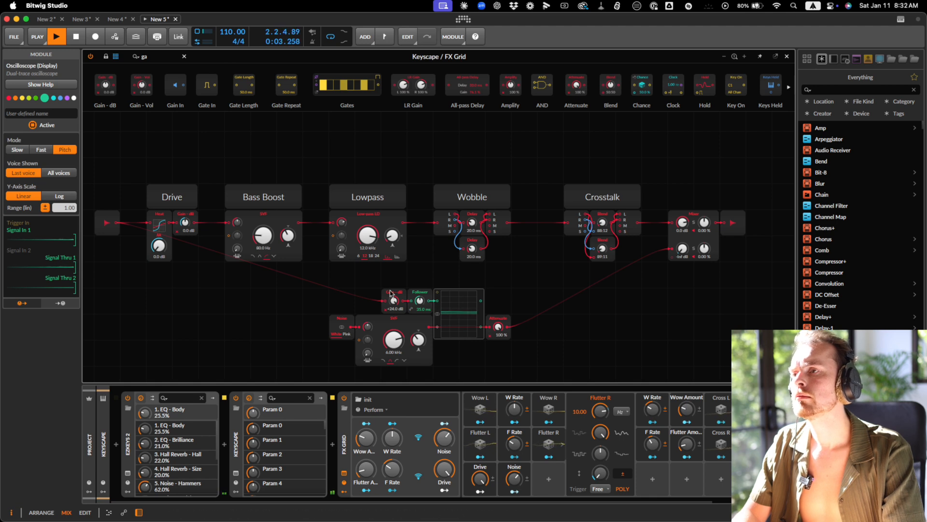
- Duplicate the gain module ahead of the Follower, set the two gains to +22.1 dB and +18.0 dB, and restart playback
drag(407, 295, 366, 304)
key(super+d)
key(space)
key(space)
- Switch the oscilloscope to Fast mode and lower the first Follower gain to about +17.8 dB during playback
click(449, 303)
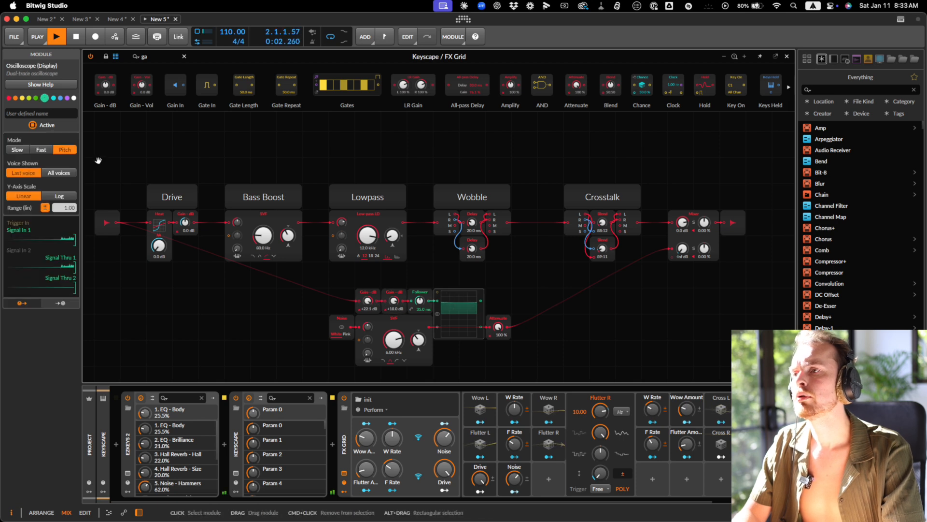
click(50, 150)
key(space)
key(space)
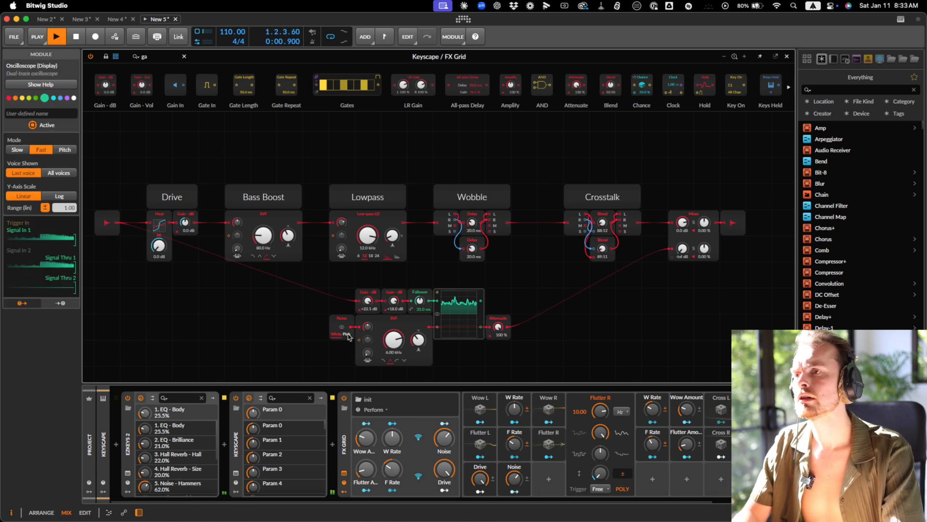
drag(368, 300, 369, 303)
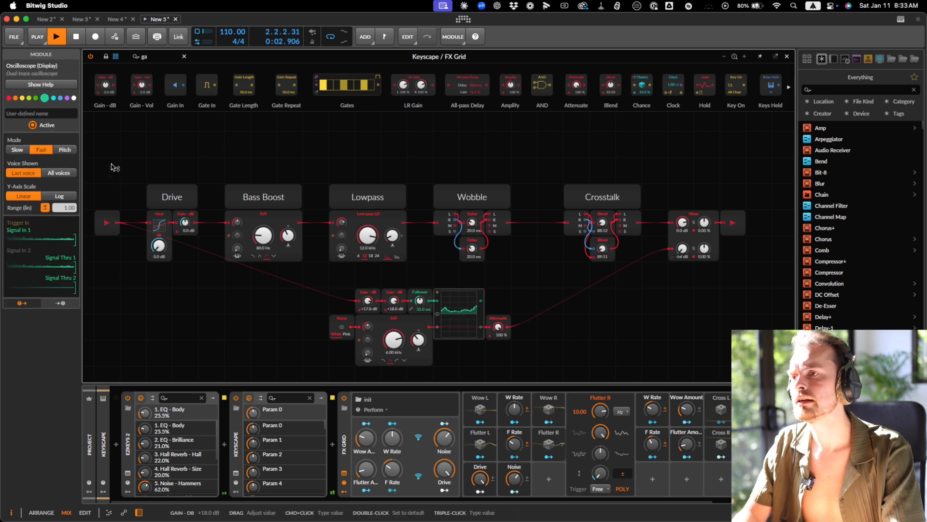
- Add a Modulator Out module that receives the Follower signal passing through the oscilloscope
click(160, 56)
text(mod)
drag(190, 87, 499, 329)
click(498, 300)
key(Escape)
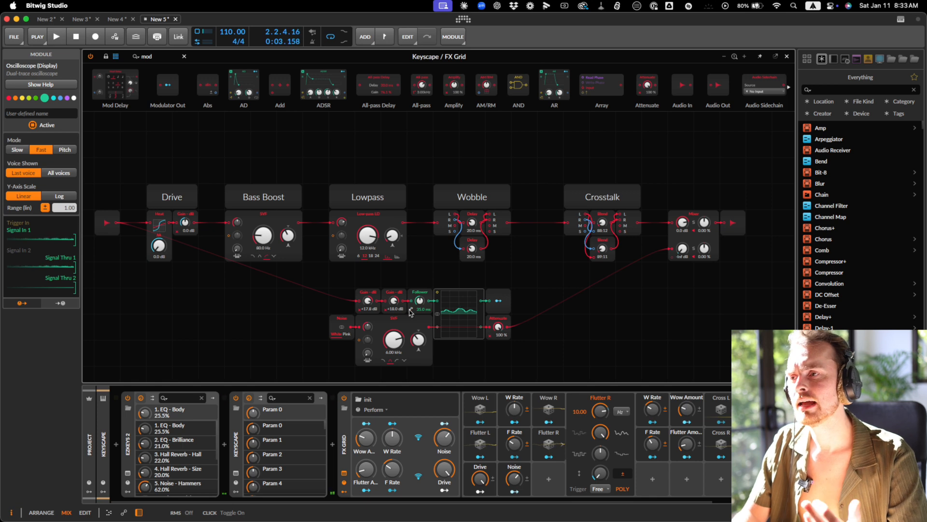
- Delete the oscilloscope and close the gap by moving Modulator Out and Attenuate next to the Follower and noise filter
key(space)
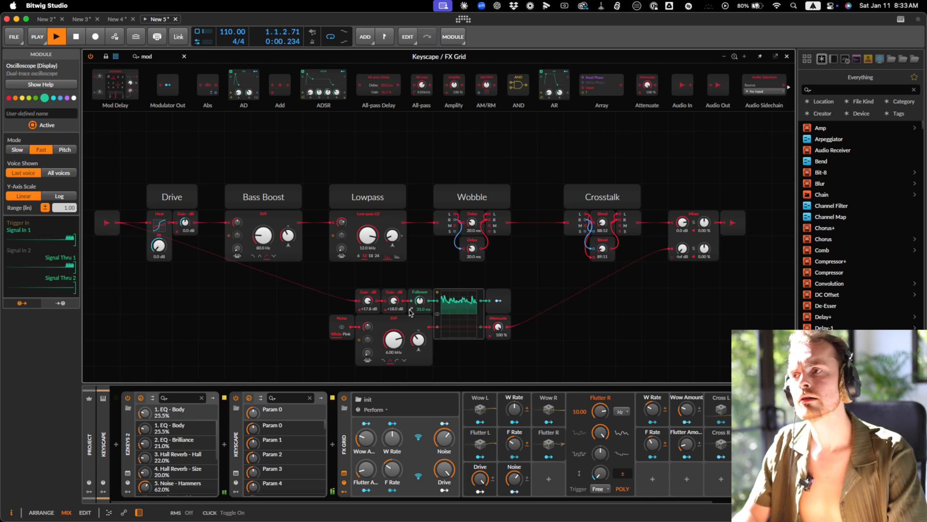
key(Delete)
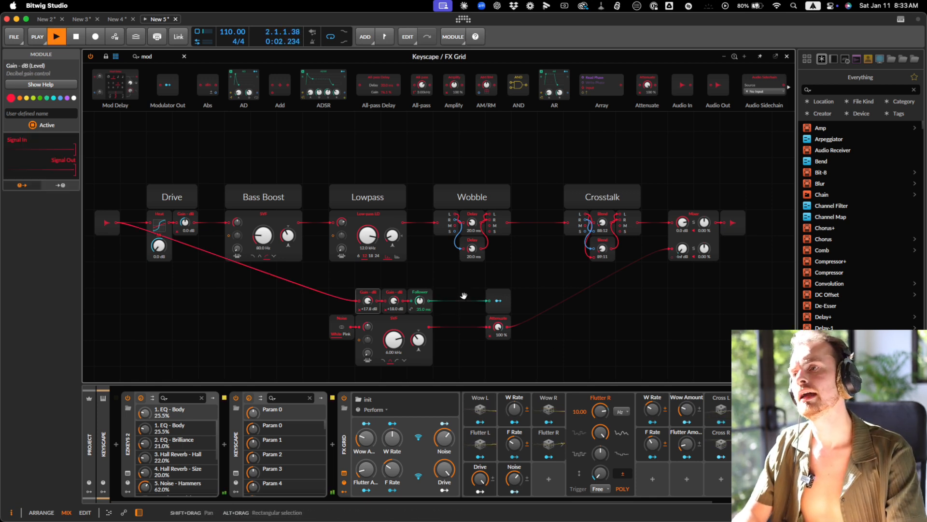
drag(490, 294, 441, 292)
drag(488, 322, 443, 319)
- Move the whole noise and Follower group one grid unit further below the main effect chain
key(super+minus)
drag(468, 278, 361, 335)
drag(399, 297, 400, 317)
click(372, 176)
click(387, 213)
key(super+d)
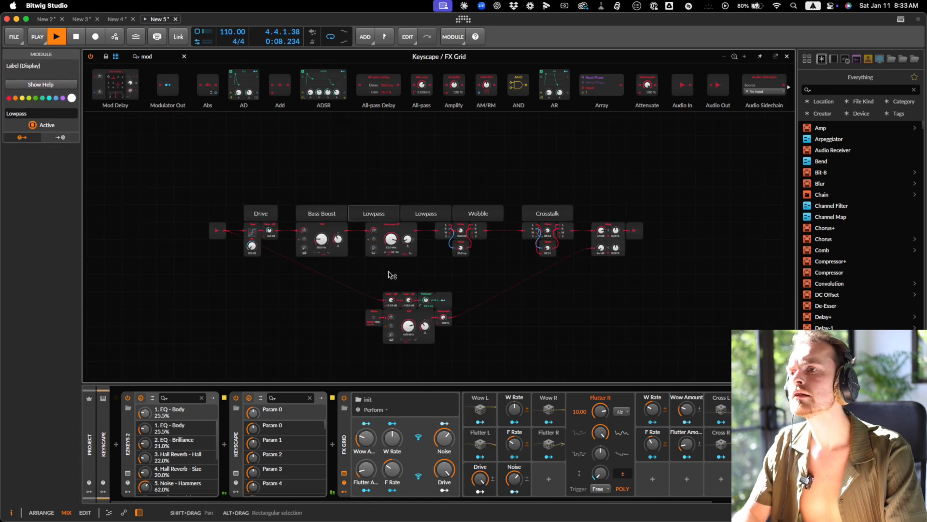
key(super+z)
- Copy the Lowpass label above the noise group, rename the copy Noise and align it with the group
click(394, 179)
click(393, 214)
key(super+c)
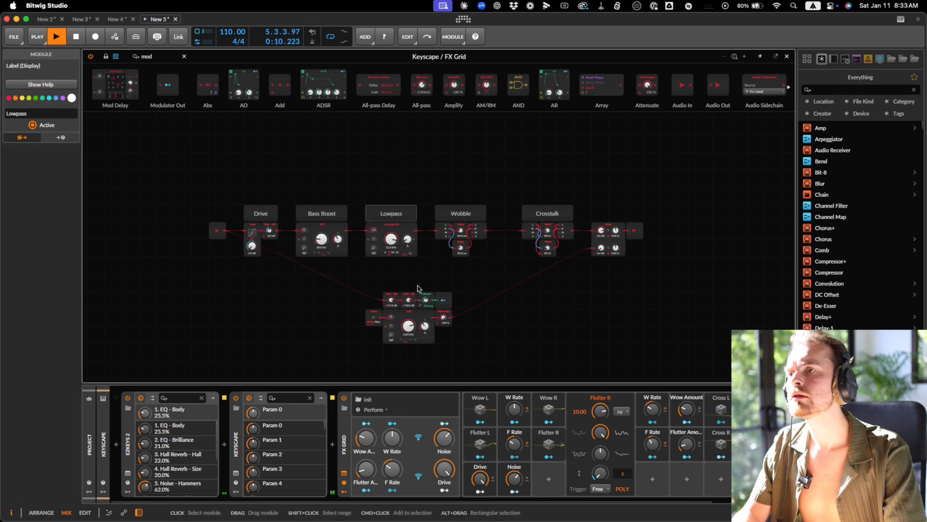
click(404, 285)
key(super+v)
click(39, 114)
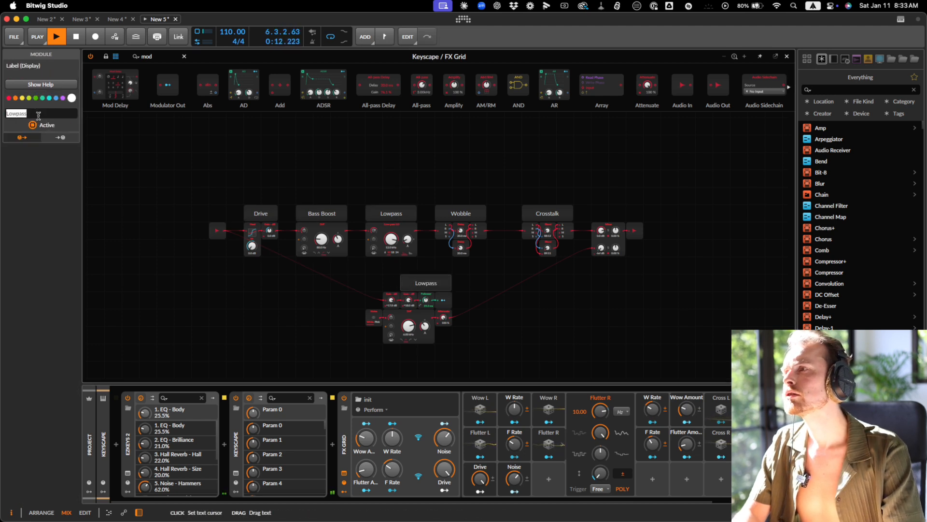
text(Mo)
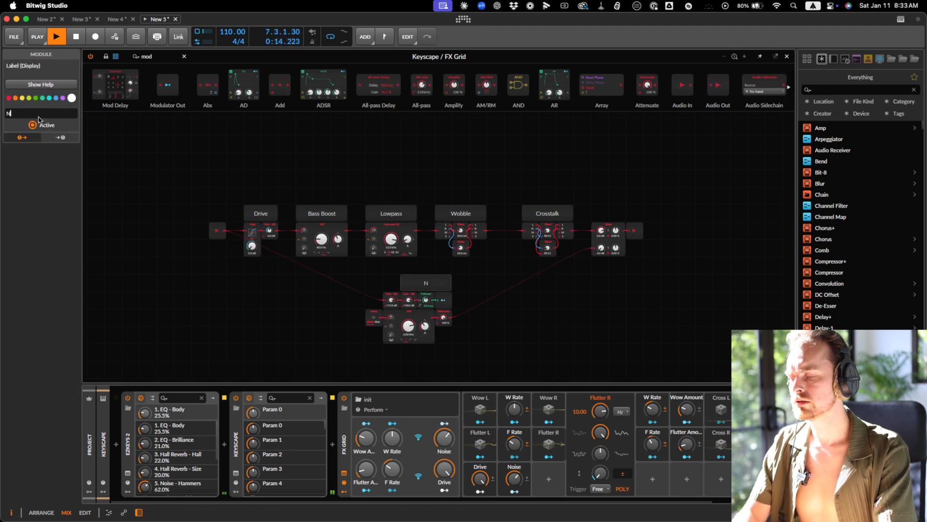
click(305, 264)
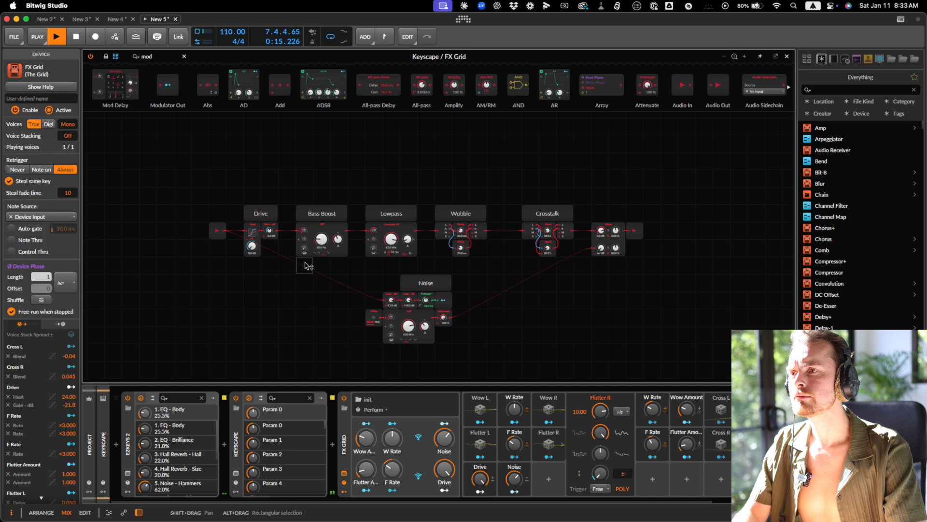
click(402, 285)
click(576, 292)
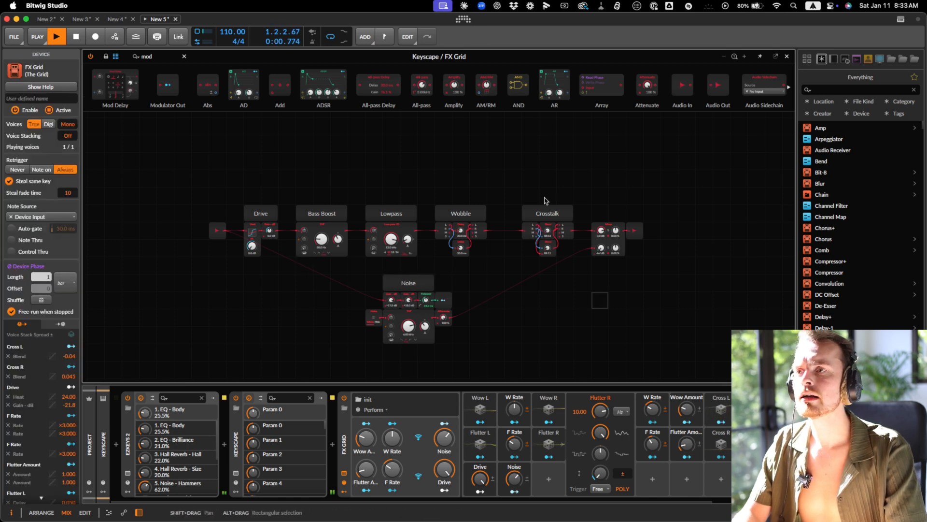
- Move the mixer and audio output five grid units further away from the Crosstalk group
drag(575, 187, 706, 307)
drag(609, 224, 696, 225)
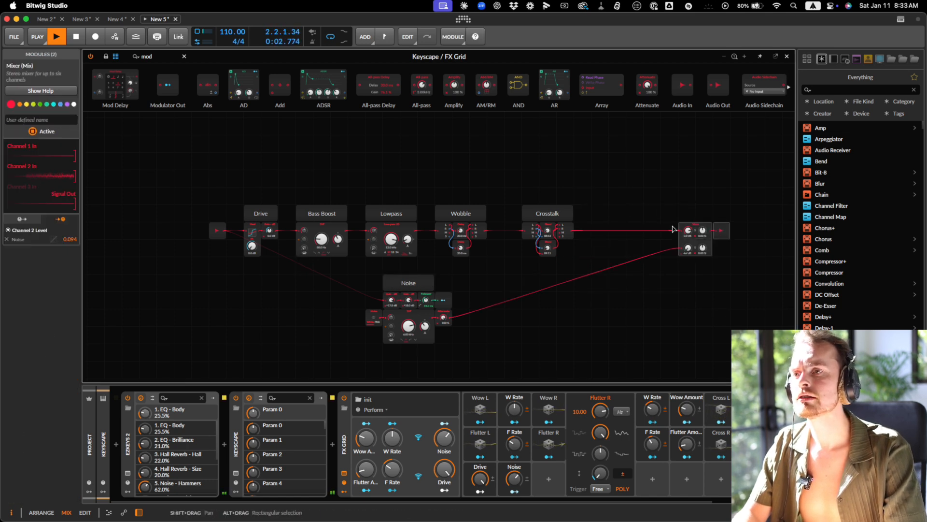
- Move the Crosstalk group closer to the mixer and insert an Attenuate module on the cable between Wobble and Crosstalk
drag(517, 179, 604, 296)
drag(548, 212, 615, 216)
click(571, 178)
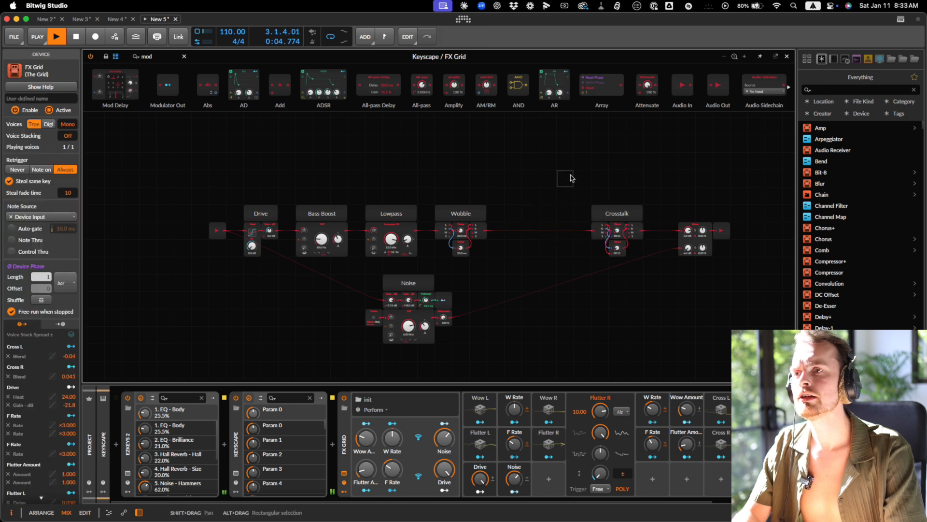
text(att)
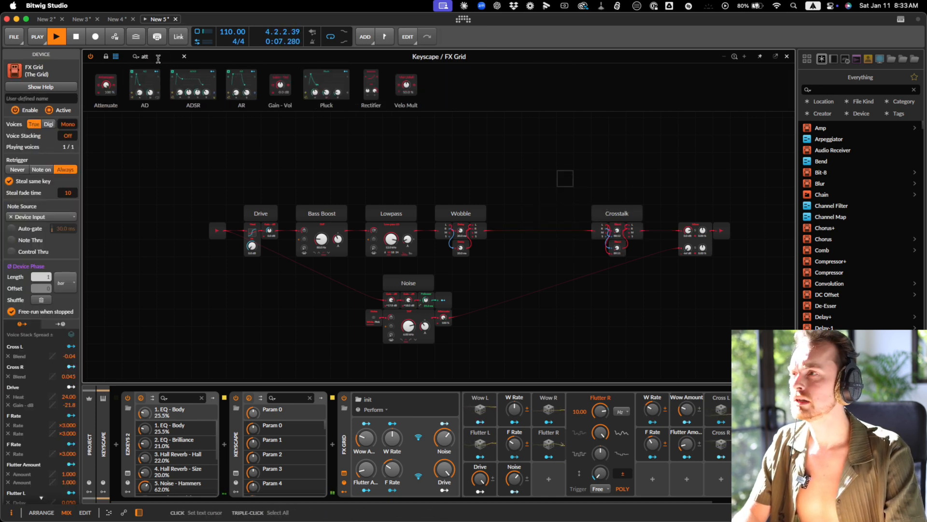
drag(106, 86, 530, 227)
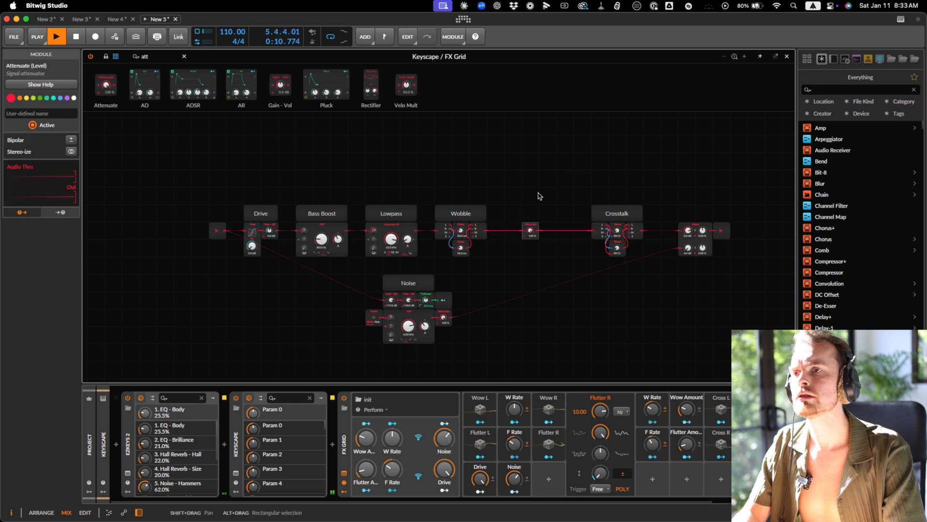
- Add a Random modulator to the FX Grid device and name it Degrad Fast
click(549, 445)
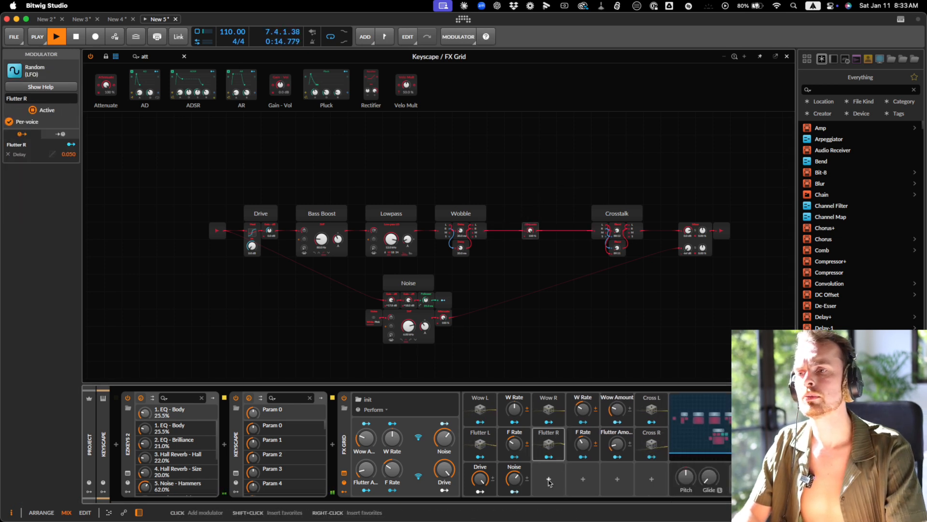
click(652, 479)
text(ra)
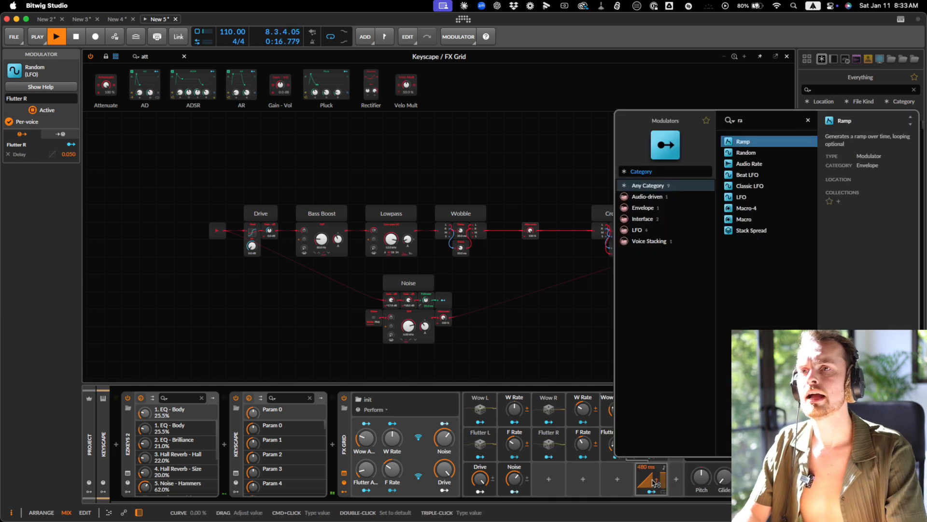
key(Down)
key(Return)
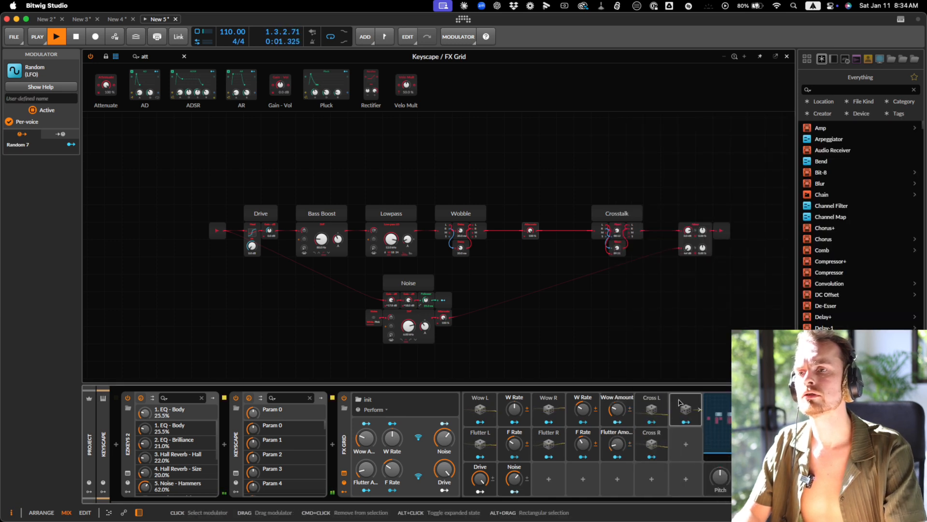
click(50, 98)
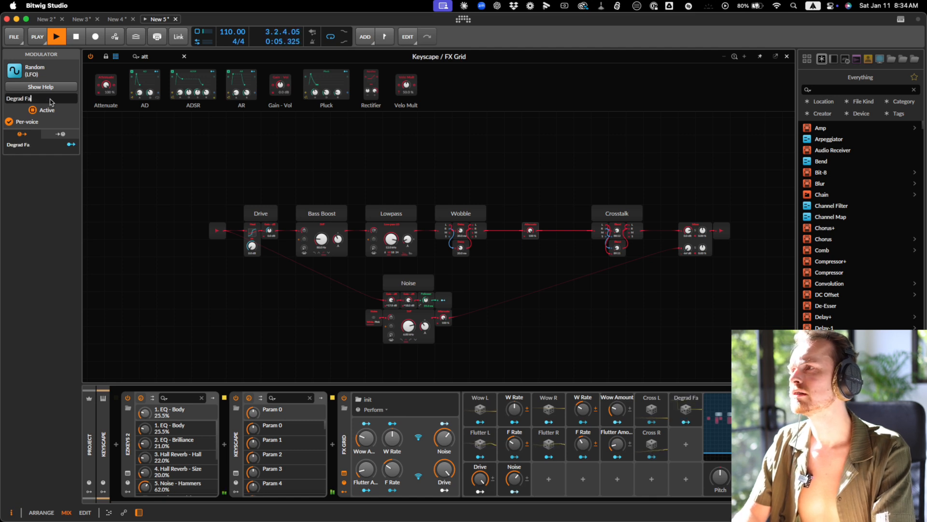
click(695, 438)
- Duplicate the Degrad Fast modulator and rename the copy Degrad Slow
double_click(692, 414)
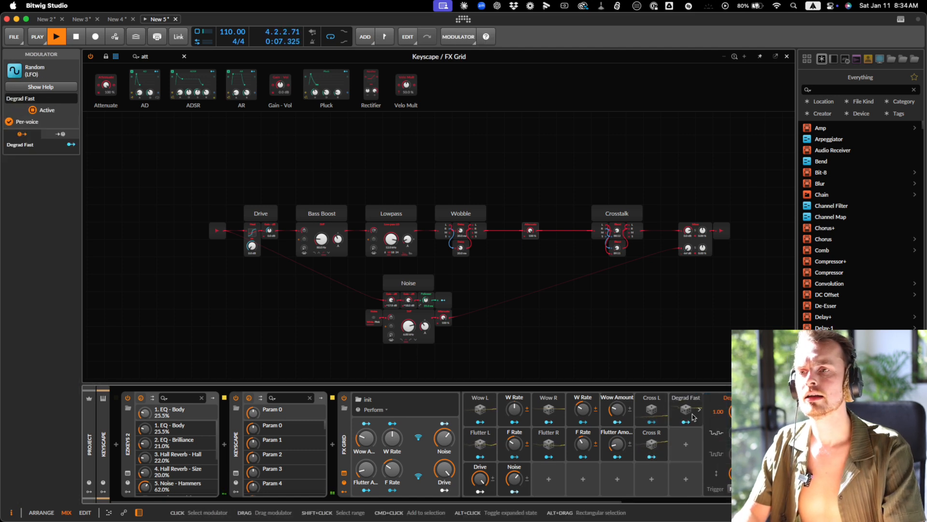
key(super+d)
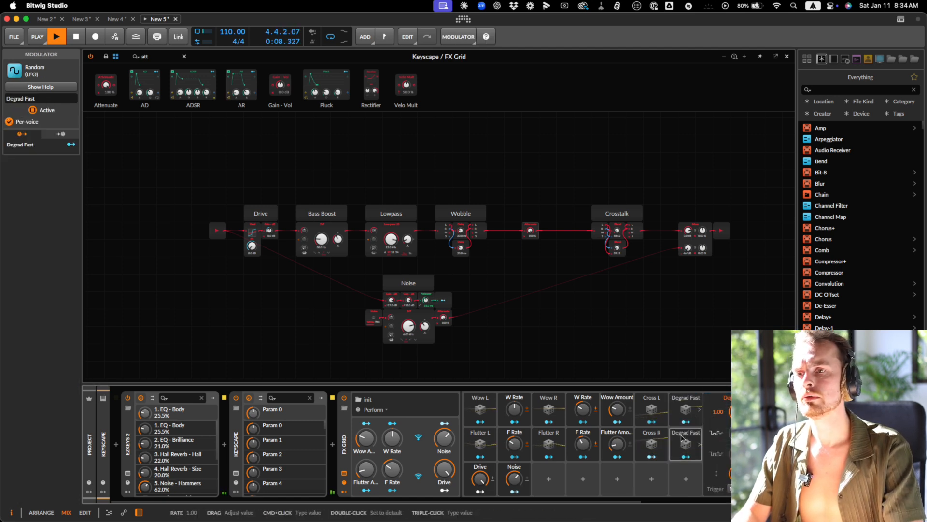
double_click(30, 101)
text(Slow)
- Set the Degrad Slow modulator's rate to 15 Hz
click(692, 411)
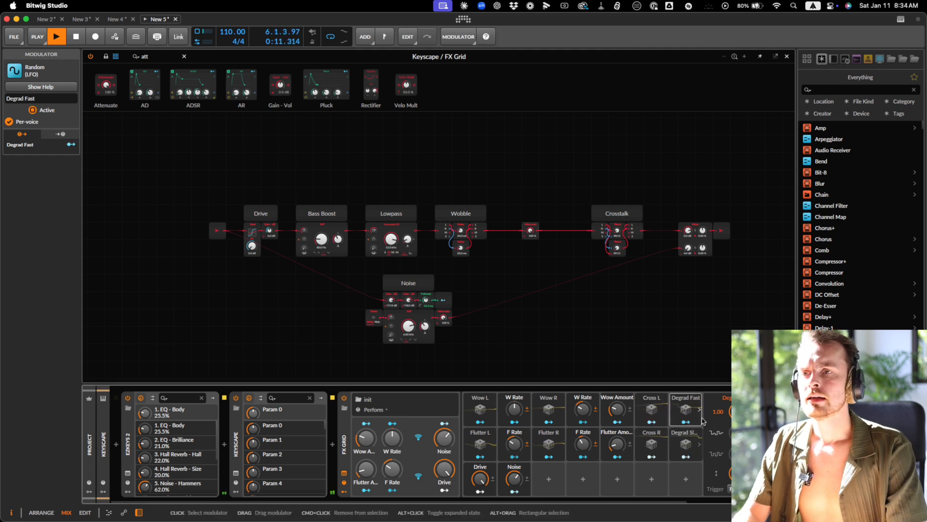
scroll(708, 426, right, 5)
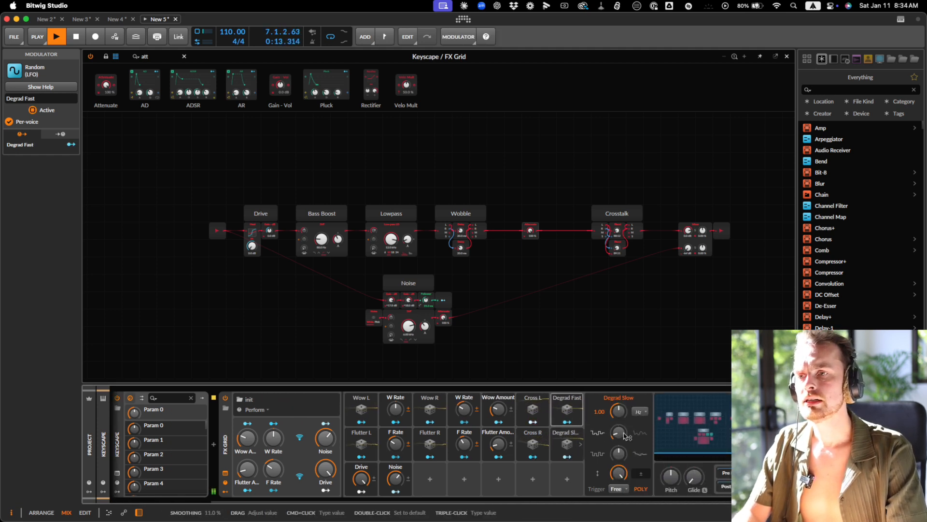
drag(621, 419, 621, 404)
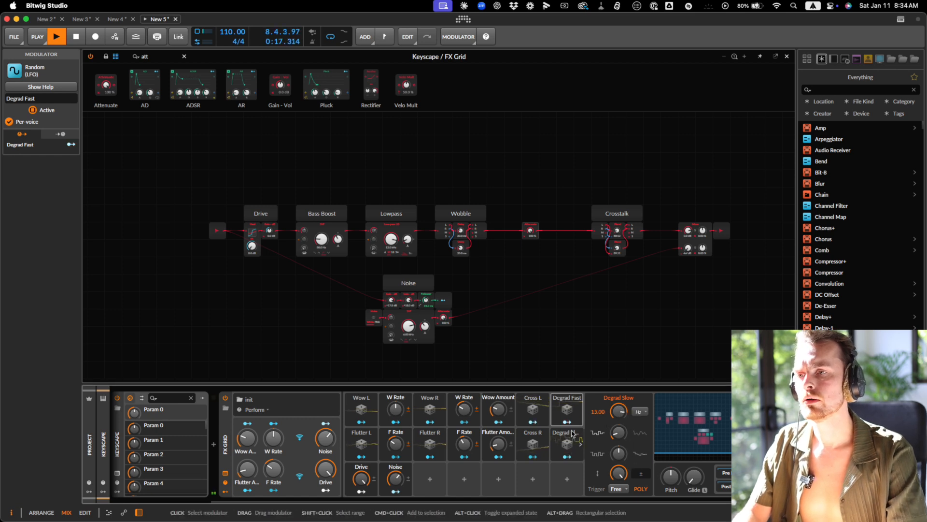
- Map the Degrad Fast modulator to the level of the Attenuate module after Wobble with an amount of -19%
drag(572, 424, 531, 233)
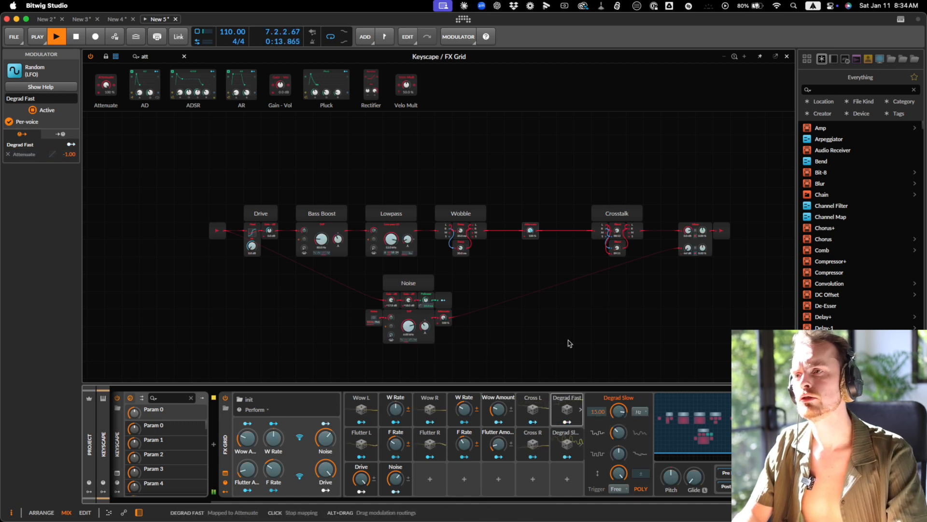
drag(531, 230, 533, 233)
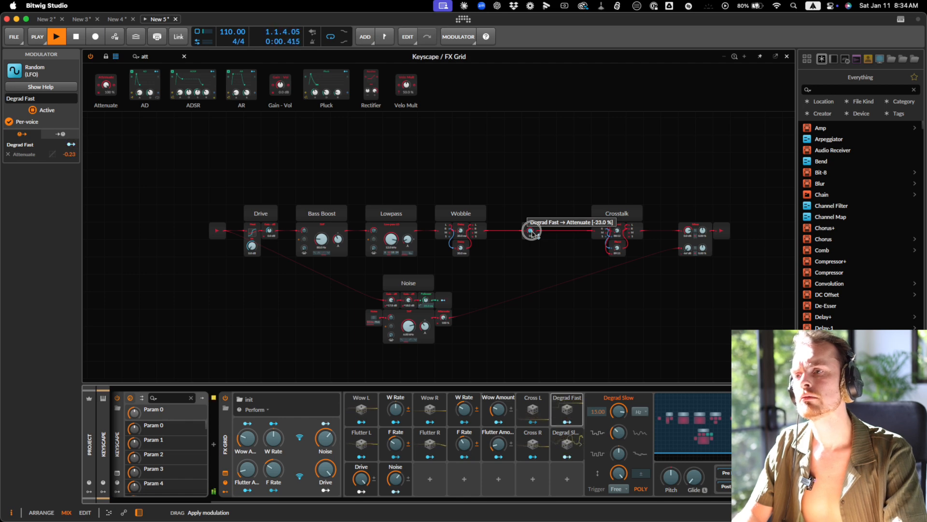
scroll(531, 232, up, 5)
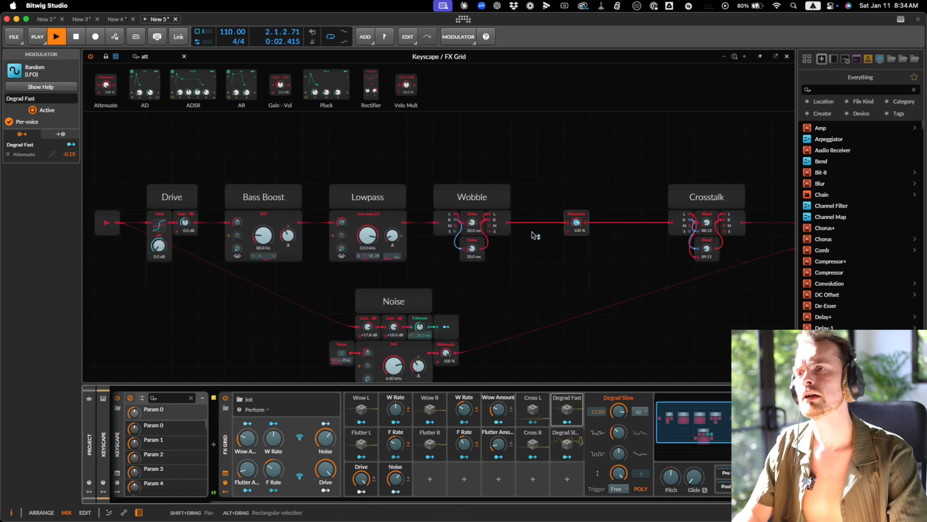
- Set the Degrad Fast modulator's rate to 15 Hz and the Degrad Slow modulator's rate to 0.04 Hz
click(581, 444)
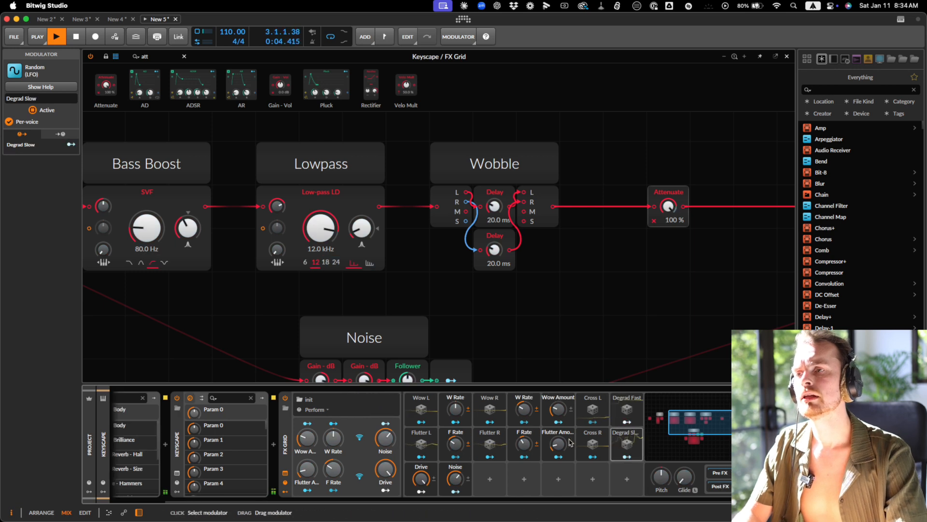
click(636, 443)
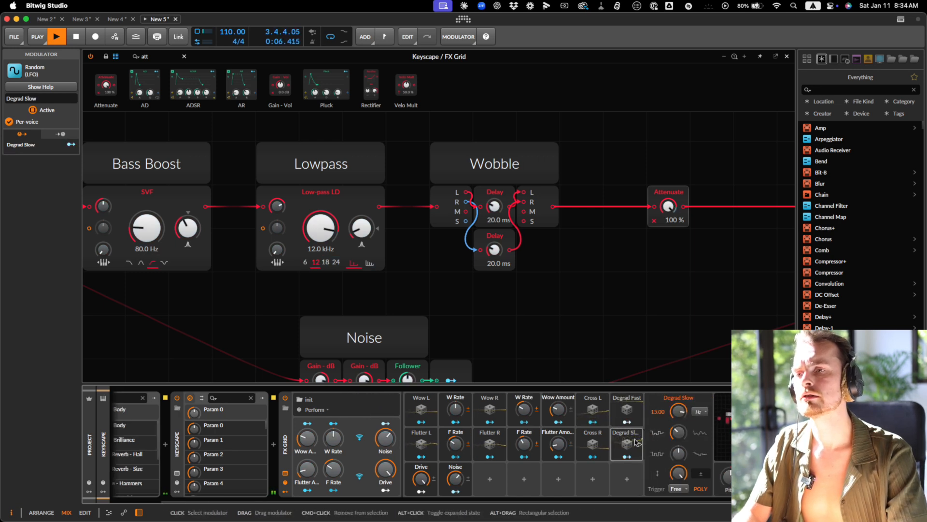
double_click(679, 412)
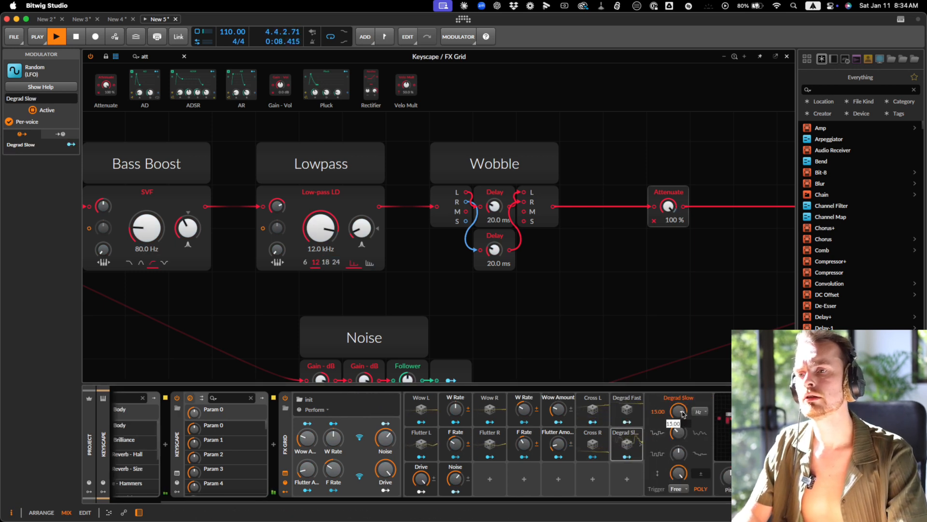
text(5)
key(Return)
click(639, 410)
double_click(675, 414)
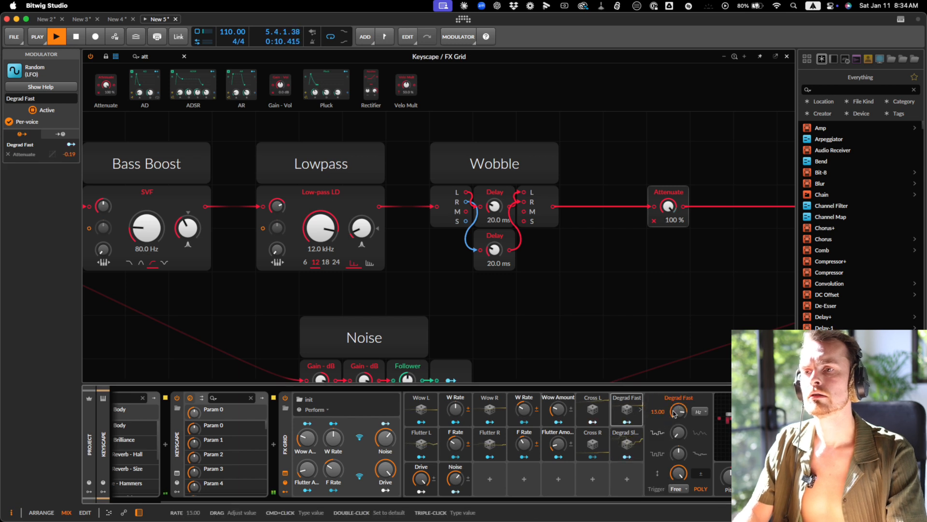
click(636, 442)
drag(679, 408, 680, 413)
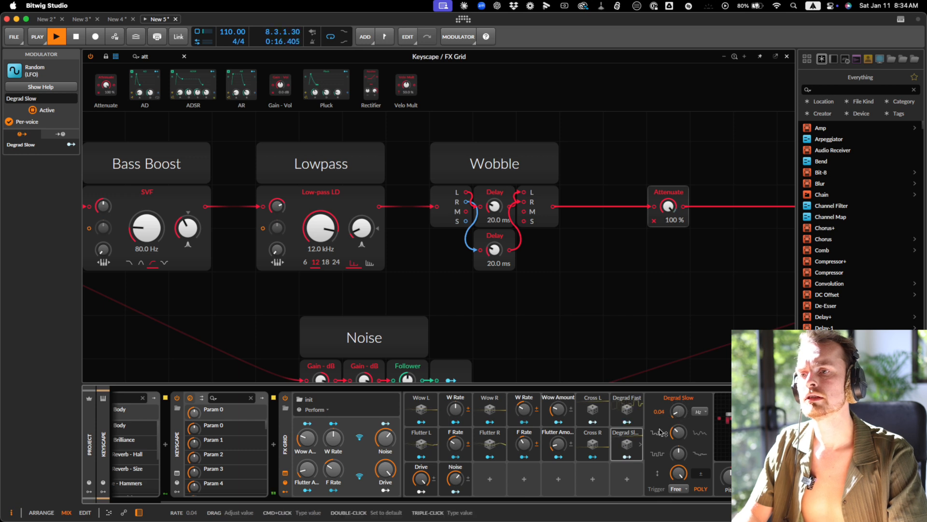
- Map the Degrad Slow modulator to the same Attenuate level with an amount of -19%
click(627, 456)
drag(669, 207, 669, 211)
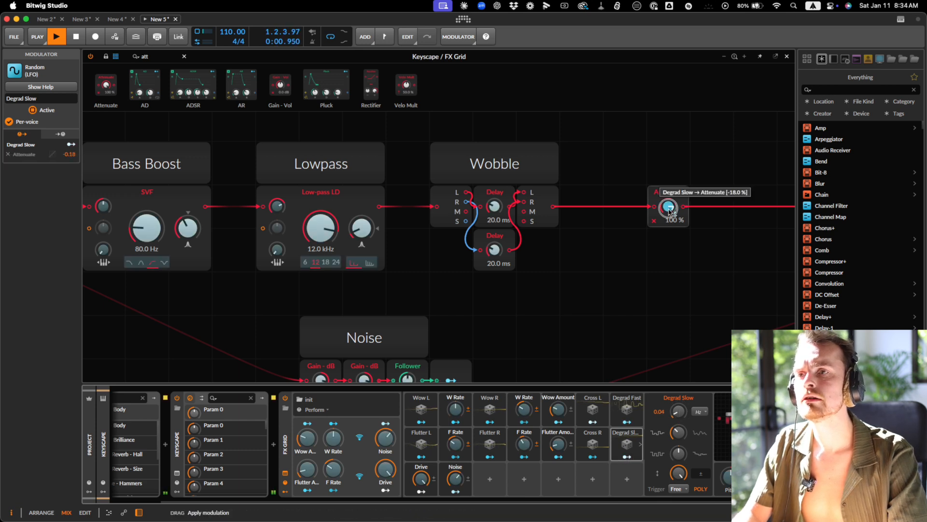
click(664, 261)
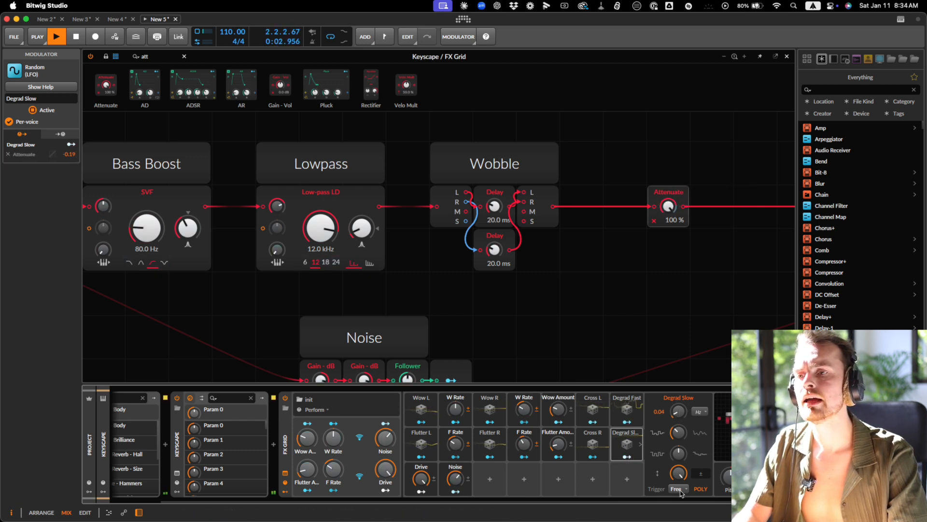
- Adjust the wobble macros, setting Wow Amount to about 11%, Flutter Amount to about 12.3% and F Rate to its centre
click(627, 408)
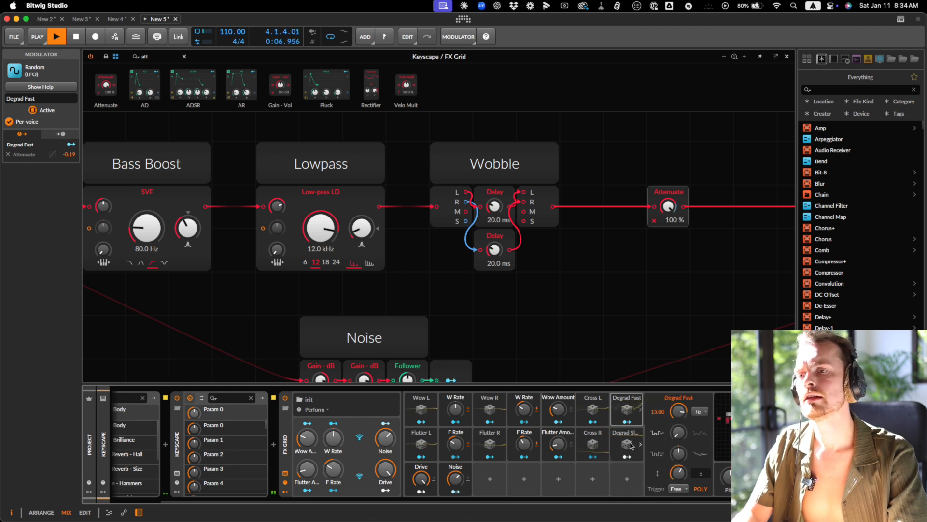
click(309, 437)
click(304, 470)
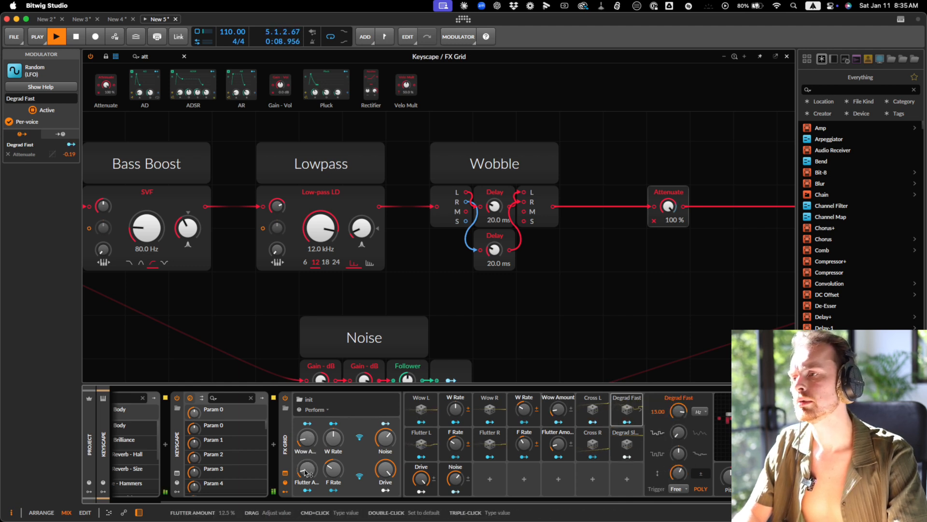
drag(304, 436, 305, 446)
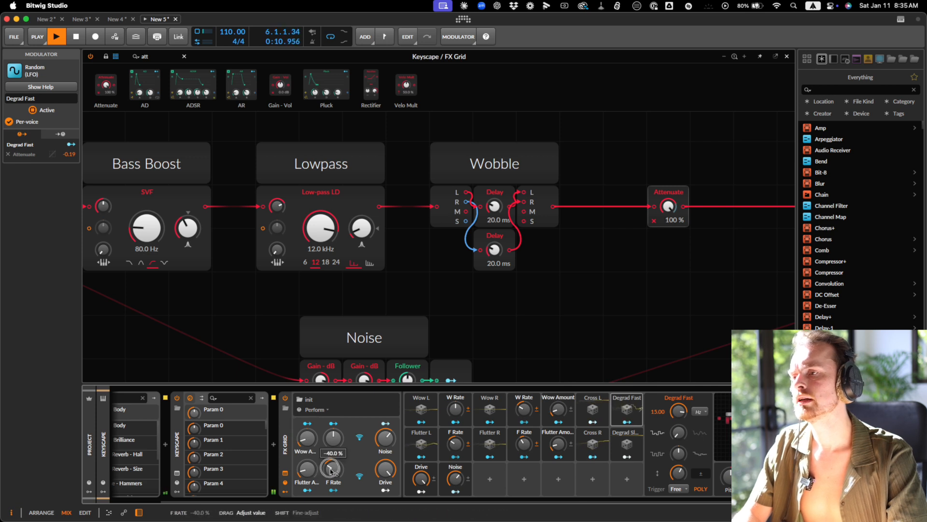
click(308, 443)
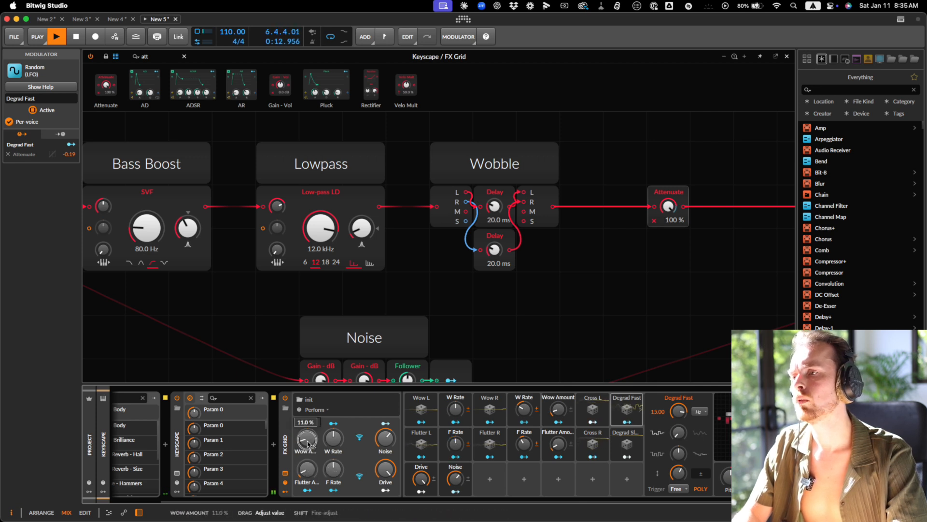
drag(307, 442, 308, 443)
- Slightly reduce the Degrad Slow modulator's output amount
scroll(474, 289, down, 3)
scroll(475, 288, right, 3)
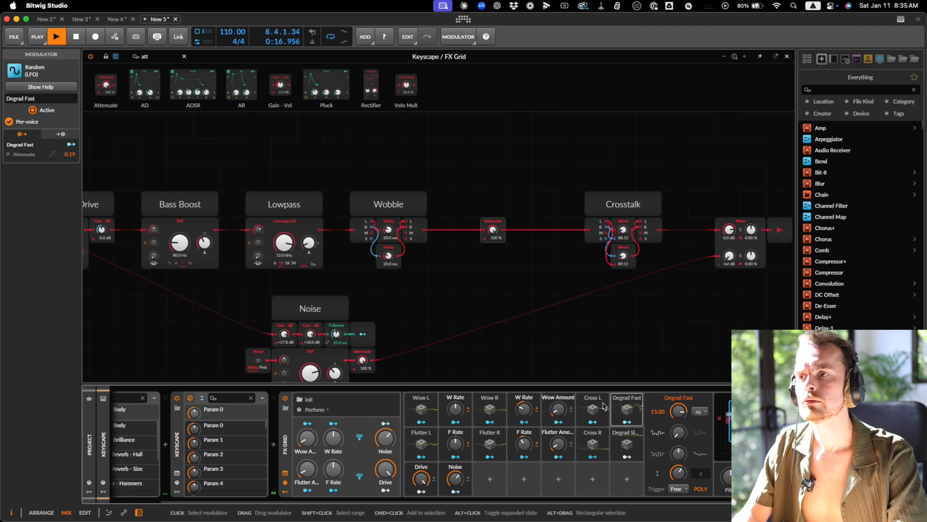
click(627, 444)
drag(681, 470, 683, 475)
click(627, 409)
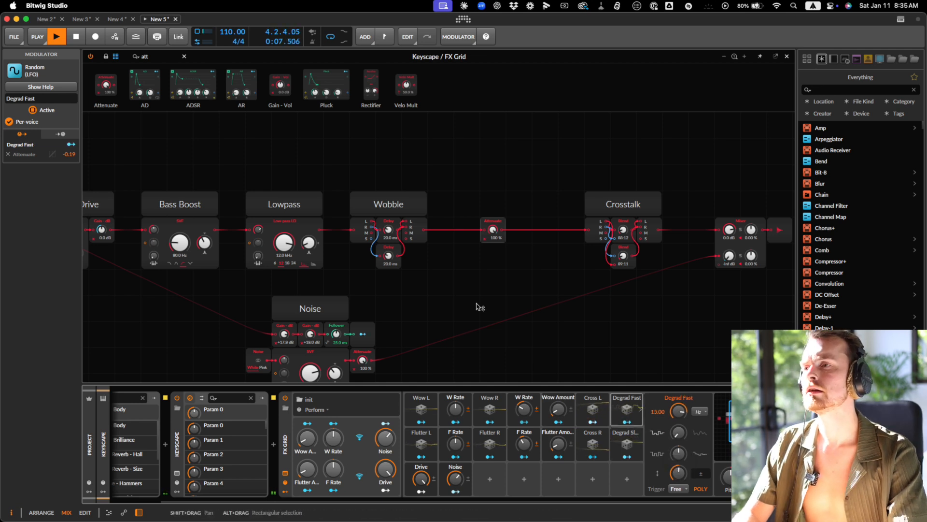
- Compare playback with the FX Grid device bypassed and enabled again
scroll(478, 306, down, 2)
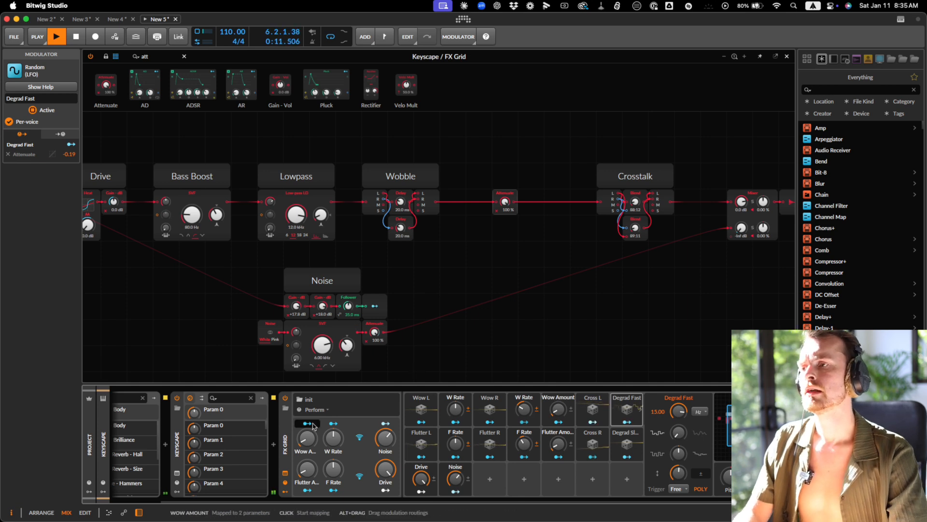
key(space)
click(286, 398)
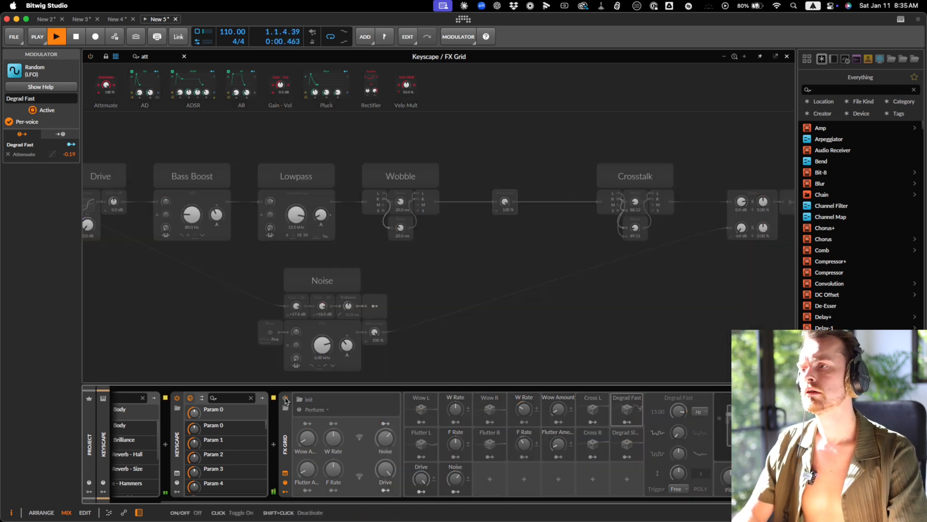
key(space)
key(space)
key(space)
click(286, 399)
key(space)
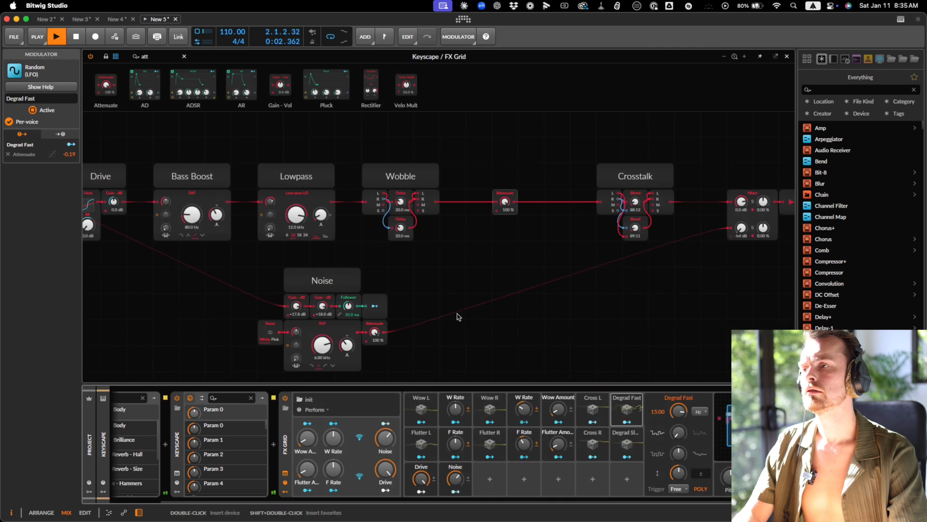
- Copy the Wobble label and place the copy above the Attenuate module between Wobble and Crosstalk
scroll(456, 314, left, 4)
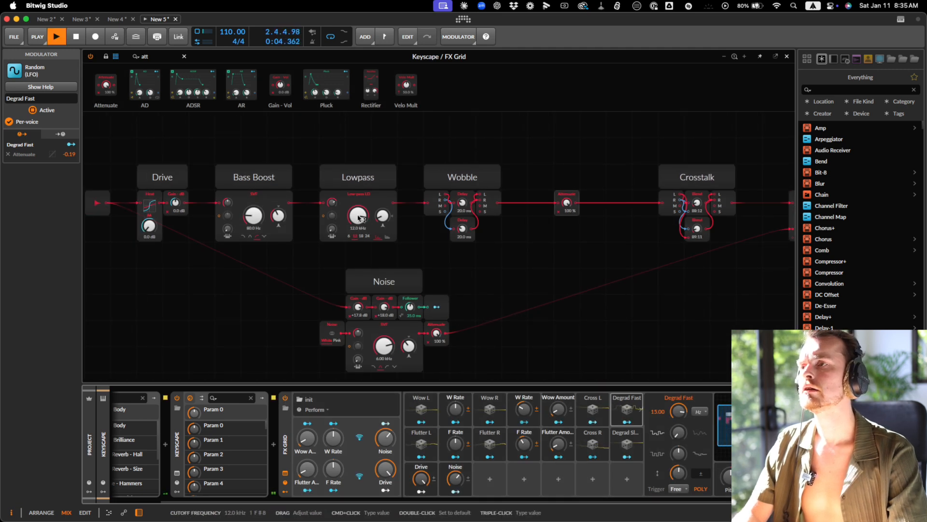
scroll(358, 218, right, 4)
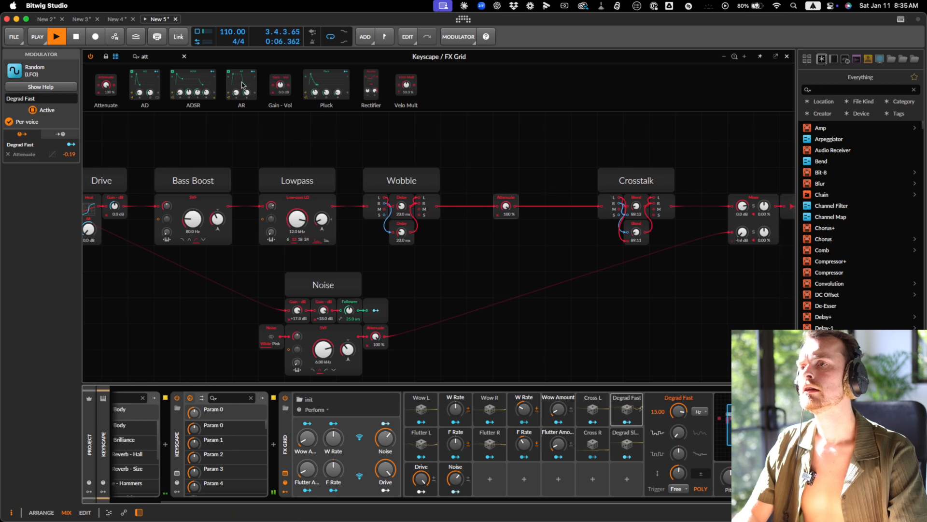
click(159, 55)
click(446, 139)
click(408, 179)
key(super+c)
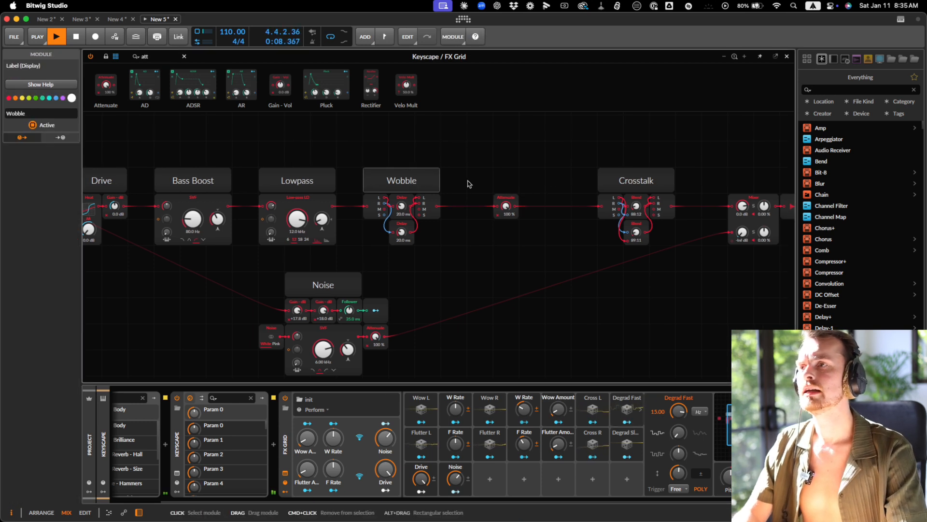
click(516, 182)
key(super+v)
drag(515, 182, 490, 182)
- Rename the copied label Degradation and lower the Degrad Fast modulator's rate to 8.24 Hz
double_click(35, 114)
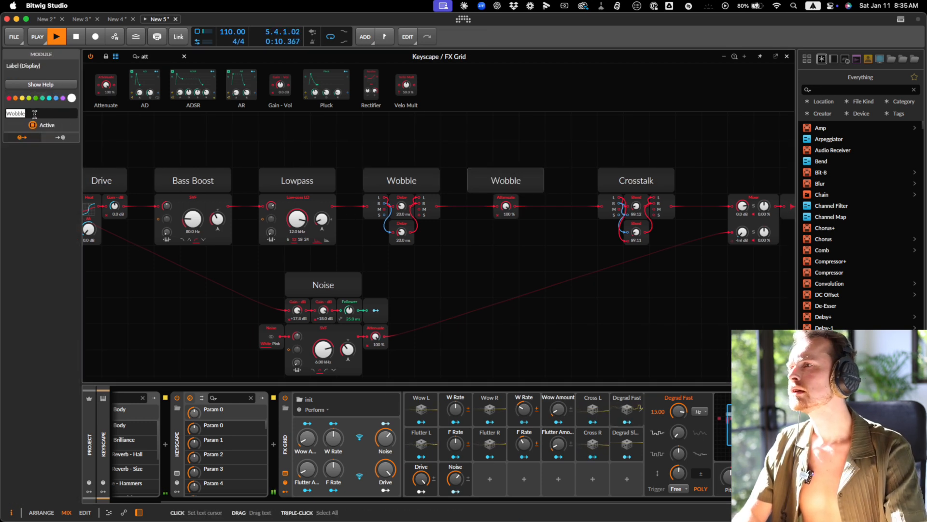
text(Degradatio)
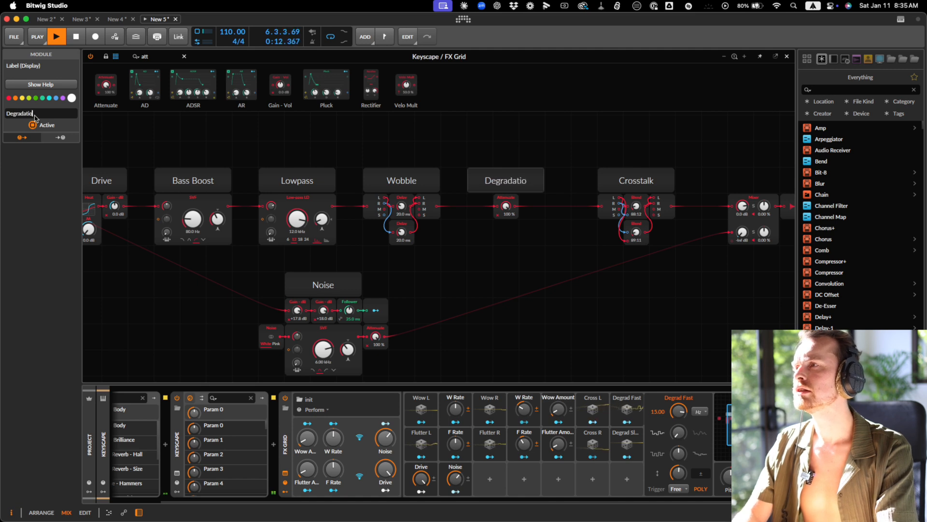
text(n)
click(560, 299)
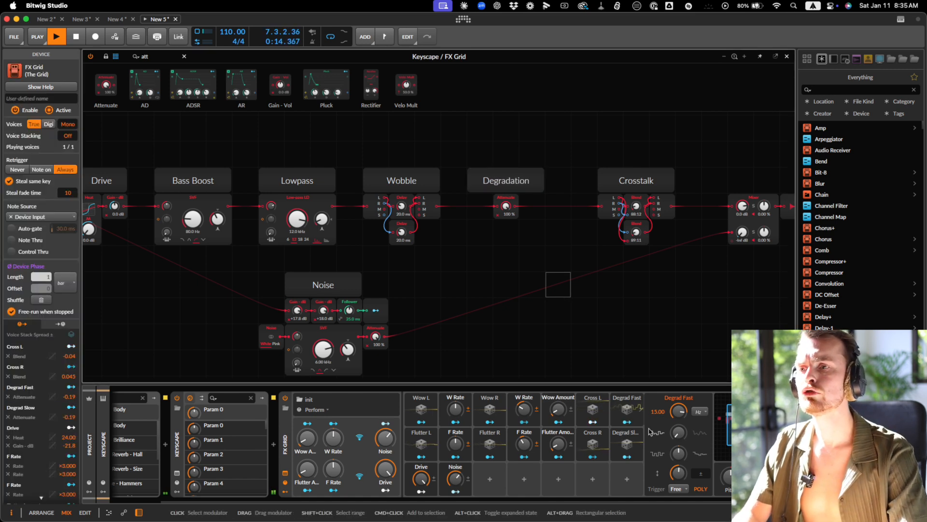
drag(678, 409, 679, 413)
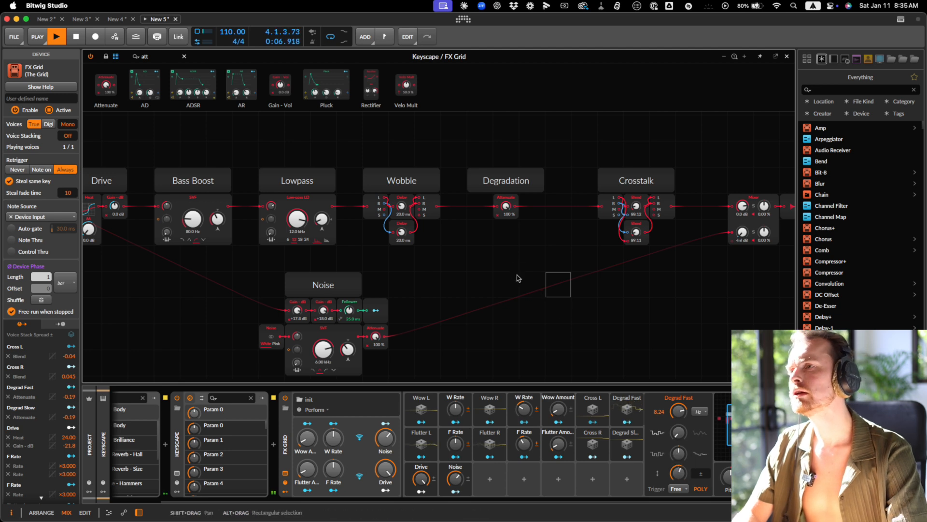
- Make the Degradation section process left and right separately with a Stereo Split, a duplicated Attenuate and a Stereo Merge
click(162, 57)
text(st)
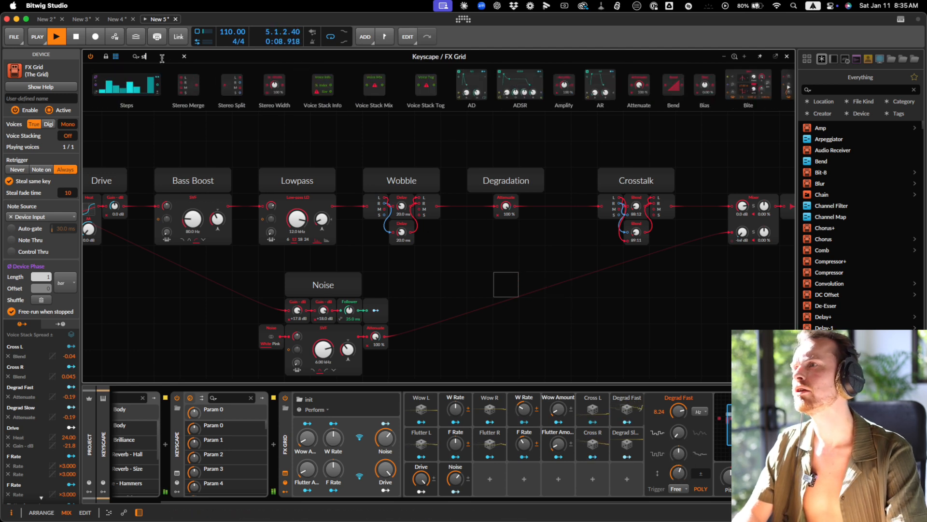
drag(228, 86, 482, 199)
click(507, 221)
click(507, 208)
key(super+d)
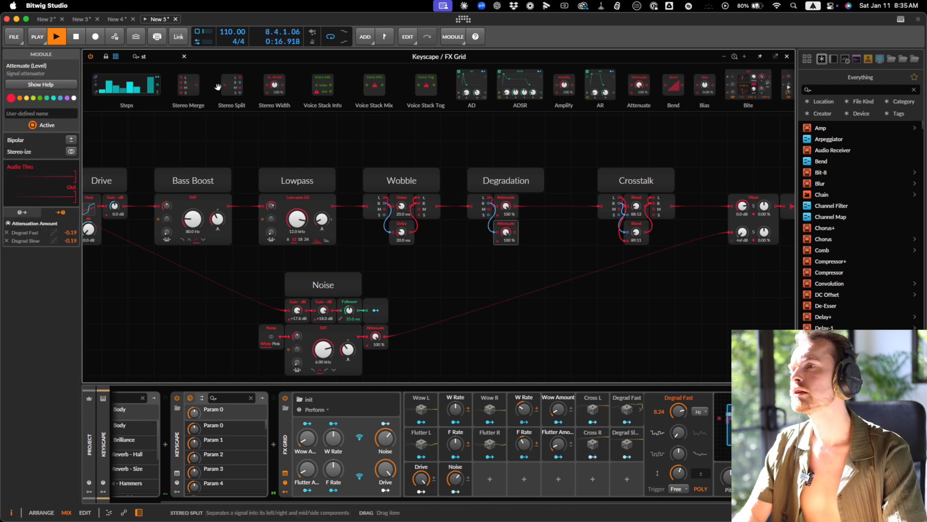
drag(197, 85, 529, 207)
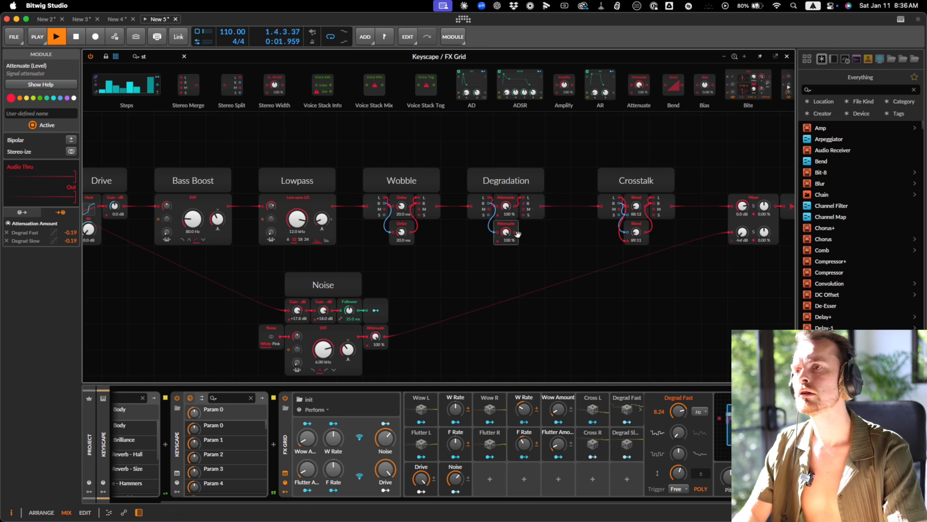
- Duplicate the Degrad Fast and Degrad Slow modulators and clear the original pair's modulation from the lower Attenuate
click(624, 425)
click(594, 434)
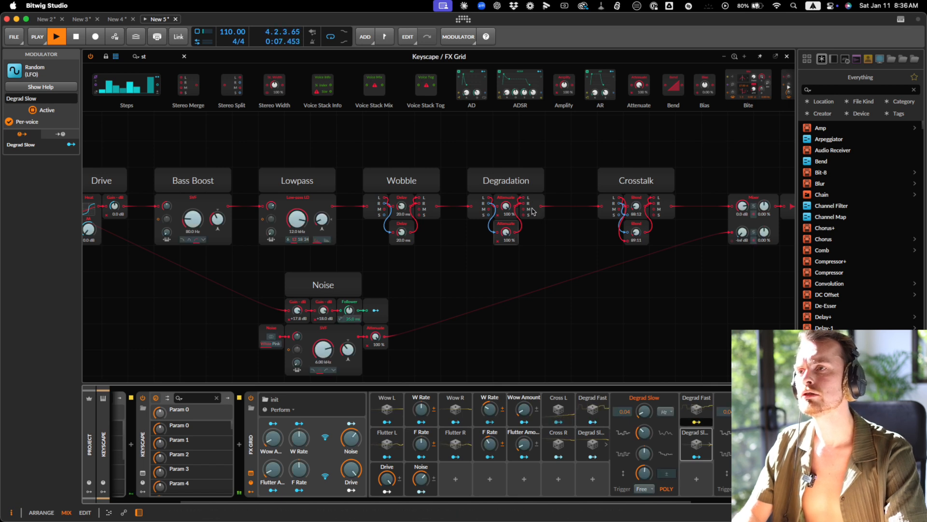
click(592, 422)
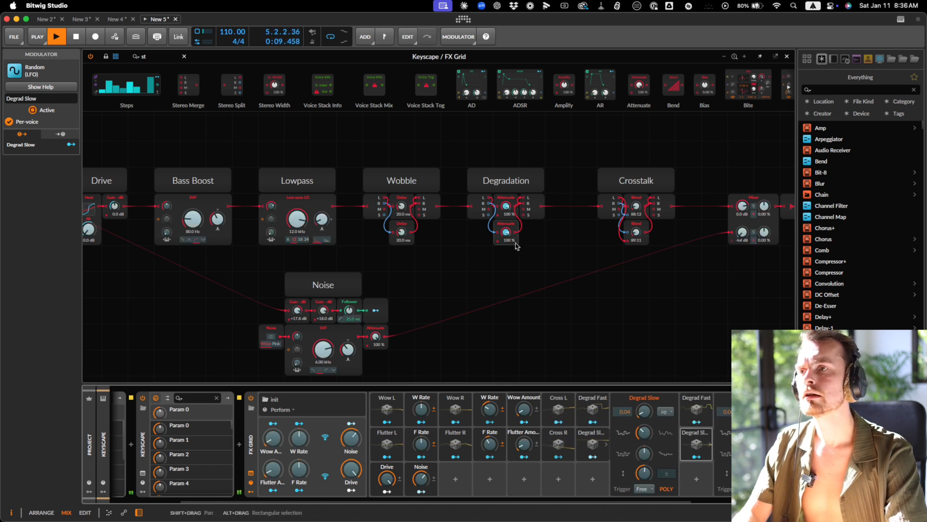
click(592, 456)
click(592, 457)
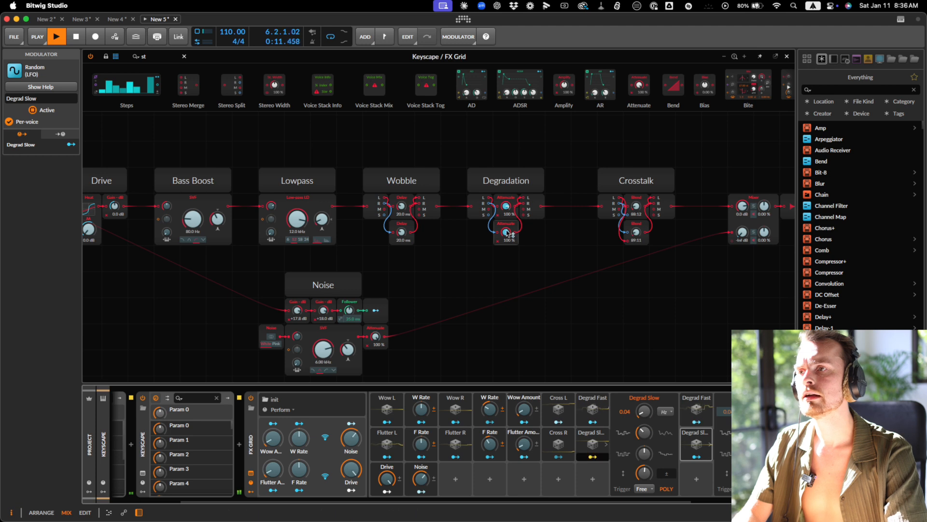
- Map the duplicated Degrad Fast and Degrad Slow modulators to the lower Attenuate with amounts of -0.14 and -0.18
click(696, 422)
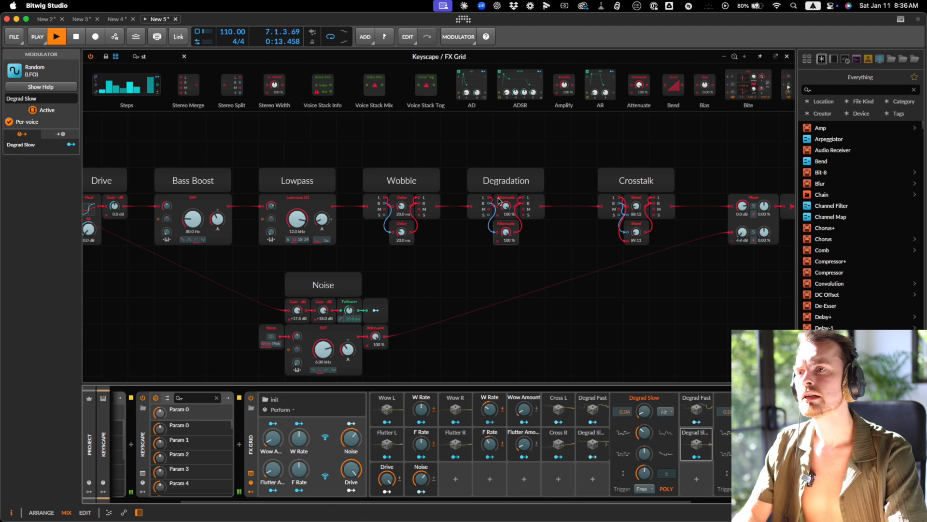
click(506, 233)
drag(506, 234, 508, 237)
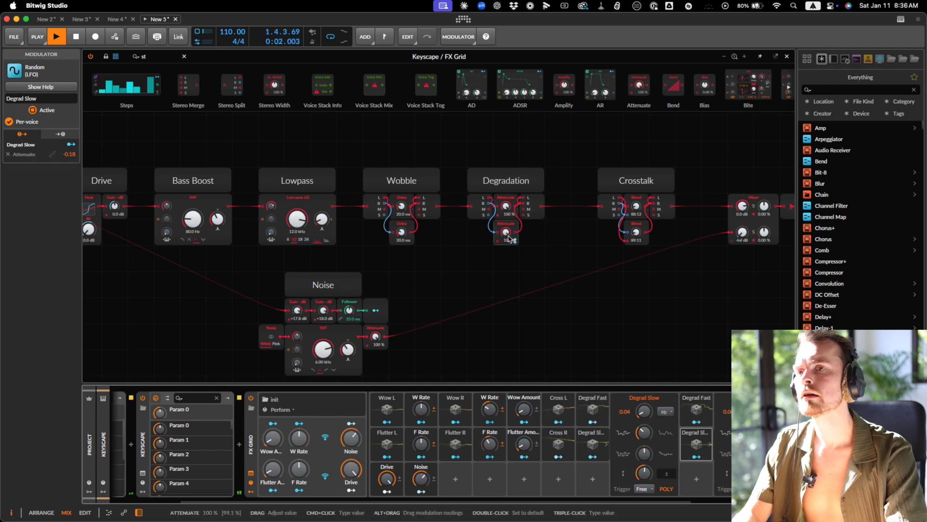
- Raise the Wow Amount macro to about 36.5%
scroll(534, 295, right, 5)
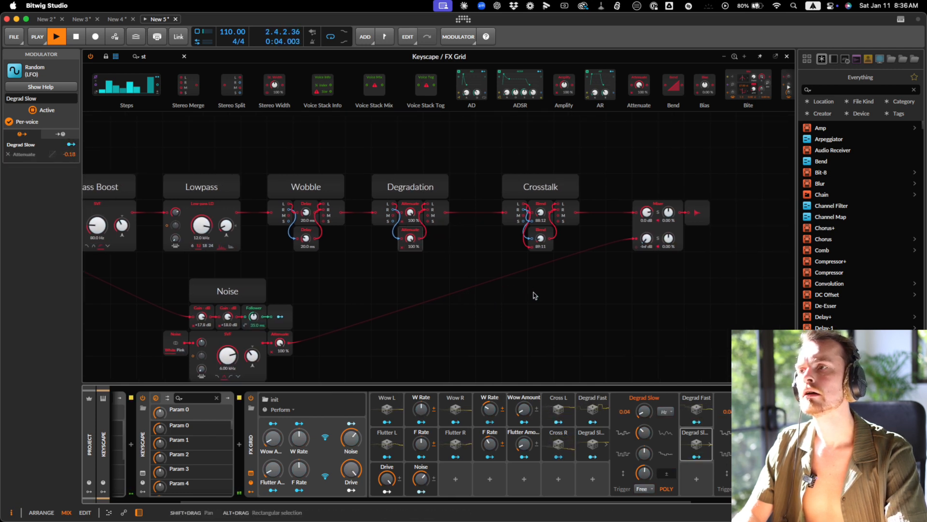
scroll(535, 295, left, 8)
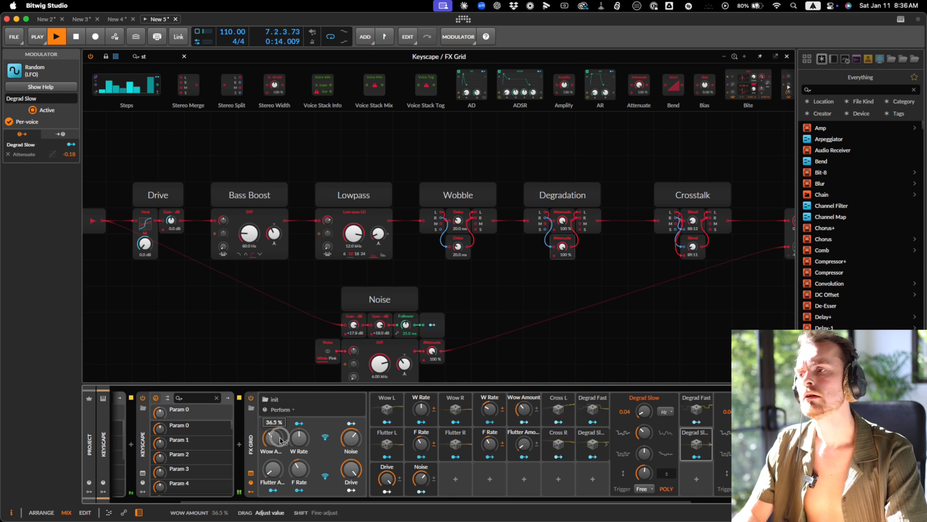
scroll(305, 291, right, 5)
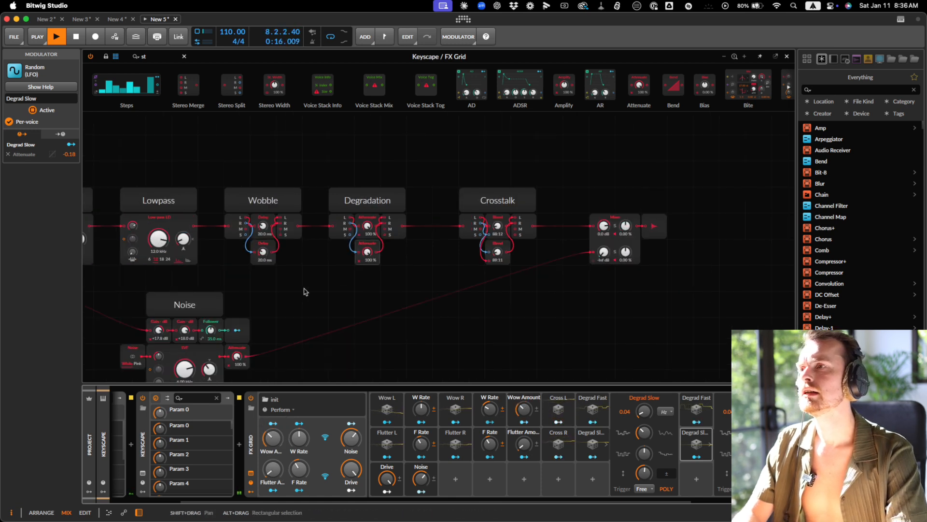
- Insert a Distortion shaper between the Mixer and the output with about +14.4 dB drive, and set the Noise macro to about 37%
double_click(155, 56)
key(BackSpace)
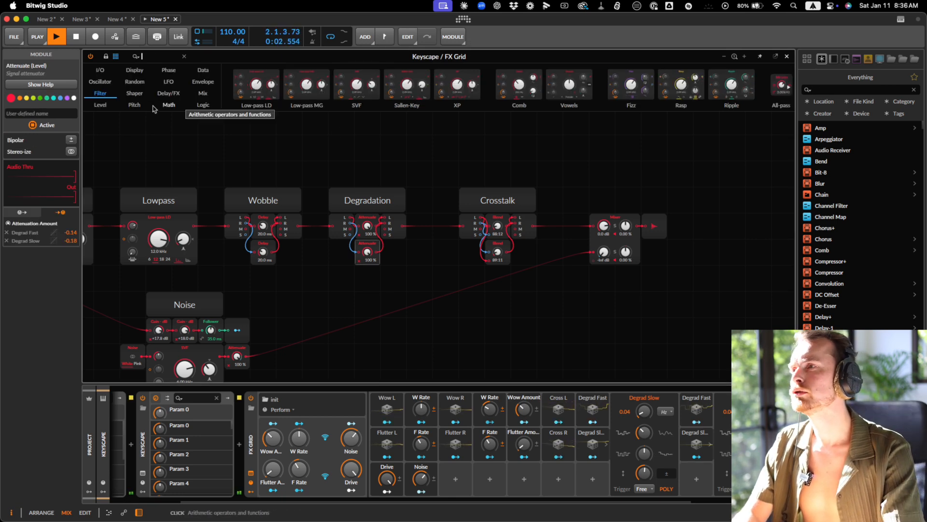
click(89, 83)
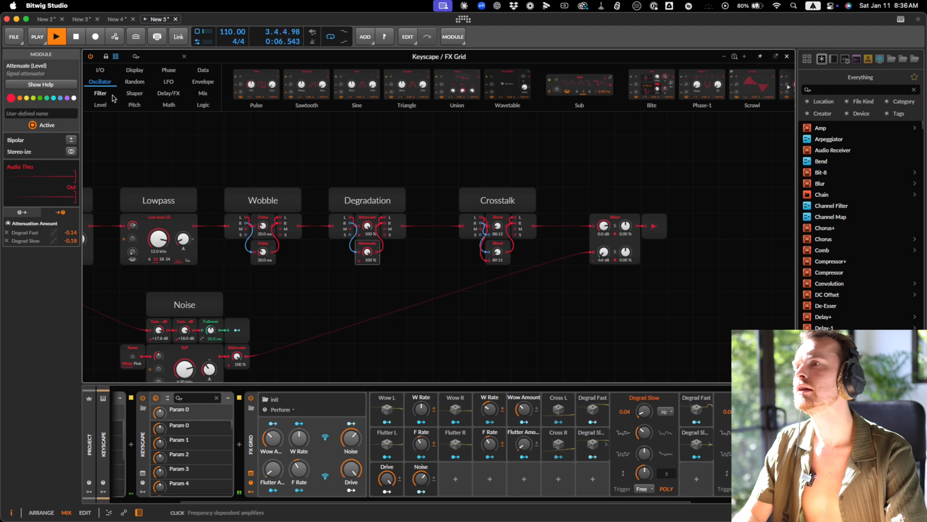
click(135, 93)
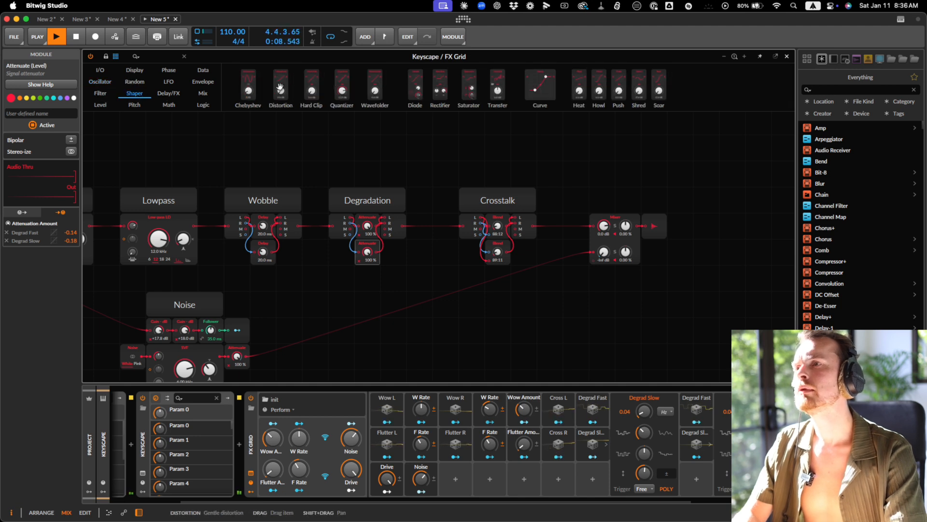
drag(279, 85, 638, 226)
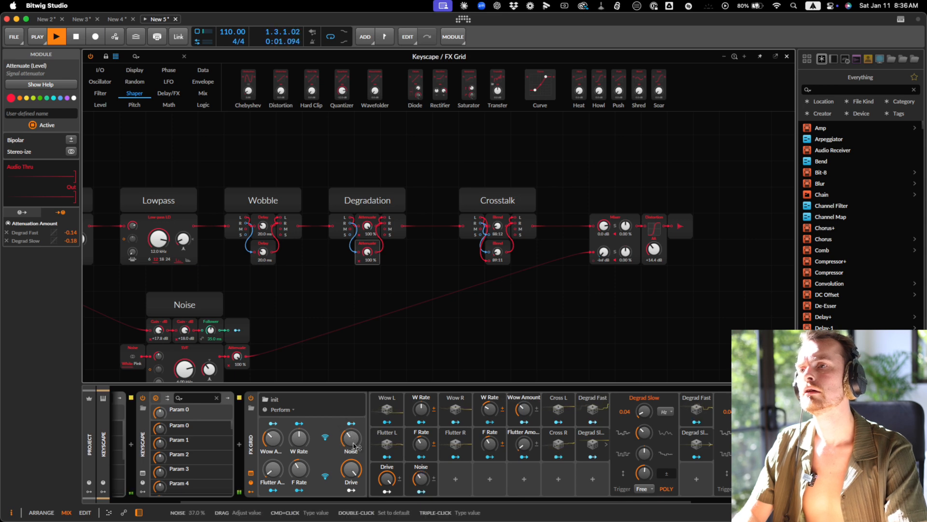
click(249, 438)
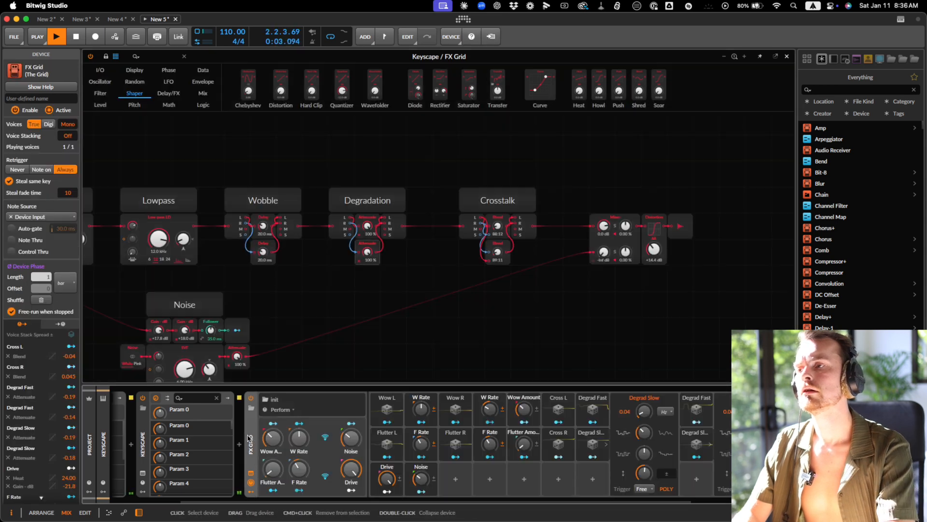
- Stop playback, insert a Gain - dB module after the Distortion, and reset the Distortion drive to 0 dB
key(space)
click(161, 60)
text(ga)
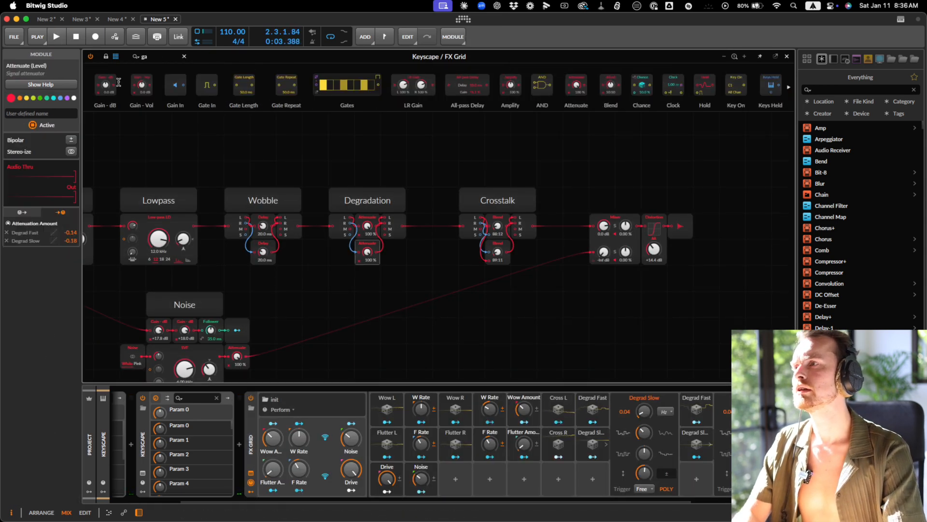
drag(105, 87, 661, 231)
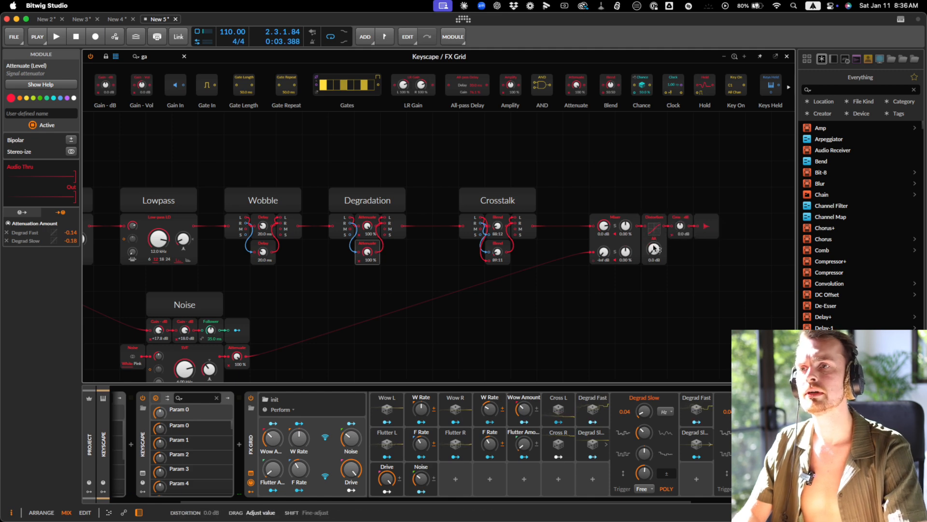
- Rearrange the Drive and Noise remote controls into the third column and rename the Drive control In Drive
click(456, 479)
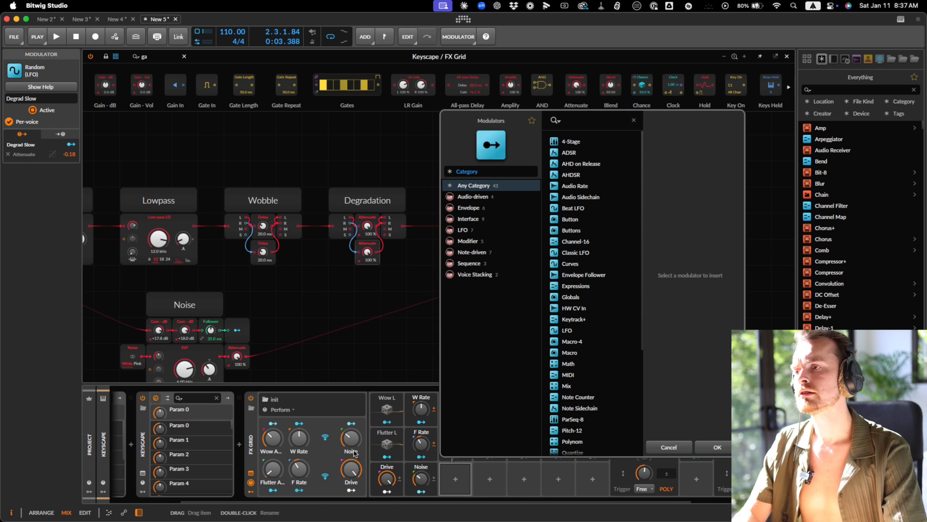
drag(355, 453, 325, 439)
double_click(328, 451)
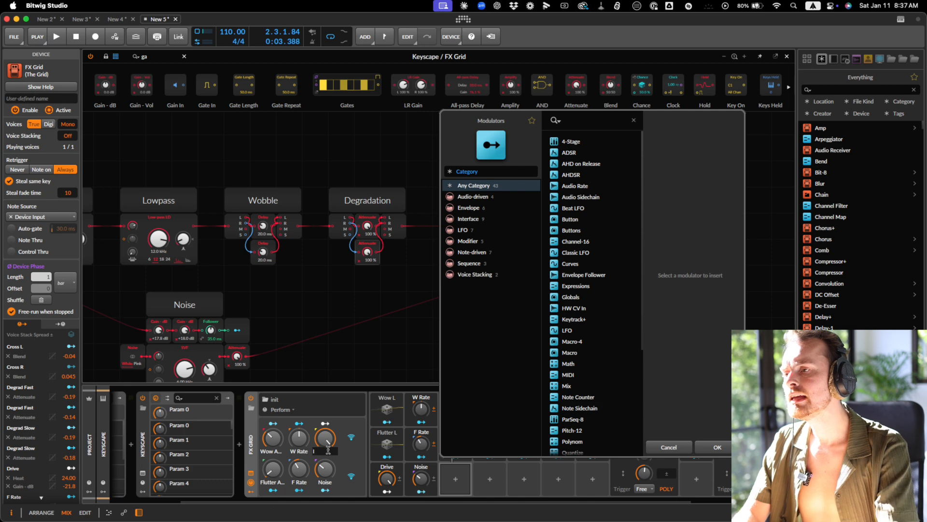
key(Return)
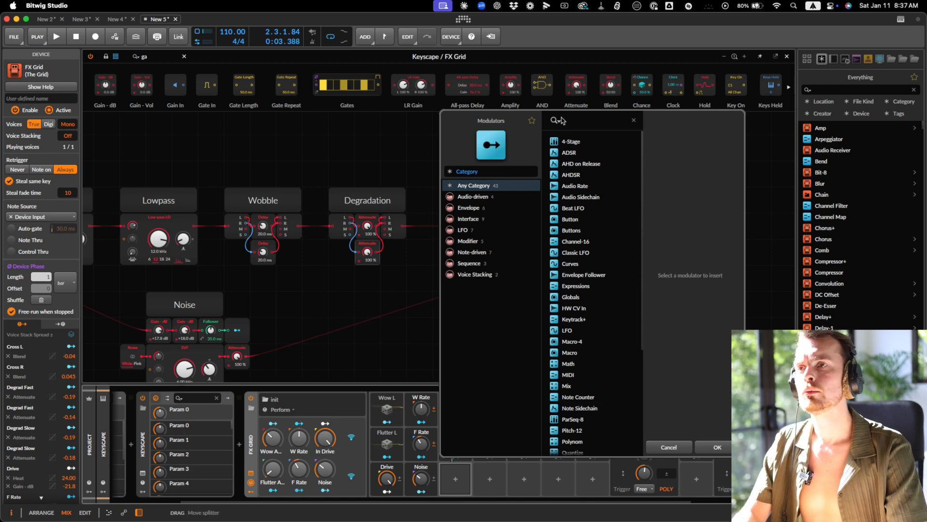
- Add a Macro modulator to the FX Grid beside the Noise macro and turn it up
key(m)
key(a)
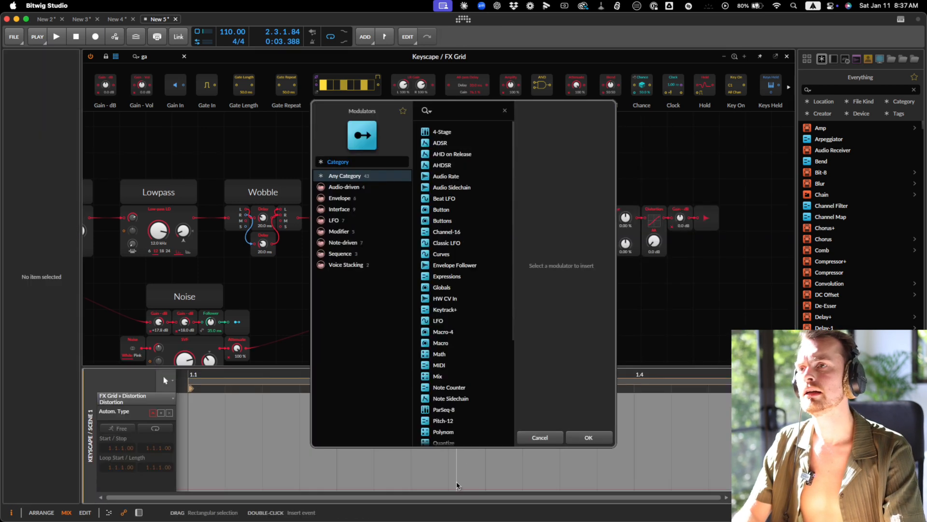
key(d)
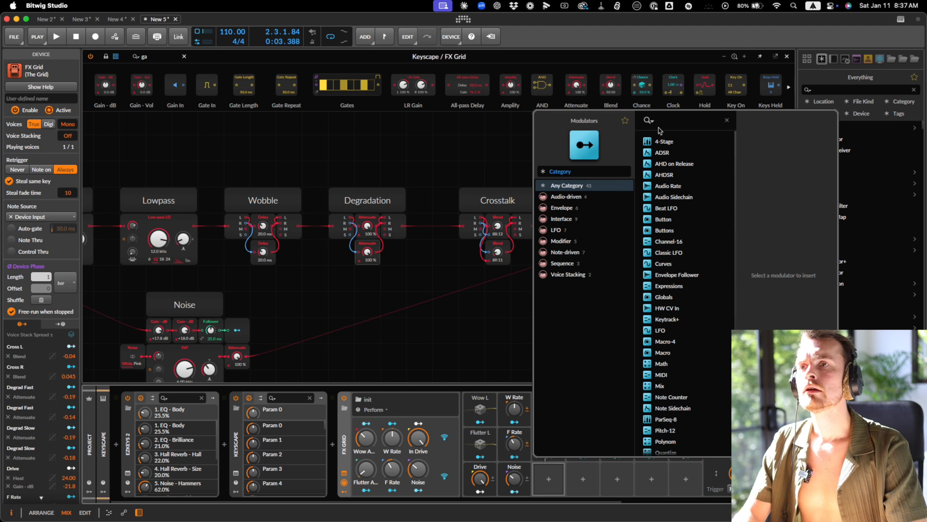
text(macro)
key(Return)
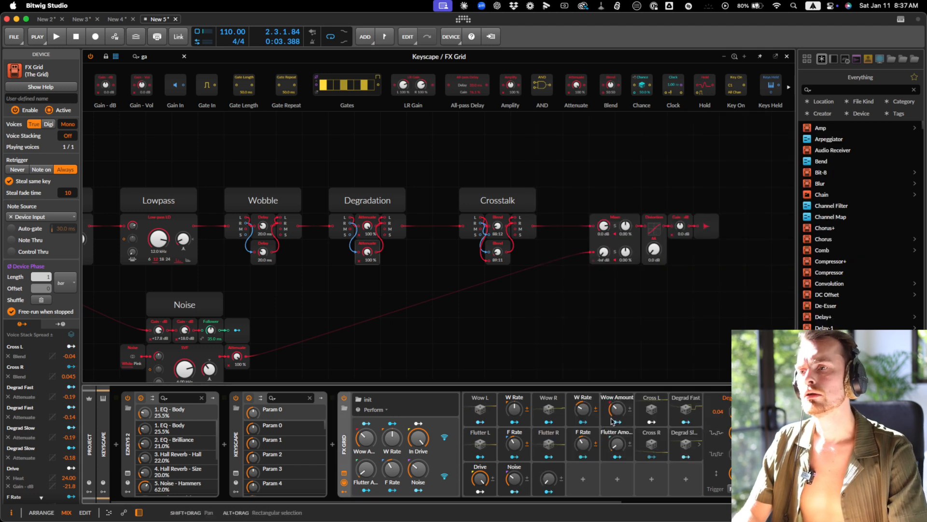
drag(547, 483, 547, 449)
- Map the new macro to the Distortion drive by about 15.8 dB and to the following Gain - dB by -15.1 dB
click(548, 491)
drag(654, 250, 654, 248)
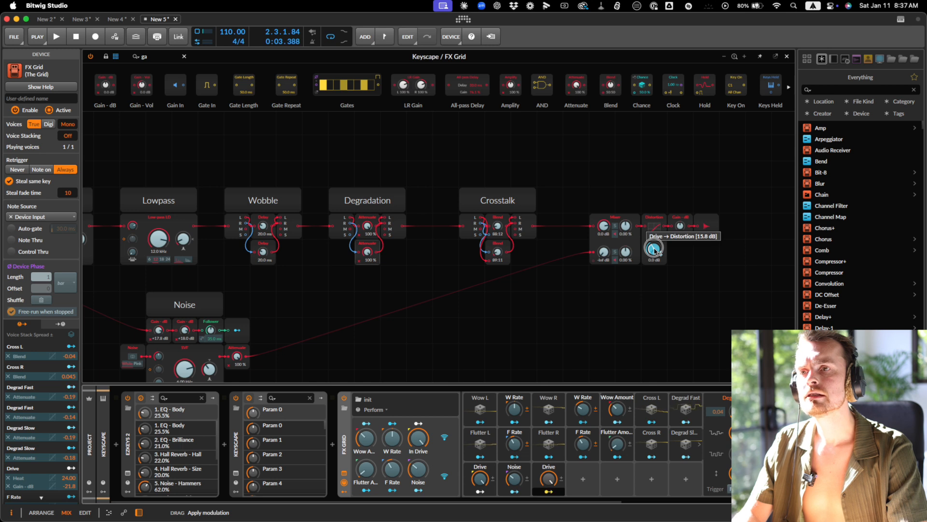
drag(653, 249, 681, 227)
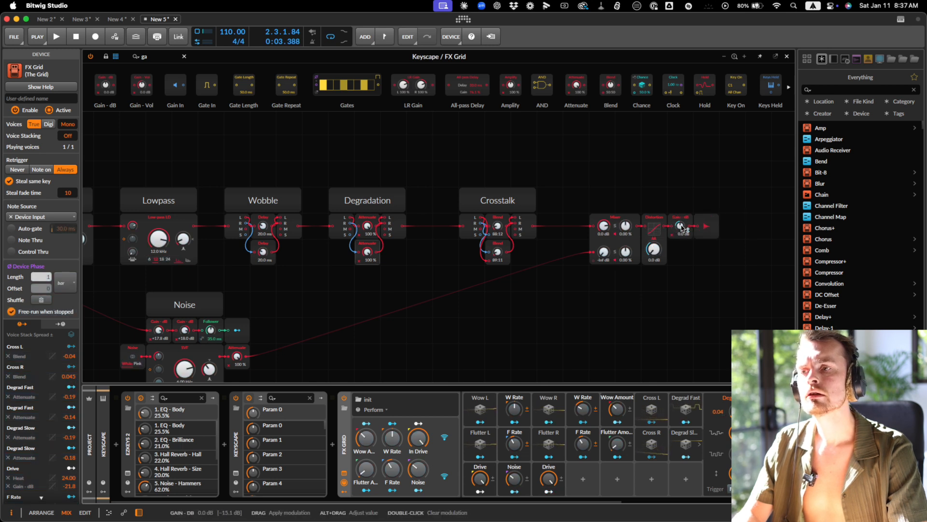
- Name the new macro's remote control Out Drive and start playback
click(449, 441)
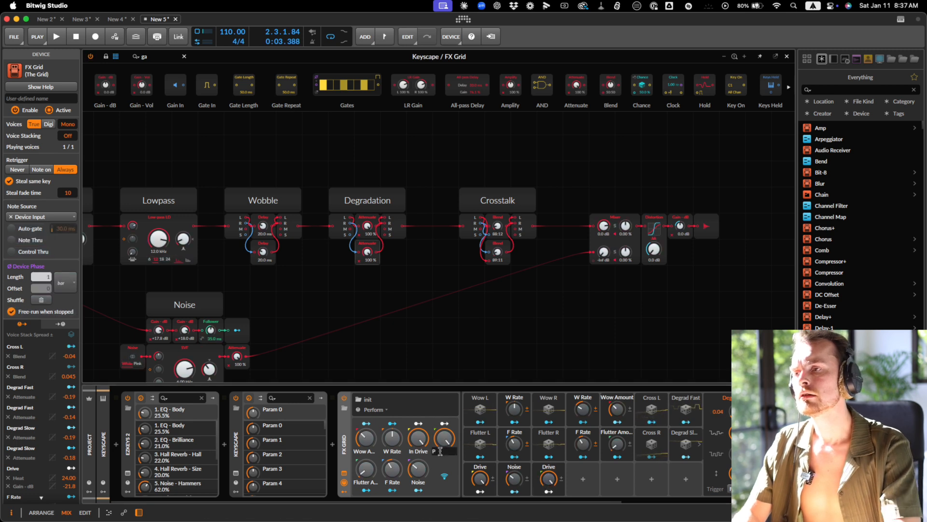
text(rive)
key(Return)
key(space)
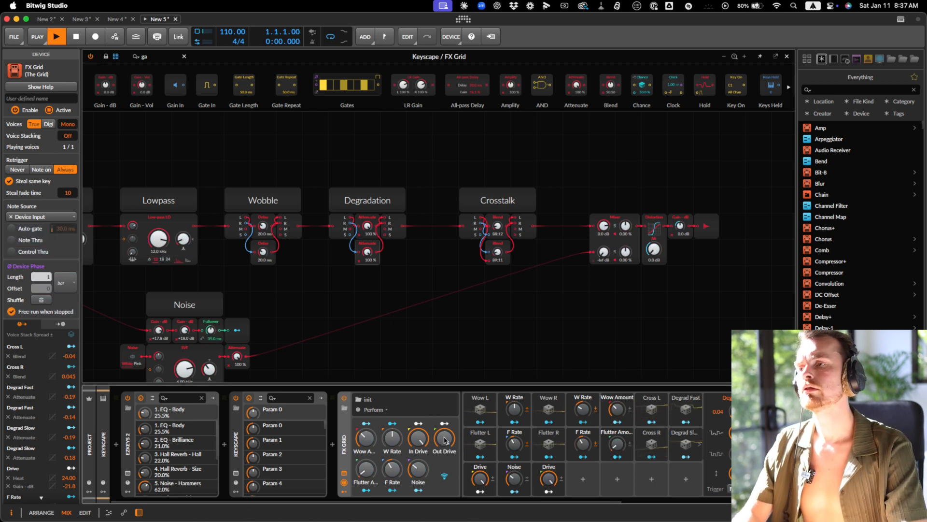
- Audition the Out Drive and wow amount controls during playback and adjust the Out Drive macro's modulation of the final Gain - dB
drag(444, 438, 446, 440)
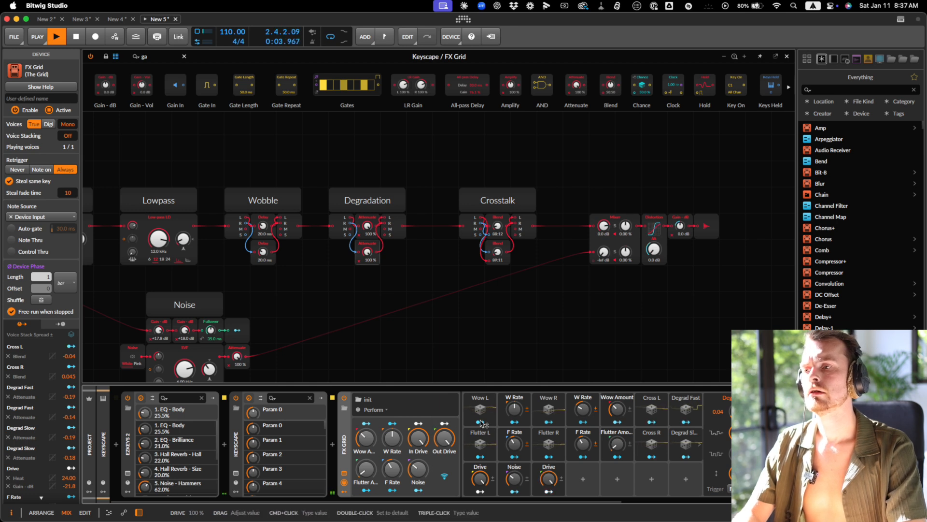
drag(548, 491, 682, 227)
key(space)
mouse_move(681, 229)
key(space)
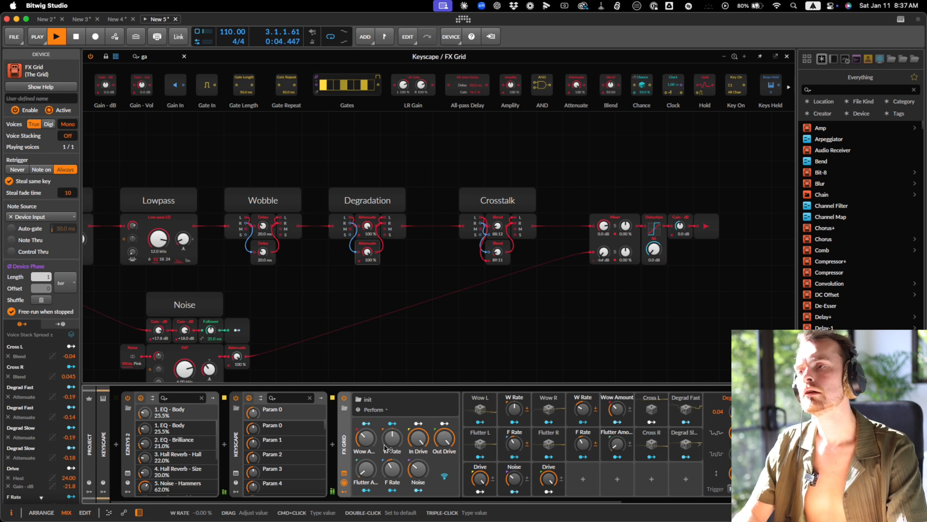
drag(372, 441, 373, 442)
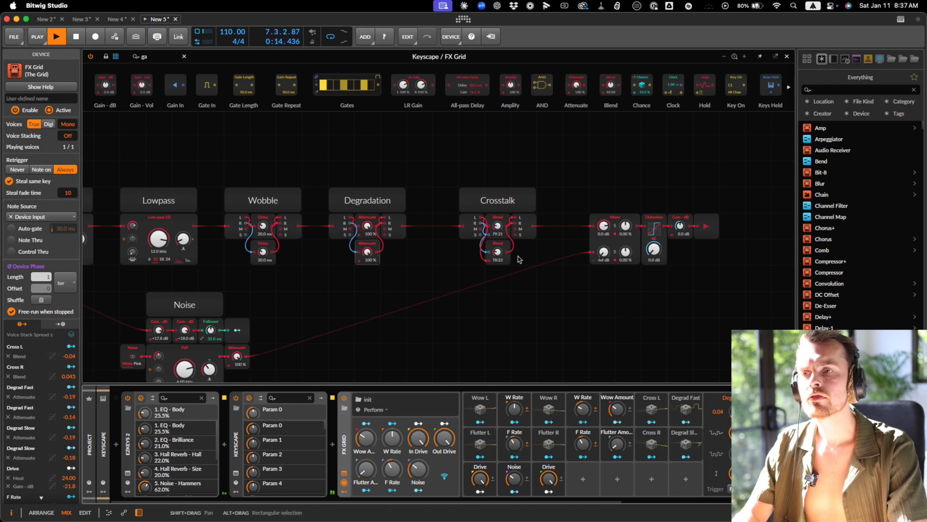
- Set the Cross R modulator's depth on the lower Crosstalk Blend to 0.145
right_click(499, 255)
click(541, 334)
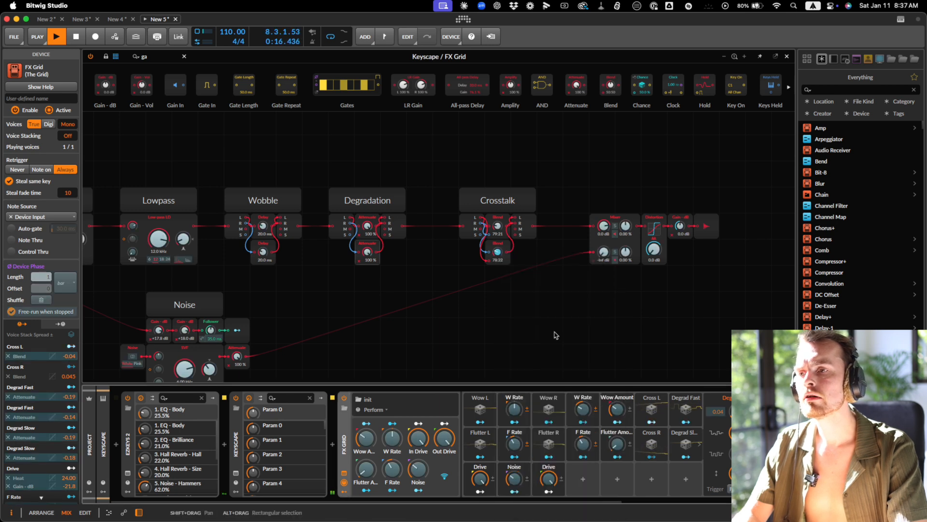
click(649, 456)
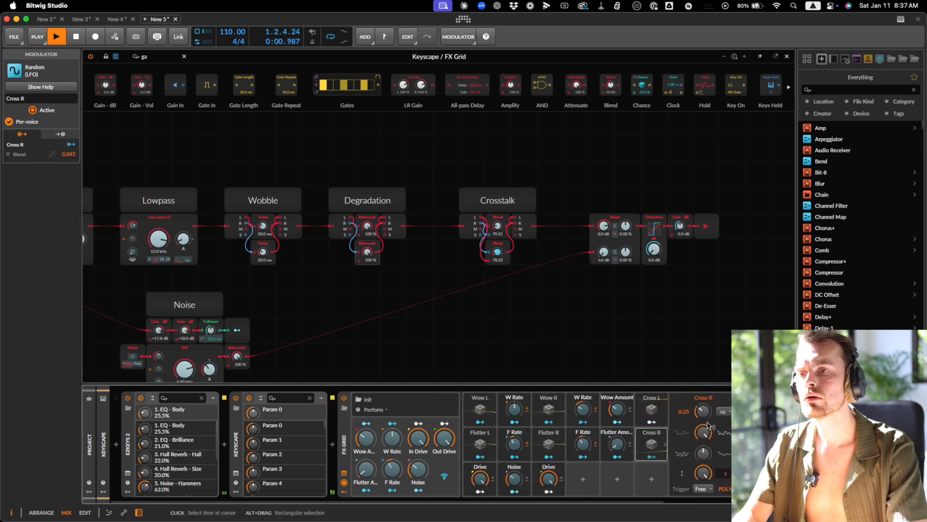
drag(498, 253, 499, 251)
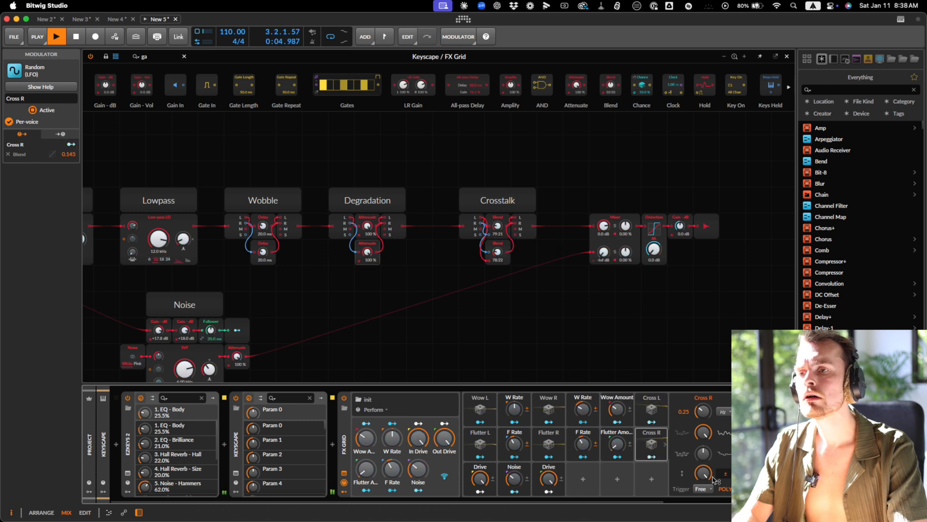
- Set the Cross L modulation of the upper Crosstalk Blend to 0.110 and adjust the two Blend amounts to about 88:12 and 84:16
click(651, 422)
mouse_move(498, 227)
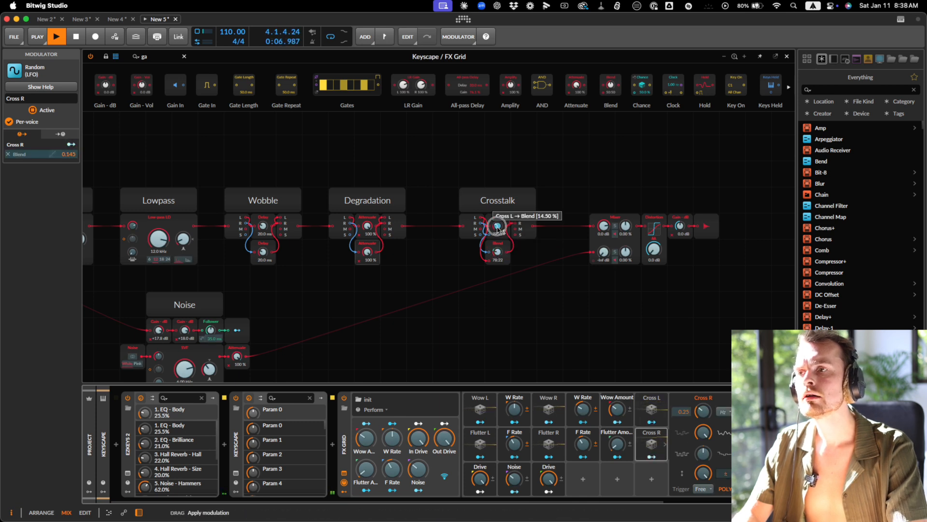
key(Escape)
drag(498, 227, 497, 254)
mouse_move(497, 250)
mouse_down()
mouse_move(497, 224)
mouse_move(497, 250)
mouse_up()
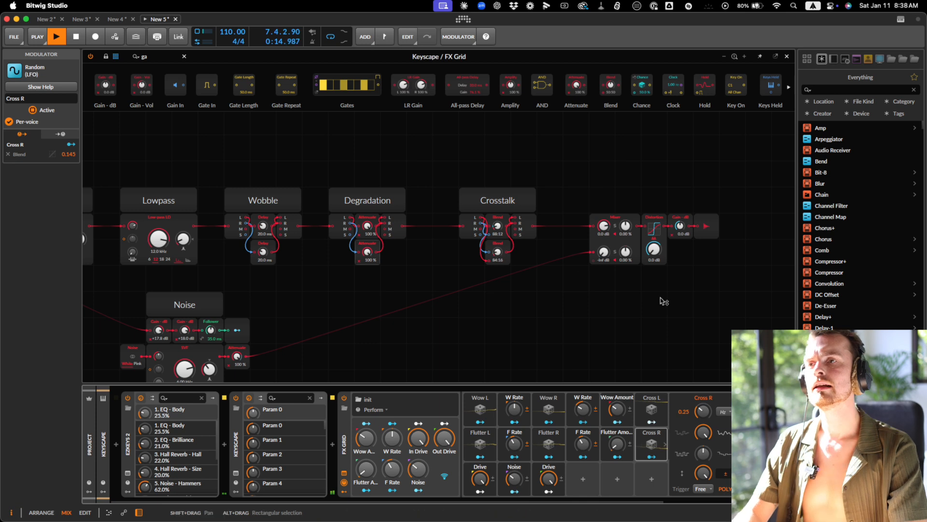
- Hide the FX Grid's remote controls and move the Crosstalk section and the Mixer closer to Degradation
key(super+minus)
scroll(662, 300, left, 1)
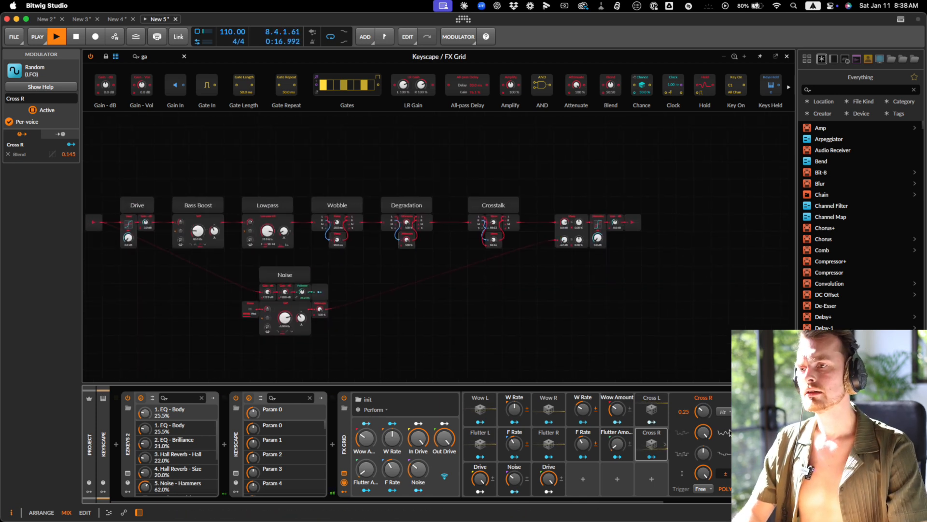
click(344, 483)
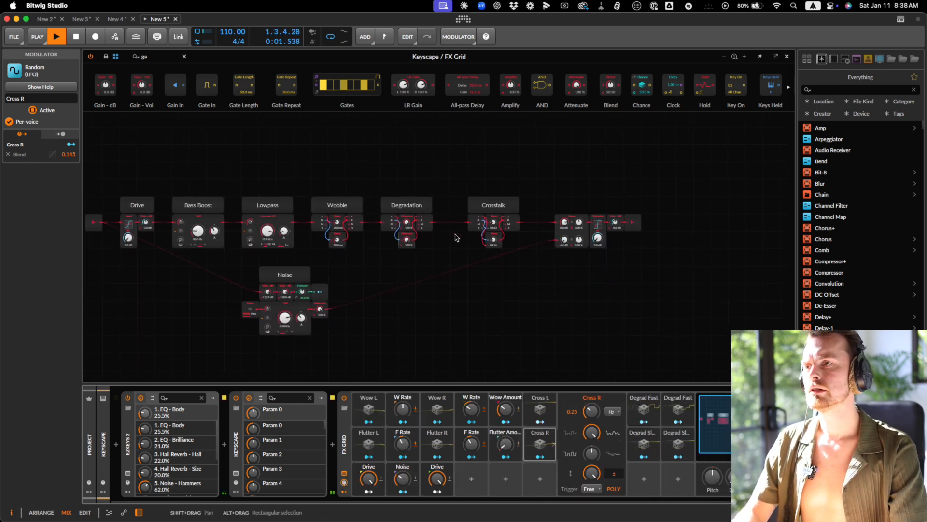
drag(433, 163, 527, 249)
drag(490, 204, 470, 202)
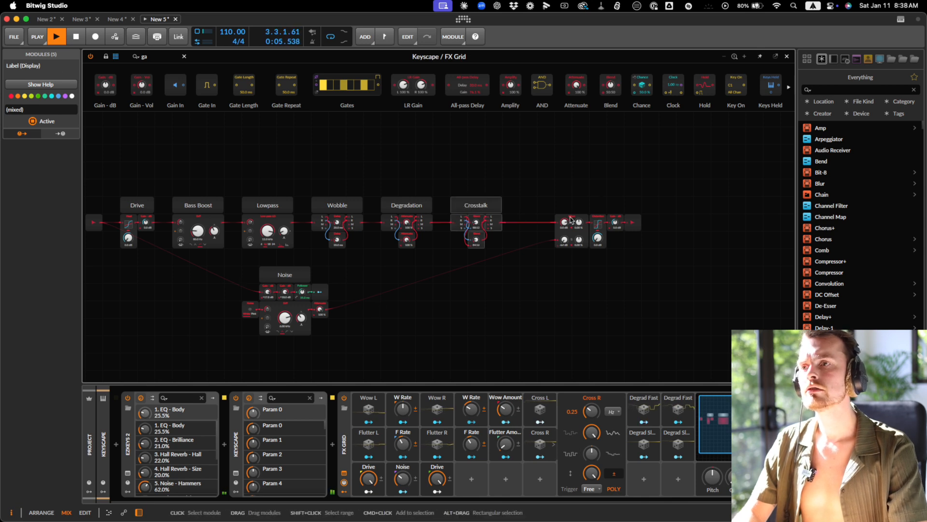
drag(567, 217, 547, 216)
- Copy the Drive label above the output Distortion module and rename the copy Out Drive
click(139, 202)
click(573, 191)
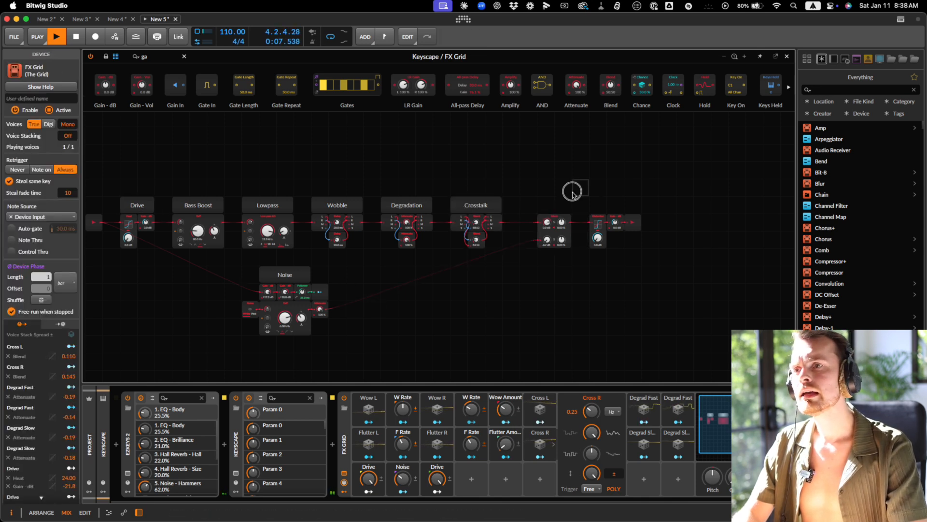
key(super+v)
key(super+z)
click(596, 201)
key(super+v)
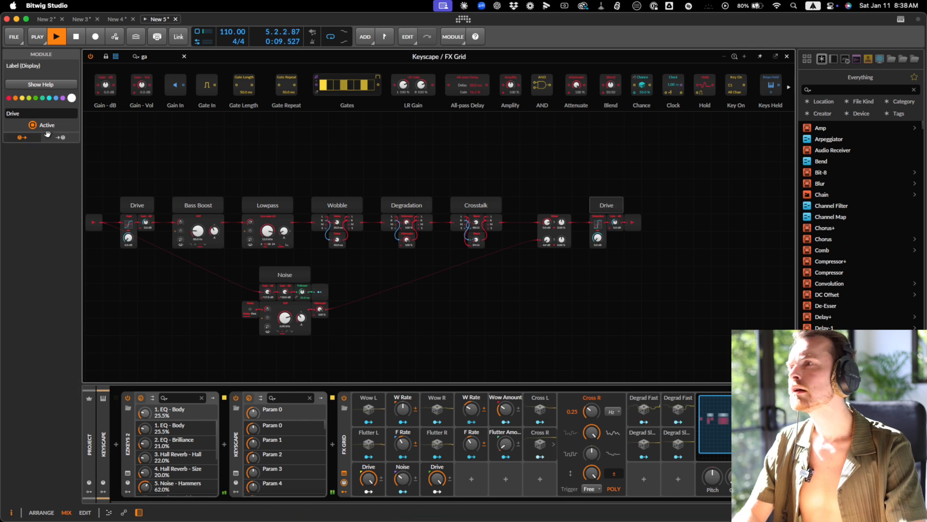
click(7, 113)
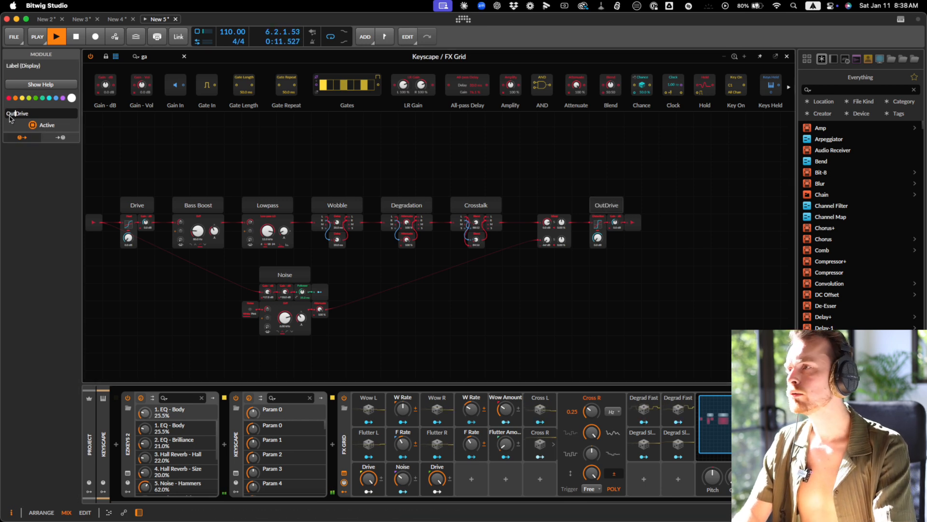
click(462, 171)
click(608, 208)
- Rename the first Drive label at the start of the chain In Drive
scroll(351, 204, left, 5)
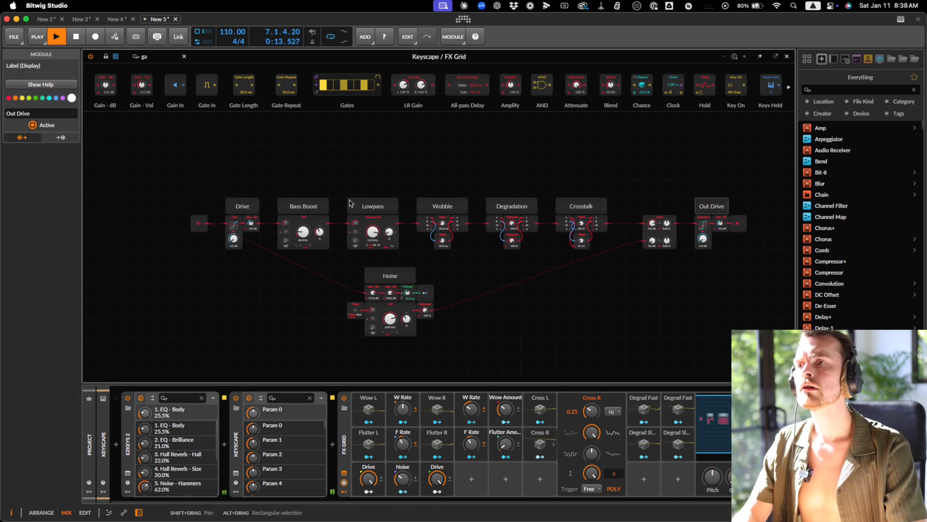
click(7, 111)
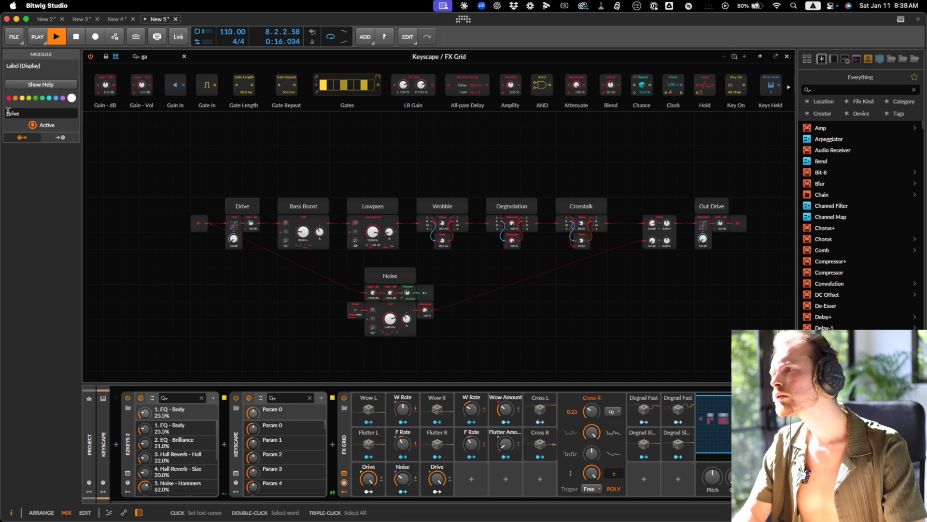
text(In)
click(207, 304)
- Try to place a copy of the Out Drive label above the Mixer
click(665, 217)
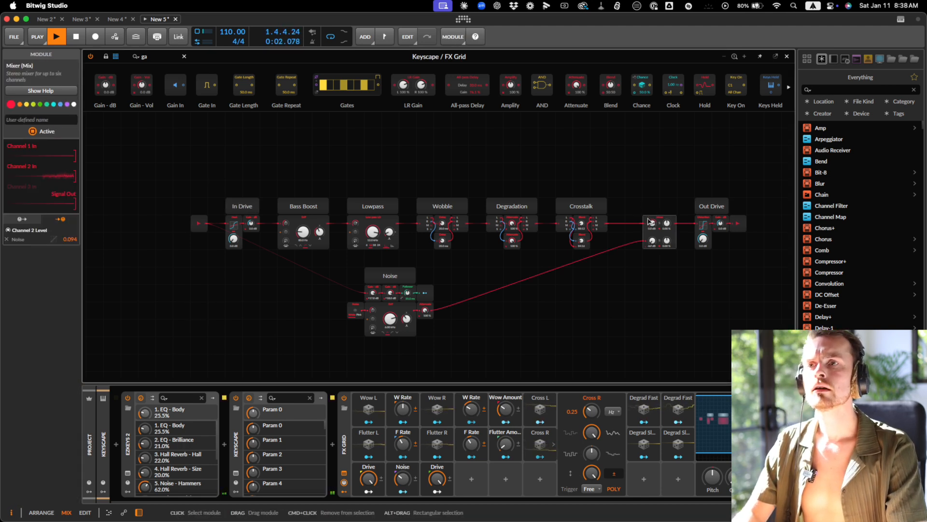
click(711, 207)
key(super+c)
key(super+v)
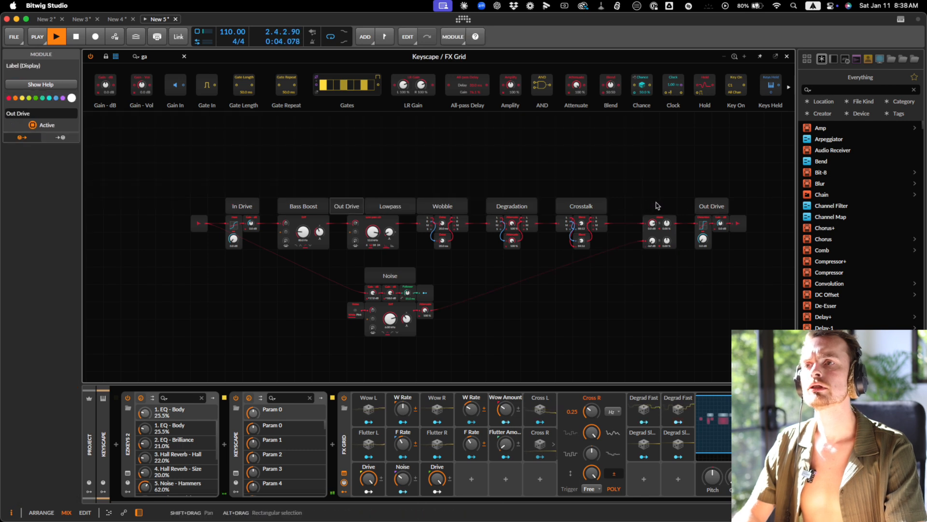
- Place the Mixer beside the Noise section's modules and move the whole Noise group below the gap between Crosstalk and Out Drive
click(660, 217)
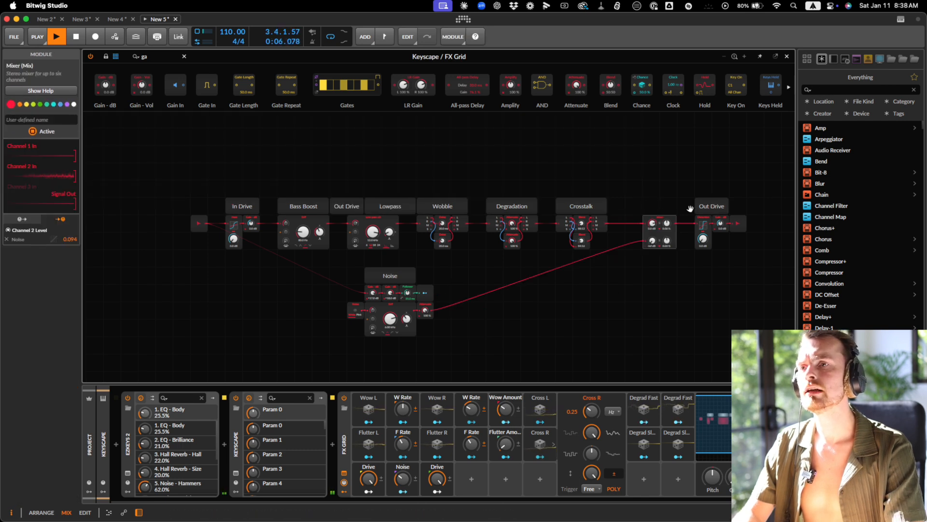
drag(654, 217, 445, 286)
drag(465, 356, 337, 279)
drag(396, 272, 621, 270)
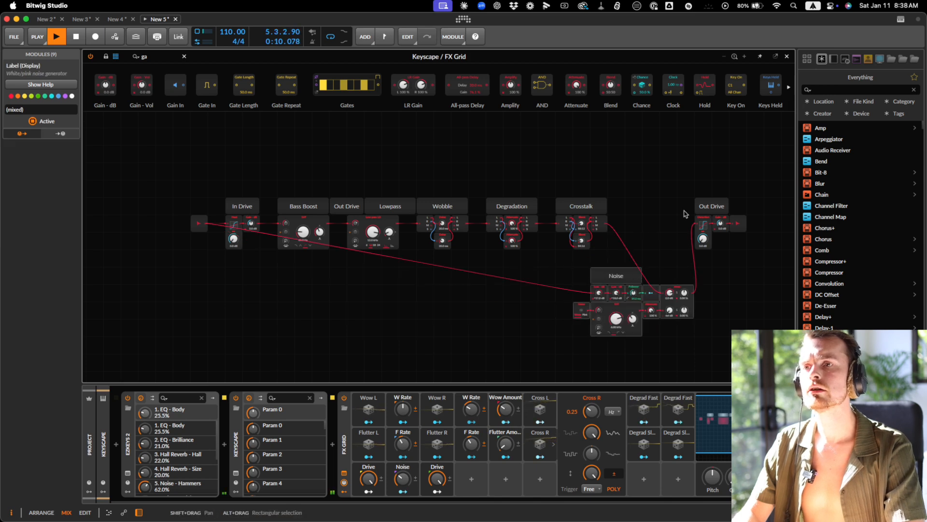
- Place the Noise group with its Mixer in the main row between Crosstalk and Out Drive, repositioning the Out Drive section to fit
scroll(686, 214, right, 3)
drag(608, 187, 753, 296)
drag(682, 207, 736, 208)
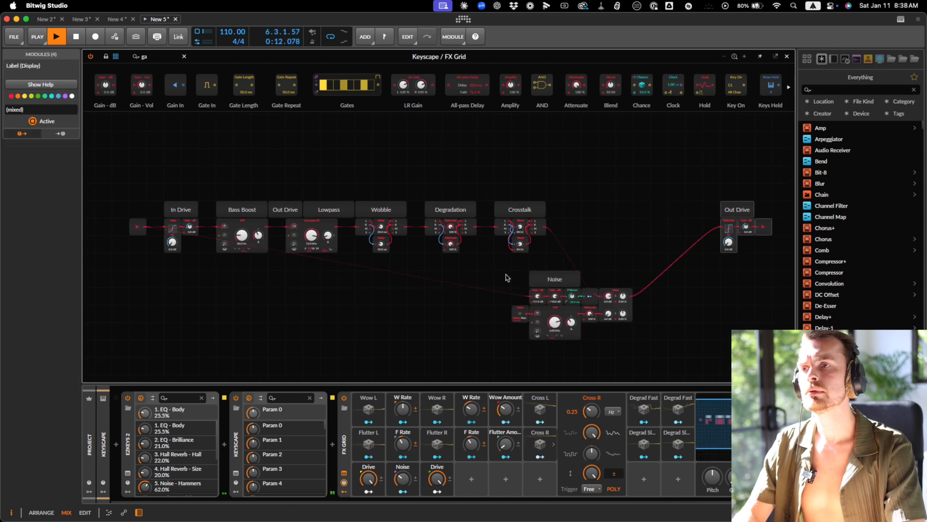
drag(506, 273, 631, 340)
drag(551, 280, 602, 209)
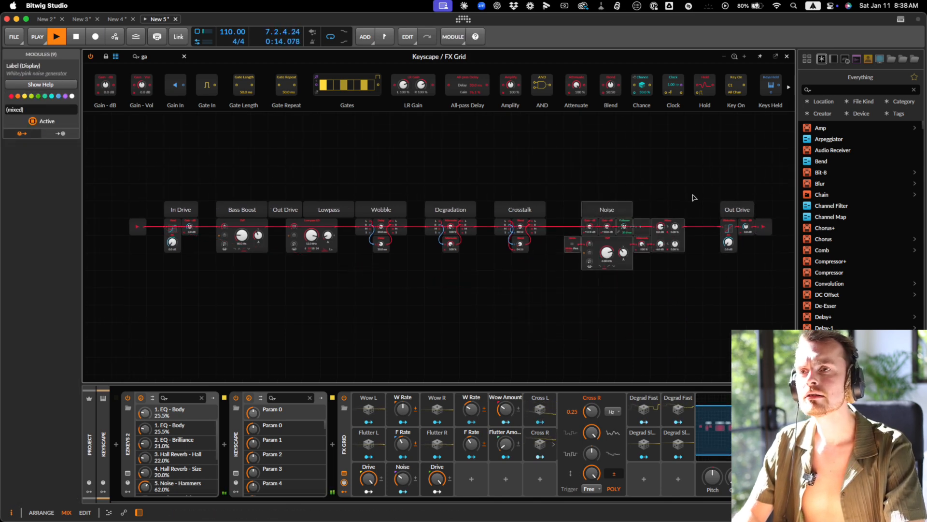
drag(693, 196, 770, 262)
drag(730, 207, 714, 208)
click(677, 177)
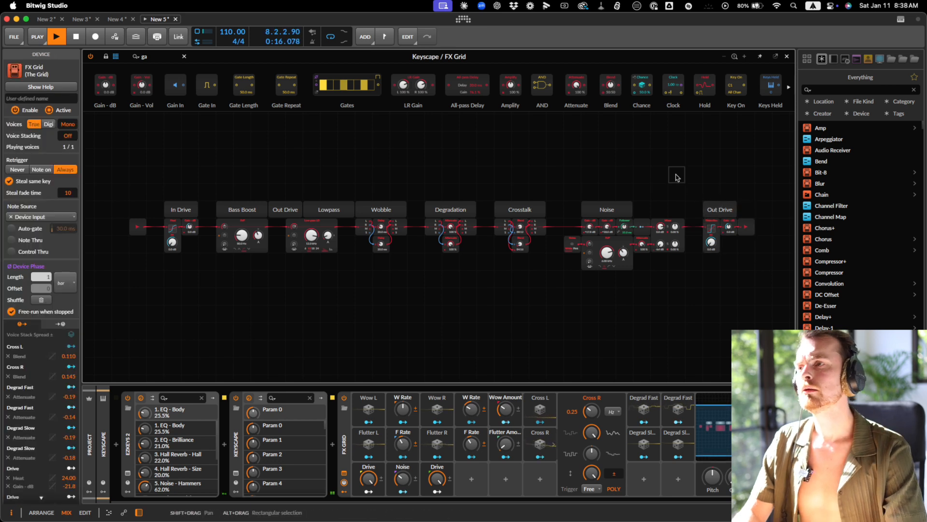
- Delete the stray Out Drive label beside Bass Boost and move the Lowpass label back above its filter
click(282, 206)
key(Delete)
drag(324, 207, 306, 205)
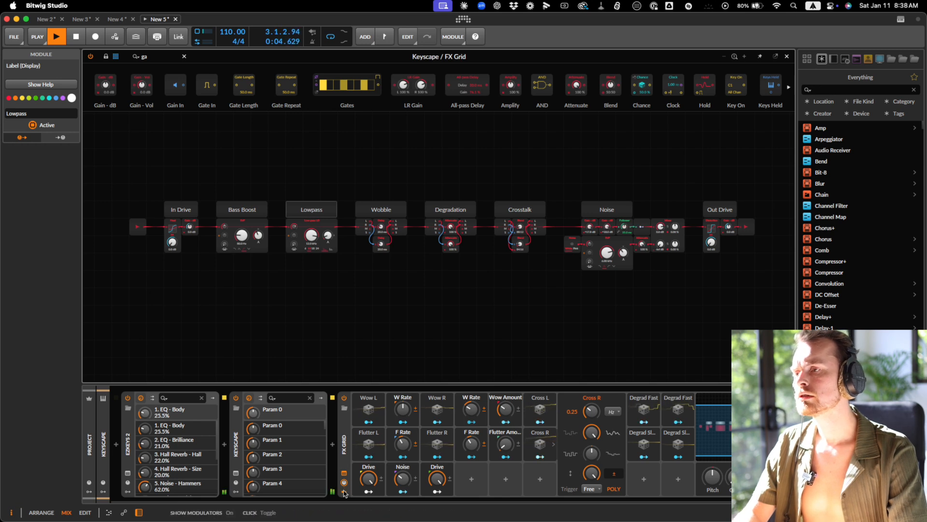
- Hide the FX Grid's modulators, show its remote controls, and turn down the Noise control
click(344, 492)
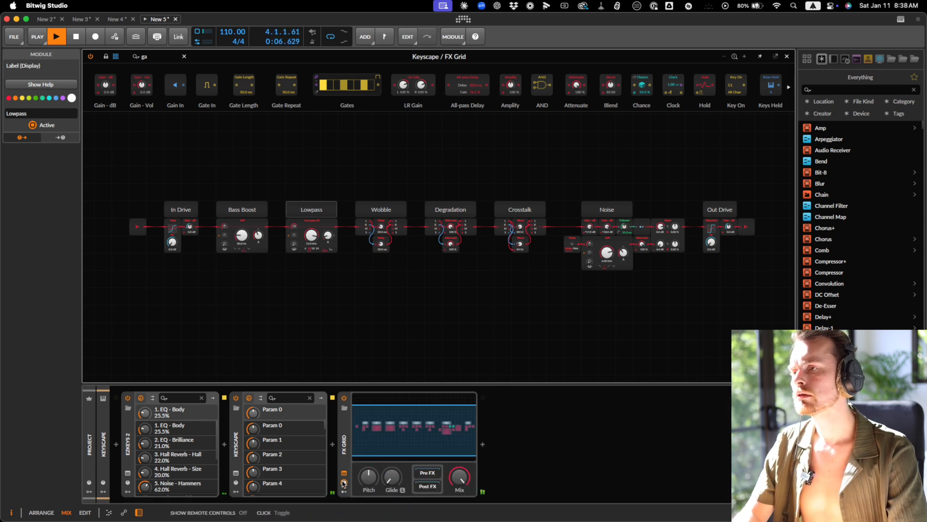
click(343, 481)
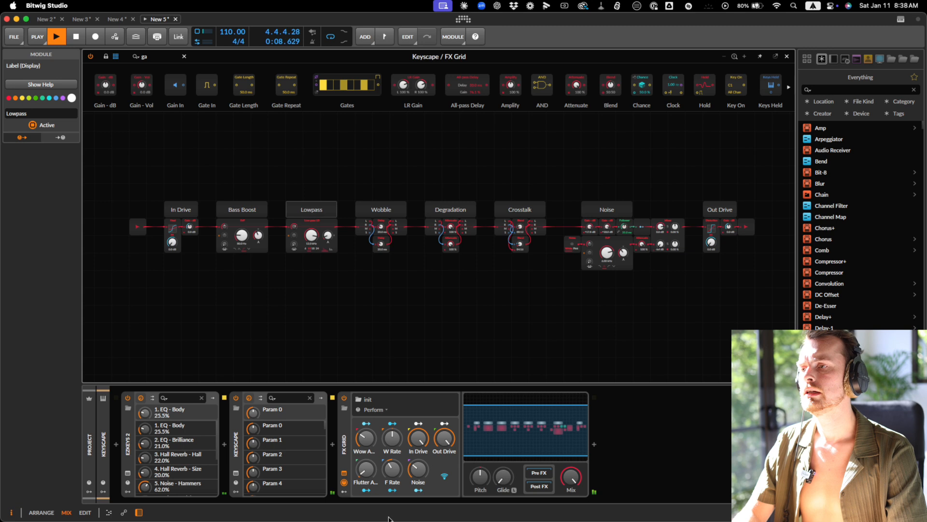
click(419, 478)
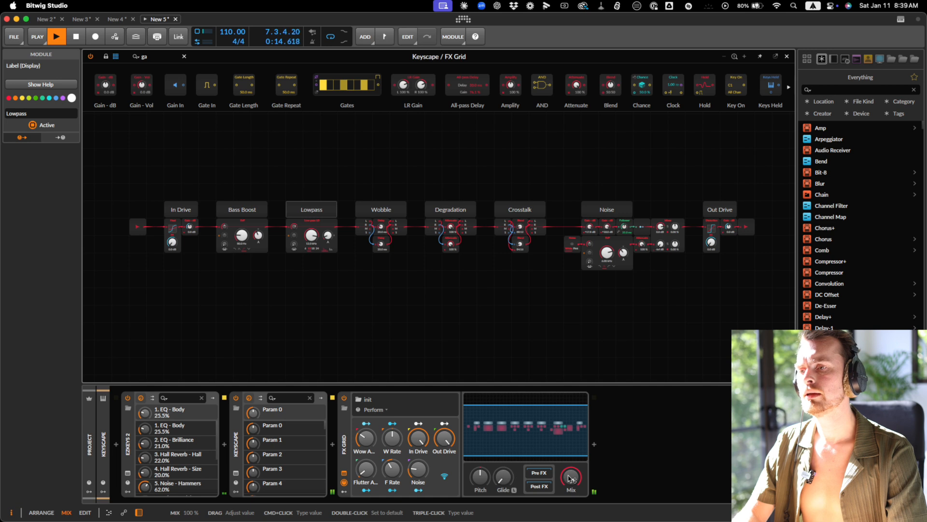
- Audition the FX Grid with its Mix lowered to about 45%, return the Mix to 100% and stop playback
drag(569, 477, 570, 478)
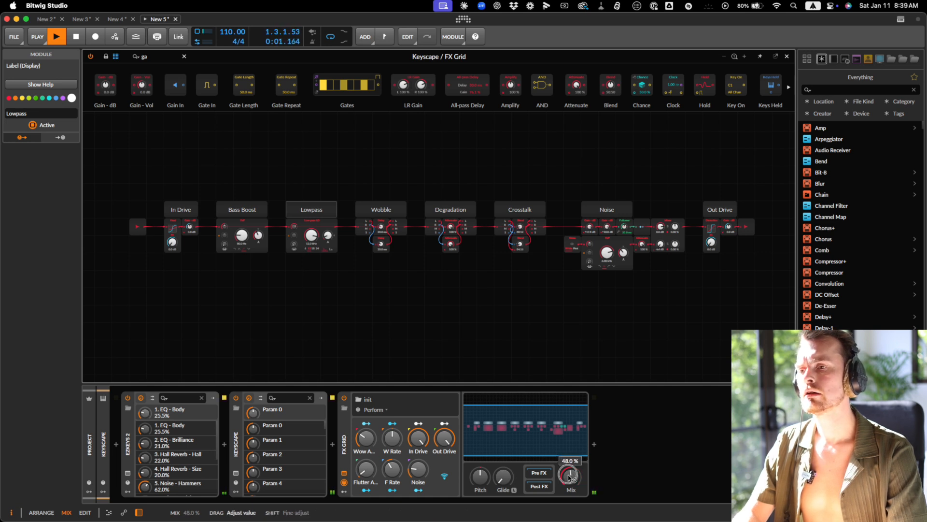
drag(569, 478, 570, 479)
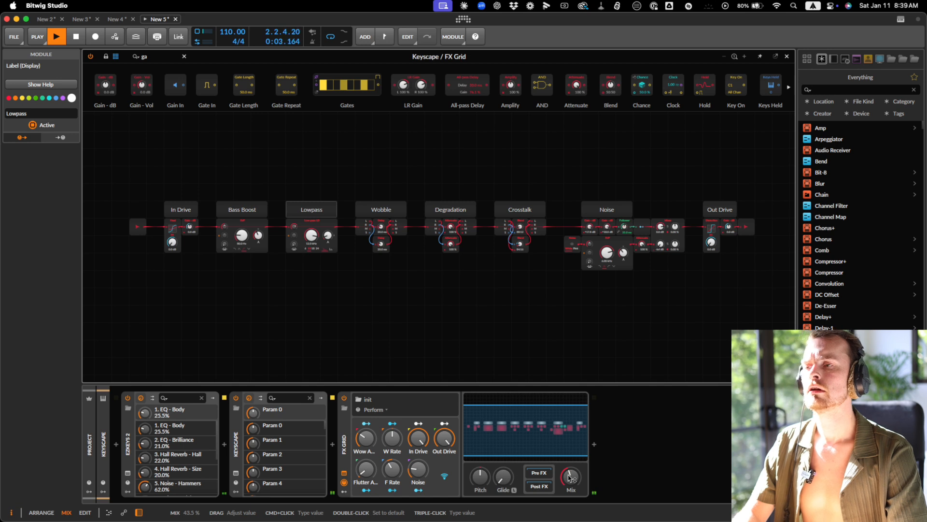
drag(569, 478, 571, 477)
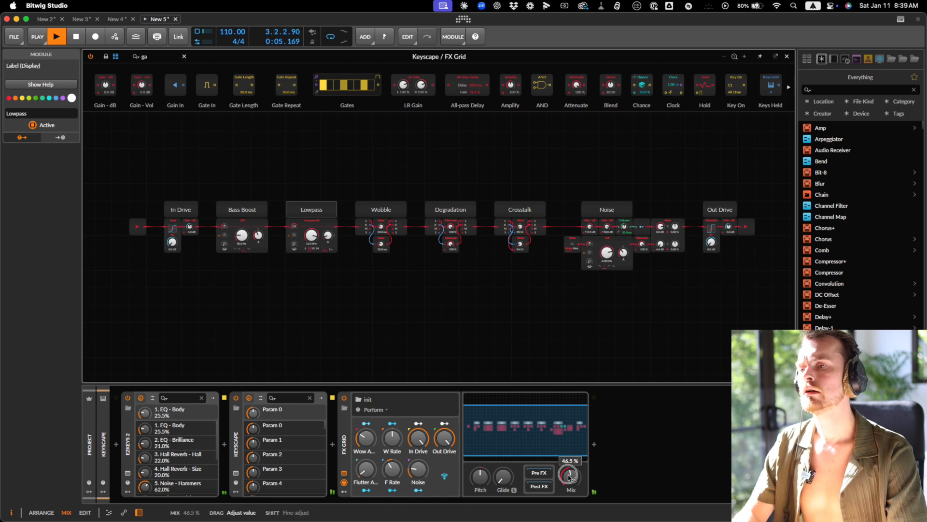
key(space)
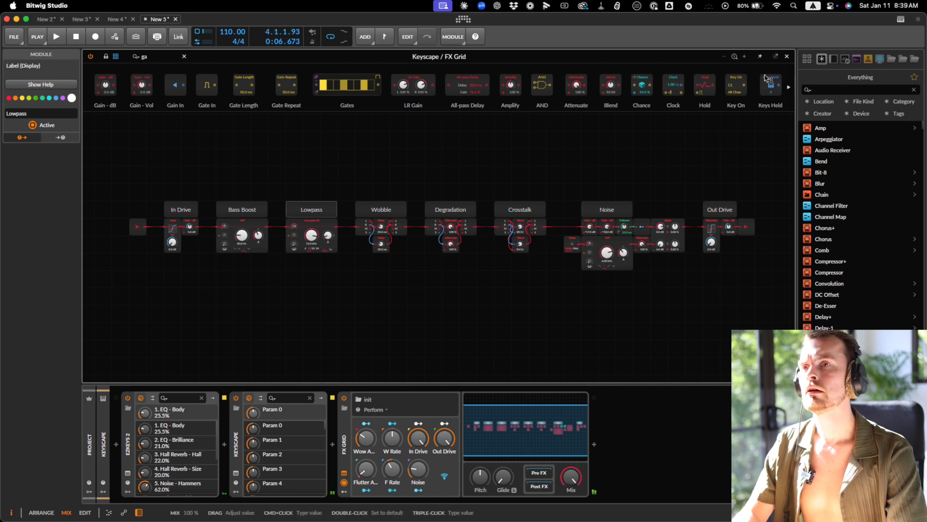
- Close the grid editor, add an instrument track with the 808 Sensitive (Bass-08) drum kit, and create a clip for it in Scene 1
click(787, 57)
key(super+t)
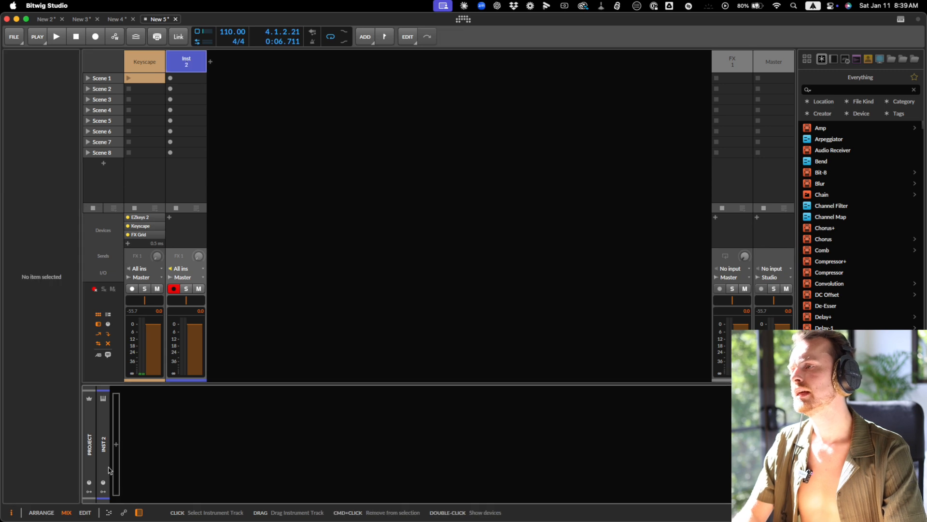
click(116, 442)
text(808)
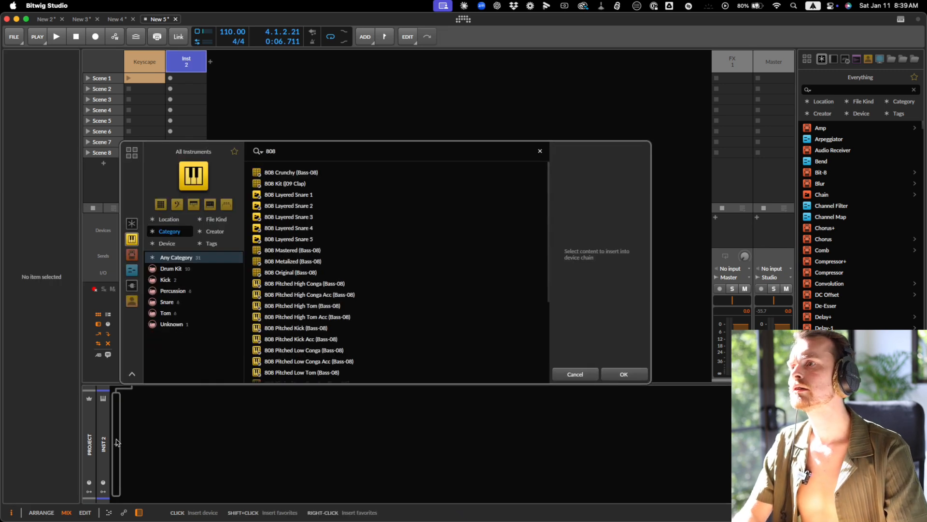
text( se)
click(291, 172)
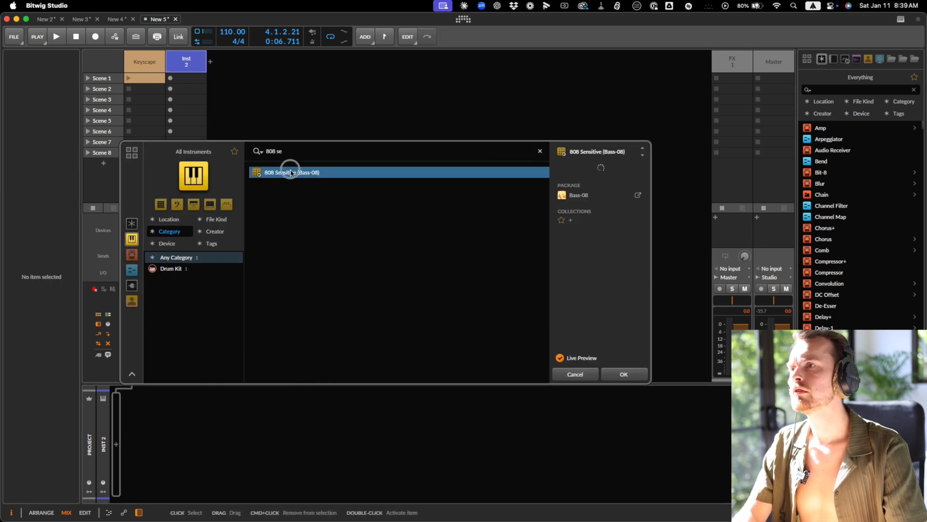
key(Return)
double_click(187, 79)
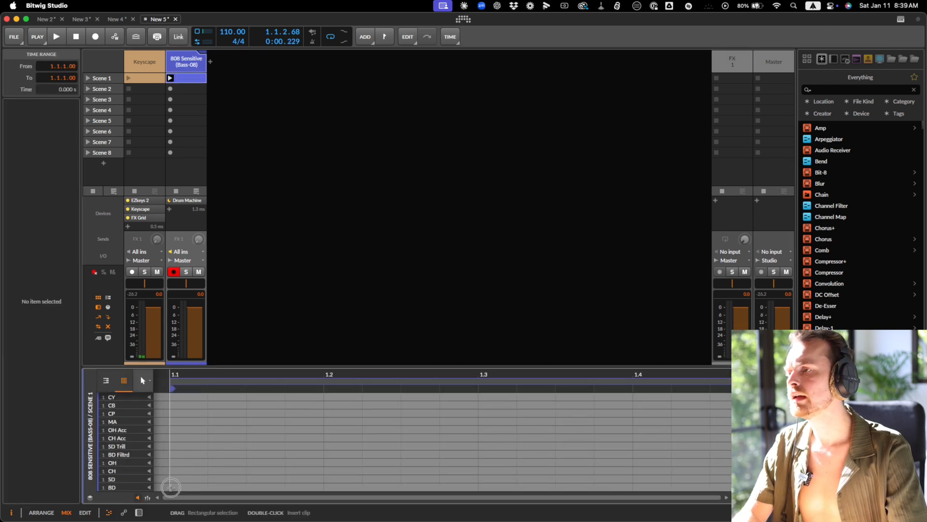
- Add BD notes at 1.1.1 and 1.1.4 and an SD note at 1.2.1 in the 808 clip, and start playback
double_click(171, 487)
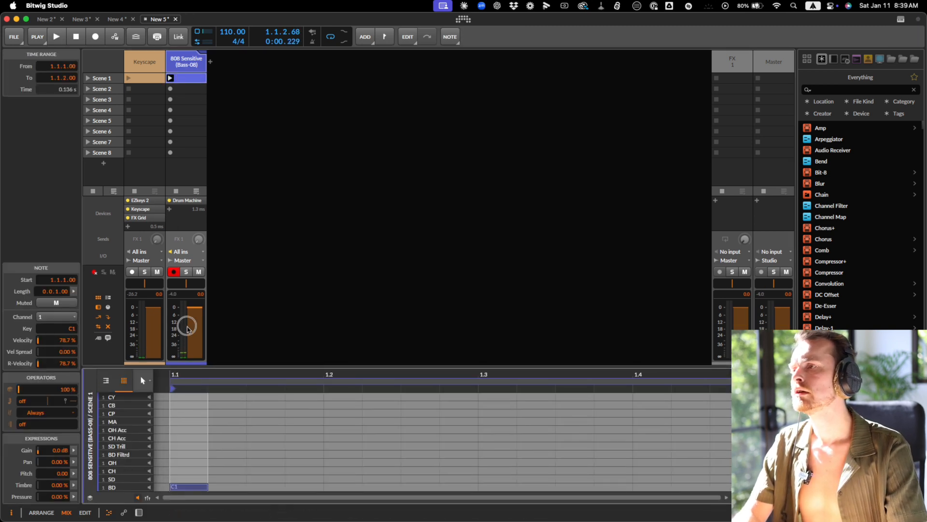
click(313, 489)
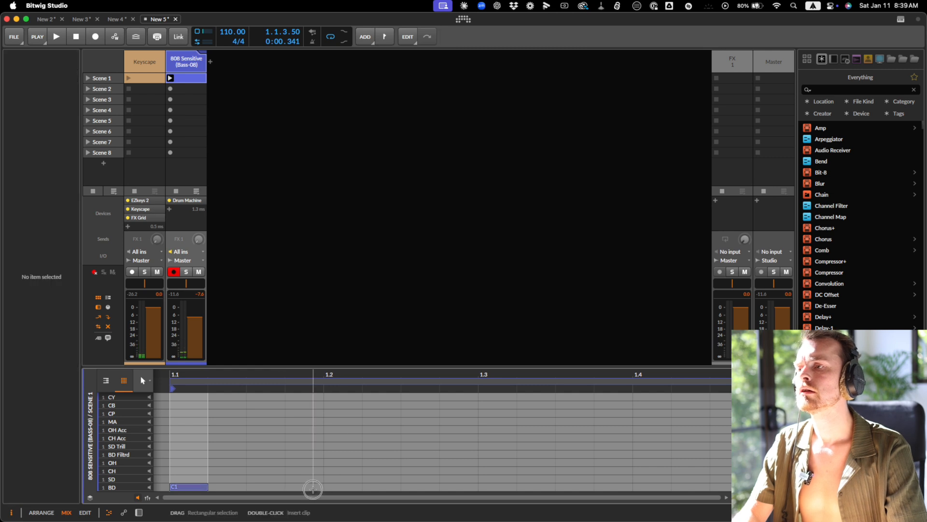
double_click(313, 487)
double_click(342, 479)
key(space)
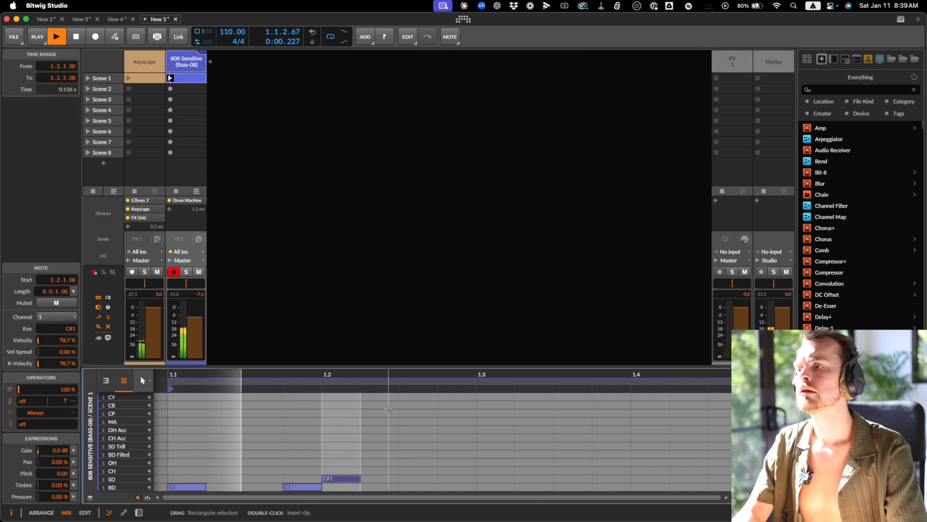
- Stop playback, shift the SD note to 1.3.1 and the second BD note to 1.2.3, and play the clip again
key(space)
key(Right)
key(Right)
key(Right)
key(Right)
drag(328, 463, 272, 490)
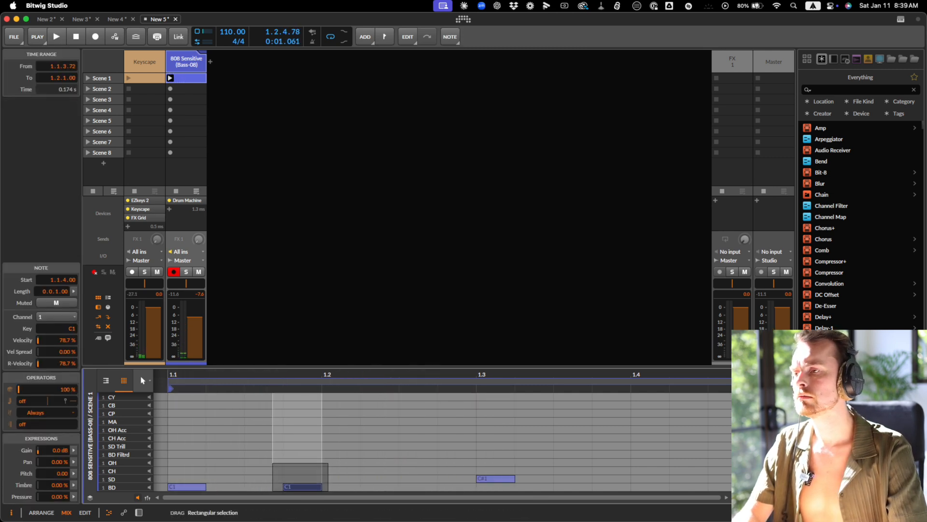
key(Right)
key(Right)
key(Right)
key(space)
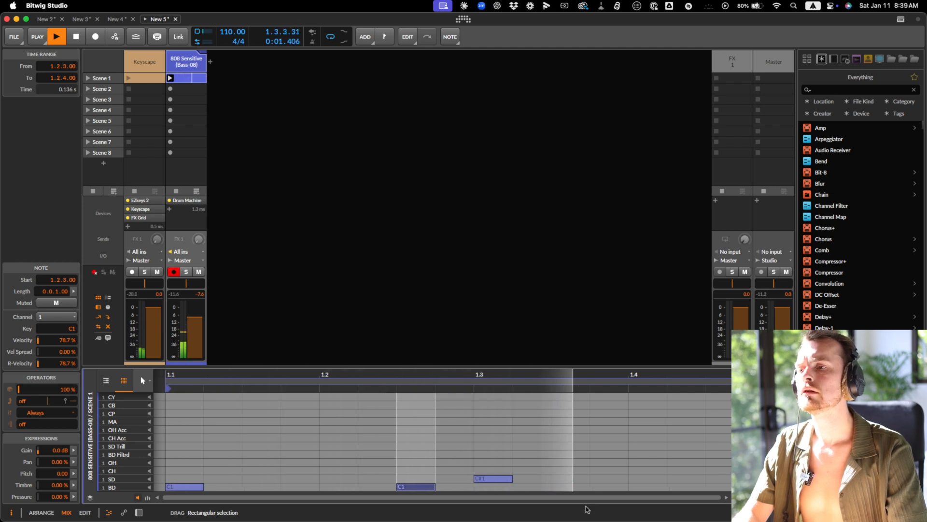
- Add a BD note at 1.4.3 and set its recurrence length to 2, sounding only on the second cycle
click(711, 486)
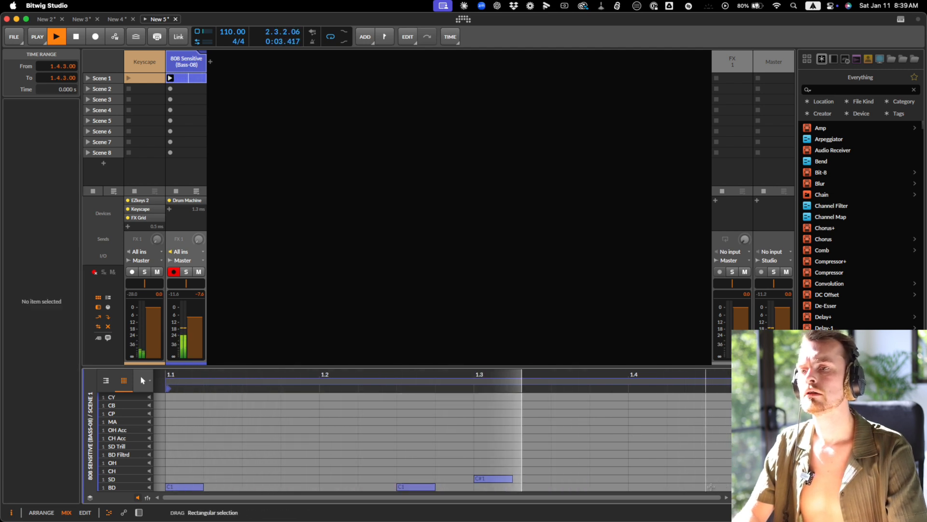
double_click(711, 486)
key(space)
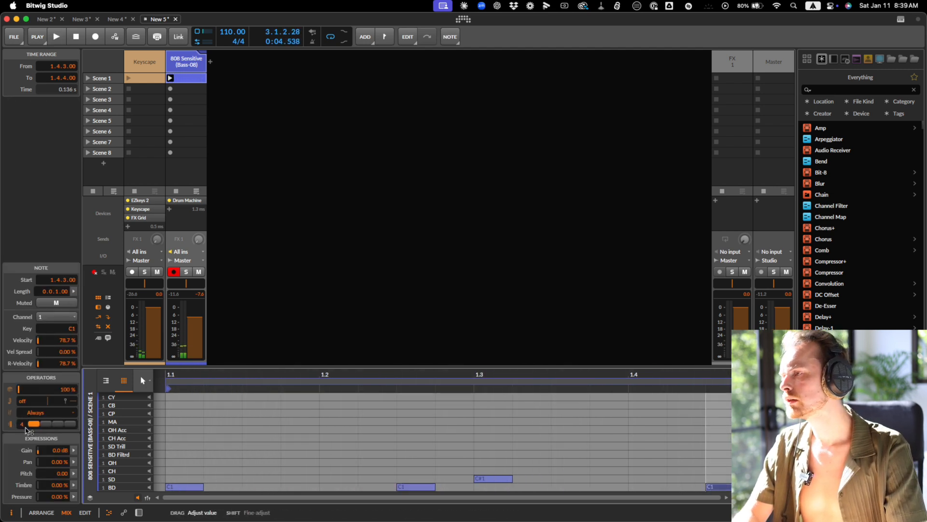
click(23, 425)
click(42, 424)
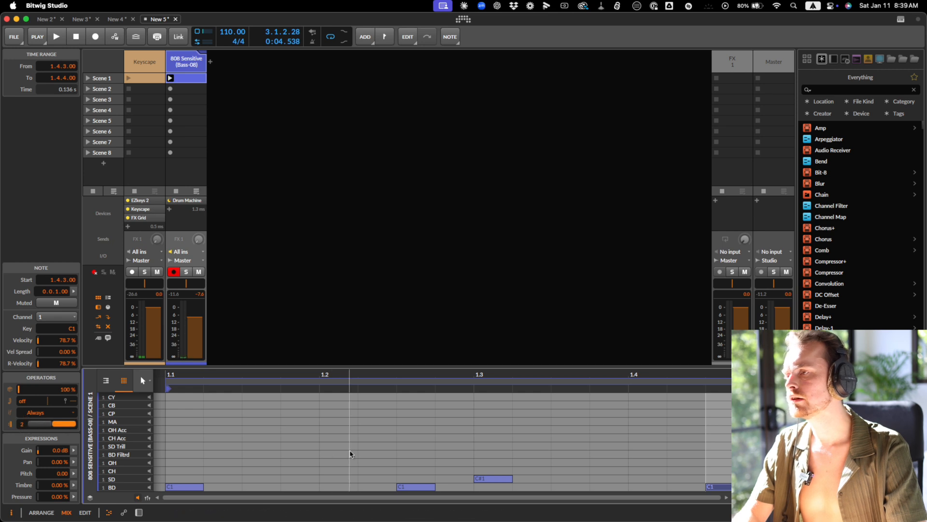
- Add a BD Filtrd note at 1.2.1 and set its recurrence length to 2, sounding only on the first cycle
double_click(300, 454)
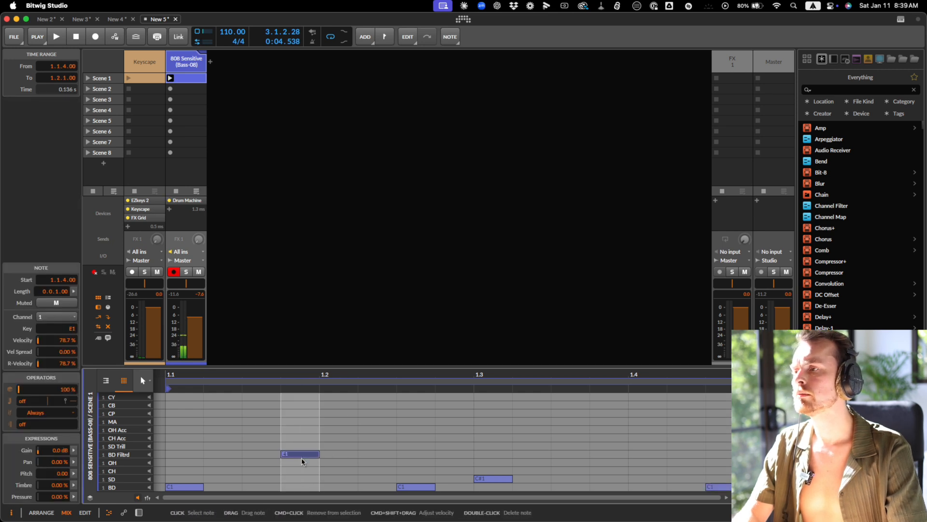
key(Right)
key(space)
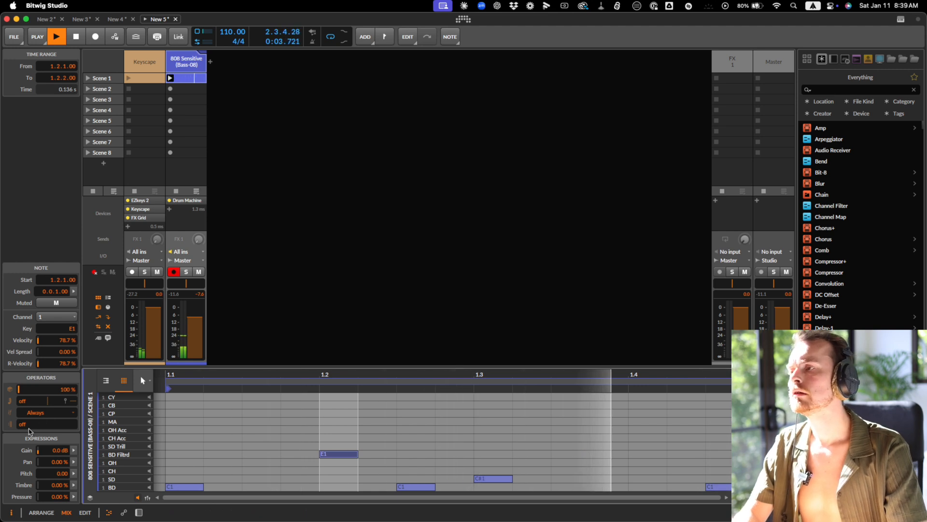
drag(22, 423, 22, 420)
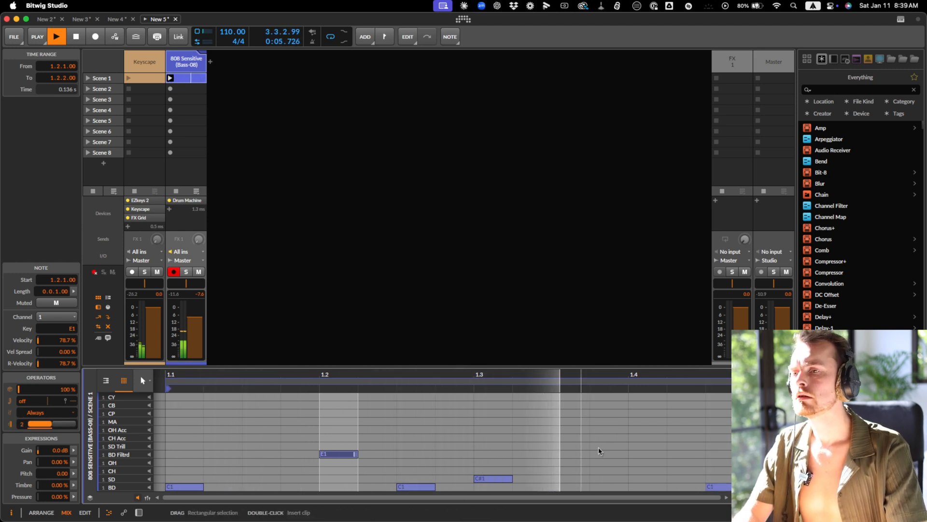
- Add a sixteenth note at 1.4.1 and shift it to the MA lane
double_click(638, 440)
key(Up)
key(Up)
key(Up)
key(Down)
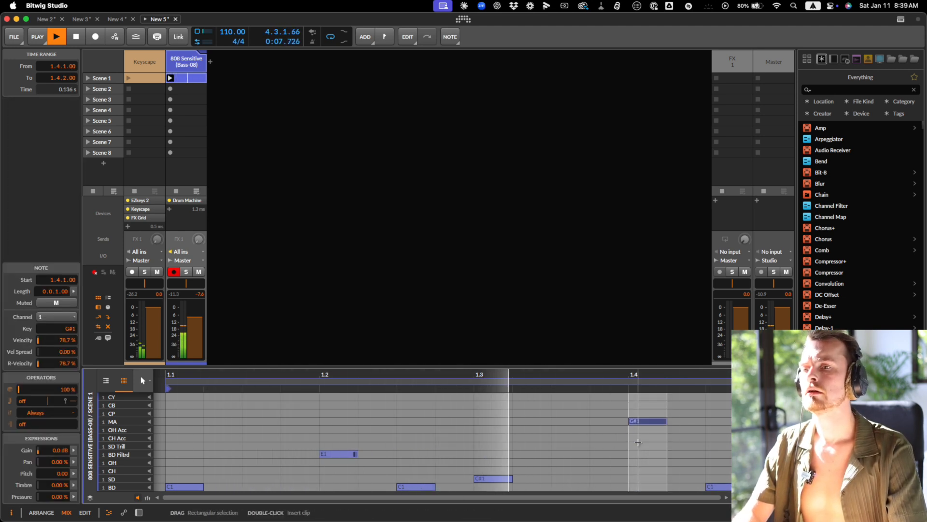
- Move the MA note back to 1.2.1 and place a copy of it at 1.4.1
key(Left)
key(Left)
key(Left)
key(Left)
key(Left)
key(Left)
key(Left)
key(Left)
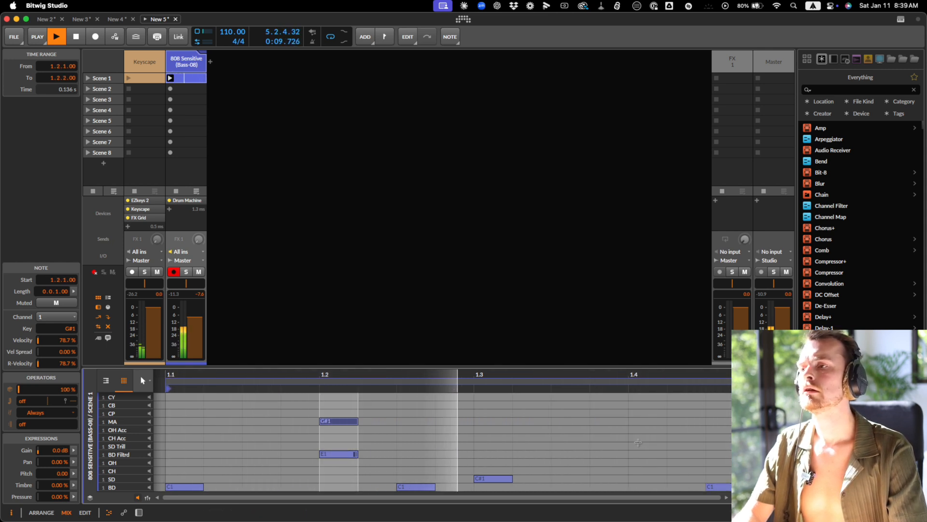
key(Right)
key(Right)
key(Right)
key(Right)
key(Right)
key(Right)
key(Right)
key(Right)
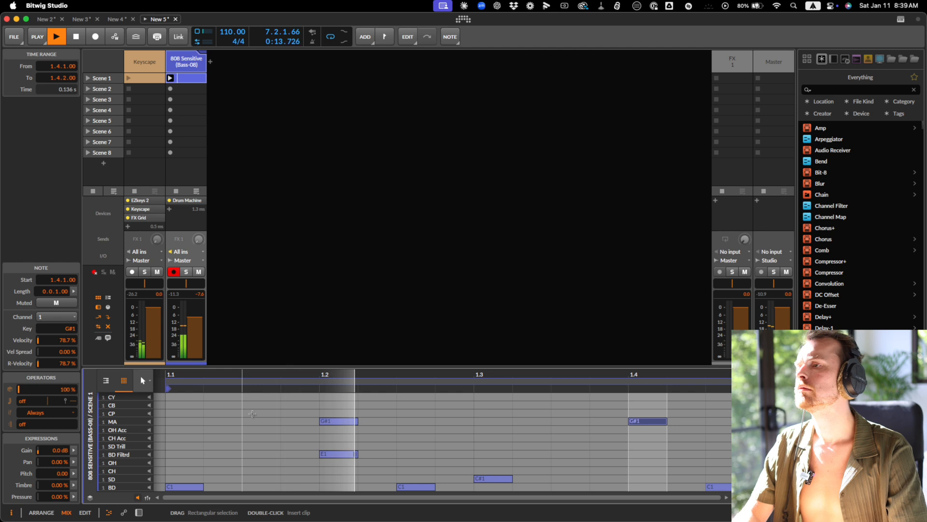
- Add a note at 1.1.3, raise it to F2, and set its recurrence length to 4 while the clip plays
key(space)
double_click(261, 413)
key(Up)
key(Up)
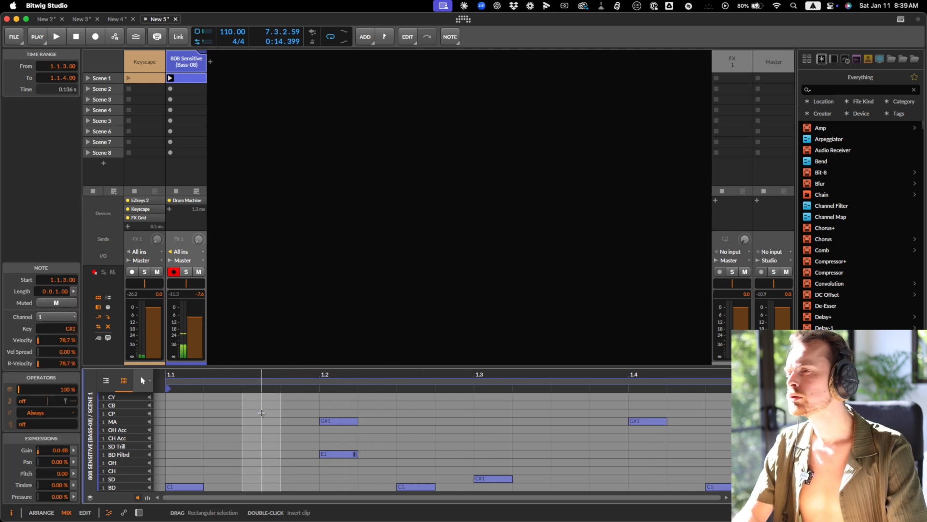
key(space)
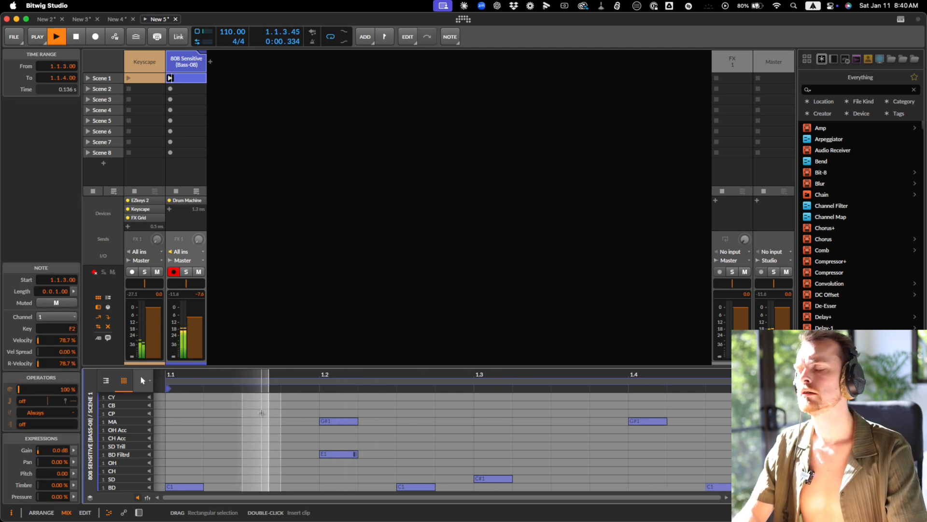
click(21, 423)
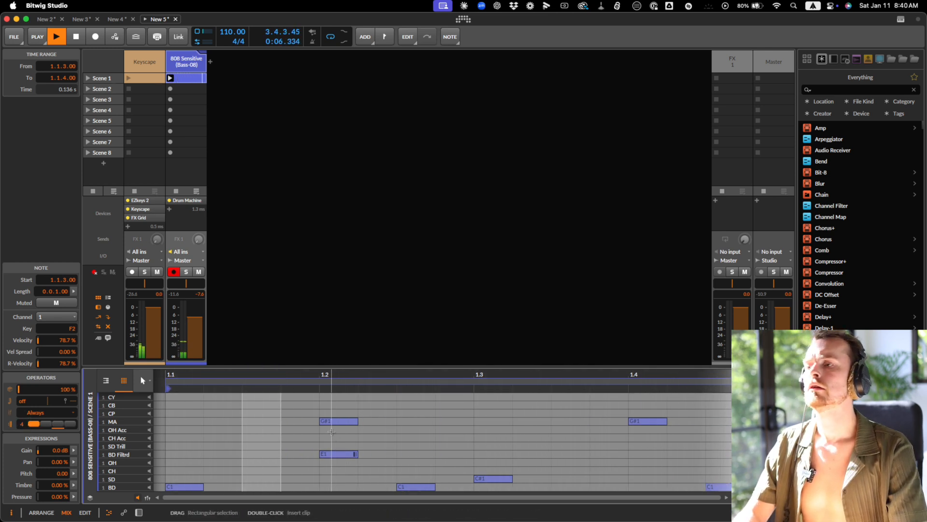
- Stop playback and copy the Keyscape track's FX Grid onto the 808 Sensitive (Bass-08) track after the Drum Machine
click(144, 61)
key(space)
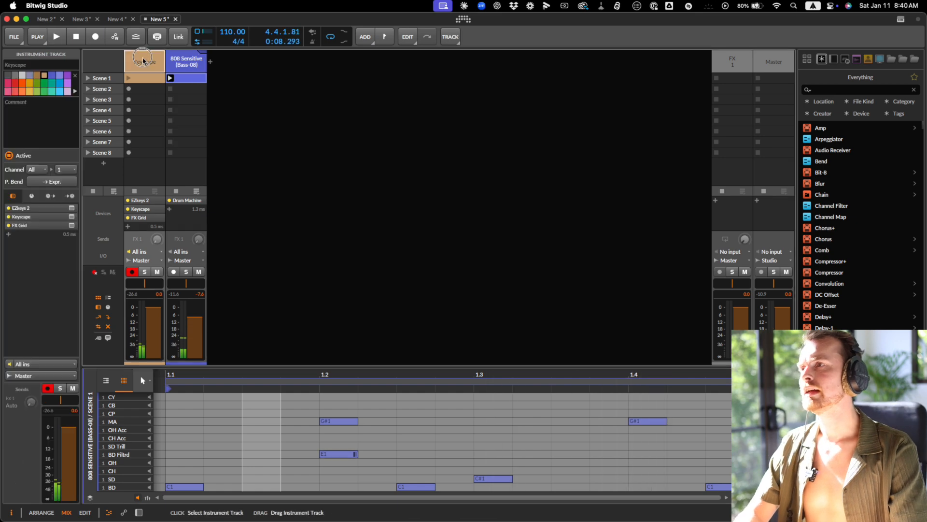
key(d)
click(342, 442)
click(343, 449)
drag(342, 450, 183, 68)
double_click(128, 443)
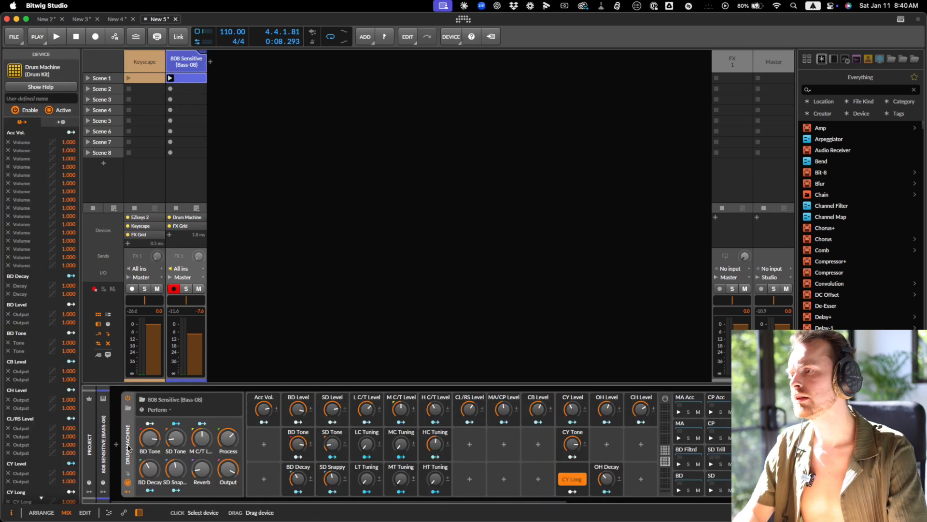
- Play the drum loop and compare it with the 808 track's FX Grid switched off and on again
scroll(577, 432, right, 5)
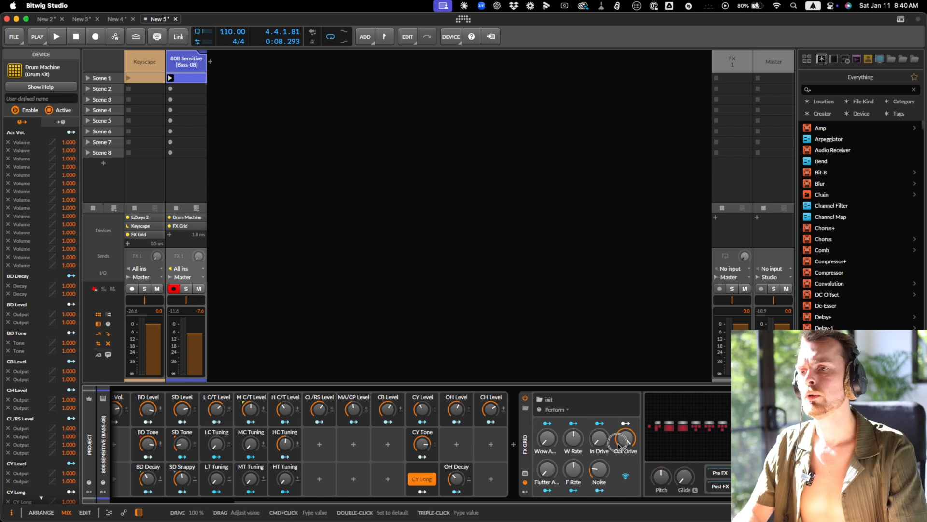
key(space)
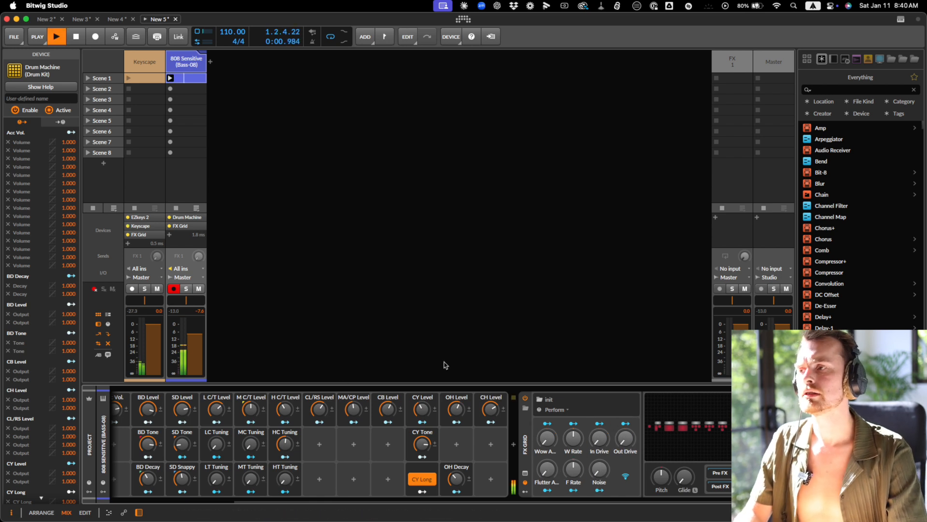
click(526, 399)
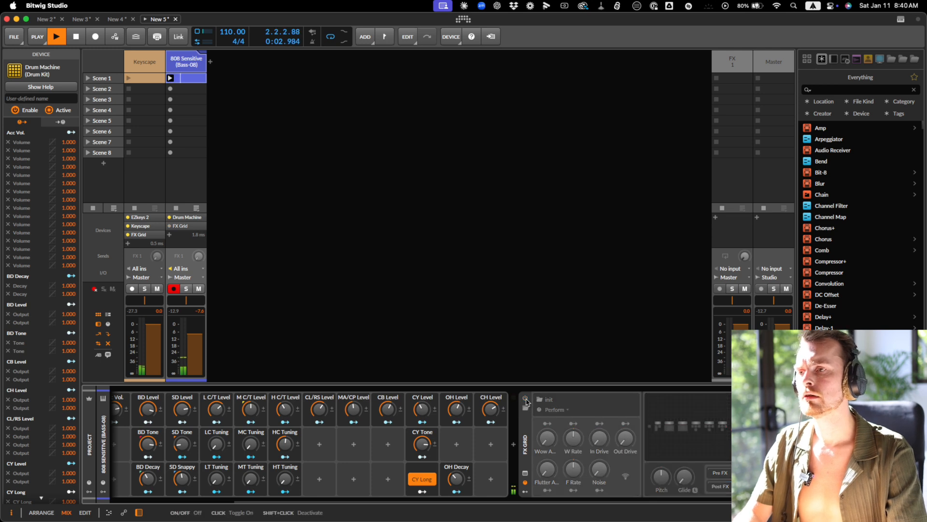
click(525, 399)
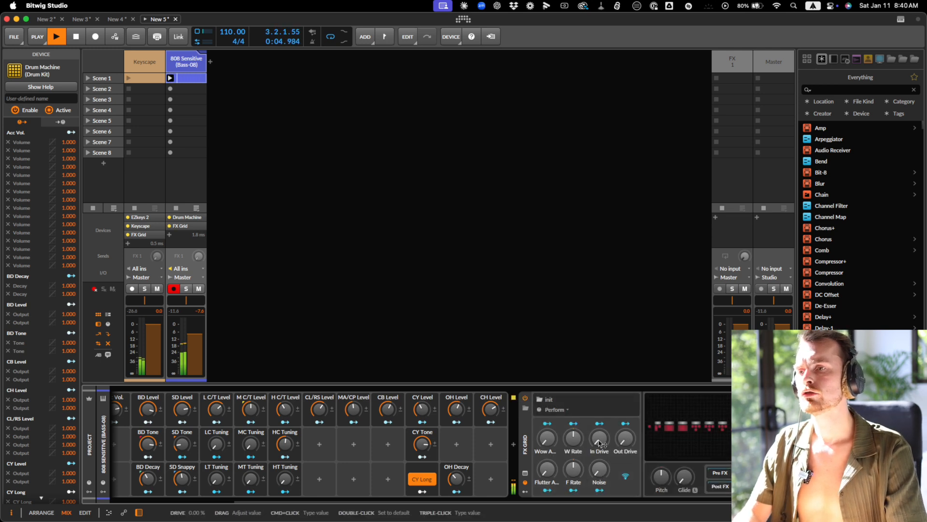
- Adjust In Drive on the drum track's FX Grid, set Out Drive to about 40%, and bring up Noise
drag(599, 443, 600, 442)
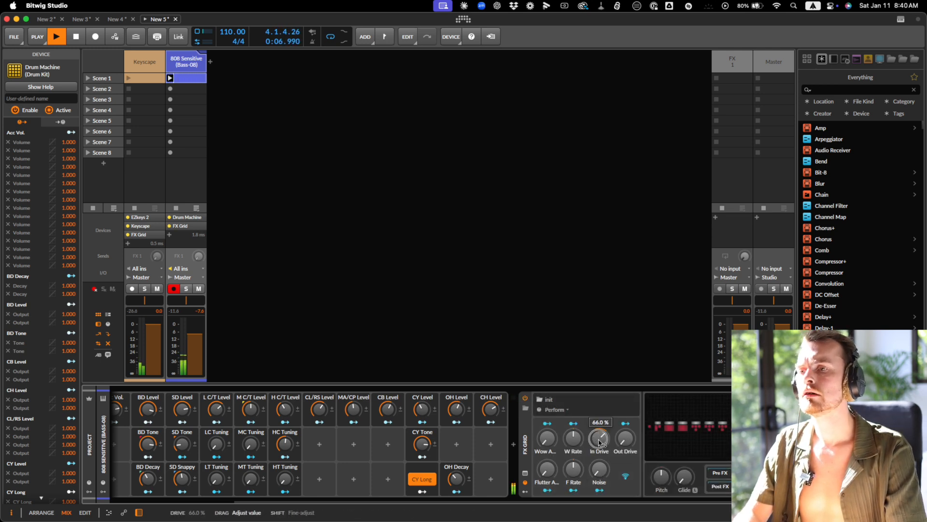
drag(599, 441, 617, 438)
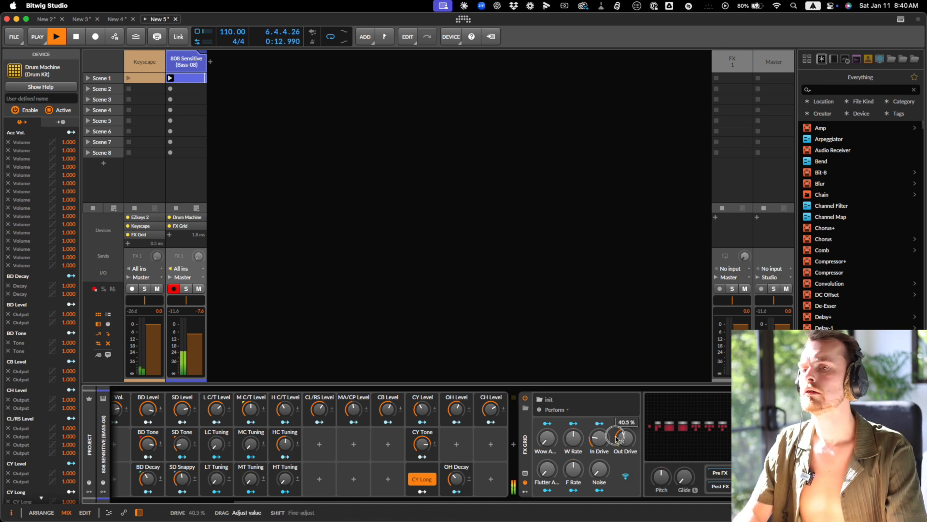
drag(617, 439, 598, 468)
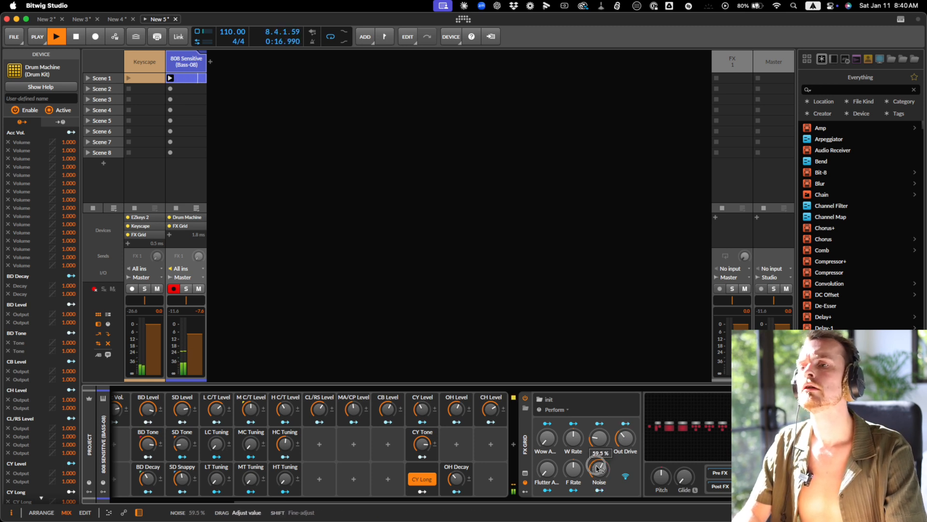
- Fine-tune the FX Grid's Noise, raise its Flutter Amount, and set its Wow Amount to about 45%
drag(597, 466, 597, 466)
drag(548, 444, 564, 474)
drag(544, 471, 545, 473)
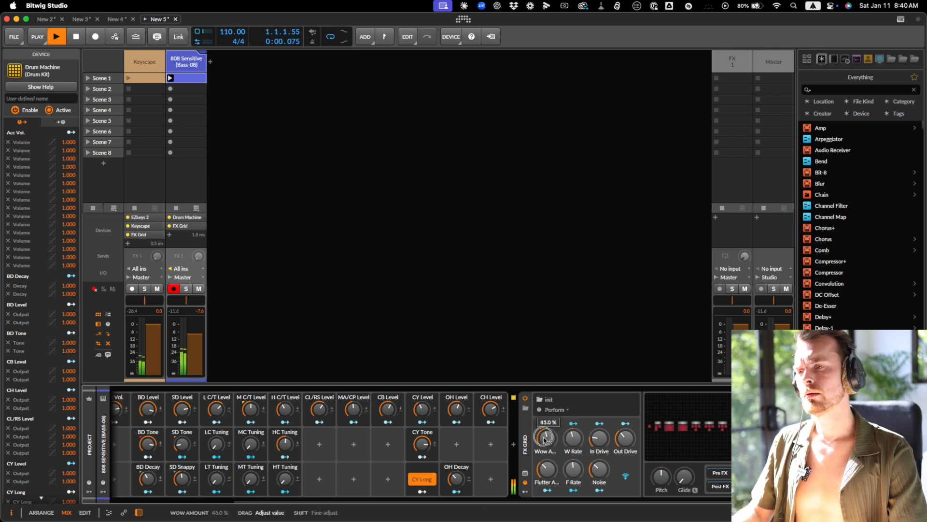
- Insert a Multiband FX-2 container between the Drum Machine and the FX Grid
click(513, 443)
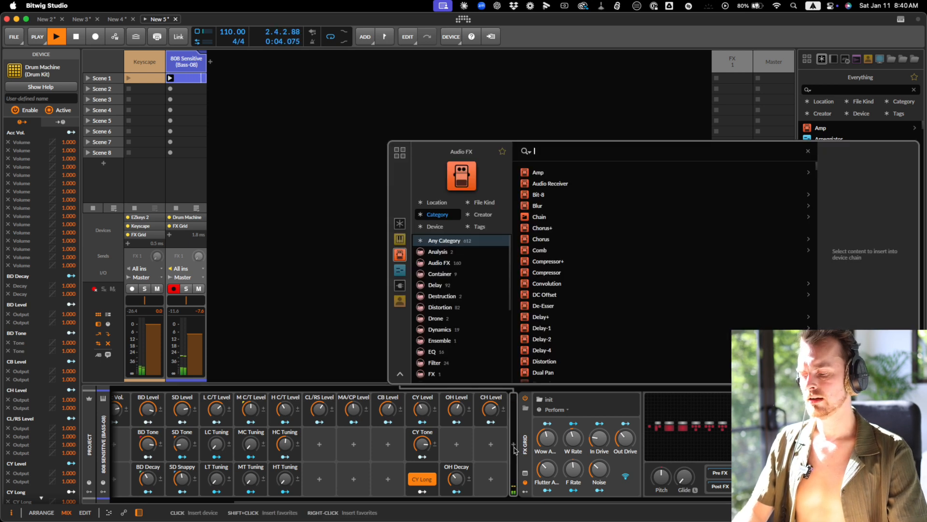
text(spli)
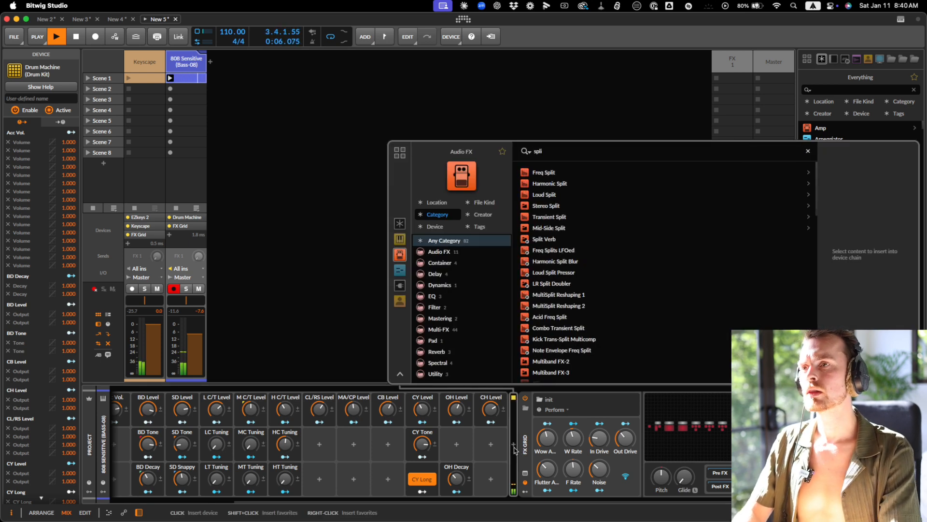
key(super+a)
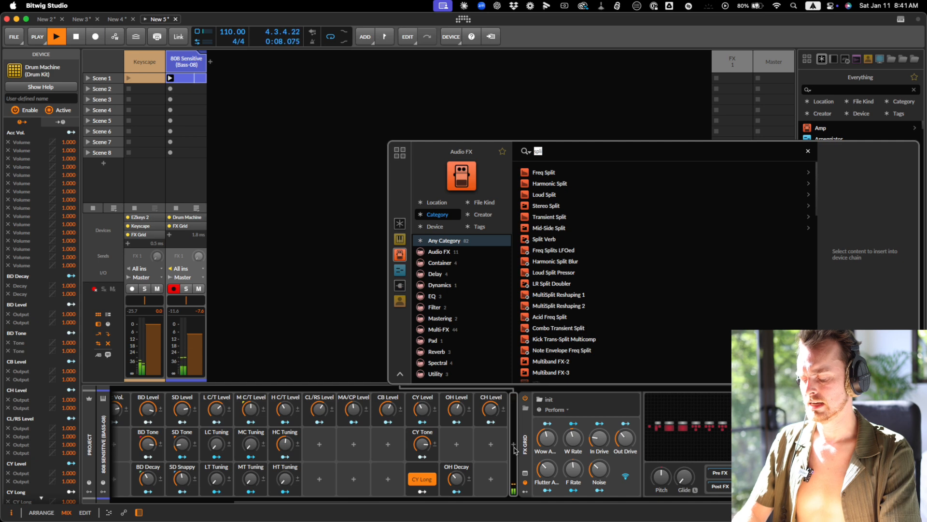
text(mult)
key(Down)
key(Return)
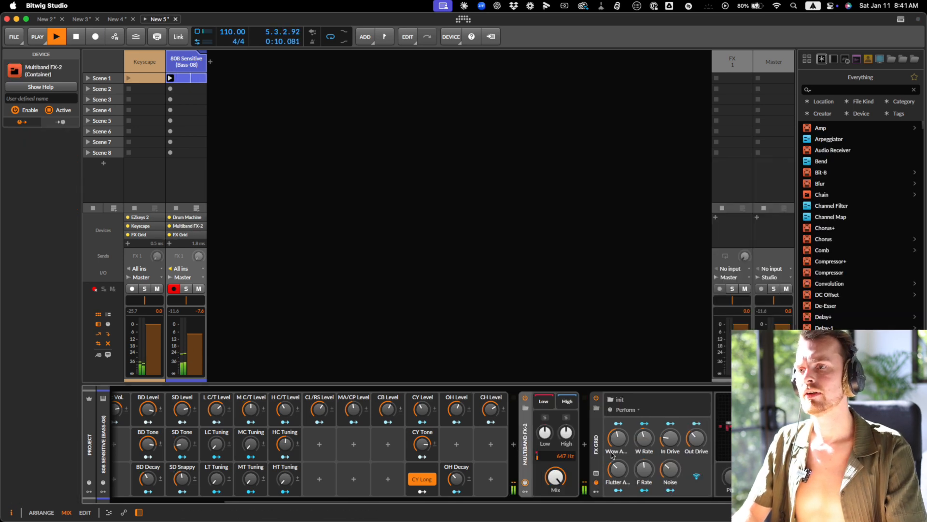
- Try the FX Grid inside the Multiband FX-2 container with the crossover frequency lowered to about 137 Hz
click(612, 455)
scroll(719, 459, left, 5)
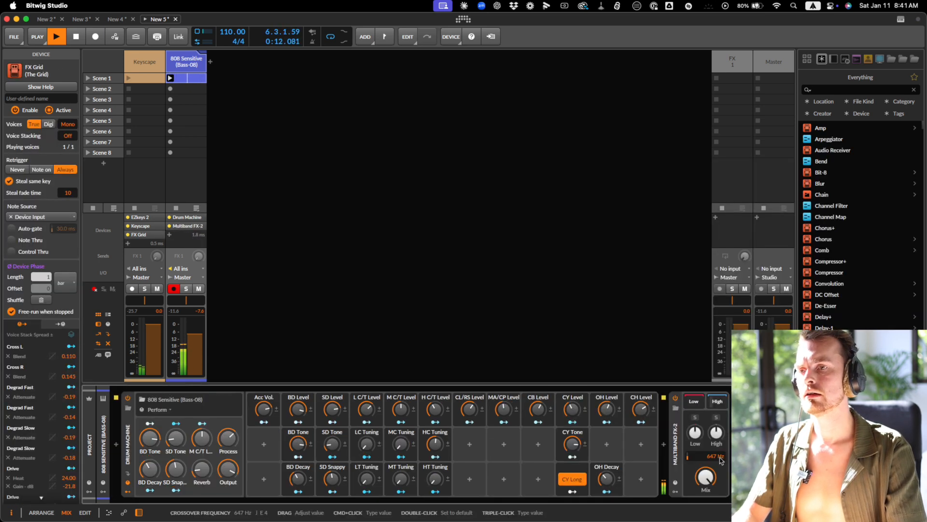
drag(721, 458, 715, 461)
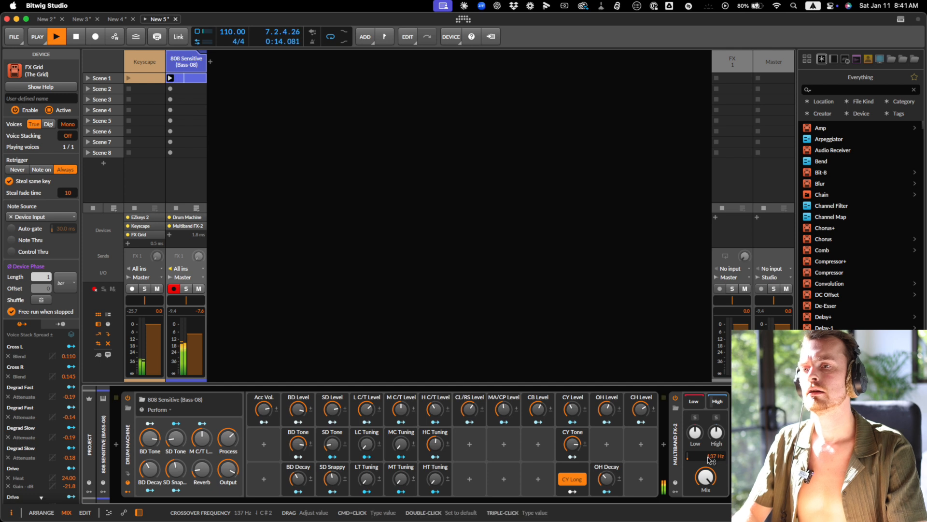
- Remove the Multiband FX-2 container and keep the FX Grid directly after the Drum Machine
click(677, 449)
key(Delete)
- Raise the In Drive of the drum track's FX Grid to about 53.5%
scroll(676, 449, right, 3)
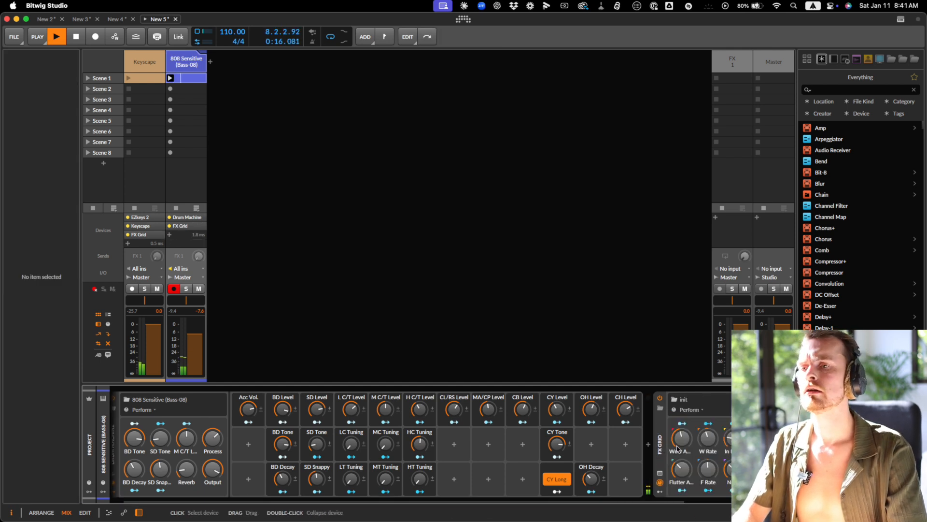
drag(696, 440, 699, 448)
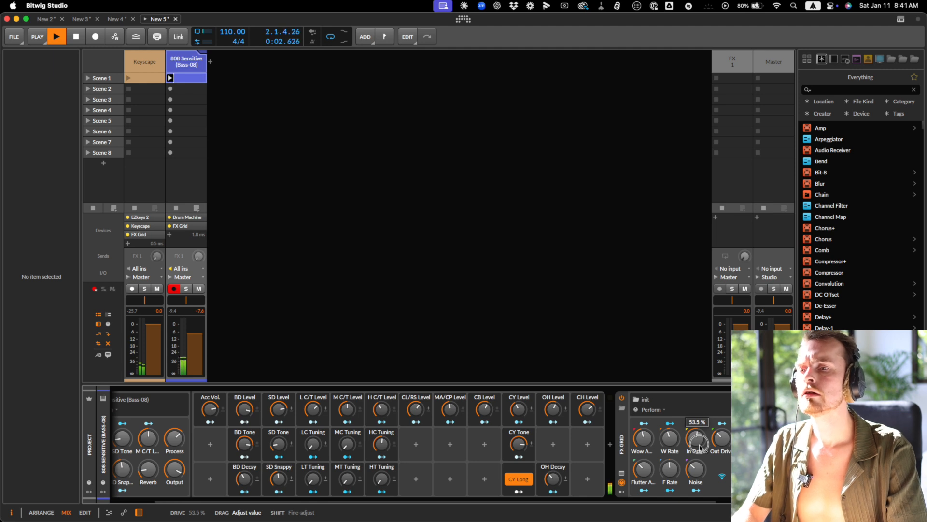
- Lower the drum FX Grid's In Drive to about 39.5% and insert a Gain - dB module after its Out Drive stage
drag(699, 447, 700, 452)
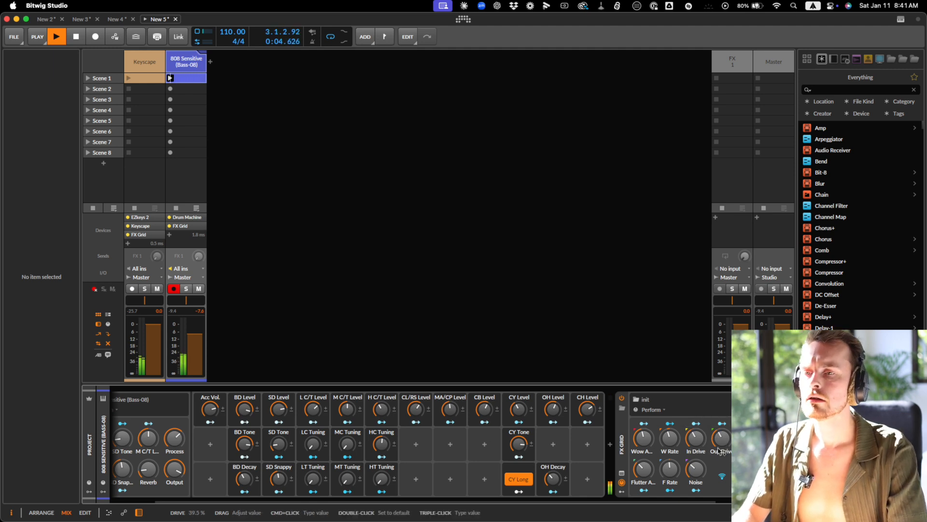
scroll(720, 451, right, 2)
click(718, 449)
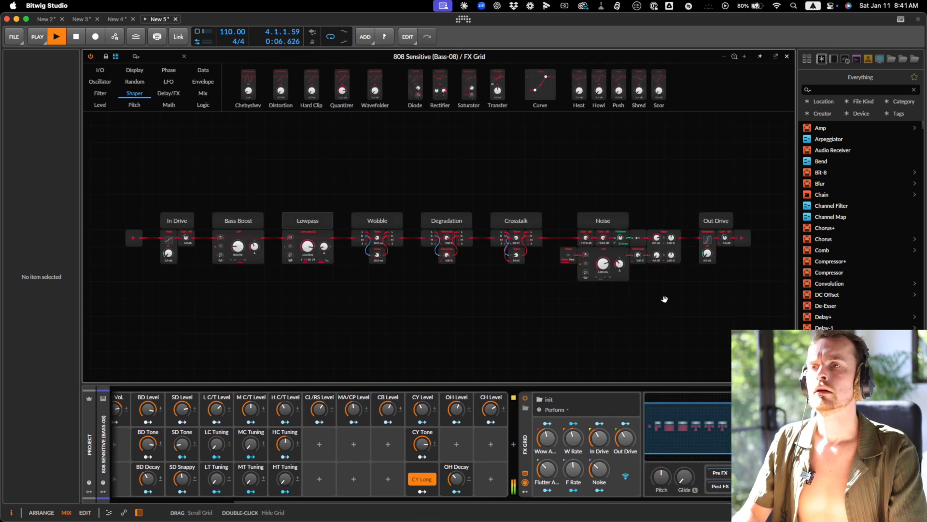
scroll(531, 227, right, 2)
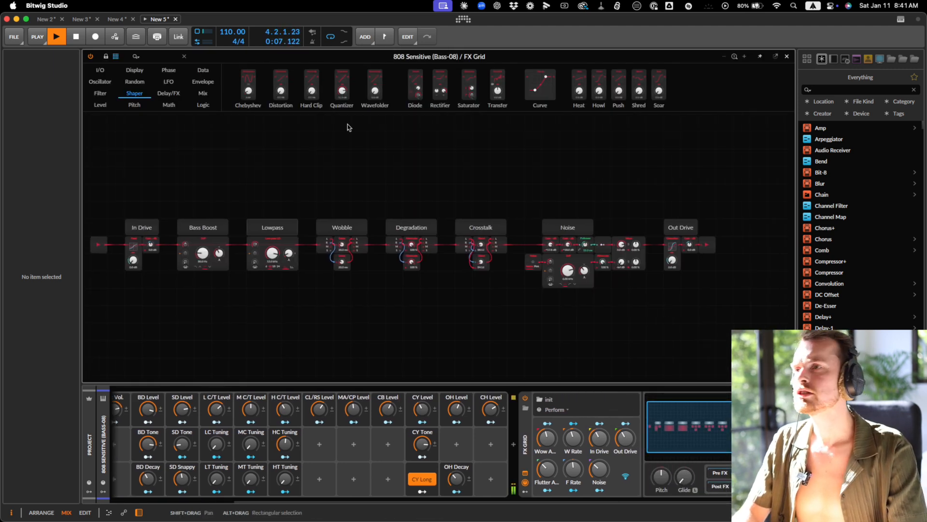
click(157, 56)
text(gai)
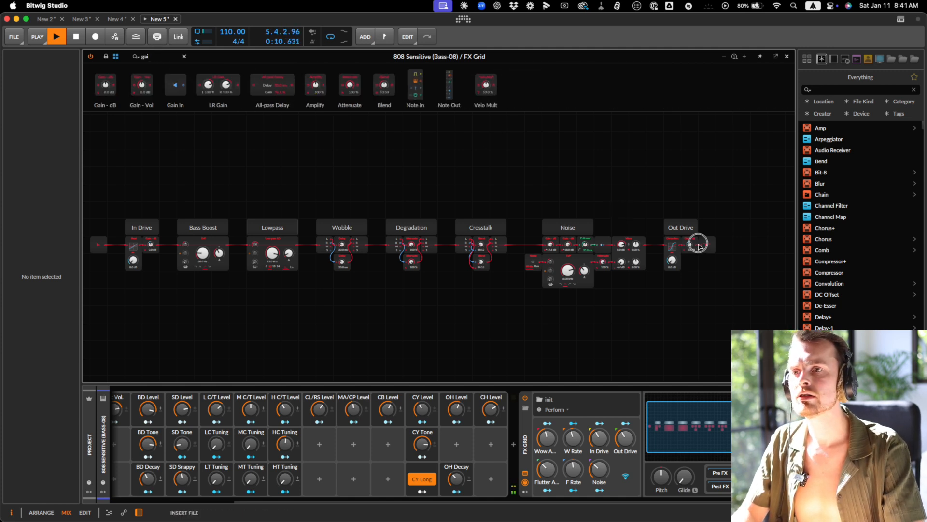
drag(697, 247, 707, 249)
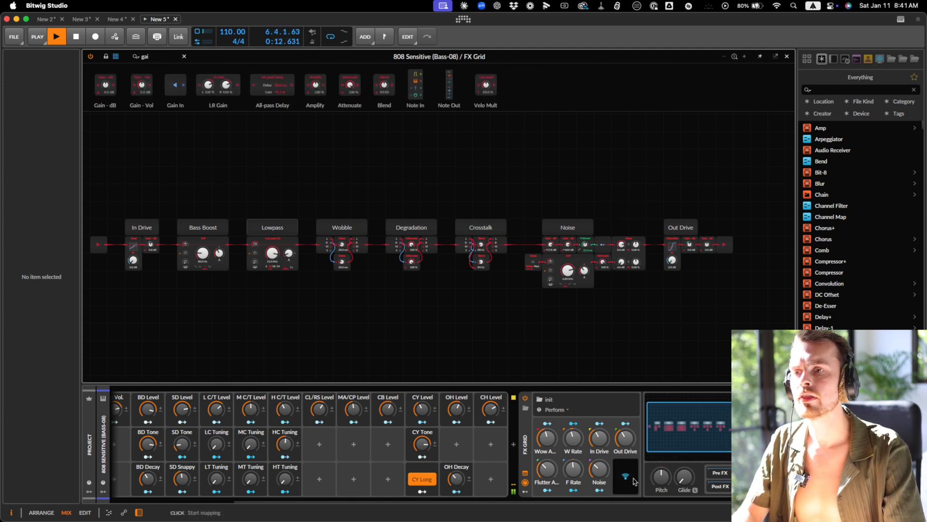
- Add a Macro modulator to the FX Grid in the empty slot below the Flutter Amount macro
click(525, 491)
scroll(627, 474, right, 5)
scroll(627, 474, right, 2)
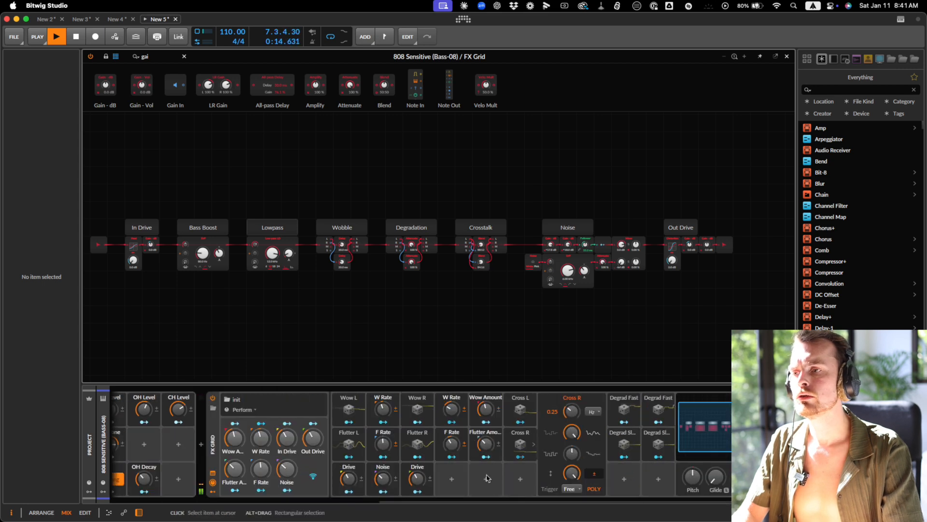
click(487, 482)
text(mac)
key(Down)
key(Return)
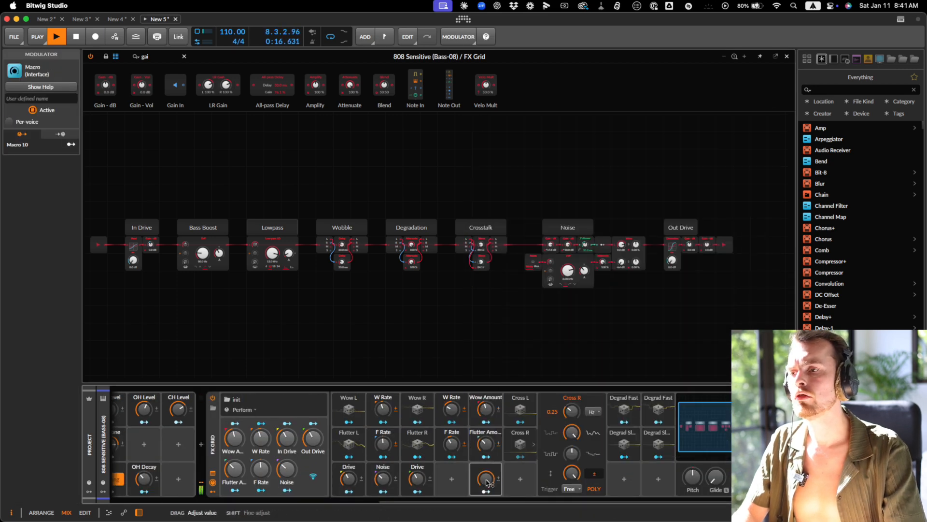
- Name the new macro Gain and modulate the final Gain - dB module with it by an amount of 10
click(485, 491)
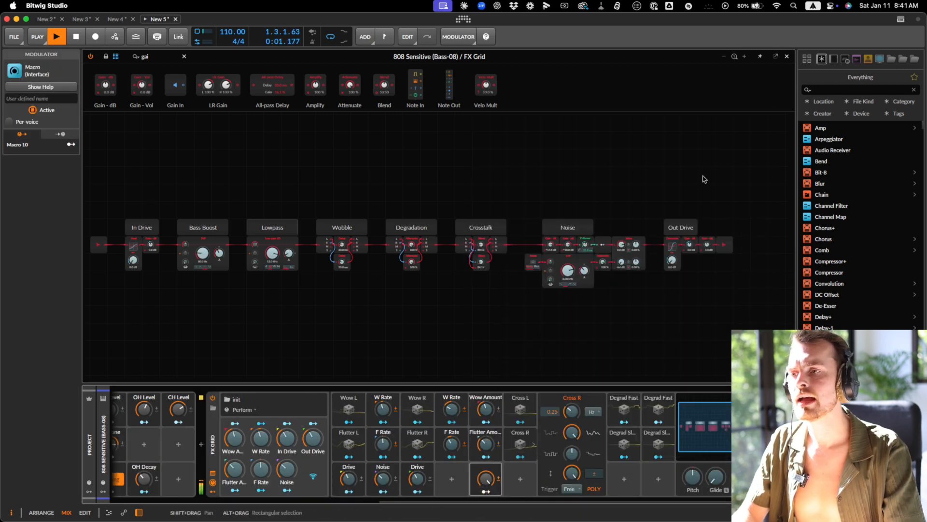
click(707, 245)
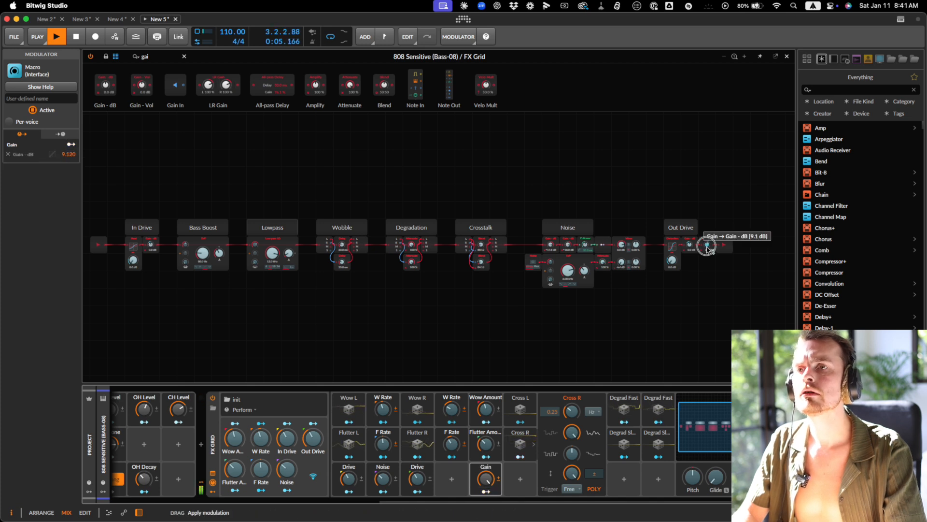
double_click(69, 154)
text(10)
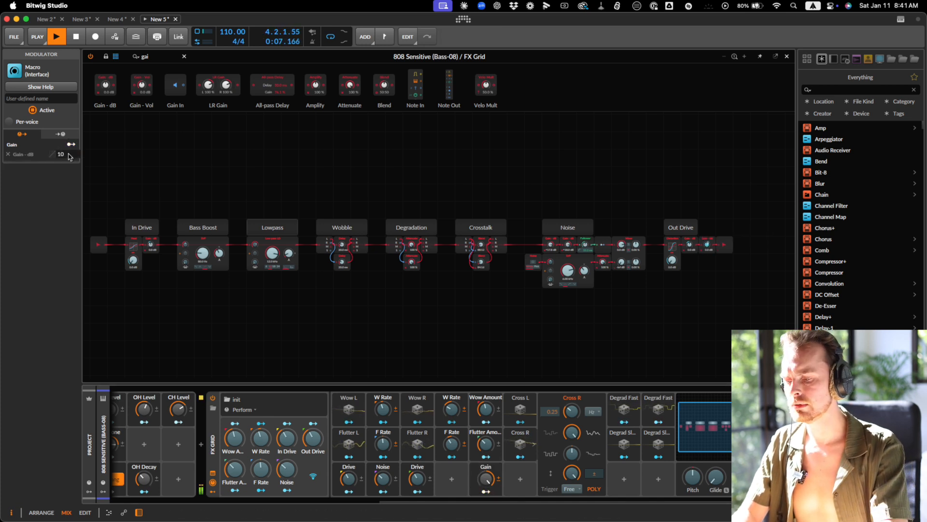
click(485, 491)
- Assign the Gain macro to the free remote control slot of the FX Grid and set it to about 38%
click(312, 476)
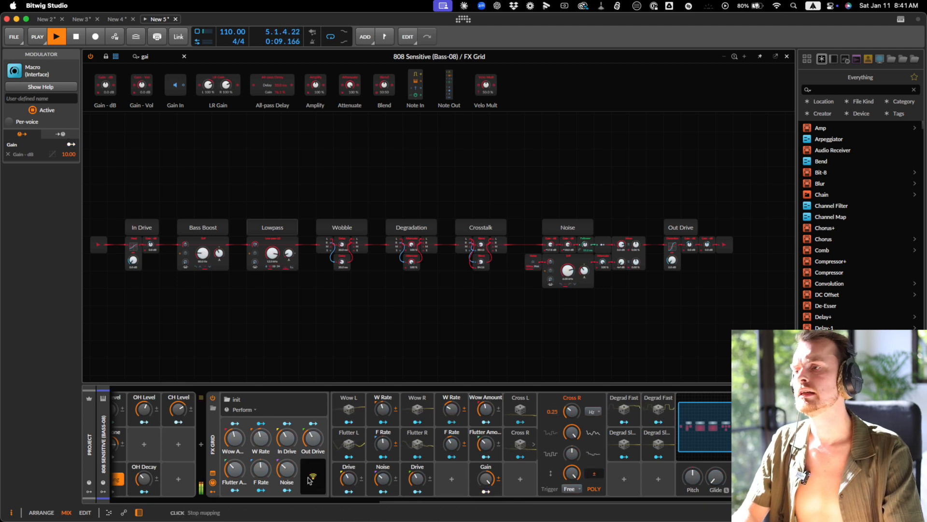
click(485, 478)
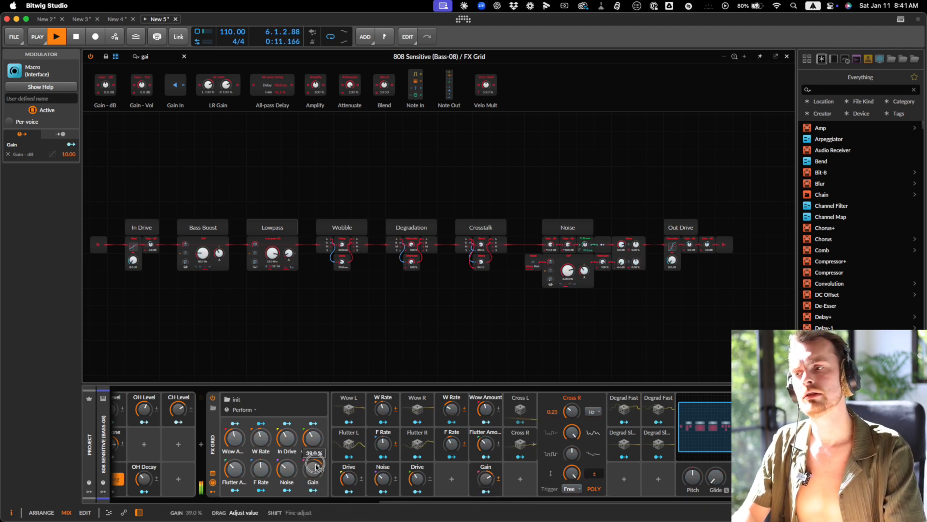
drag(316, 466, 316, 468)
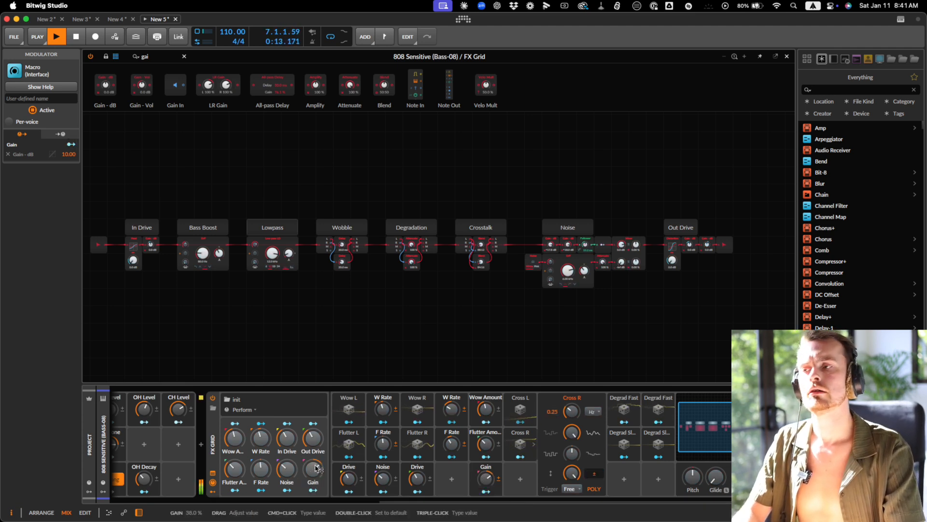
- Compare the drums with the FX Grid deactivated and reactivated, and close the grid editor
click(213, 440)
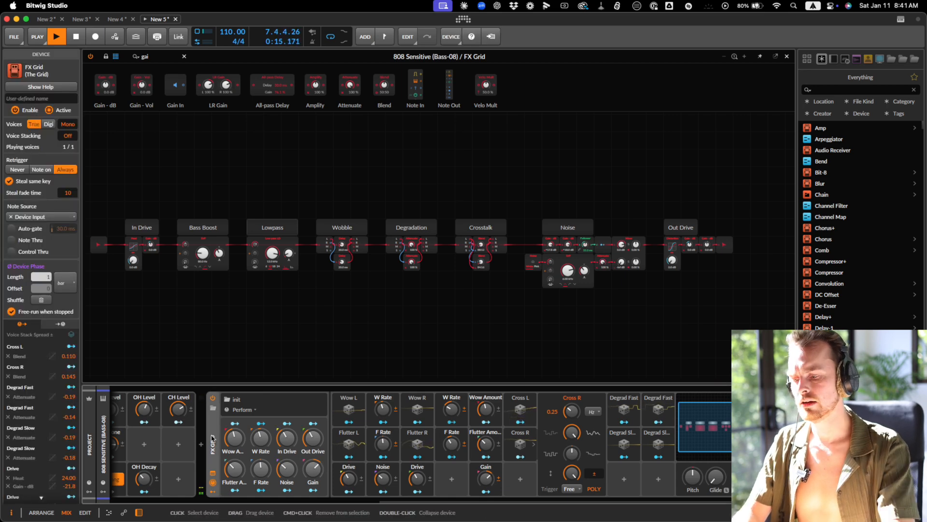
key(alt+a)
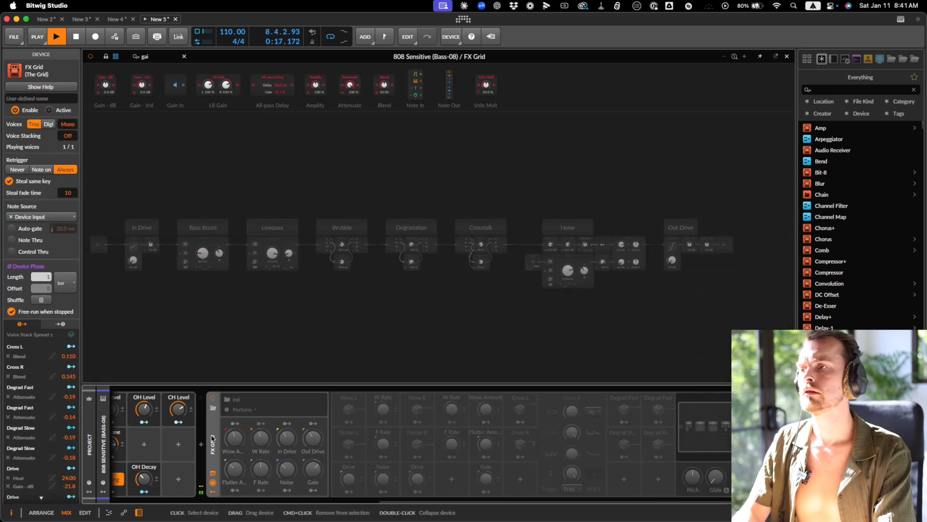
key(alt+a)
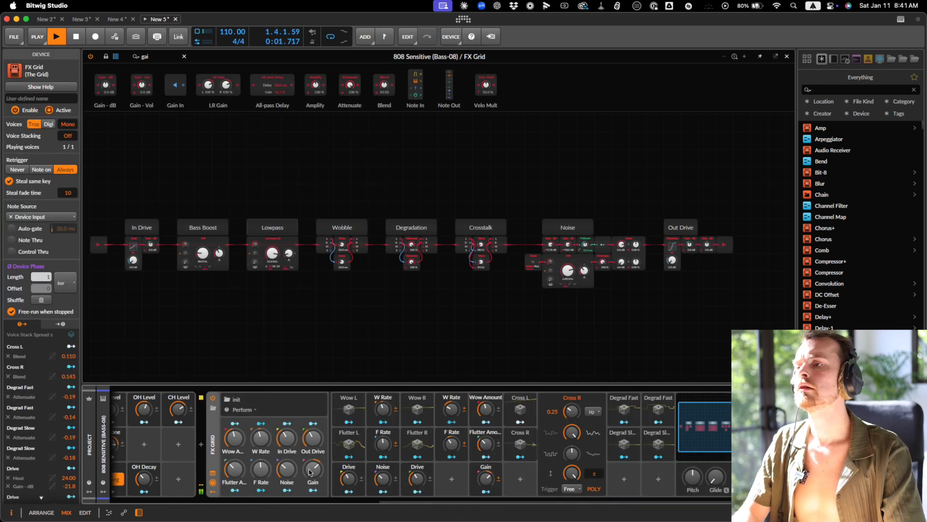
click(787, 56)
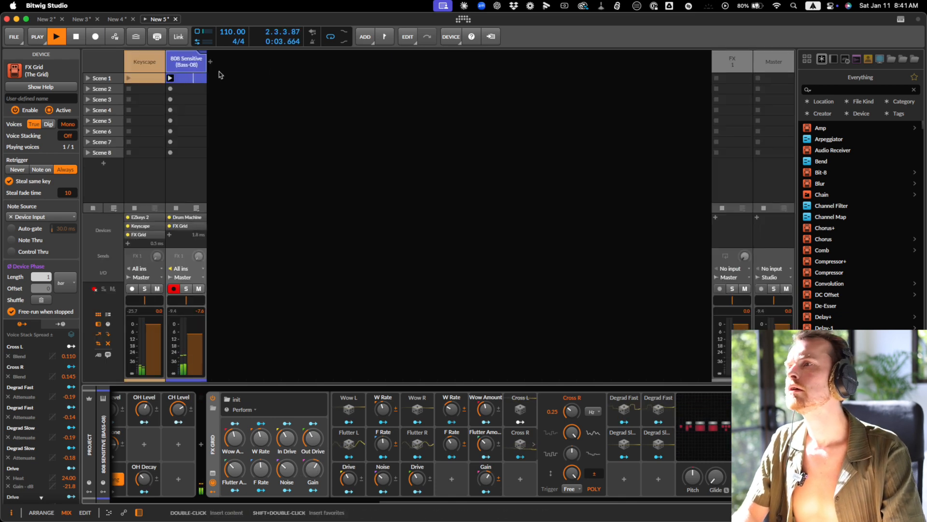
- Raise the output level of the Keyscape instrument on the keys track to about 4.90 dB
click(141, 63)
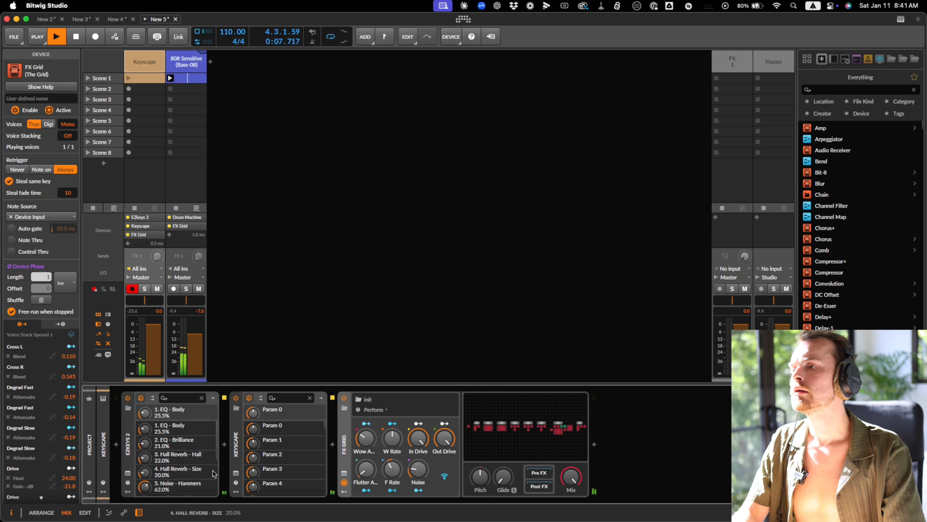
click(231, 474)
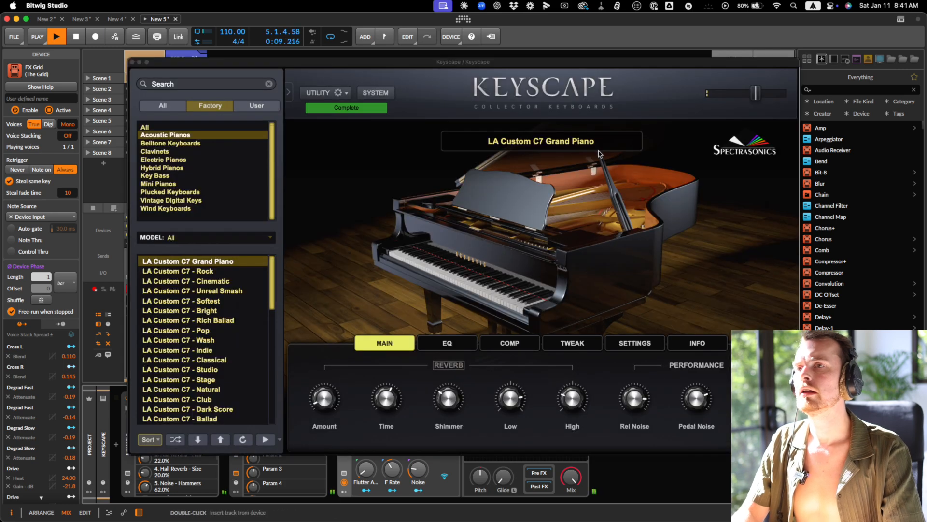
click(762, 91)
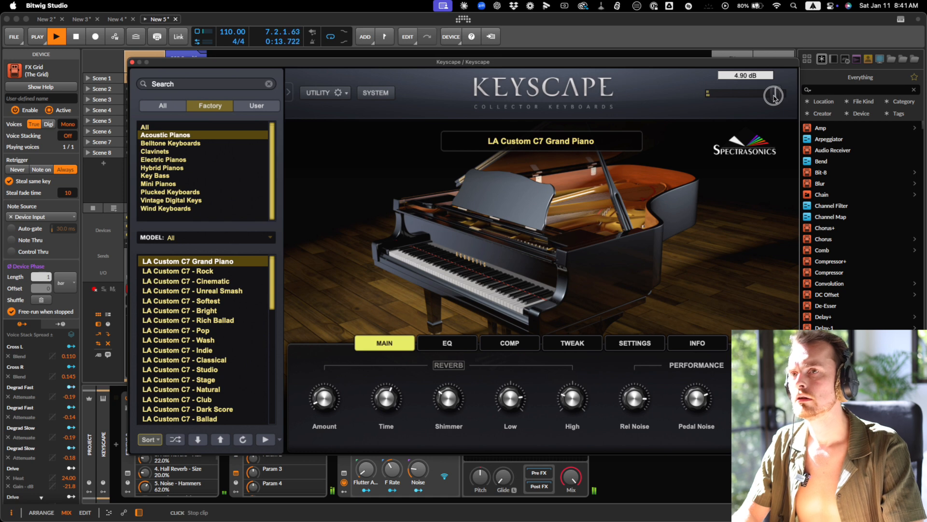
click(132, 62)
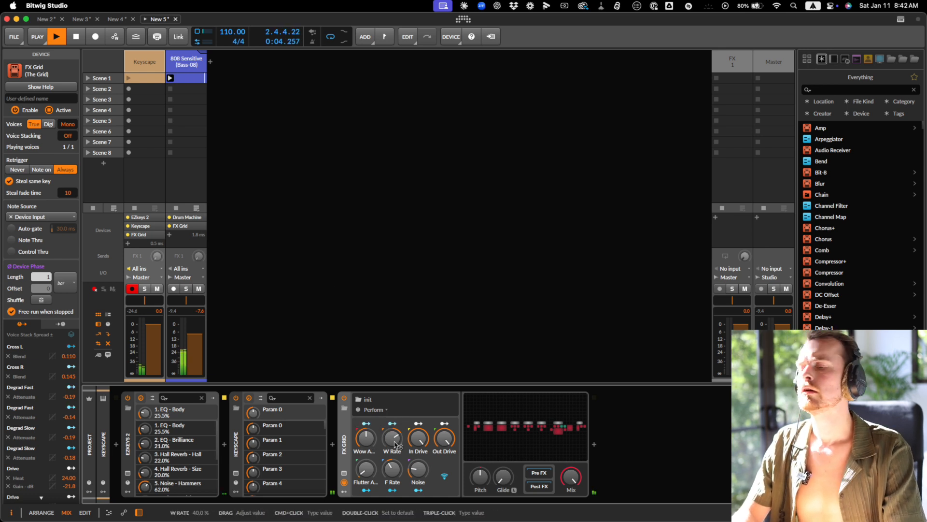
- Adjust the drive and wow macros of the keys' FX Grid and add a Tool after it with Volume at about +4.8 dB
drag(420, 441, 420, 442)
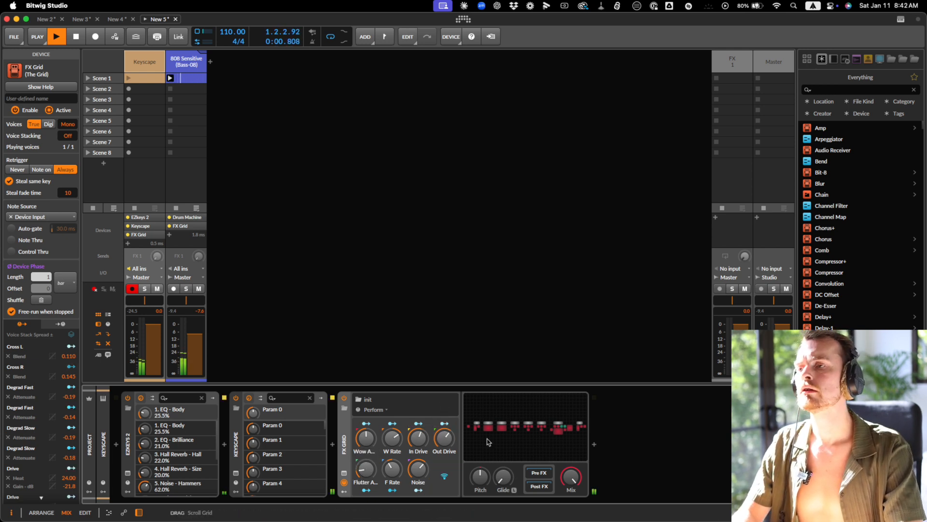
click(594, 443)
key(Return)
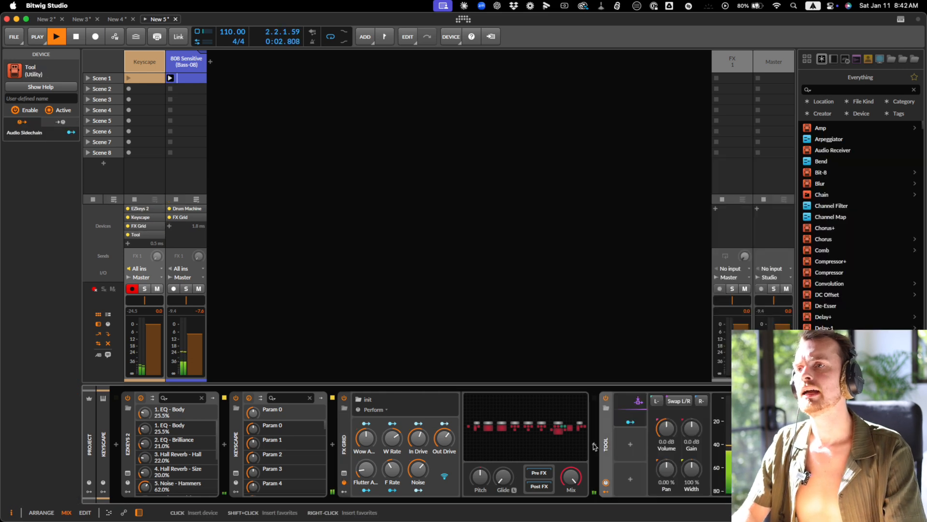
drag(670, 434, 670, 433)
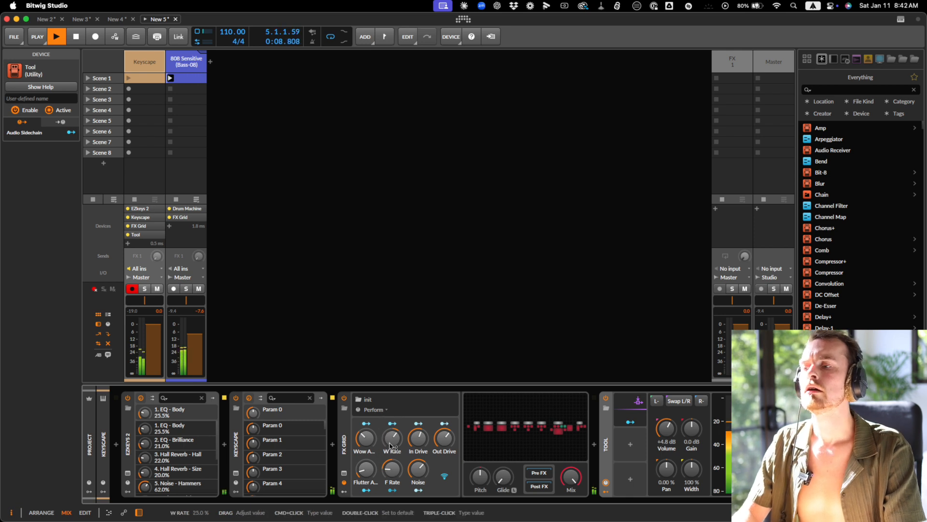
drag(372, 443, 371, 443)
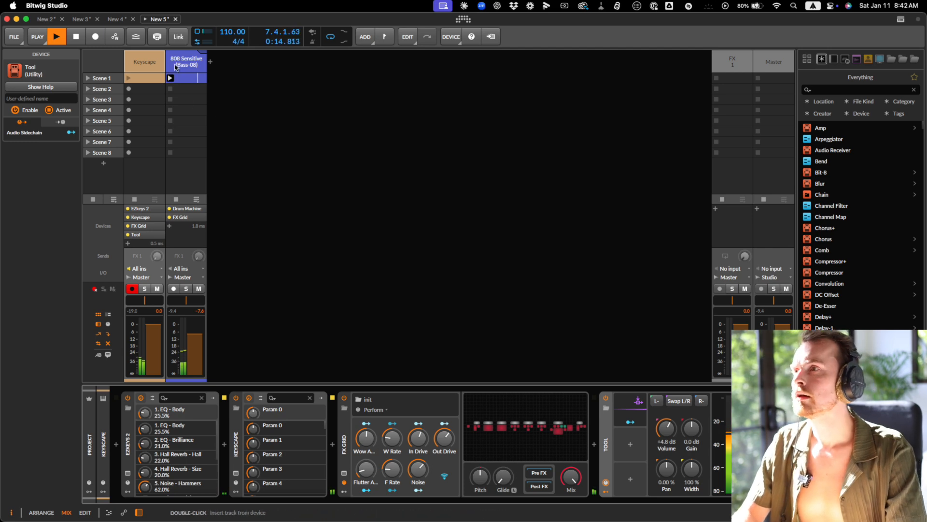
- Map the on/off switch of the keys track's FX Grid to the apostrophe key of the computer keyboard
key(super+m)
click(346, 400)
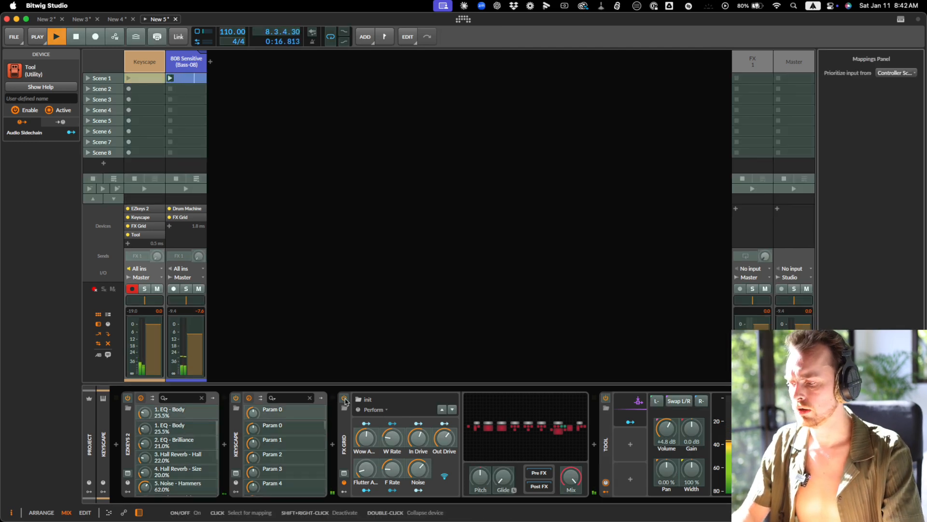
key(apostrophe)
- Map the on/off switch of the 808 track's FX Grid to the same apostrophe key and leave mapping mode
click(188, 66)
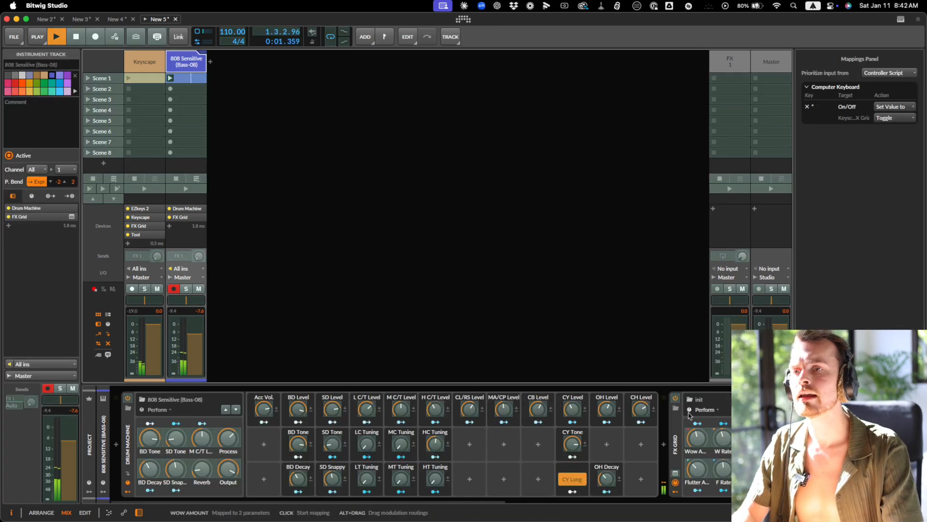
click(676, 399)
key(apostrophe)
click(675, 399)
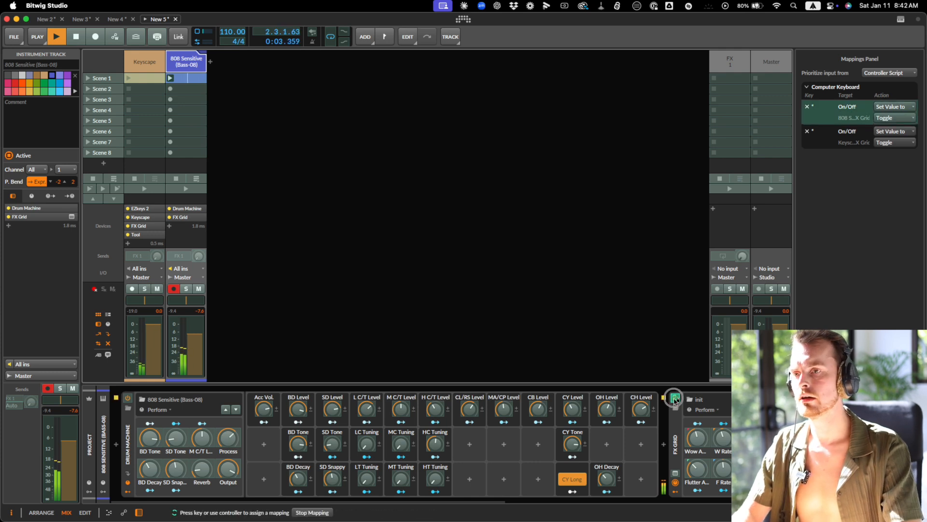
key(apostrophe)
key(super+m)
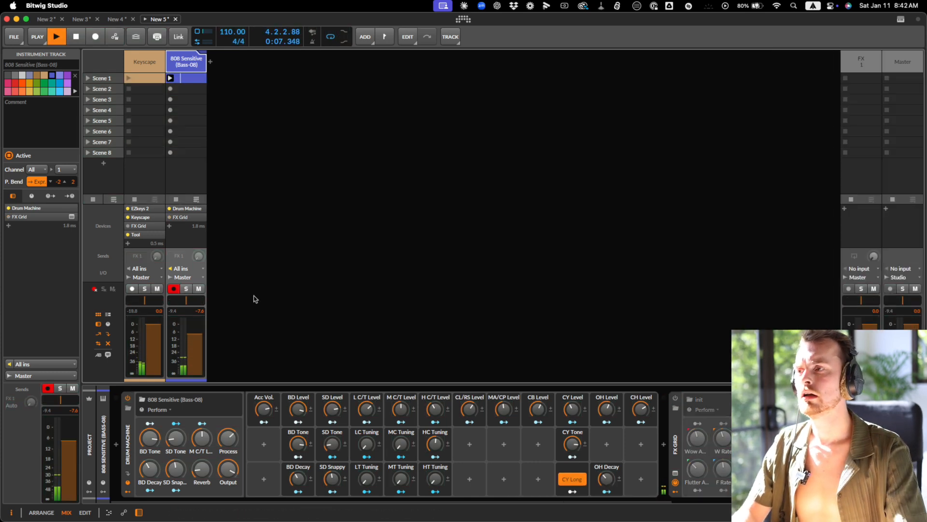
- Raise the 808 track's volume to -5.5 dB and stop playback
drag(194, 342, 194, 339)
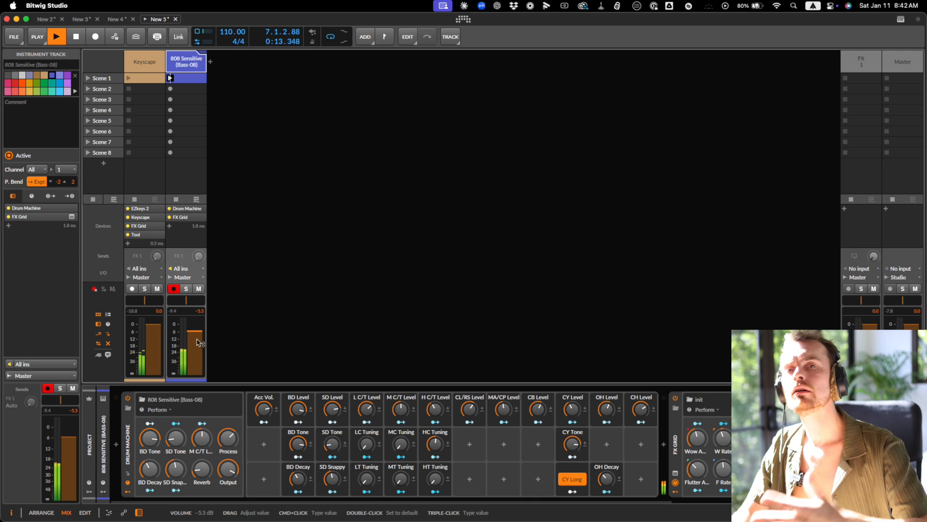
key(space)
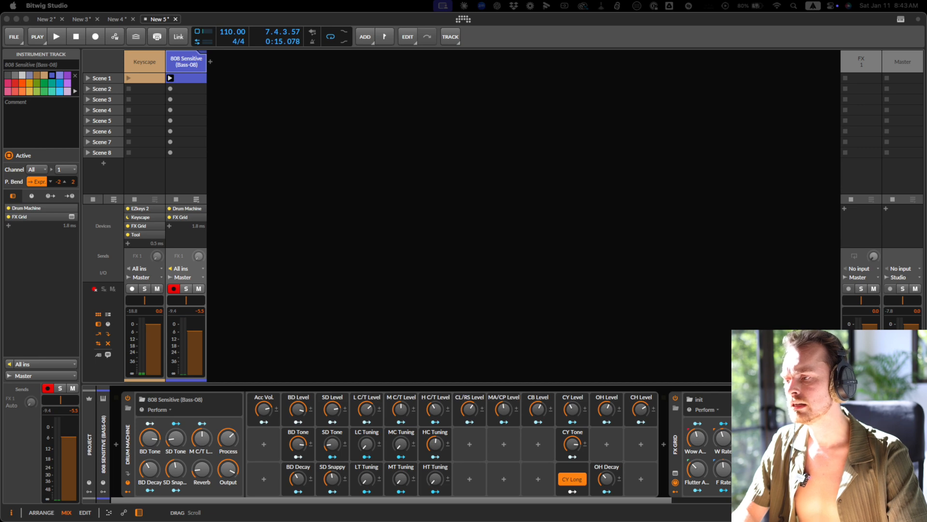
- Switch to Safari and open the discussion post of the What Is 'The Grid'? lesson in the Bitwig Grid 101 course on Skool
drag(329, 1, 304, 25)
click(309, 98)
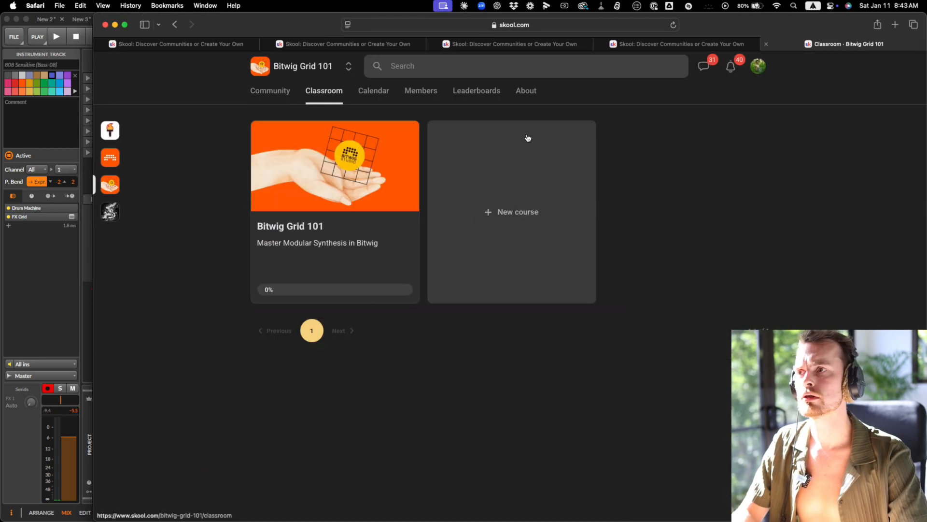
click(373, 256)
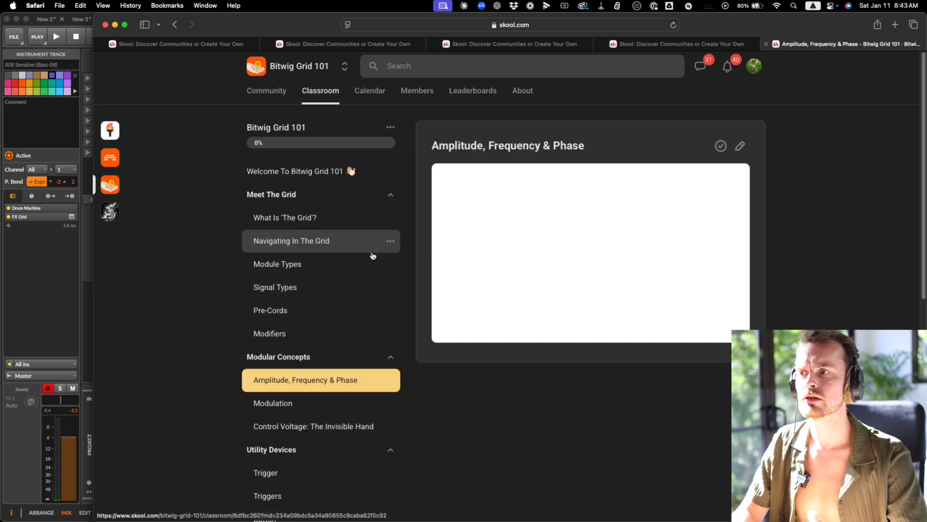
click(308, 217)
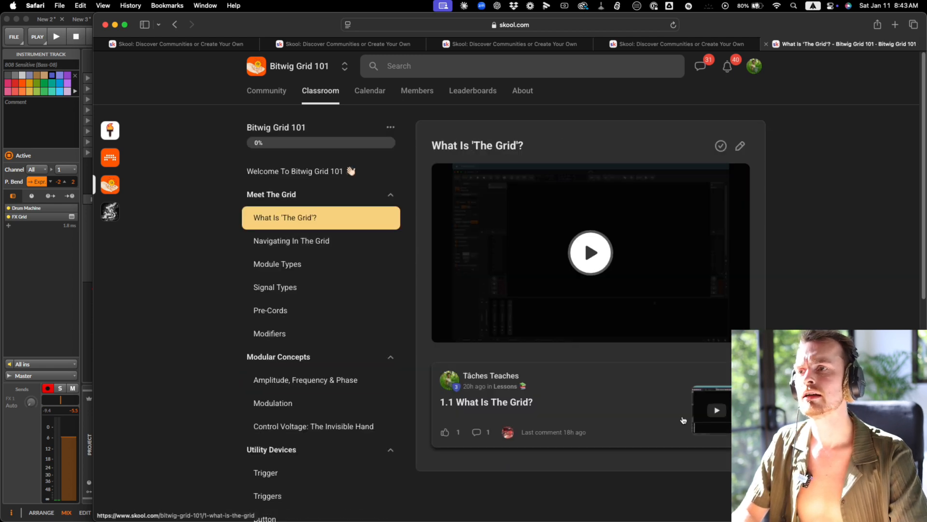
click(562, 409)
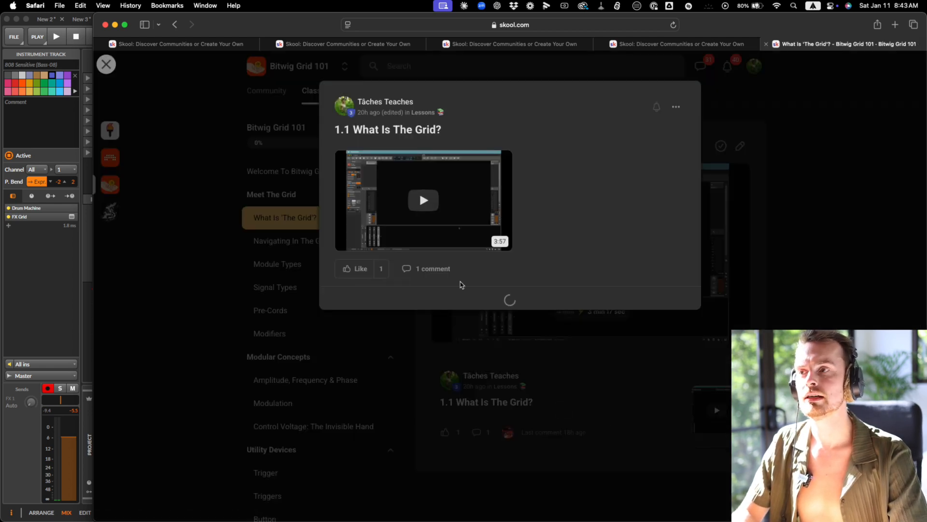
- Close the lesson discussion, go to the Bitwig Grid 101 community feed and look at the 8.6 Gated Bandpass Rhythm Machine post
click(195, 338)
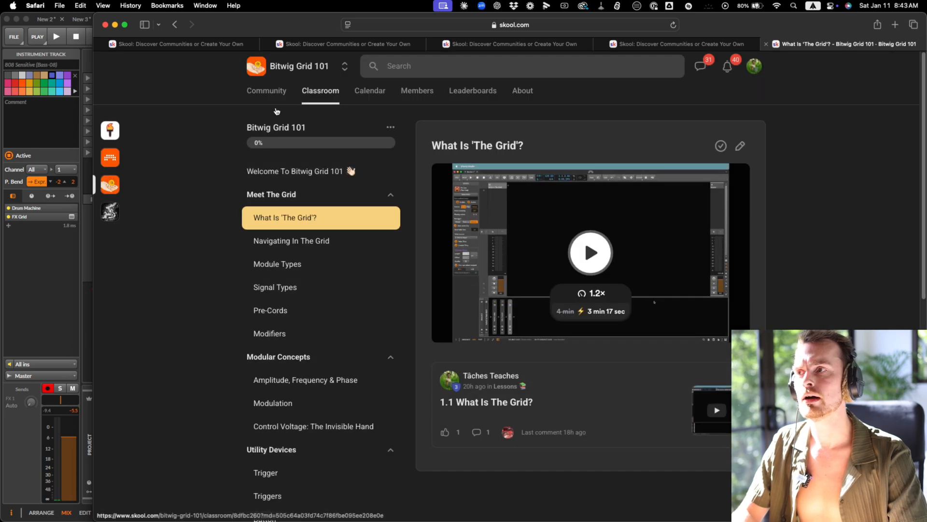
click(277, 92)
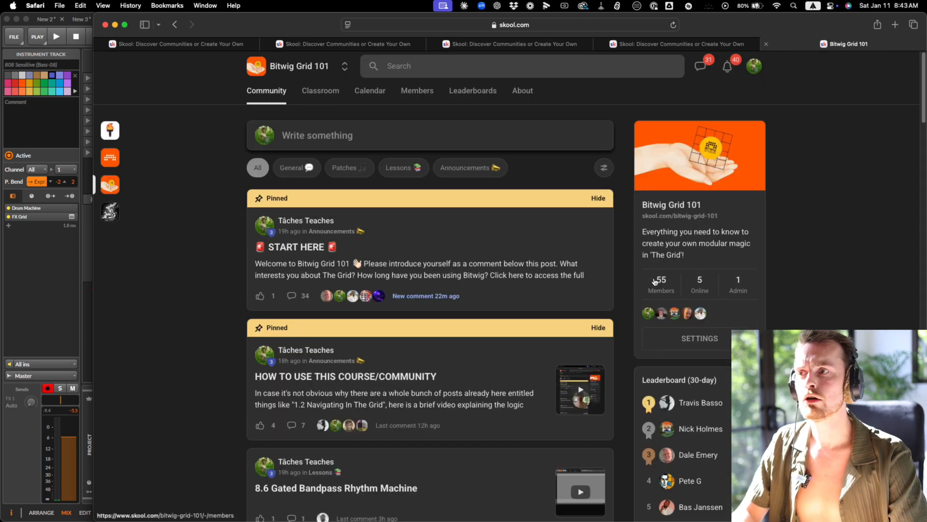
scroll(539, 290, down, 5)
click(392, 394)
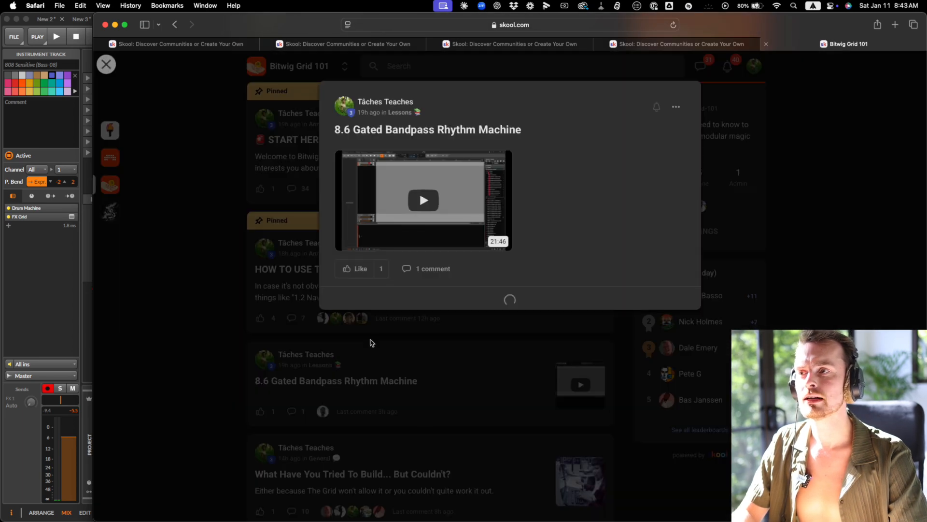
click(235, 344)
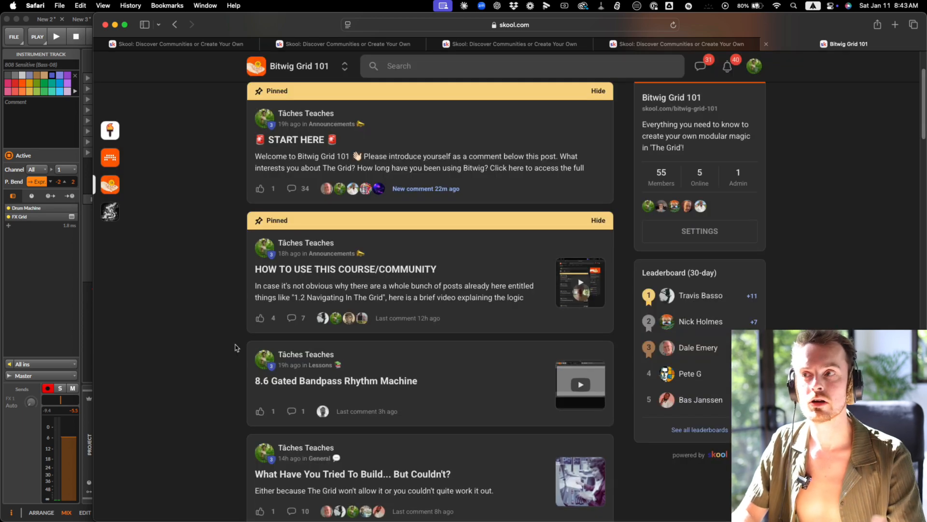
- View the Classroom course overview, then examine the Bitwig Grid 101 About page with its web address and course description
scroll(236, 345, up, 5)
click(319, 94)
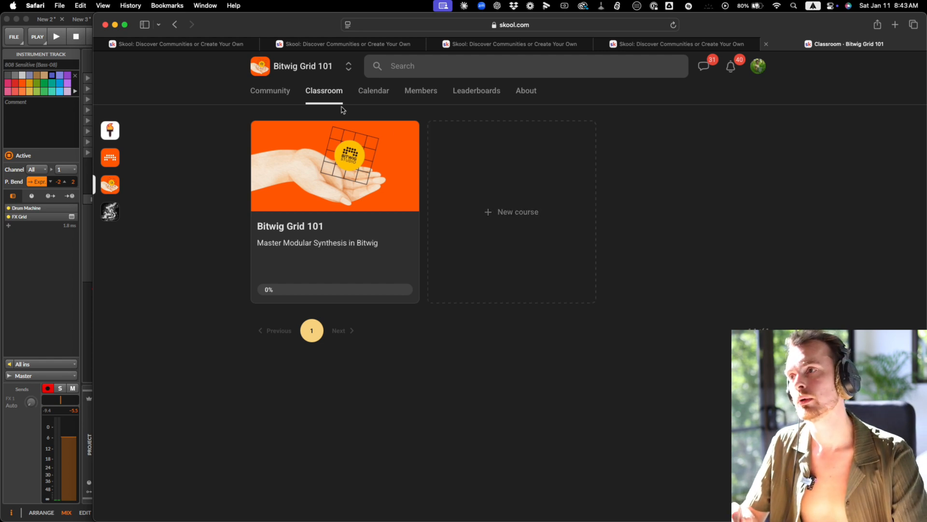
click(525, 92)
click(506, 23)
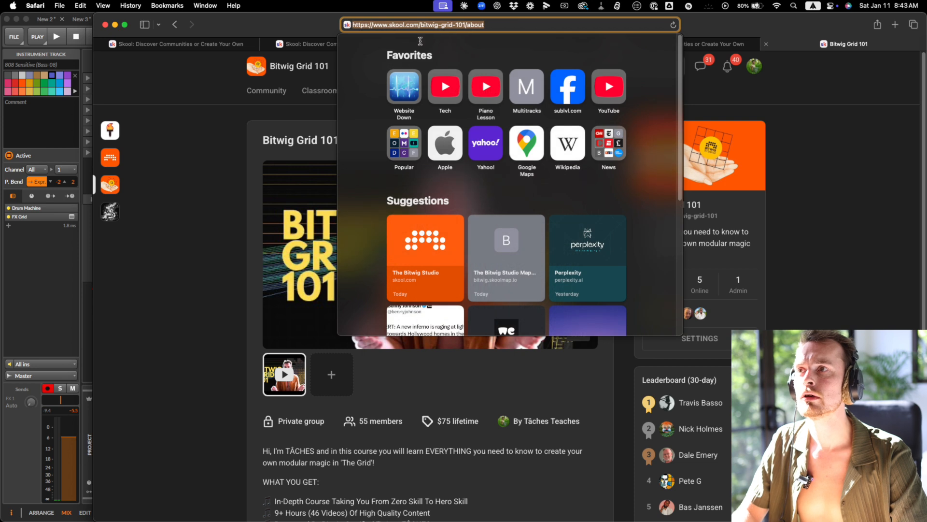
click(815, 271)
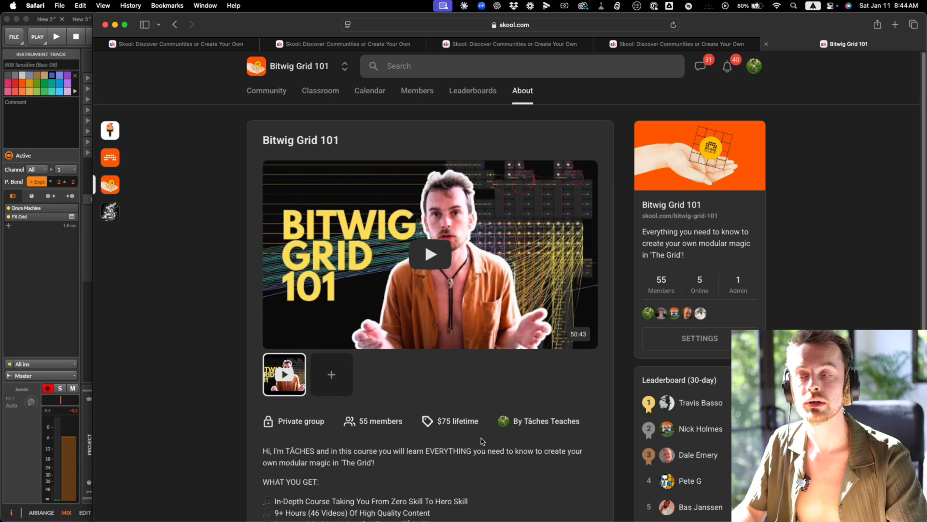
scroll(481, 441, down, 5)
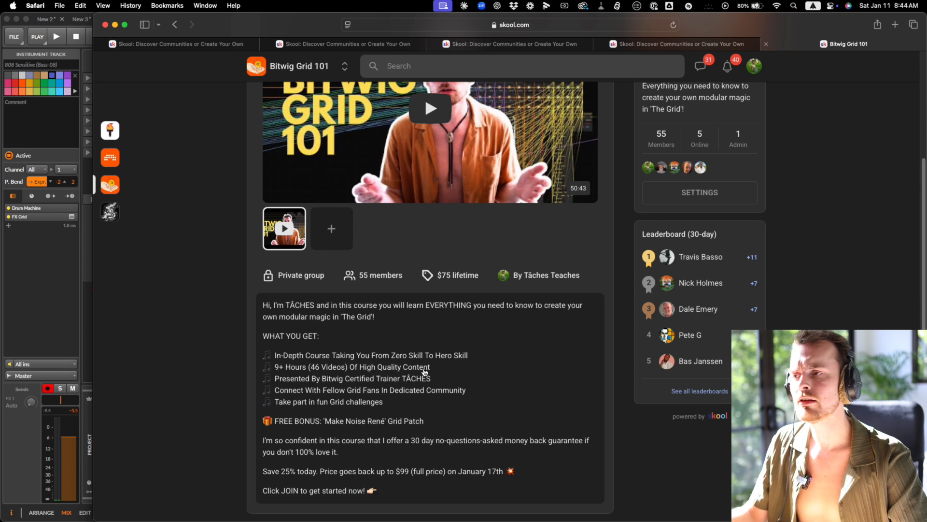
scroll(425, 372, up, 5)
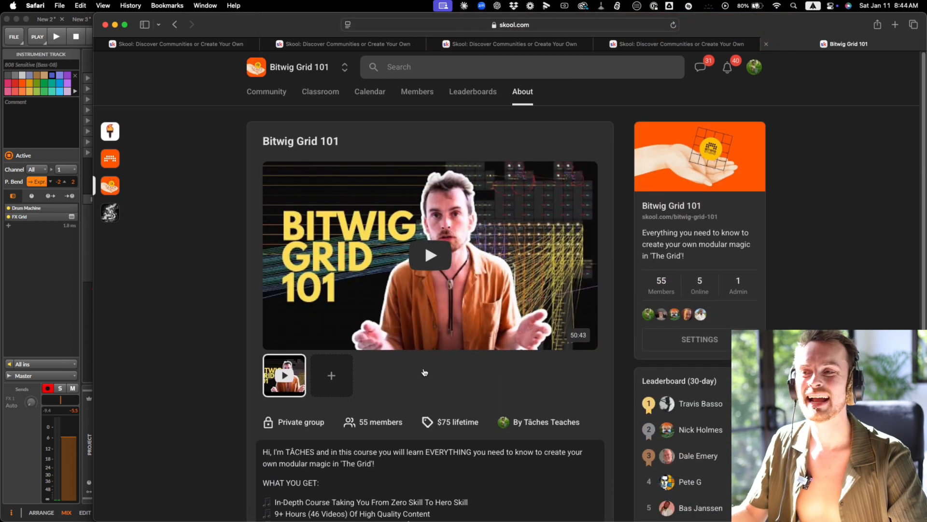